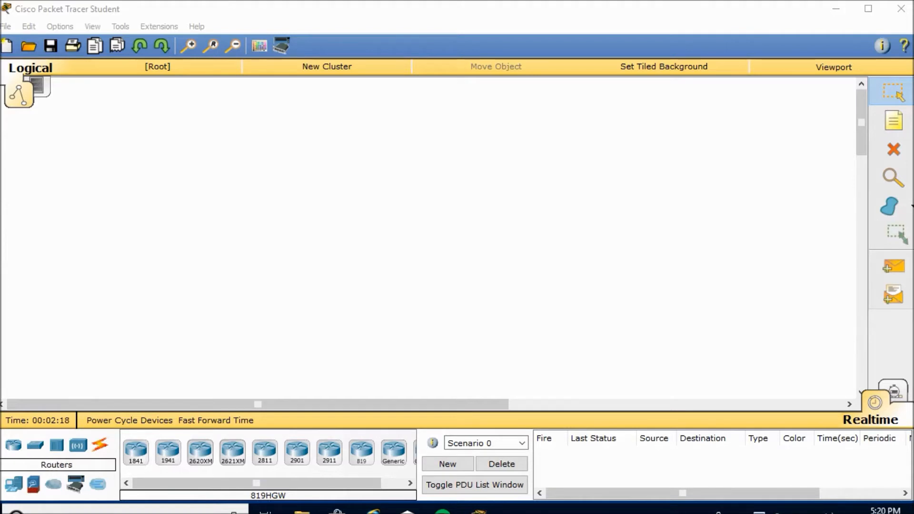
Place two PCs at the workspace's left edge, a 2950-24 switch between them, and an 1841 router beside the switch
{"action": "left_click", "coordinate": [14, 446]}
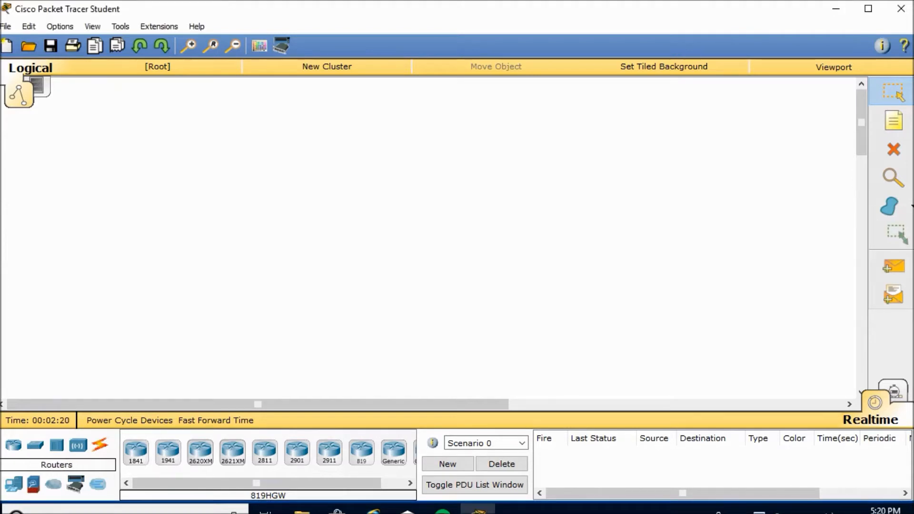
{"action": "left_click", "coordinate": [31, 126]}
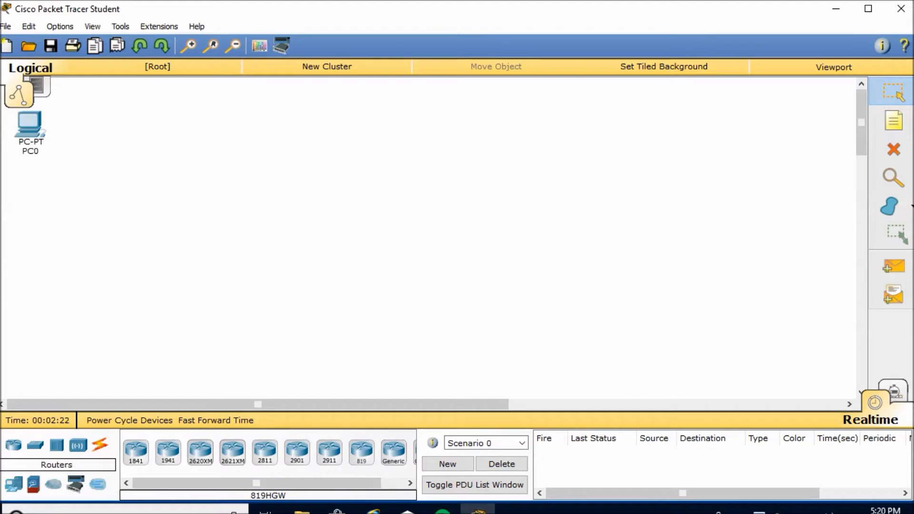
{"action": "left_click", "coordinate": [36, 374]}
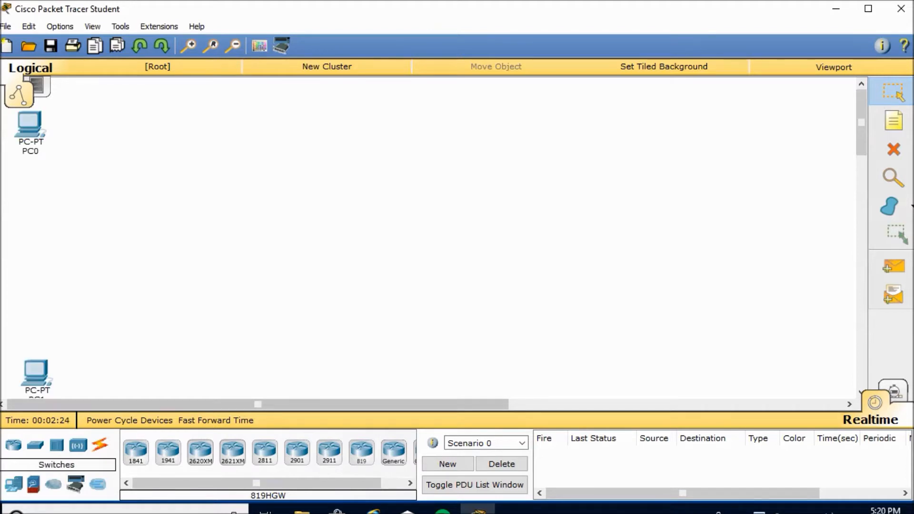
{"action": "left_click", "coordinate": [37, 234]}
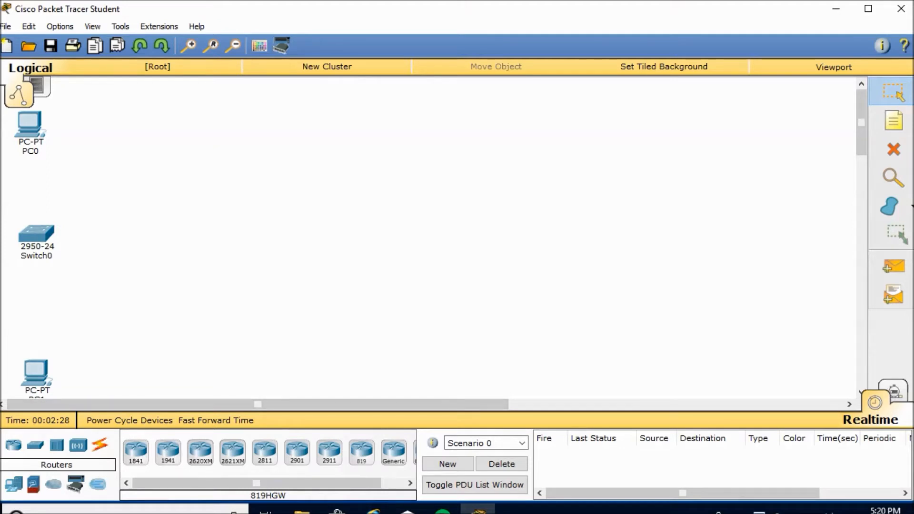
{"action": "left_click", "coordinate": [167, 239]}
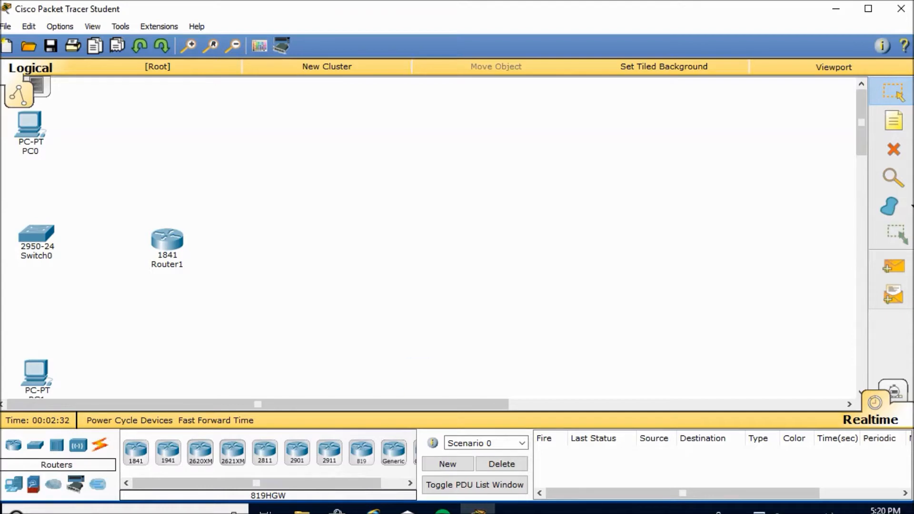
Add an 1841 router at the workspace's lower centre, two PCs at the upper centre, and a 2950-24 switch just below those PCs
{"action": "left_click", "coordinate": [420, 369]}
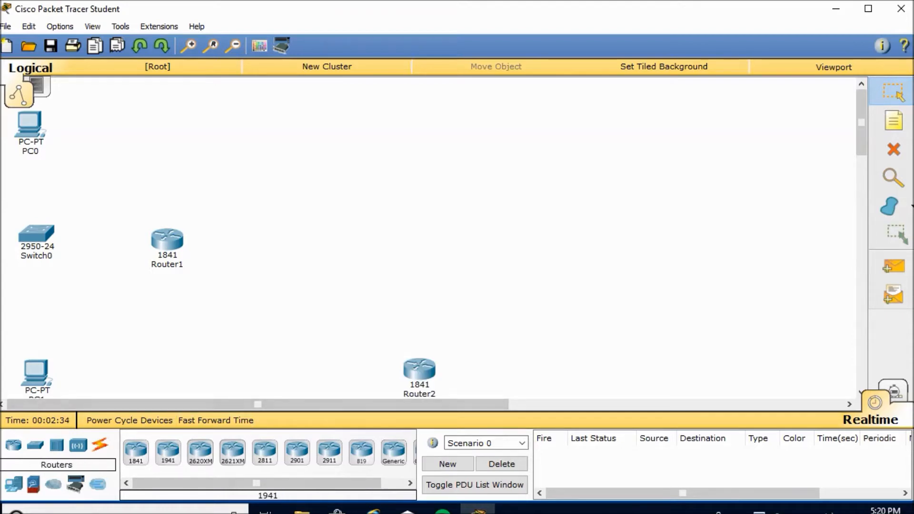
{"action": "left_click", "coordinate": [330, 105]}
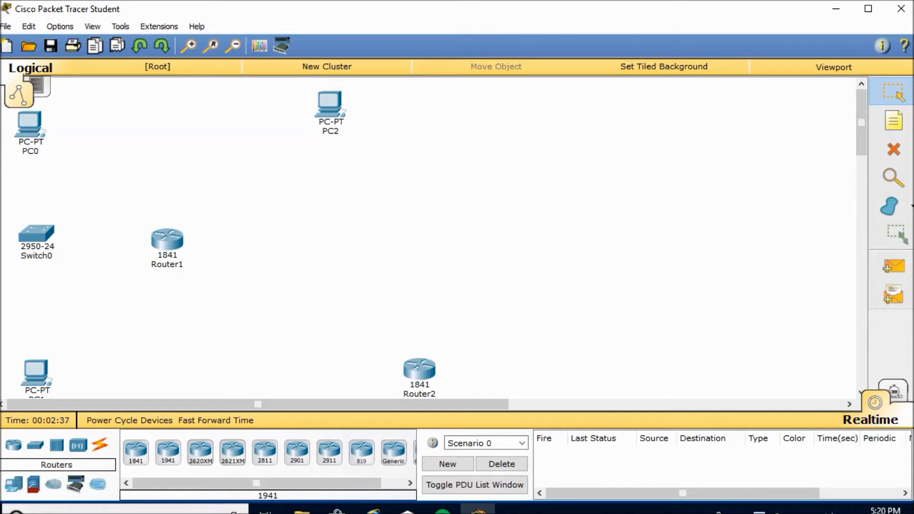
{"action": "left_click", "coordinate": [516, 106]}
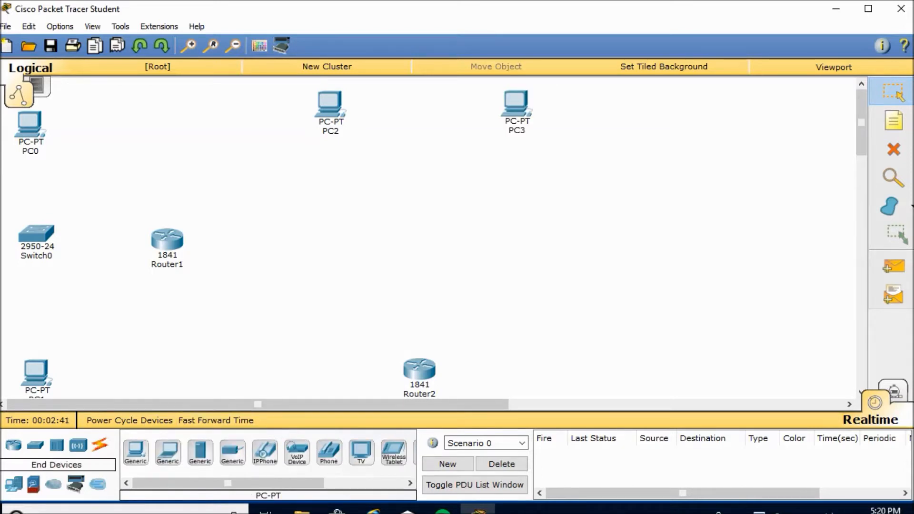
{"action": "left_click", "coordinate": [412, 193]}
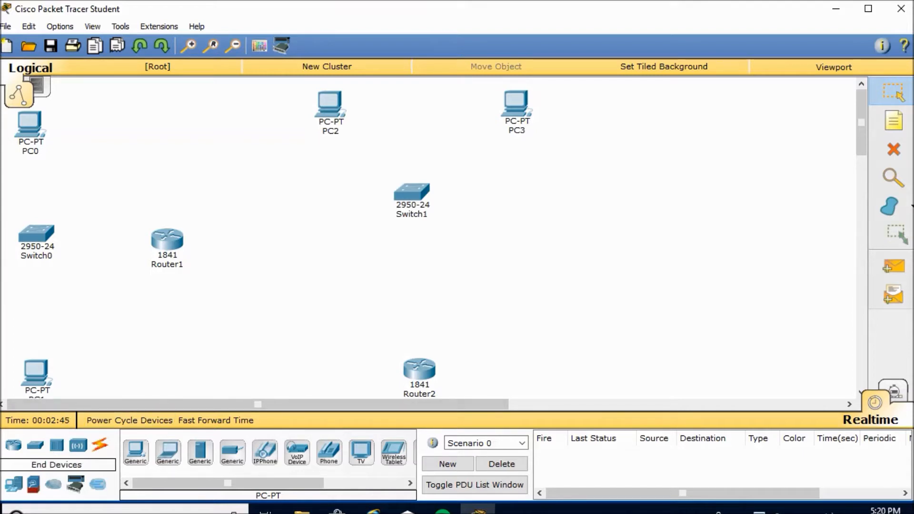
Place two PCs at the workspace's right edge, a 2950-24 switch between them, and an 1841 router beside the switch
{"action": "left_click", "coordinate": [819, 108]}
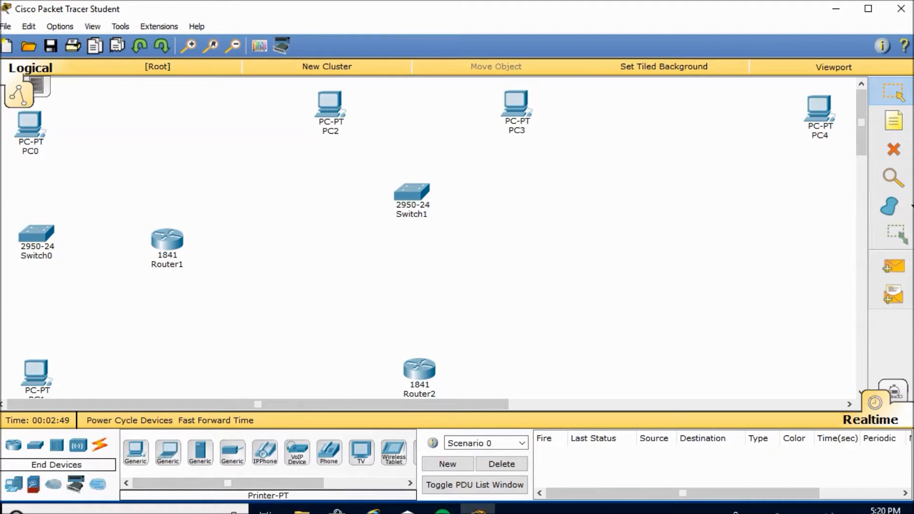
{"action": "left_click", "coordinate": [823, 370]}
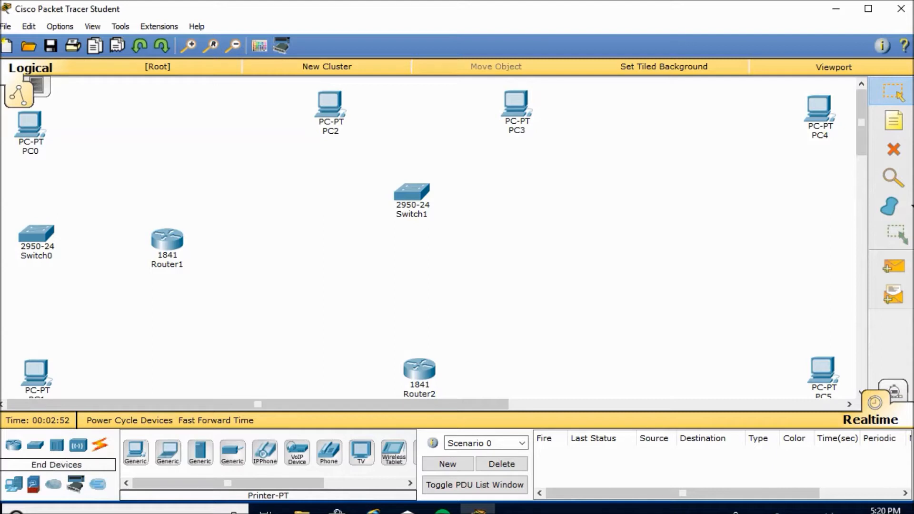
{"action": "left_click", "coordinate": [820, 240]}
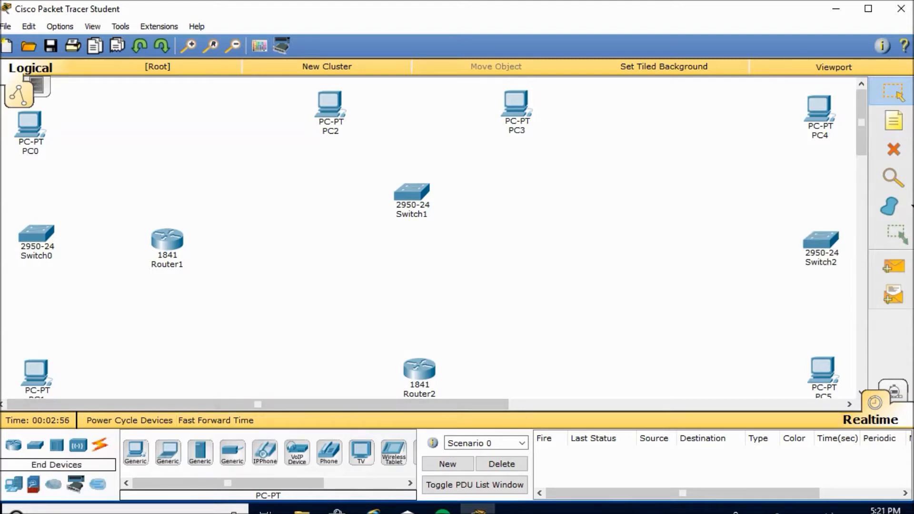
{"action": "left_click", "coordinate": [653, 245]}
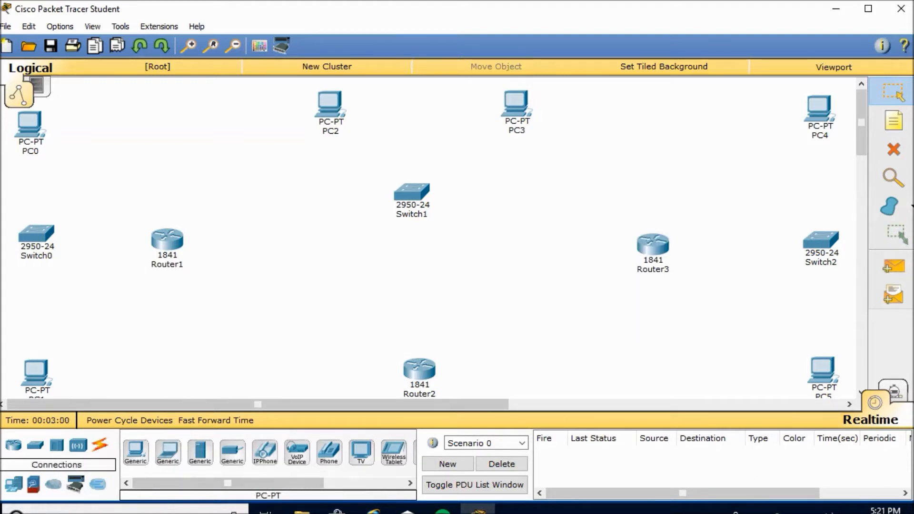
Connect PC0, PC1 and Router1 to Switch0, using the automatically chosen connection type
{"action": "left_click", "coordinate": [100, 445]}
{"action": "left_click", "coordinate": [136, 452]}
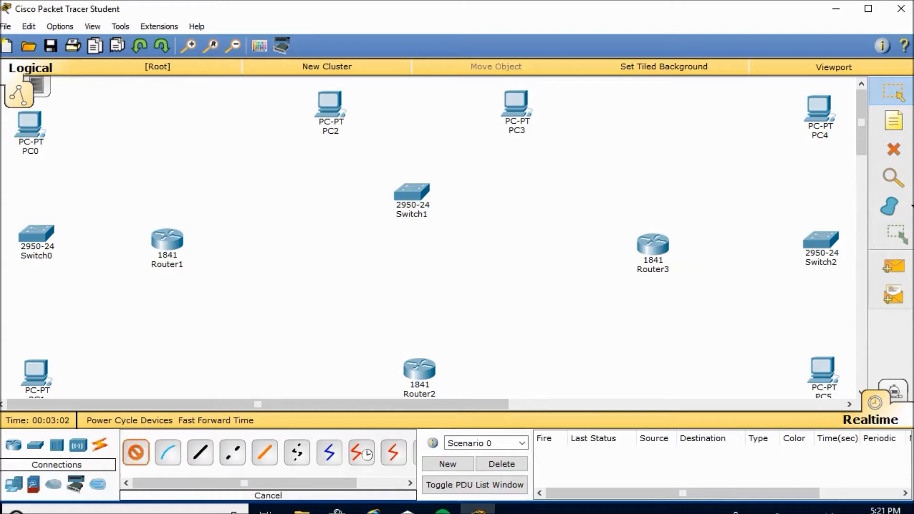
{"action": "left_click", "coordinate": [29, 146]}
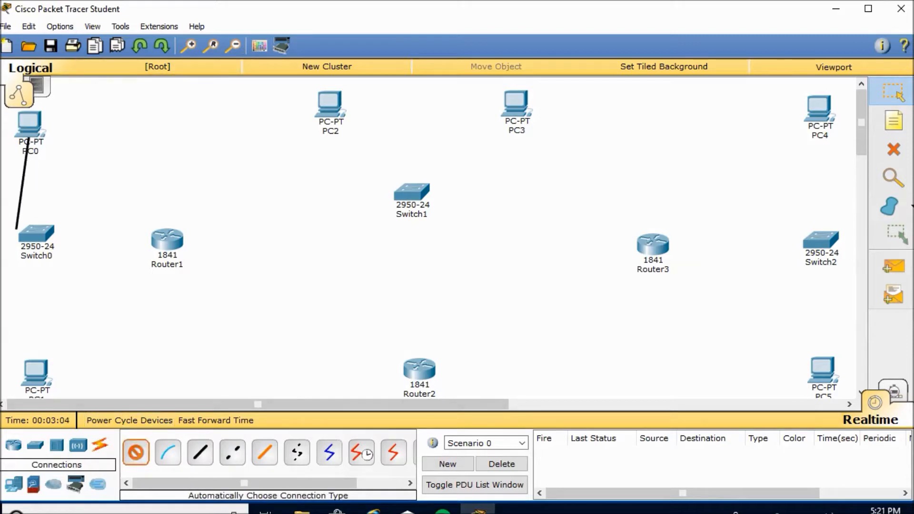
{"action": "left_click", "coordinate": [31, 233]}
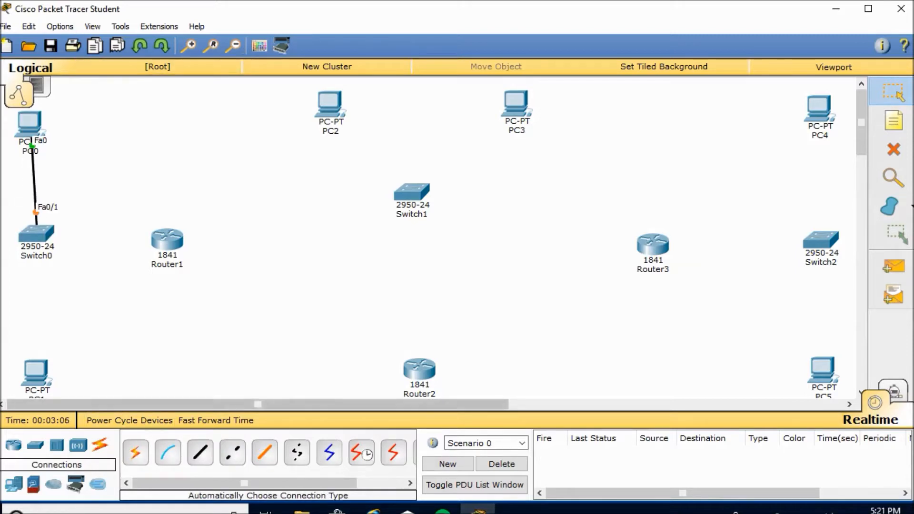
{"action": "left_click", "coordinate": [136, 453]}
{"action": "left_click", "coordinate": [36, 234]}
{"action": "left_click", "coordinate": [36, 373]}
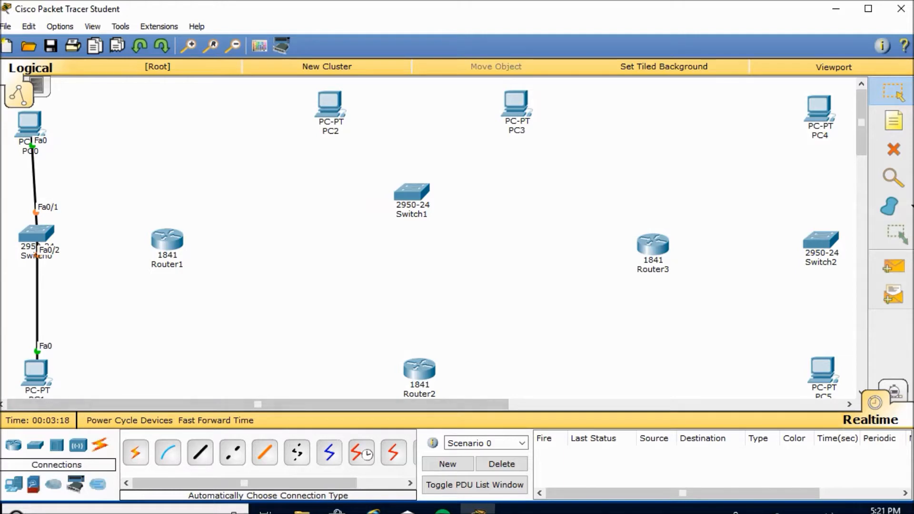
{"action": "left_click", "coordinate": [135, 453]}
{"action": "left_click", "coordinate": [36, 233]}
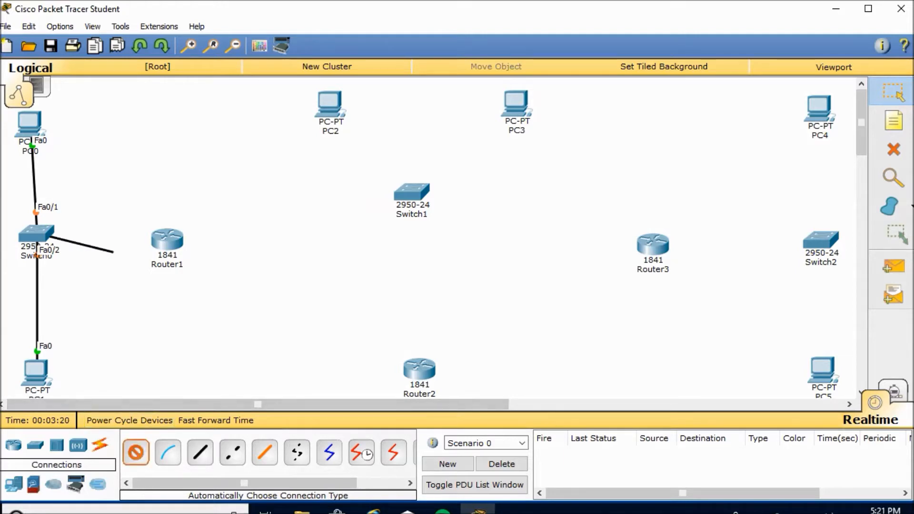
{"action": "left_click", "coordinate": [167, 241]}
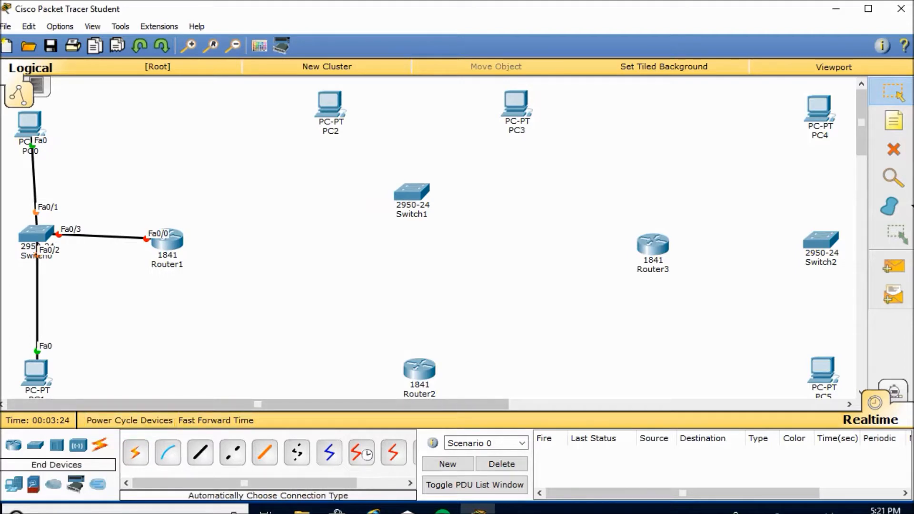
Connect PC2 and PC3 to Switch1, using the automatically chosen connection type
{"action": "left_click", "coordinate": [135, 452]}
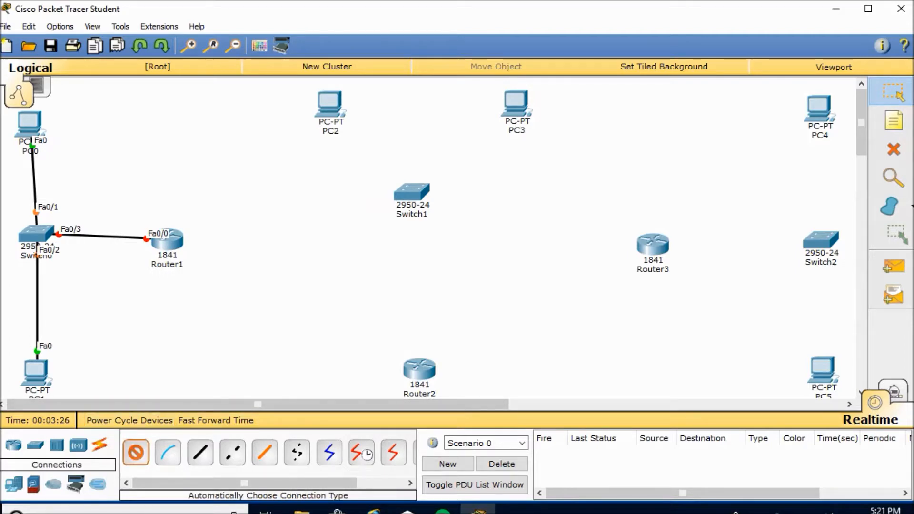
{"action": "left_click", "coordinate": [329, 105]}
{"action": "left_click", "coordinate": [410, 192]}
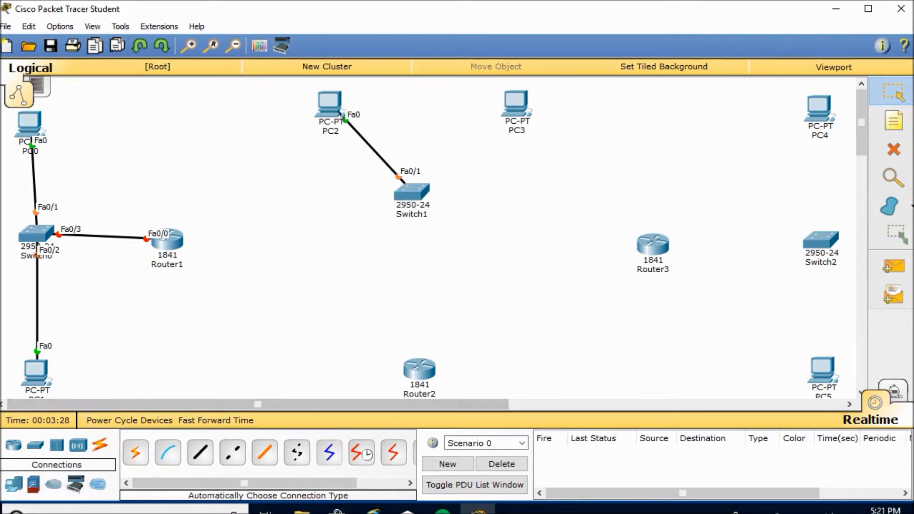
{"action": "left_click", "coordinate": [516, 102]}
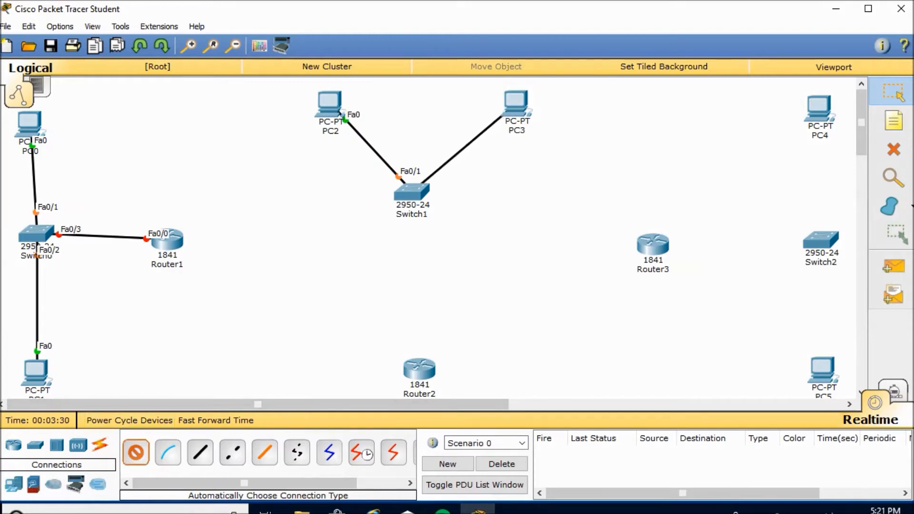
{"action": "left_click", "coordinate": [414, 191]}
Connect PC4, PC5 and Router3 to Switch2, using the automatically chosen connection type
{"action": "left_click", "coordinate": [135, 452]}
{"action": "left_click", "coordinate": [818, 108]}
{"action": "left_click", "coordinate": [821, 238]}
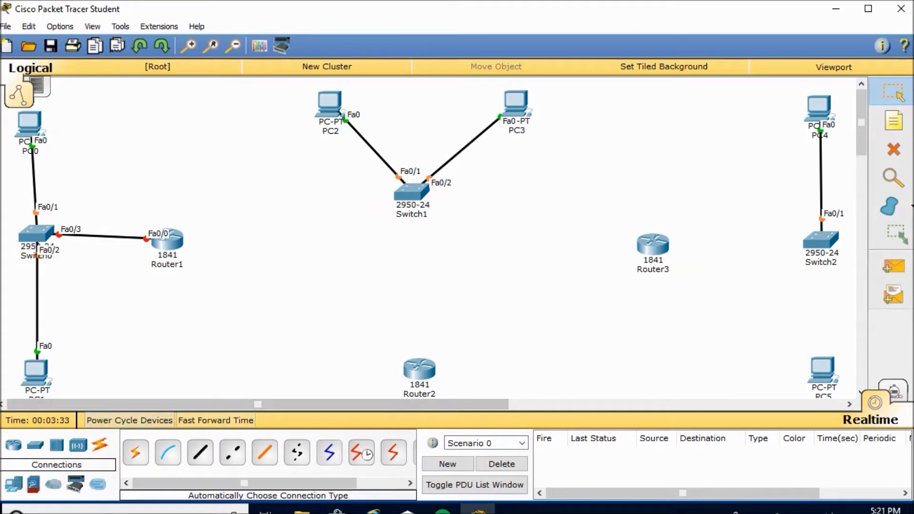
{"action": "left_click", "coordinate": [135, 452]}
{"action": "left_click", "coordinate": [821, 238]}
{"action": "left_click", "coordinate": [822, 371]}
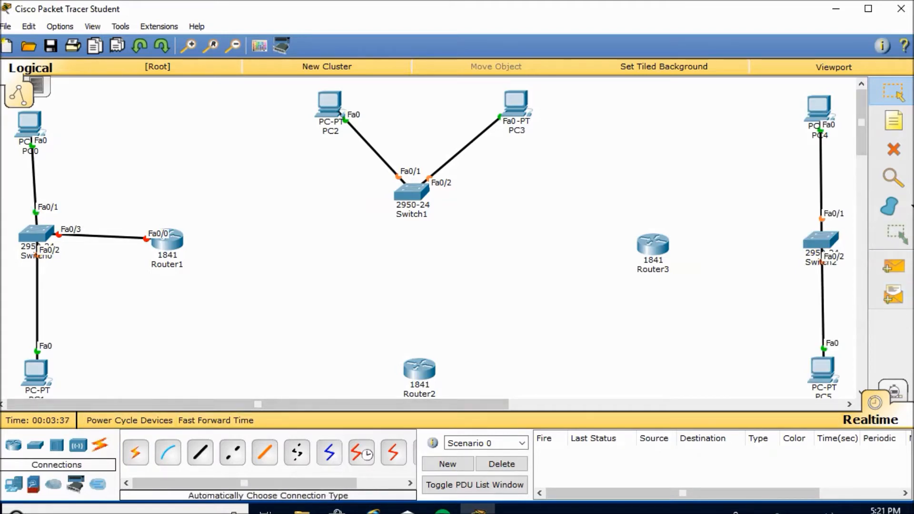
{"action": "left_click", "coordinate": [820, 238]}
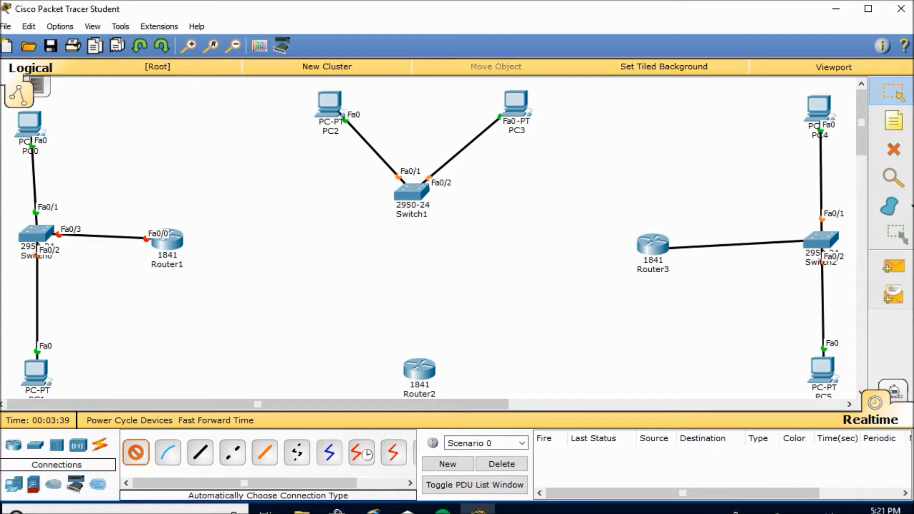
{"action": "left_click", "coordinate": [653, 244]}
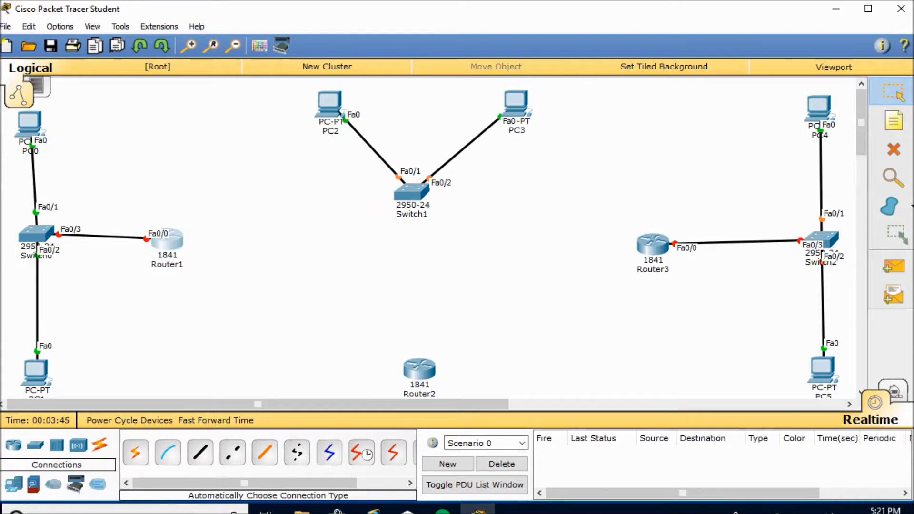
Install an HWIC-2T serial module in Router1's empty right-hand expansion slot and check that it is fitted
{"action": "left_click", "coordinate": [167, 241]}
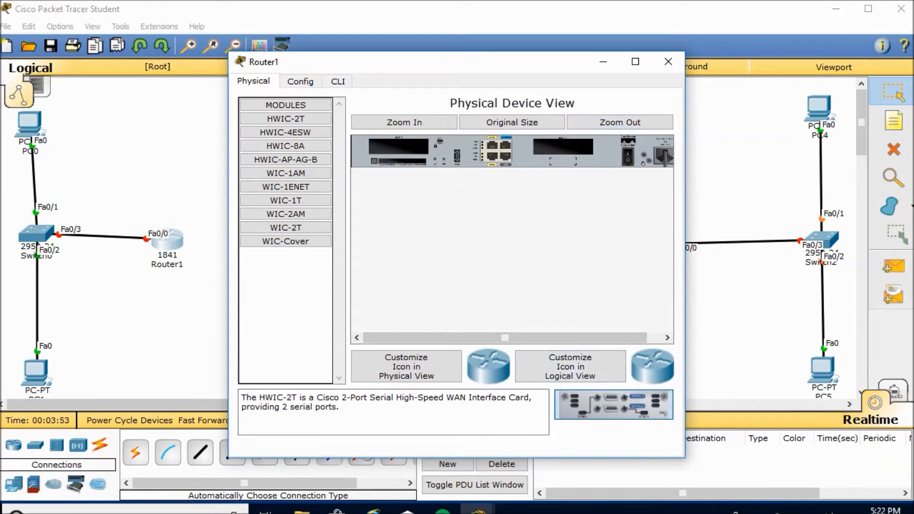
{"action": "left_click_drag", "start_coordinate": [614, 405], "coordinate": [563, 147]}
{"action": "left_click", "coordinate": [668, 62]}
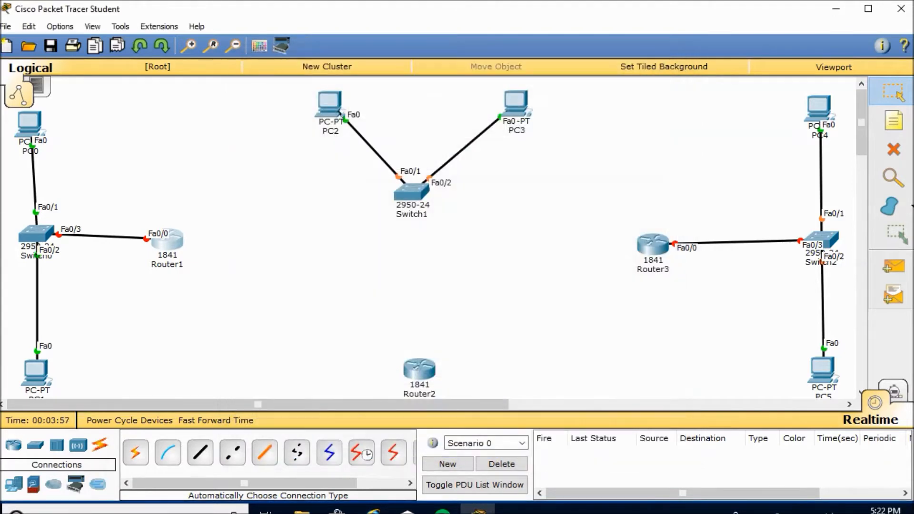
{"action": "left_click", "coordinate": [166, 241]}
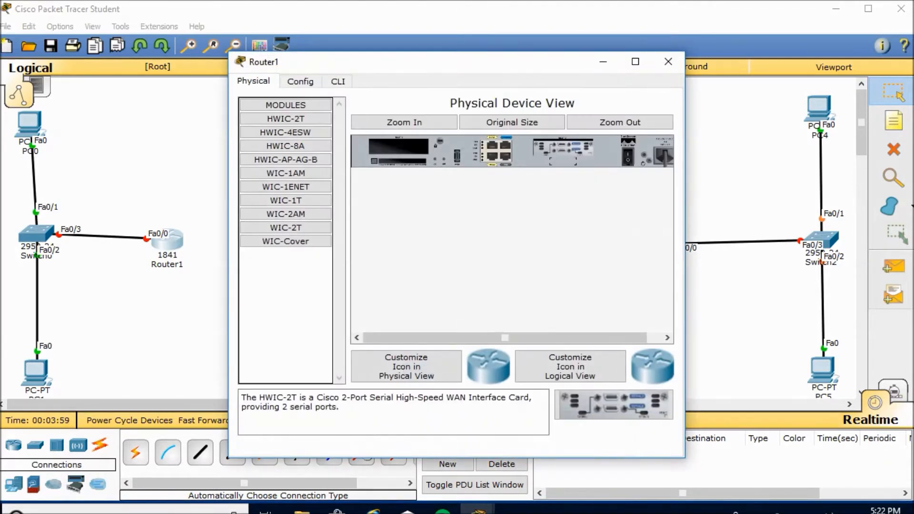
{"action": "left_click", "coordinate": [669, 62]}
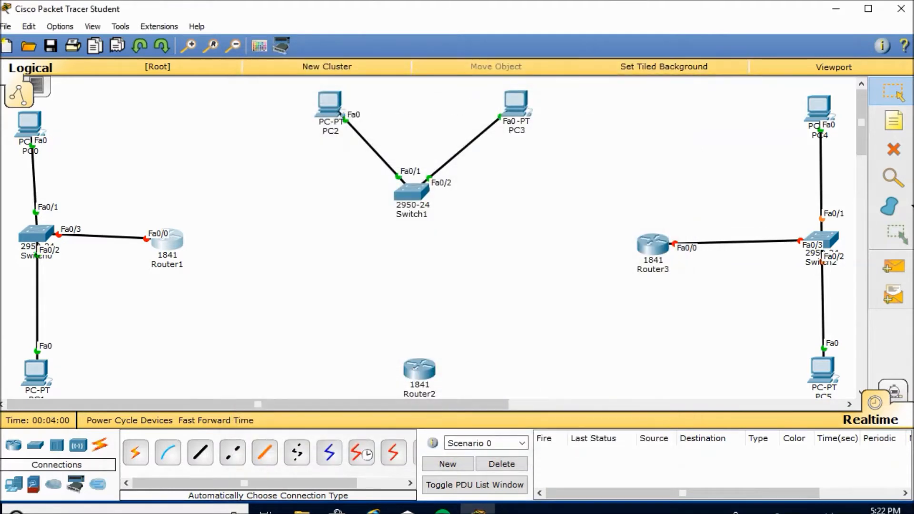
Install an HWIC-2T serial module in Router2's empty right-hand expansion slot
{"action": "left_click", "coordinate": [419, 369]}
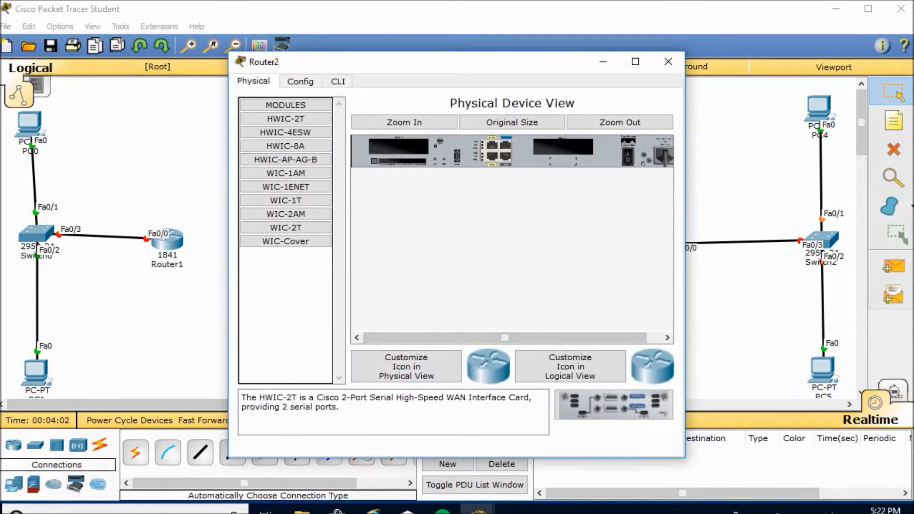
{"action": "left_click_drag", "start_coordinate": [614, 405], "coordinate": [563, 148]}
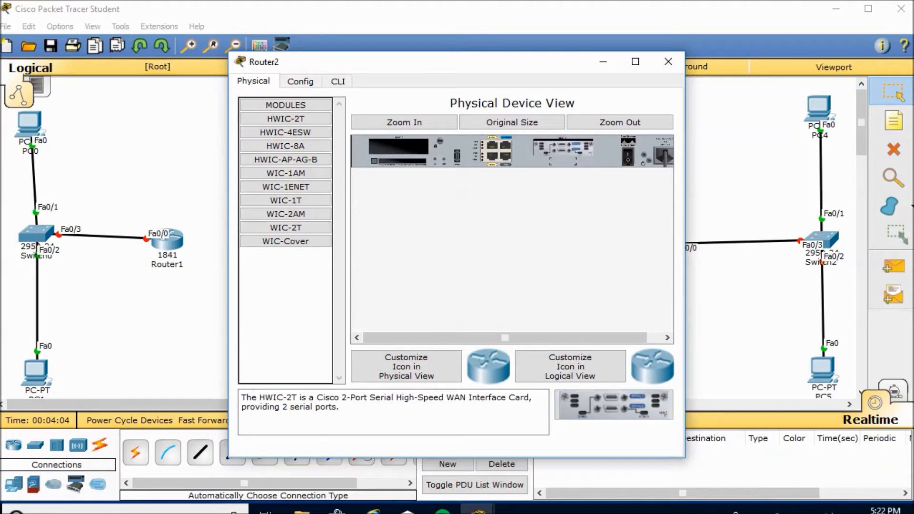
{"action": "left_click", "coordinate": [668, 62]}
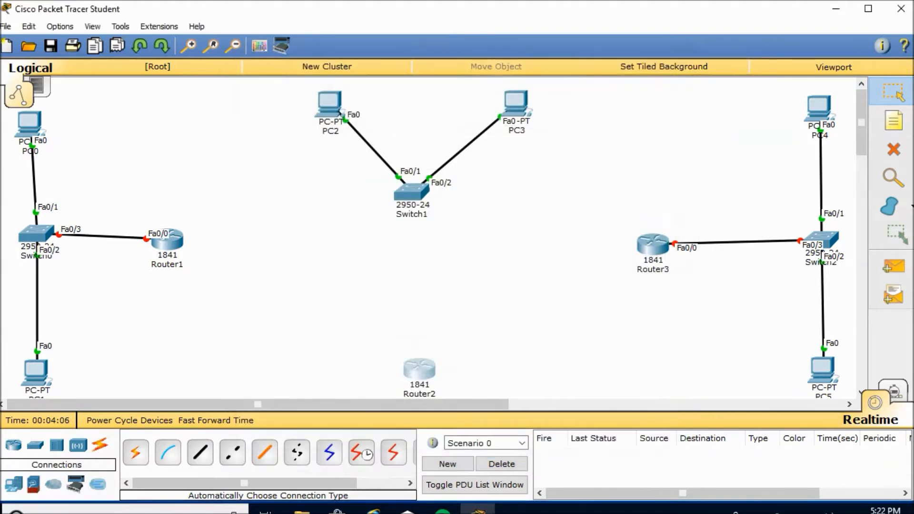
Install an HWIC-2T serial module in Router3's empty right-hand expansion slot
{"action": "left_click", "coordinate": [651, 249]}
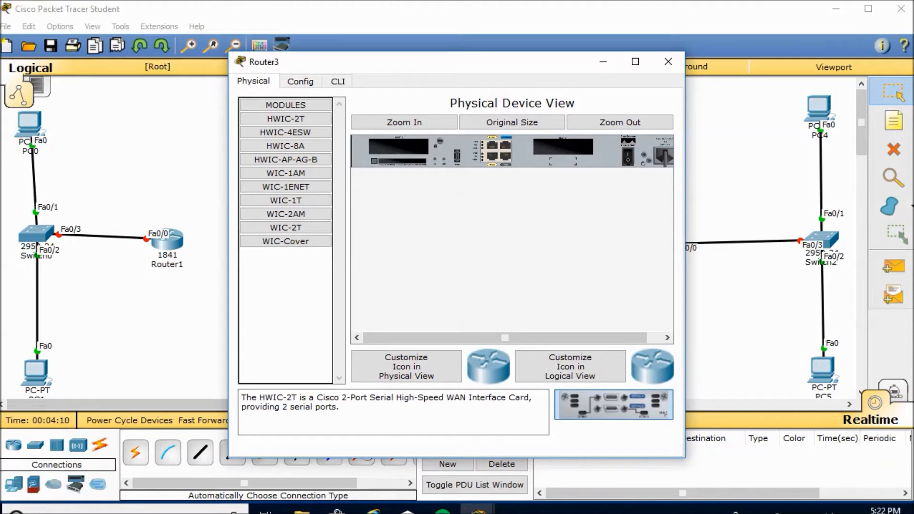
{"action": "left_click_drag", "start_coordinate": [613, 404], "coordinate": [563, 147]}
{"action": "left_click", "coordinate": [628, 157]}
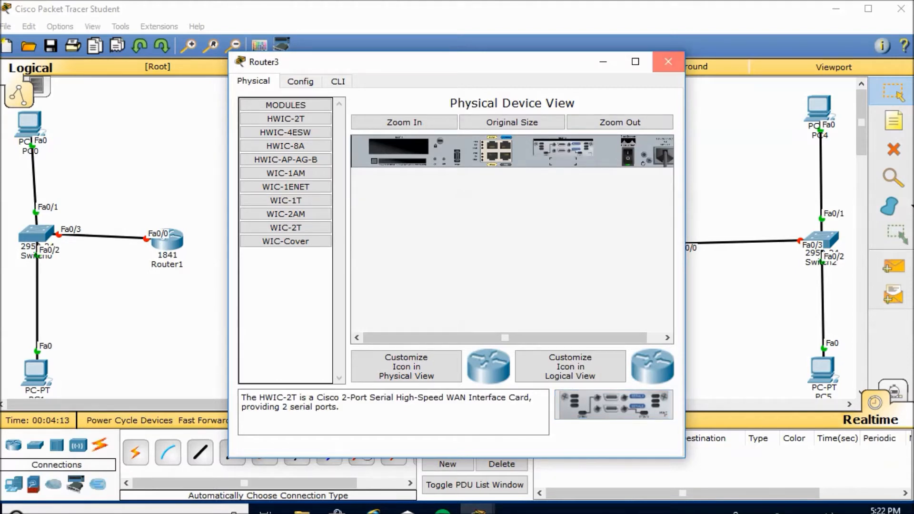
Connect Router1 to Router2 with the automatically chosen connection type and move the link's Router2 end to Serial0/0/1
{"action": "left_click", "coordinate": [668, 62]}
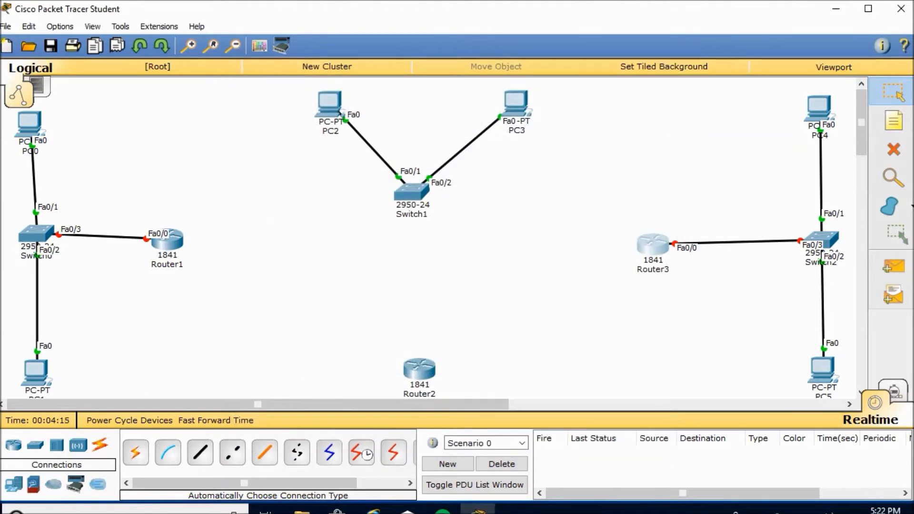
{"action": "left_click", "coordinate": [136, 452]}
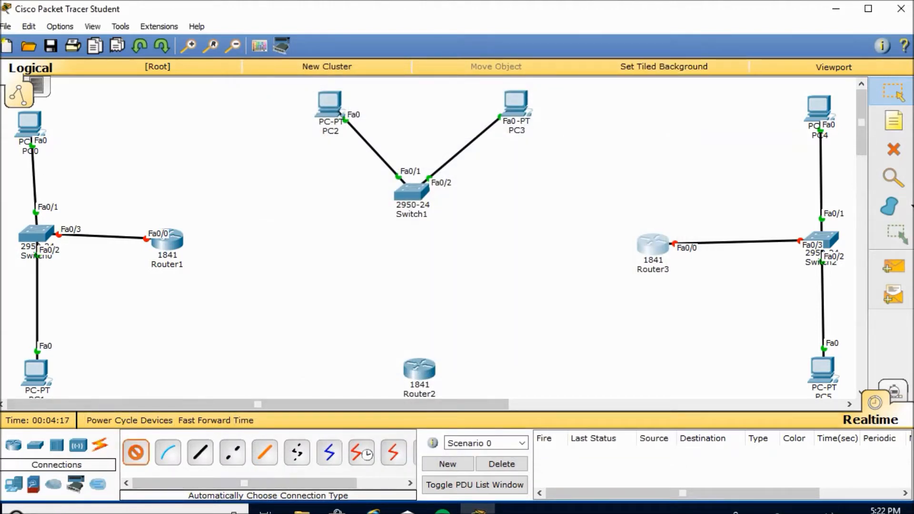
{"action": "left_click", "coordinate": [167, 241]}
{"action": "left_click", "coordinate": [419, 369]}
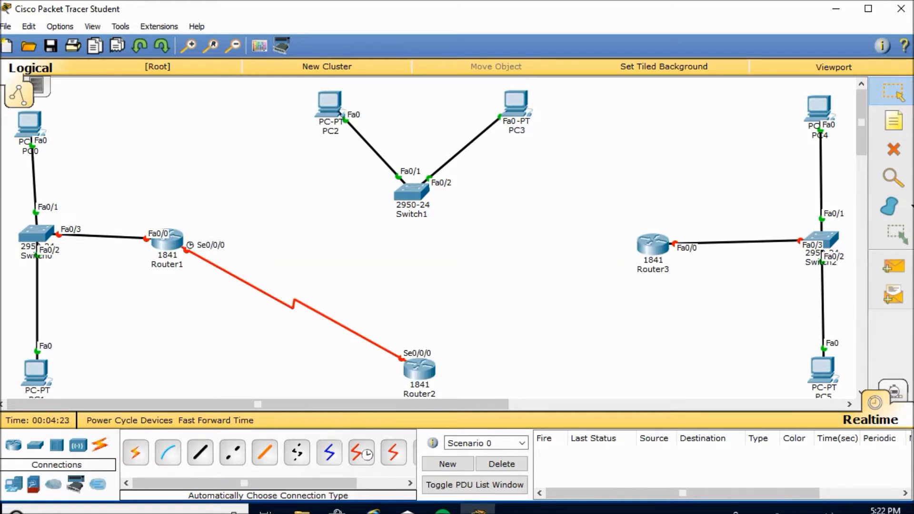
{"action": "left_click", "coordinate": [401, 359]}
{"action": "left_click", "coordinate": [411, 367]}
{"action": "left_click", "coordinate": [455, 455]}
Connect Router3 to Router2 with the automatically chosen connection type and move the link's Router3 end to Serial0/0/1
{"action": "left_click", "coordinate": [136, 452]}
{"action": "left_click", "coordinate": [652, 244]}
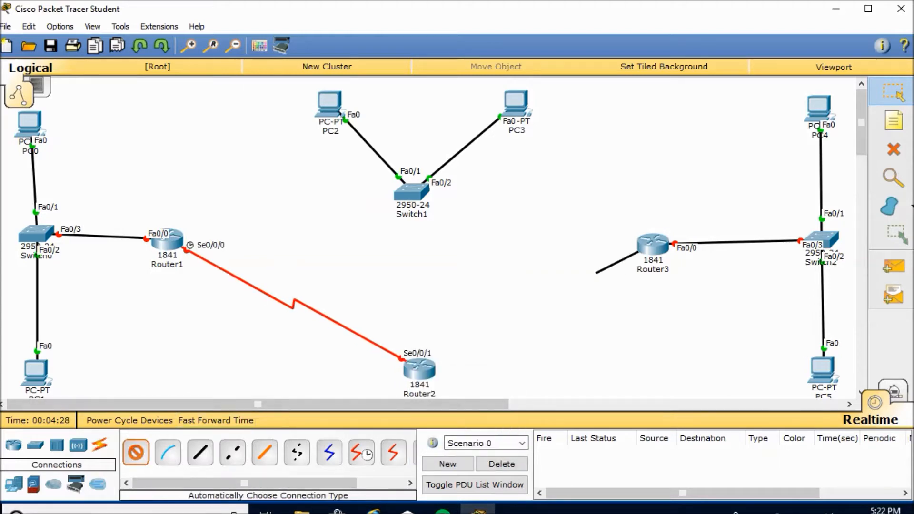
{"action": "left_click", "coordinate": [429, 362]}
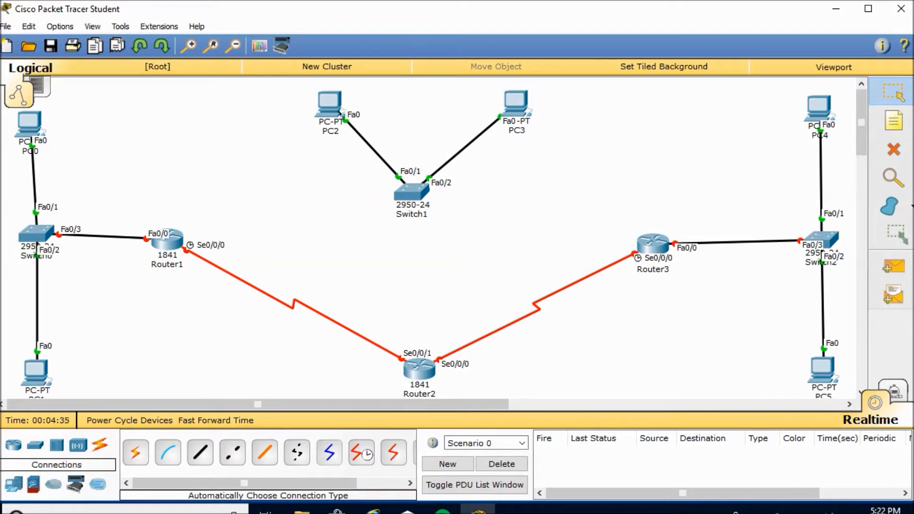
{"action": "left_click", "coordinate": [634, 254]}
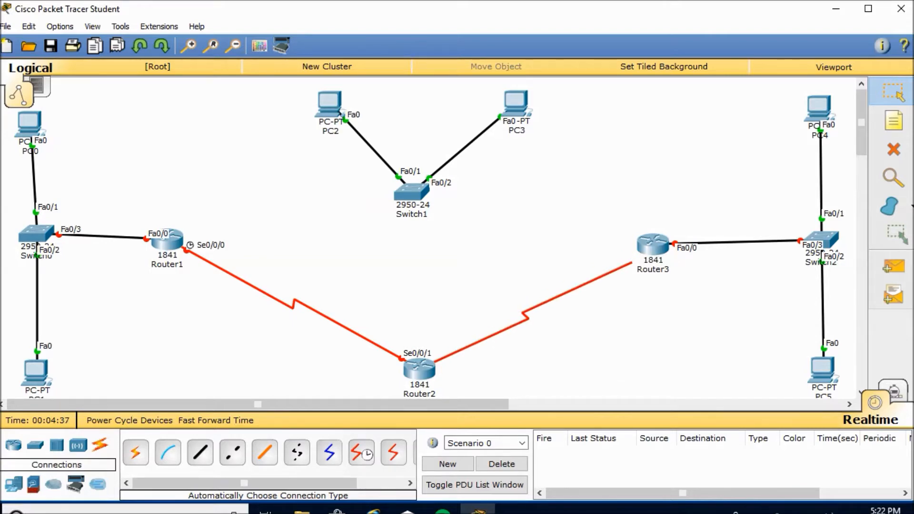
{"action": "left_click", "coordinate": [644, 248]}
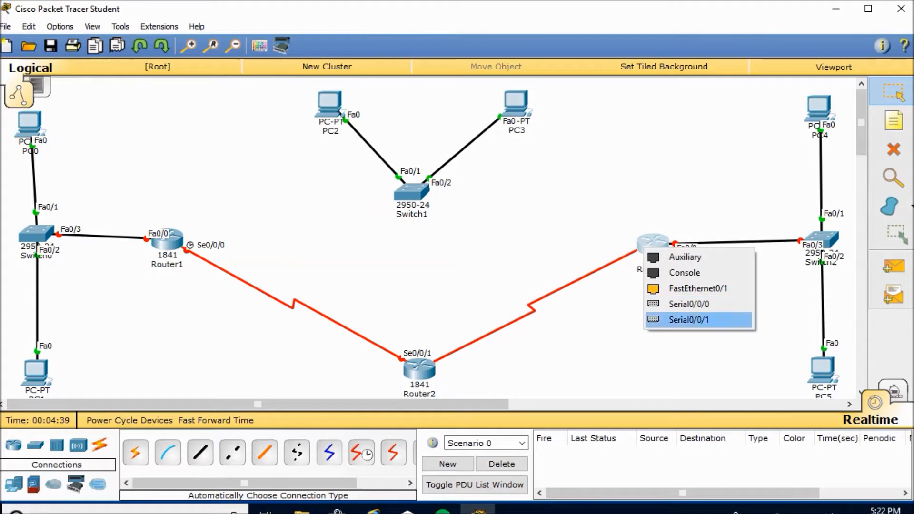
{"action": "left_click", "coordinate": [688, 319]}
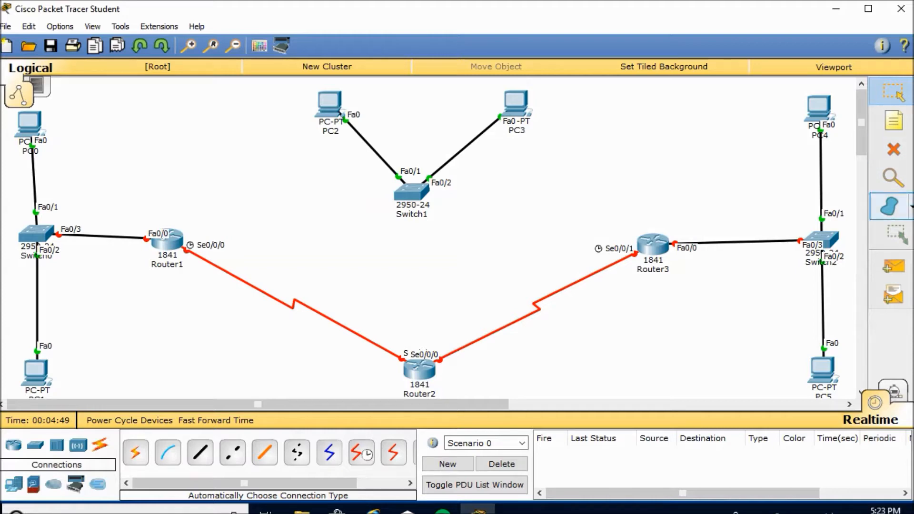
Place a note reading 192.168.1.1 above Router1 and copy its text for reuse
{"action": "left_click", "coordinate": [893, 122]}
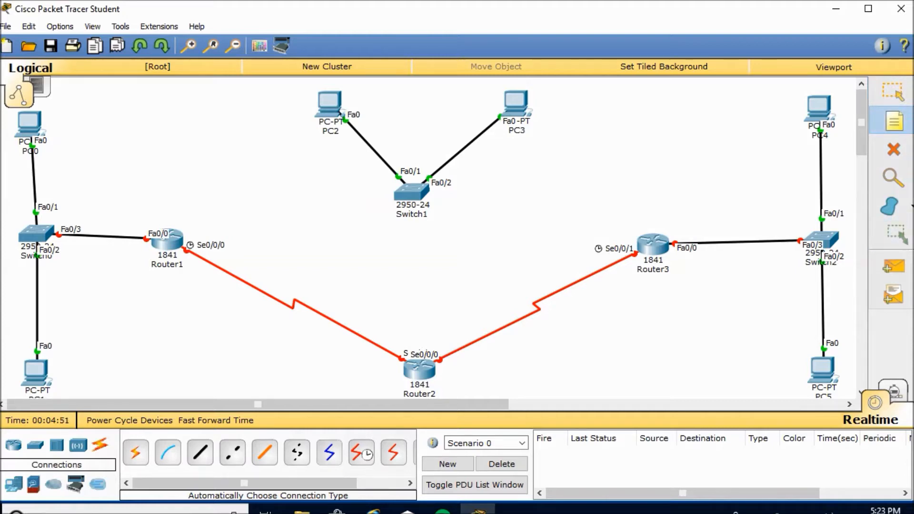
{"action": "left_click", "coordinate": [131, 219]}
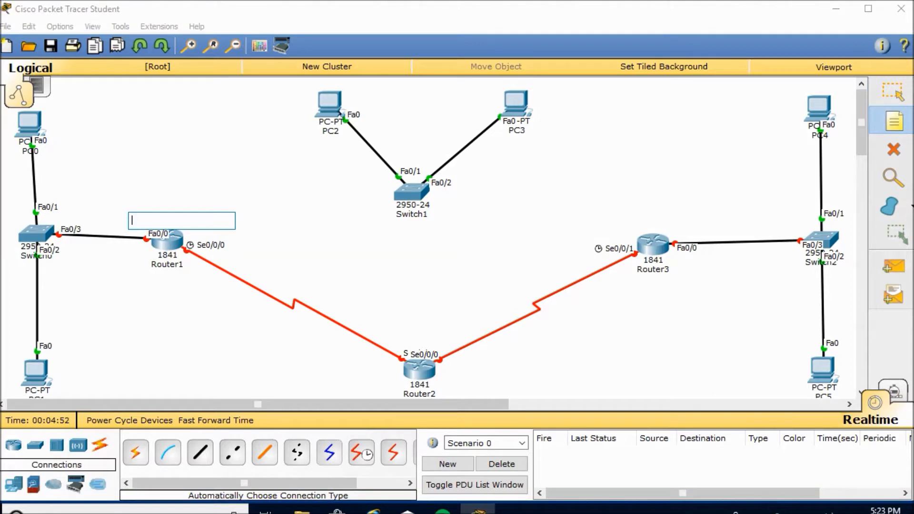
{"action": "type", "text": "192"}
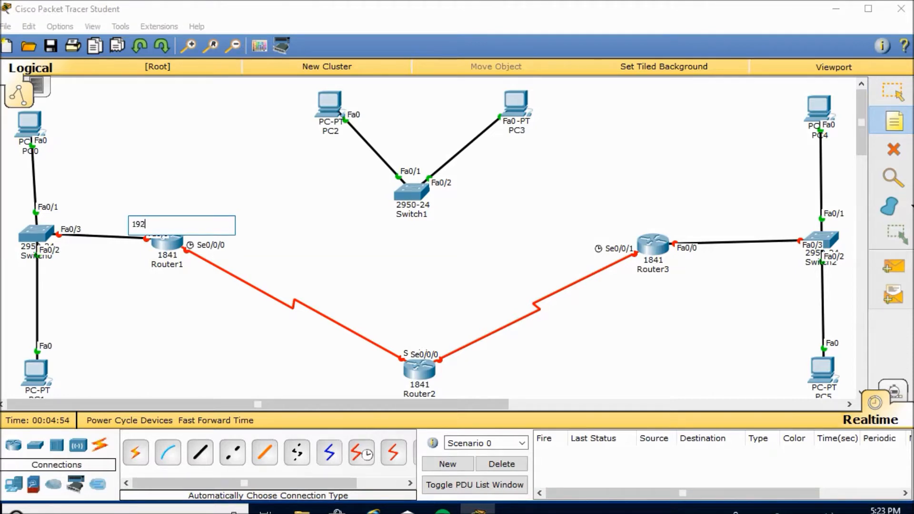
{"action": "type", "text": ".168.1.1"}
{"action": "key", "text": "ctrl+a"}
{"action": "key", "text": "ctrl+c"}
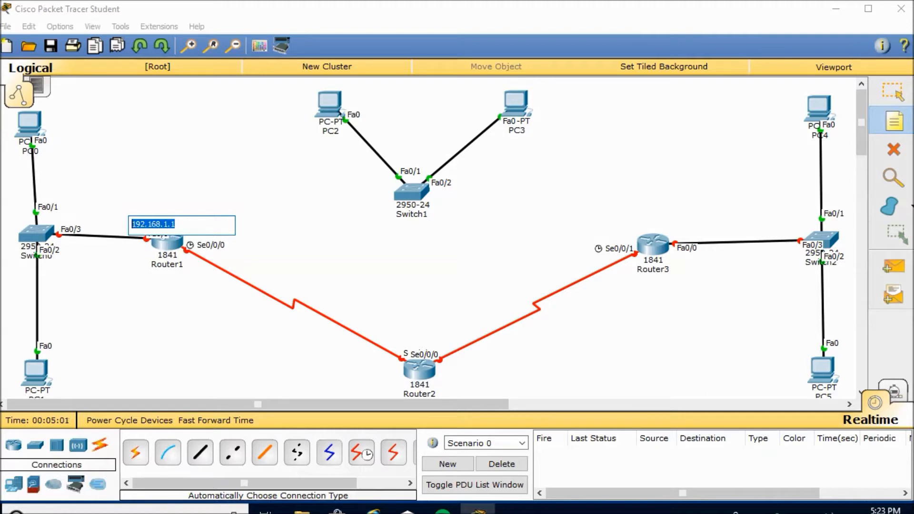
Place a note above Router3 from the copied address, changed to read 192.168.3.1
{"action": "left_click", "coordinate": [664, 221]}
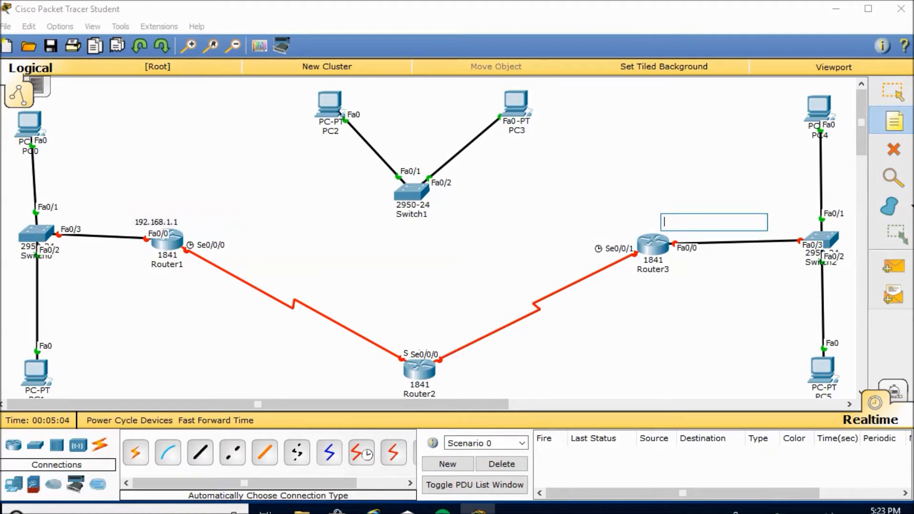
{"action": "key", "text": "ctrl+v"}
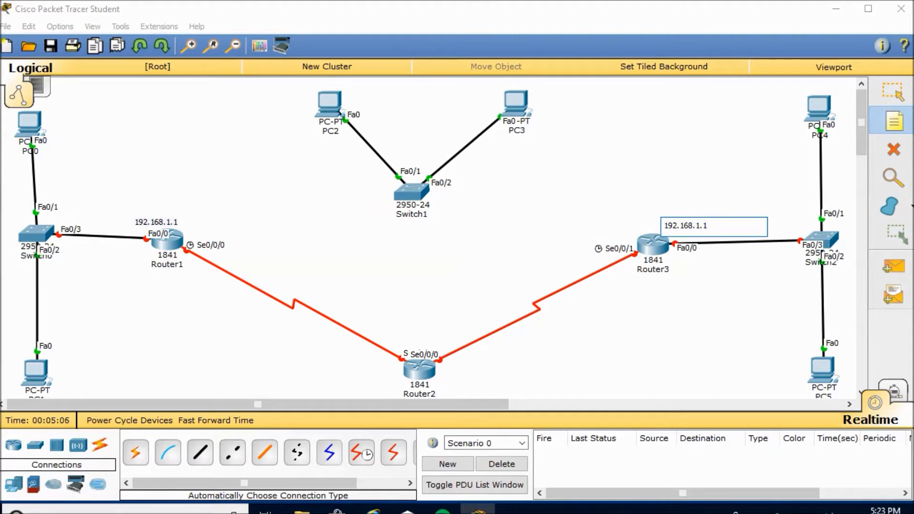
{"action": "key", "text": "BackSpace"}
{"action": "type", "text": "3"}
Connect Switch1 to Router2 using the automatically chosen connection type
{"action": "left_click", "coordinate": [136, 452]}
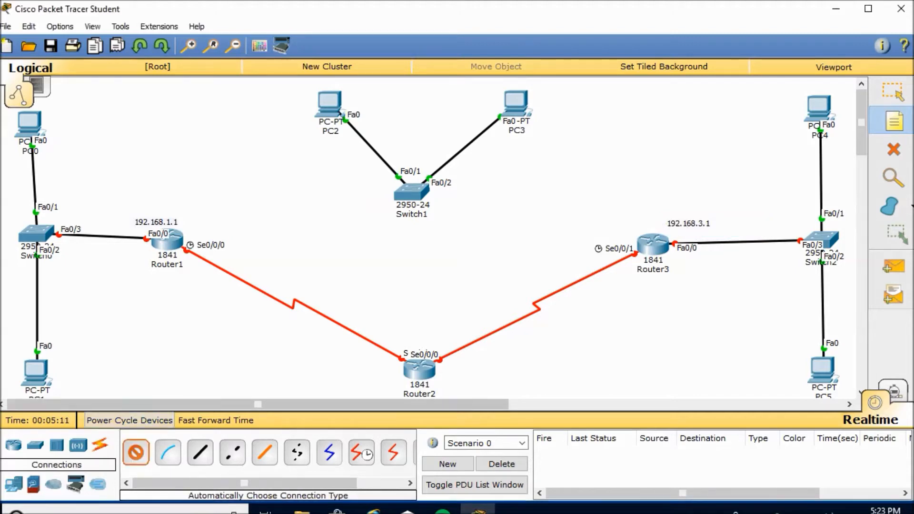
{"action": "left_click", "coordinate": [412, 192]}
{"action": "left_click", "coordinate": [412, 361]}
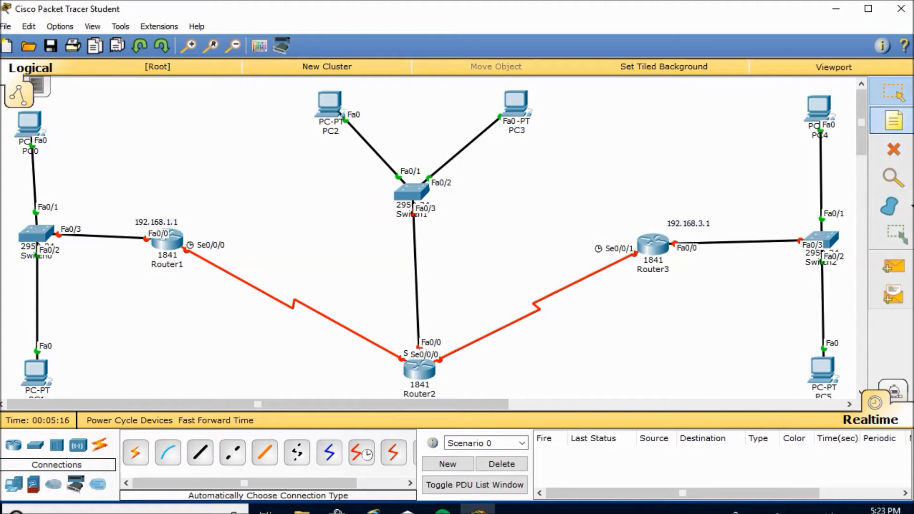
Place a note just above Router2 from the copied address, changed to read 192.168.2.1
{"action": "left_click", "coordinate": [894, 122]}
{"action": "left_click", "coordinate": [413, 316]}
{"action": "left_click", "coordinate": [402, 316]}
{"action": "left_click", "coordinate": [388, 316]}
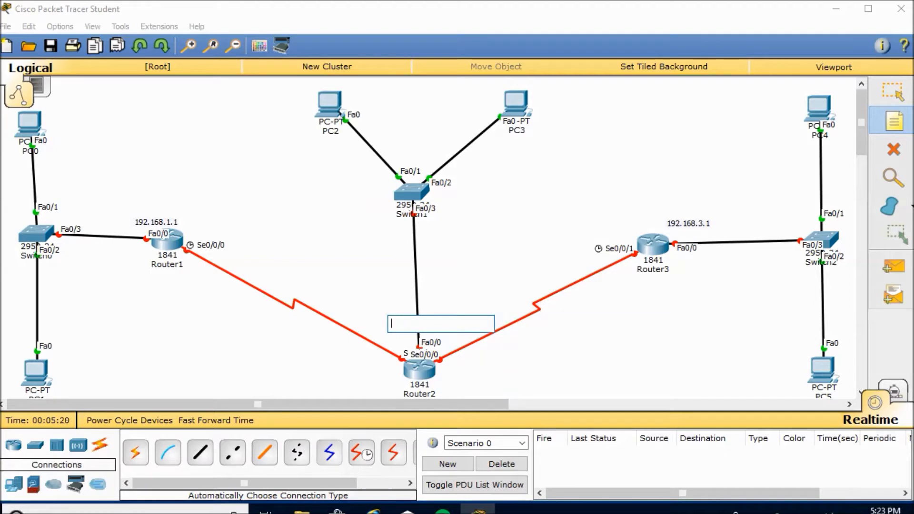
{"action": "key", "text": "ctrl+v"}
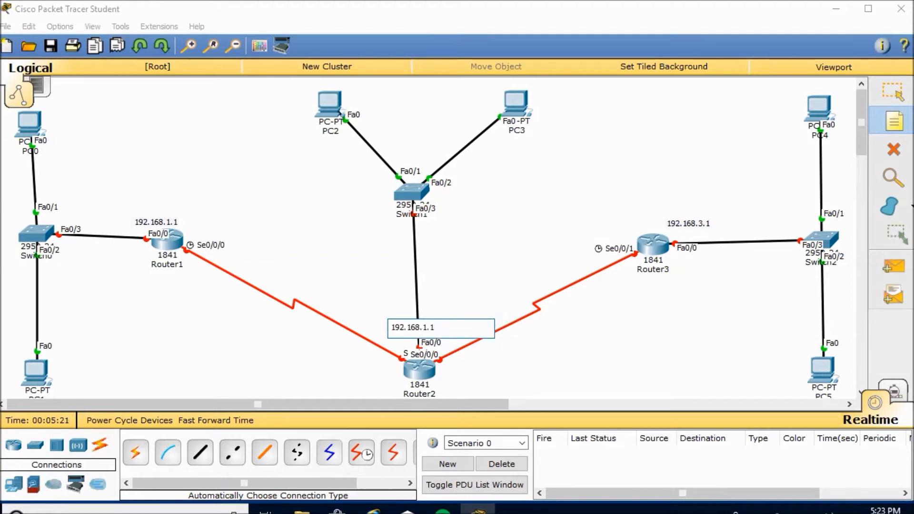
{"action": "key", "text": "Left"}
{"action": "key", "text": "Left"}
{"action": "key", "text": "BackSpace"}
{"action": "type", "text": "2"}
{"action": "left_click", "coordinate": [680, 331]}
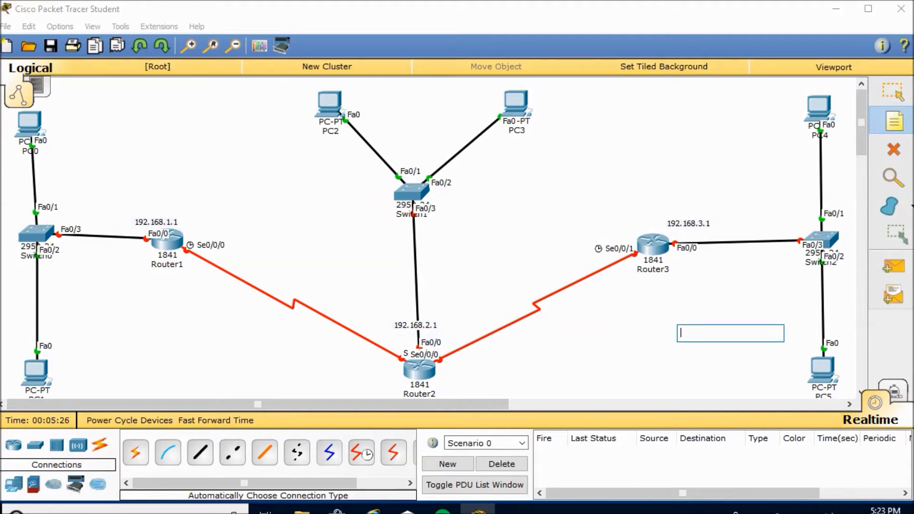
Label Router1's serial interface with a note reading 10.10.10.1/24 just above its Se0/0/0 port label
{"action": "left_click", "coordinate": [202, 235]}
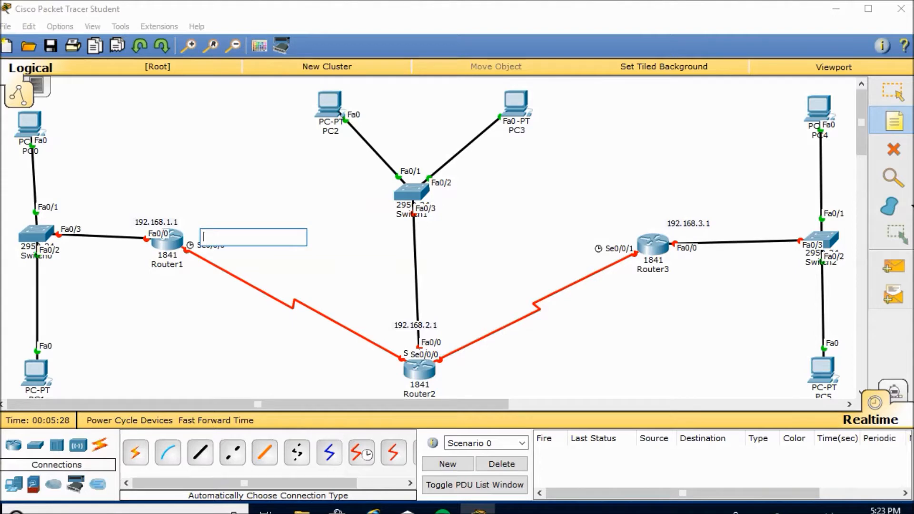
{"action": "left_click", "coordinate": [209, 223]}
{"action": "left_click", "coordinate": [202, 223]}
{"action": "left_click", "coordinate": [197, 224]}
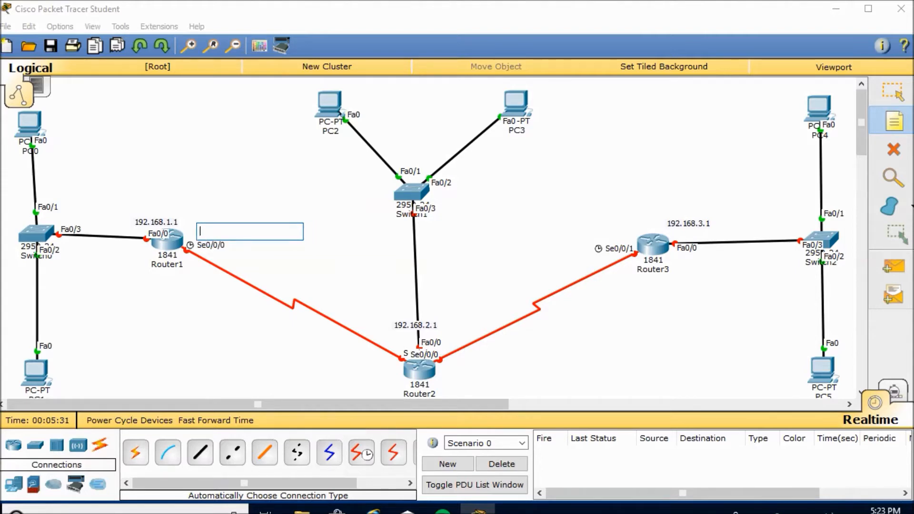
{"action": "type", "text": "10.10.10"}
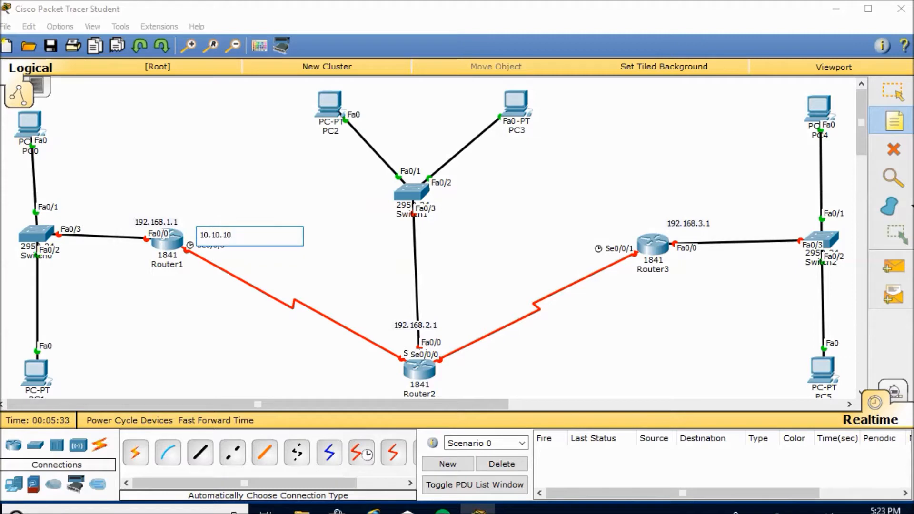
{"action": "type", "text": ".1/24"}
Label Router2's end of the Router1 link with a note reading 10.10.10.2/24, left of Router2
{"action": "left_click", "coordinate": [358, 372]}
{"action": "left_click", "coordinate": [326, 357]}
{"action": "left_click", "coordinate": [307, 369]}
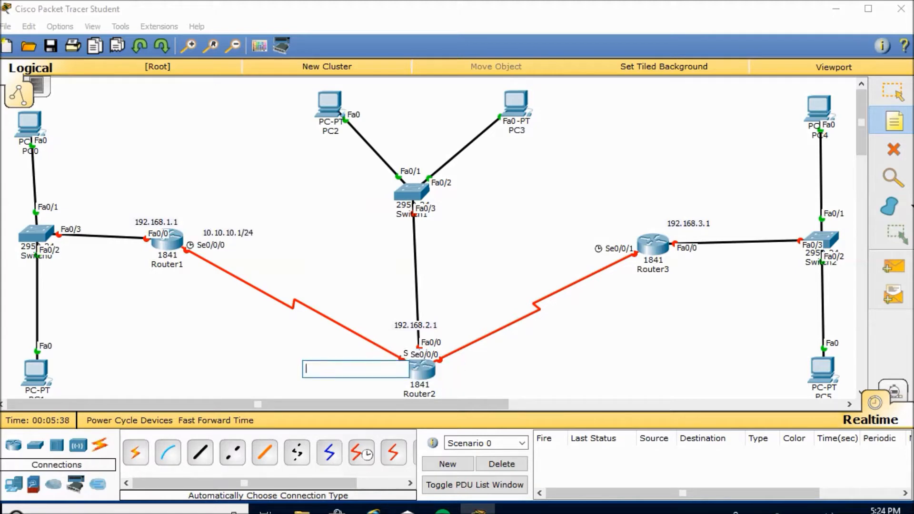
{"action": "left_click", "coordinate": [307, 354]}
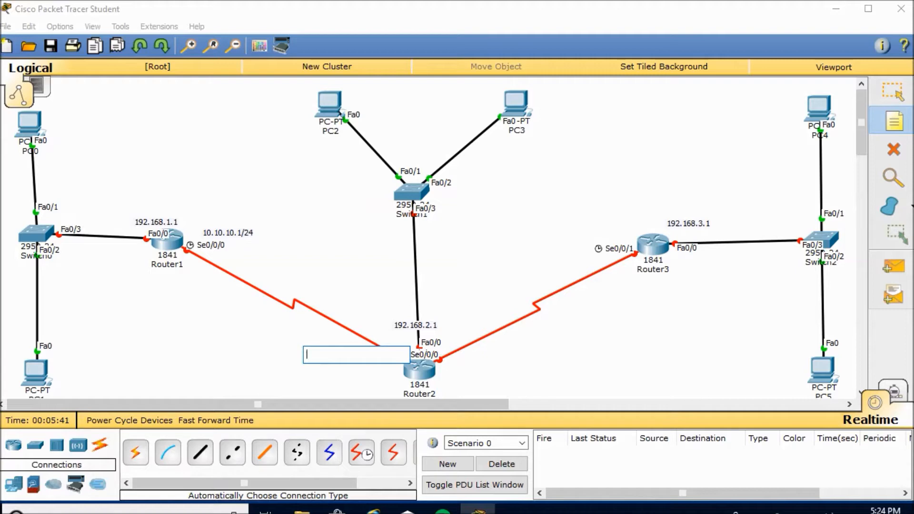
{"action": "type", "text": "10"}
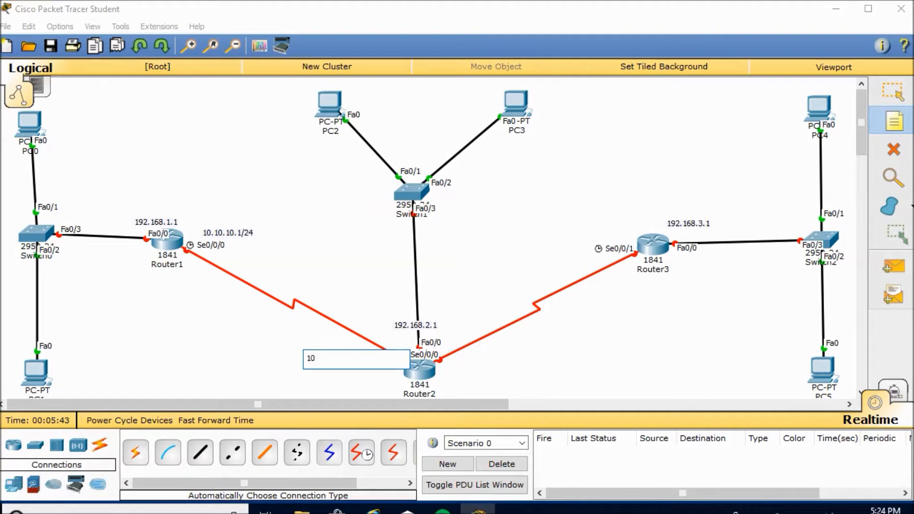
{"action": "type", "text": ".10.10.2/24"}
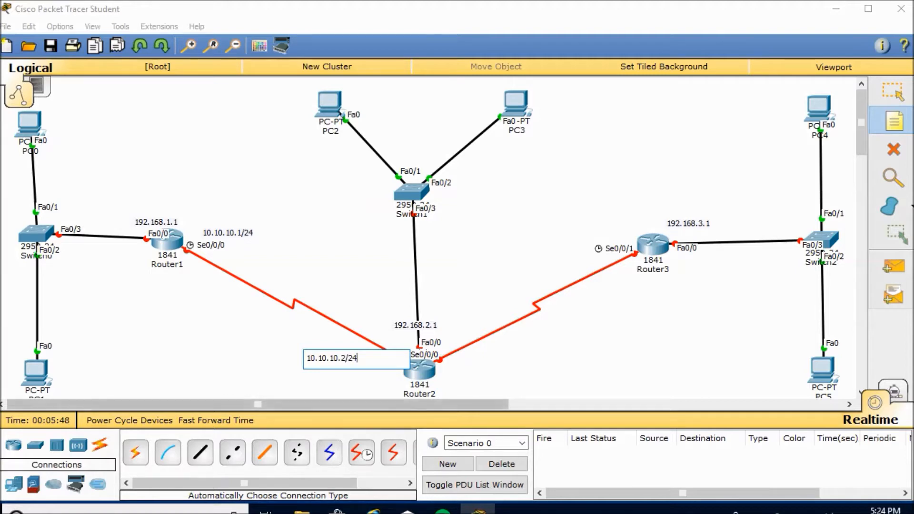
{"action": "left_click", "coordinate": [685, 324]}
Label Router2's end of the Router3 link with a note reading 11.10.10.1/24, right of Router2
{"action": "left_click", "coordinate": [467, 366]}
{"action": "left_click", "coordinate": [467, 351]}
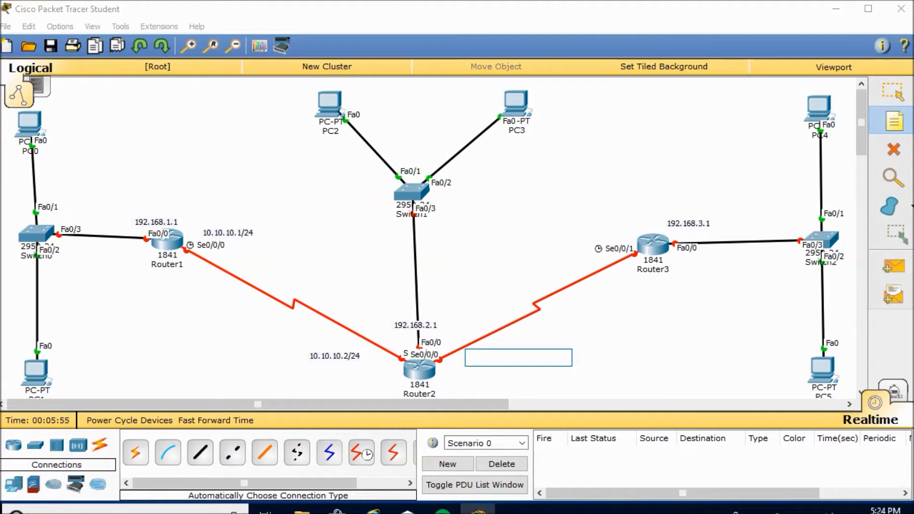
{"action": "type", "text": "11.10.10."}
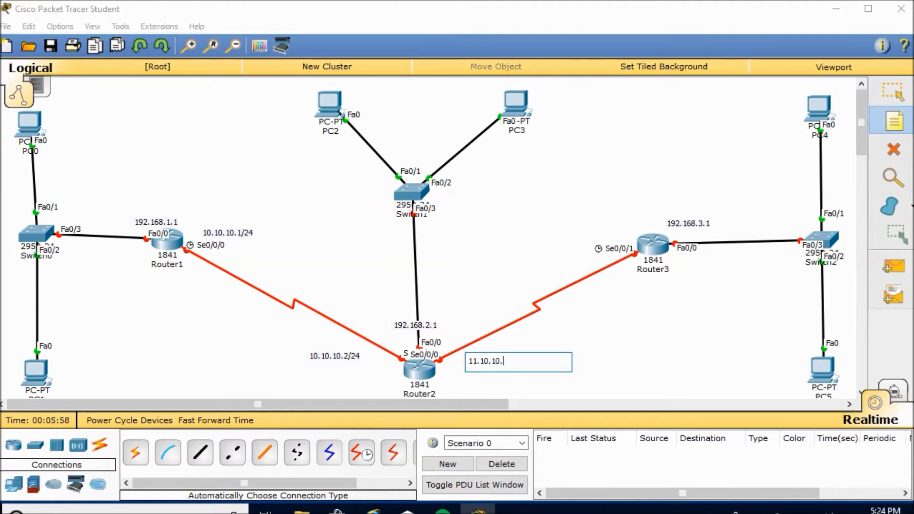
{"action": "type", "text": "1/24"}
Label Router3's serial interface with a note reading 11.10.10.2/24 just below Router3, and return to selection mode
{"action": "left_click", "coordinate": [628, 272]}
{"action": "left_click", "coordinate": [615, 262]}
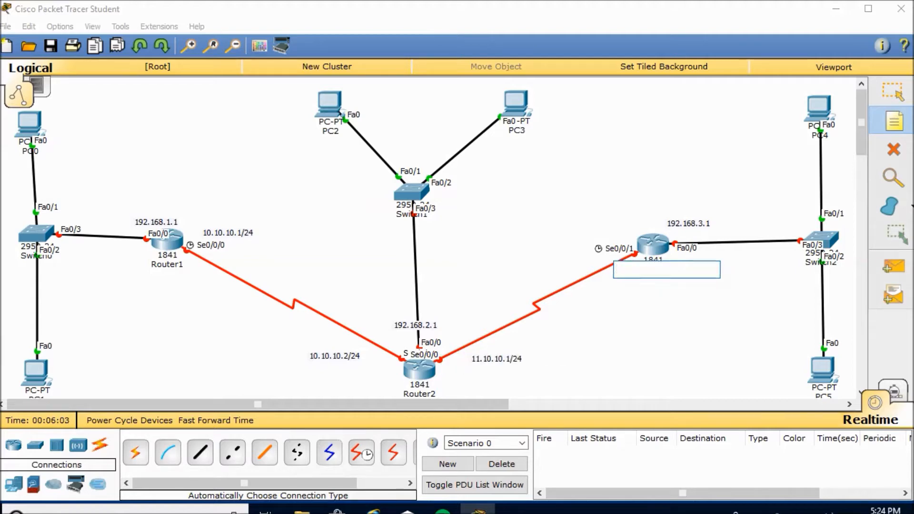
{"action": "type", "text": "11.10.10."}
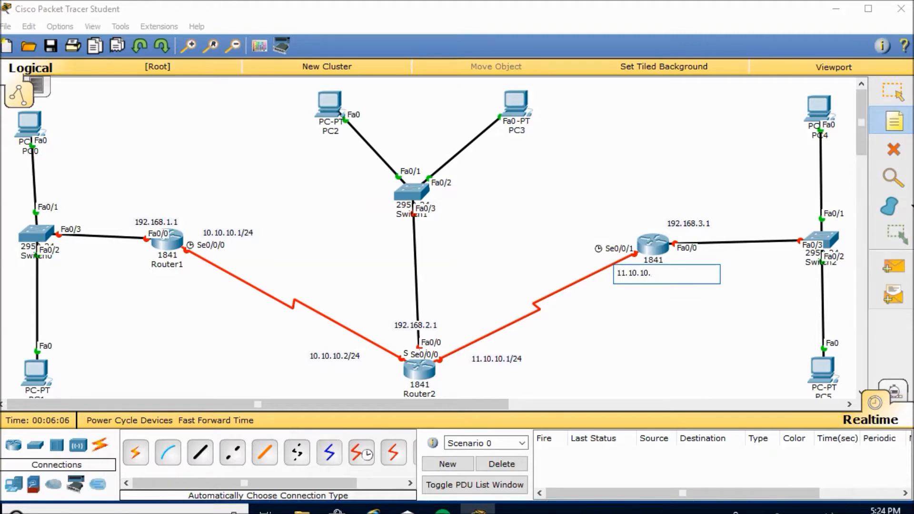
{"action": "type", "text": "2/24"}
{"action": "left_click", "coordinate": [669, 339]}
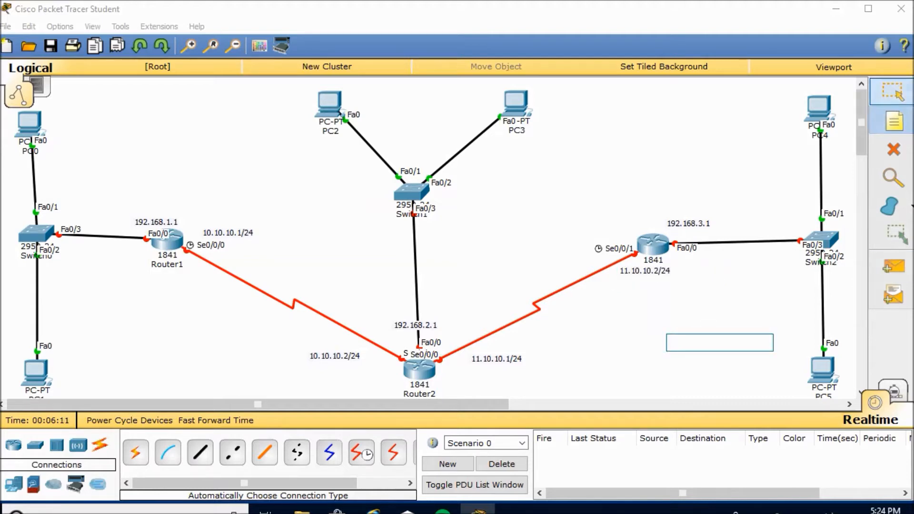
{"action": "left_click", "coordinate": [893, 91]}
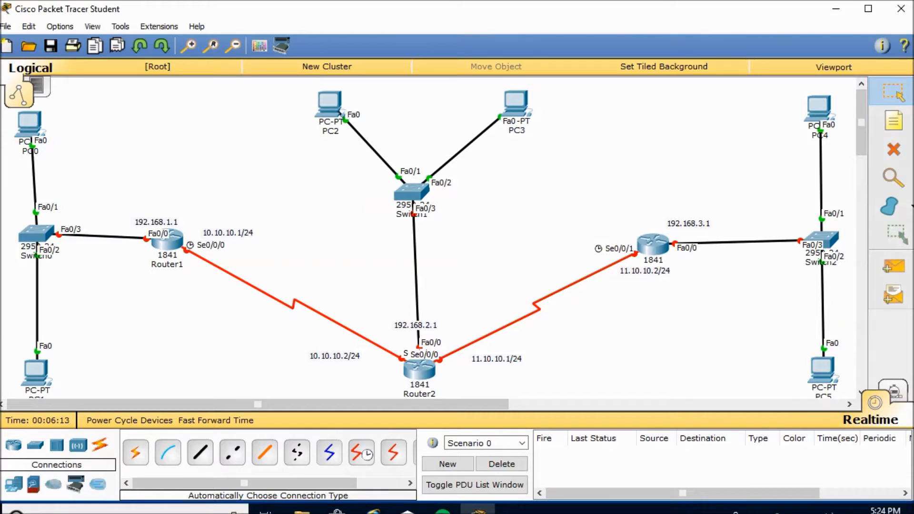
Add a note reading "ospf area 0" just below the middle of the Router1–Router2 serial link
{"action": "key", "text": "n"}
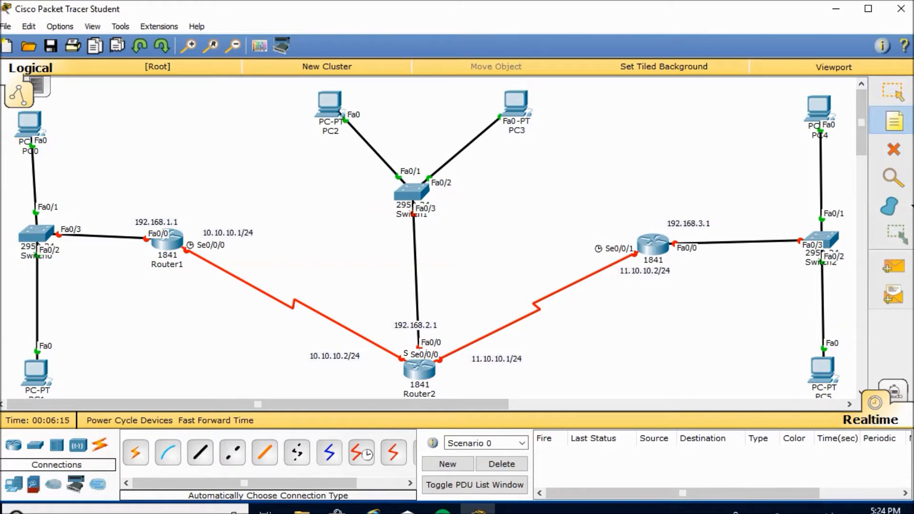
{"action": "left_click", "coordinate": [219, 308]}
{"action": "left_click", "coordinate": [204, 301]}
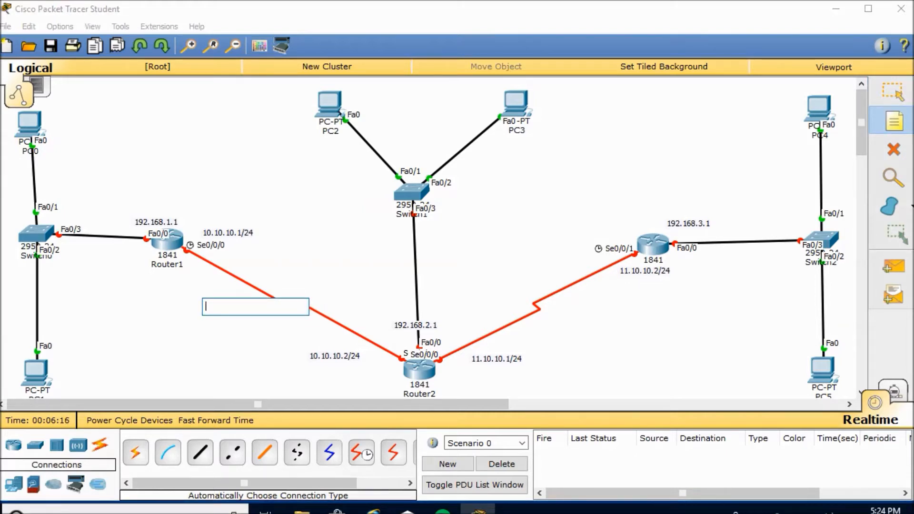
{"action": "type", "text": "ospf"}
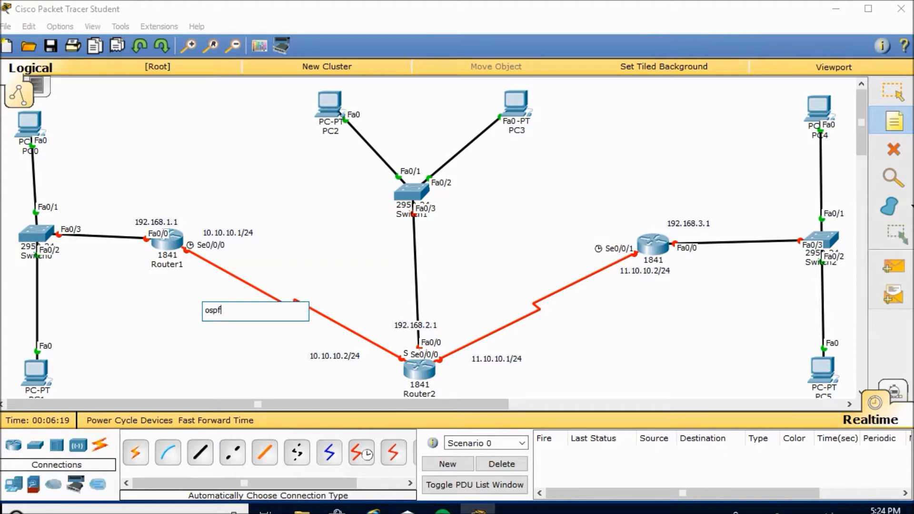
{"action": "type", "text": " area 0"}
Add a note reading "ospf area 1" below the Router2–Router3 serial link, and return to selection mode
{"action": "left_click", "coordinate": [534, 325]}
{"action": "type", "text": "a"}
{"action": "key", "text": "BackSpace"}
{"action": "type", "text": "ospf"}
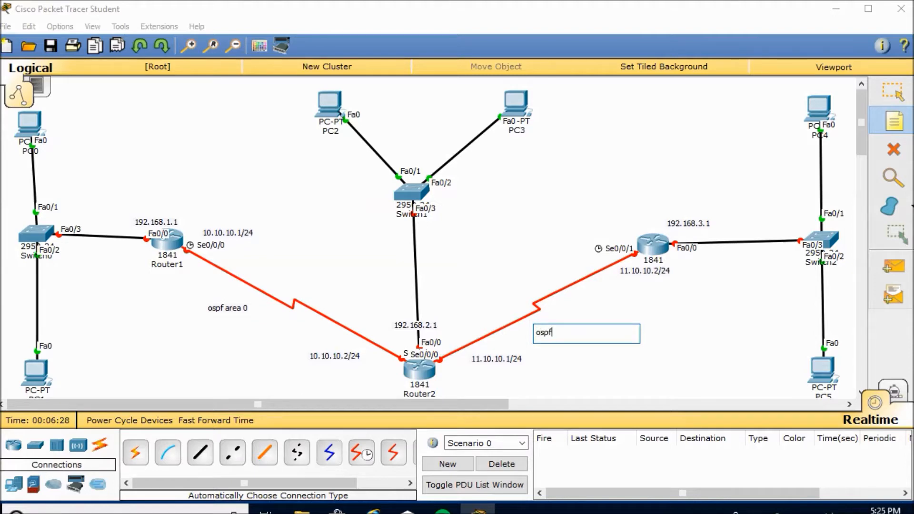
{"action": "type", "text": " area 1"}
{"action": "left_click", "coordinate": [691, 320]}
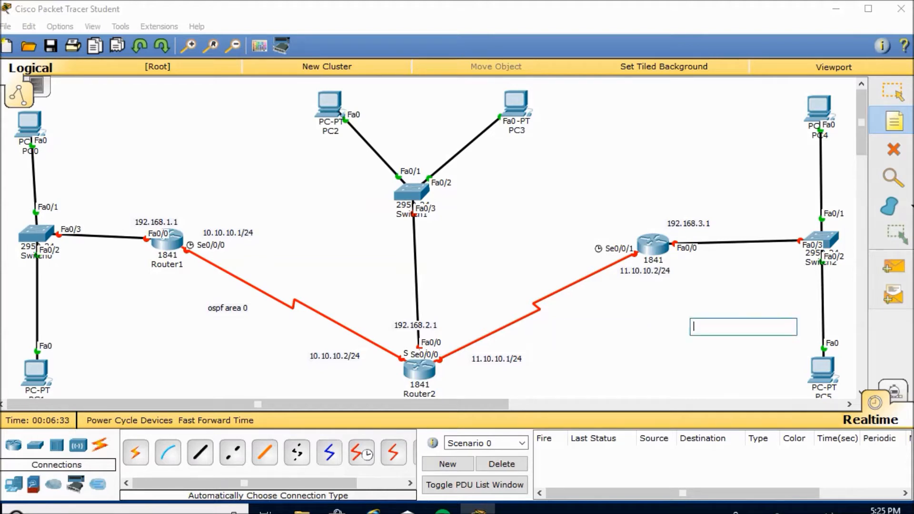
{"action": "key", "text": "Escape"}
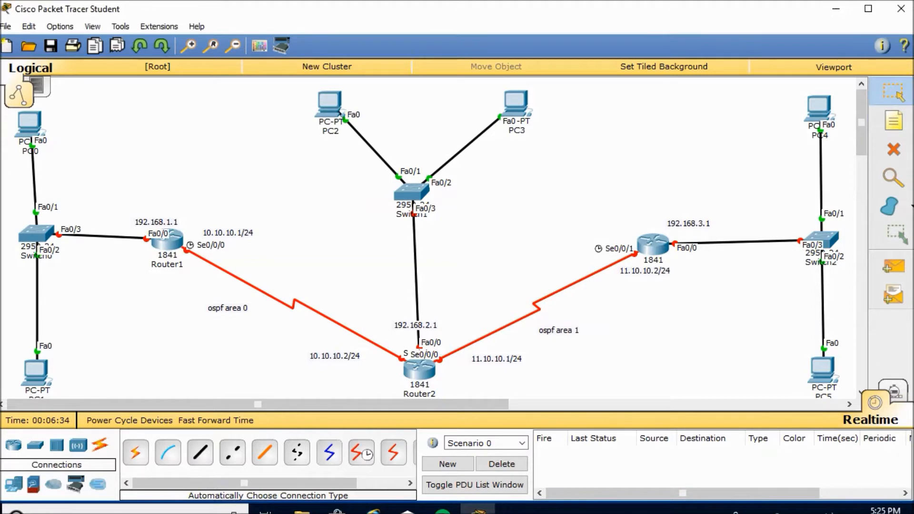
Open Router1's command line and answer no to the initial configuration dialog to reach the user prompt
{"action": "left_click", "coordinate": [167, 240]}
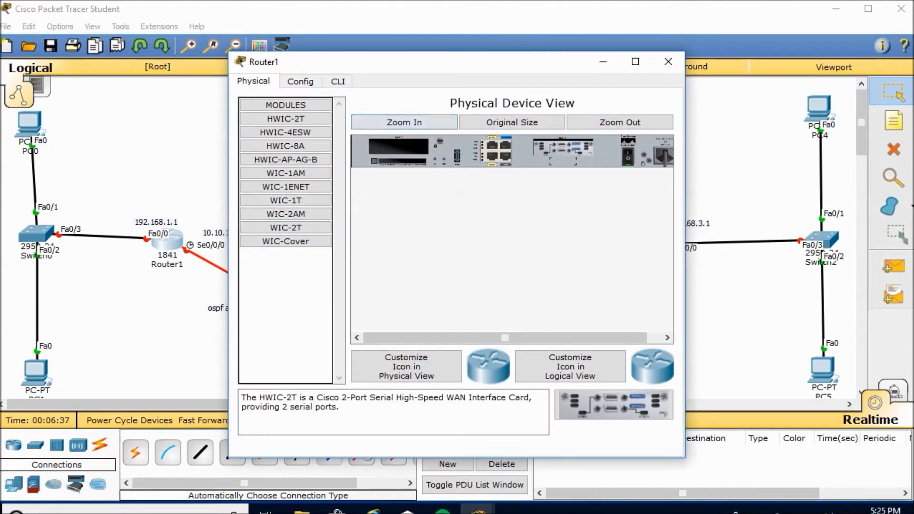
{"action": "left_click", "coordinate": [338, 81]}
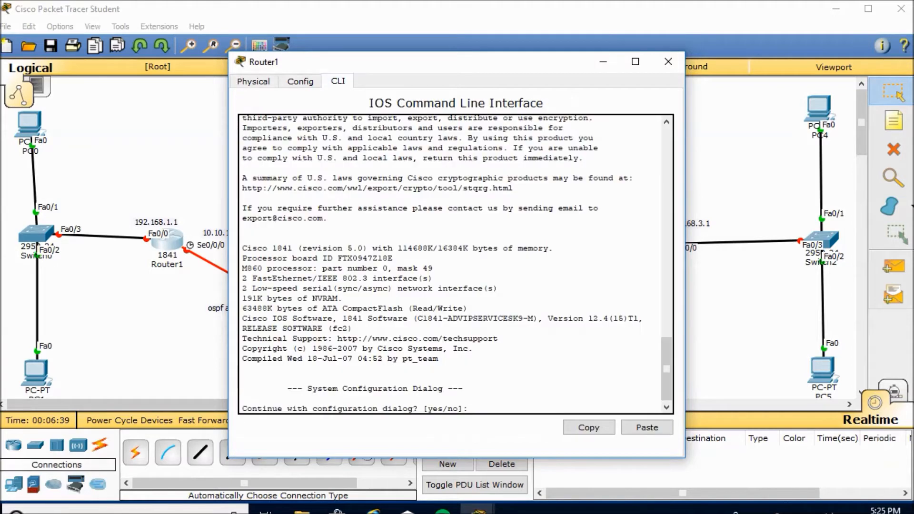
{"action": "key", "text": "Return"}
{"action": "key", "text": "Return"}
{"action": "key", "text": "Return"}
{"action": "key", "text": "Return"}
{"action": "key", "text": "Return"}
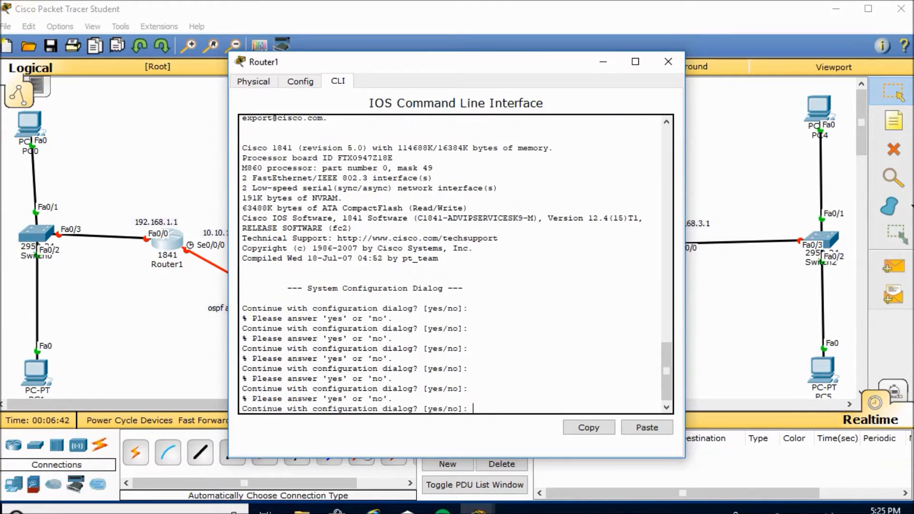
{"action": "type", "text": "no"}
{"action": "key", "text": "Return"}
{"action": "key", "text": "Return"}
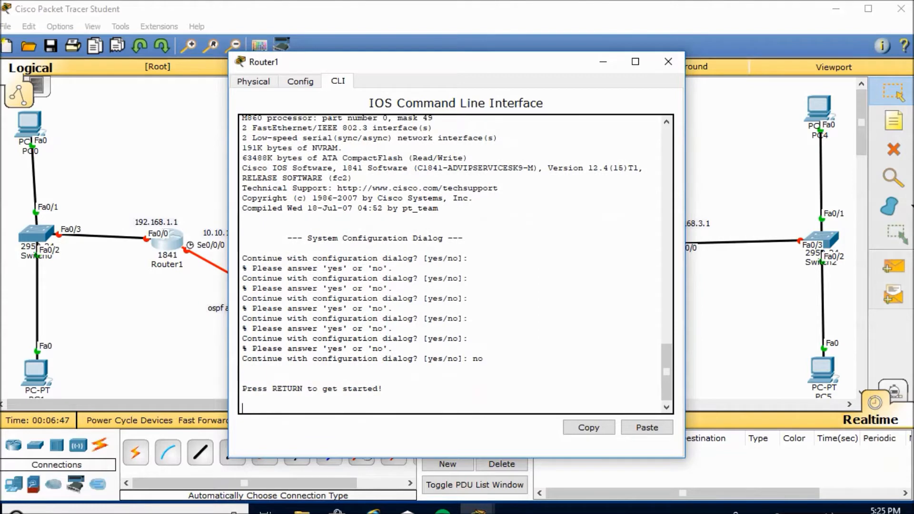
{"action": "key", "text": "Return"}
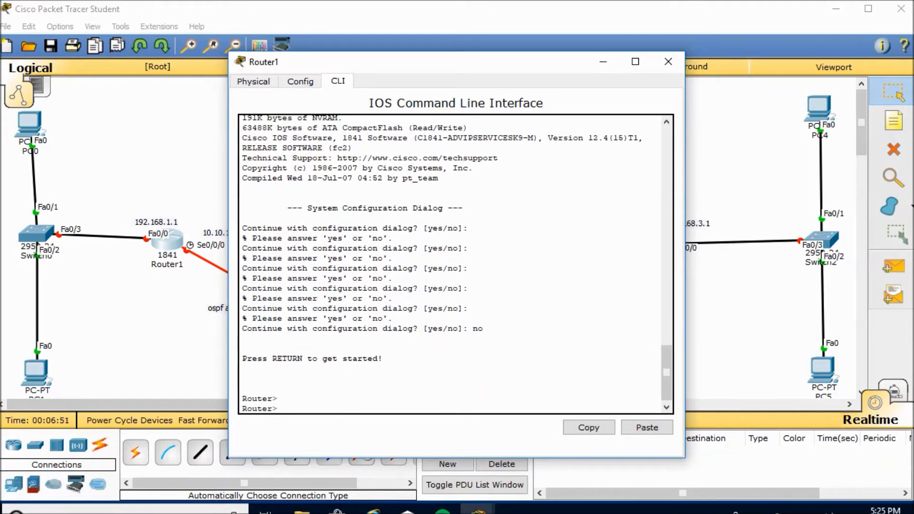
Enter privileged mode on Router1 with en, and enter global configuration mode with configure terminal
{"action": "type", "text": "en"}
{"action": "key", "text": "Return"}
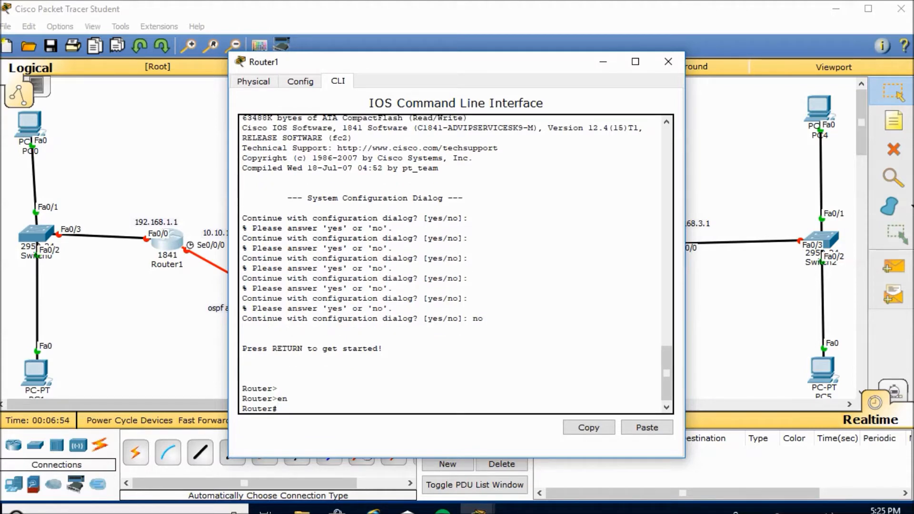
{"action": "type", "text": "conf"}
{"action": "key", "text": "Tab"}
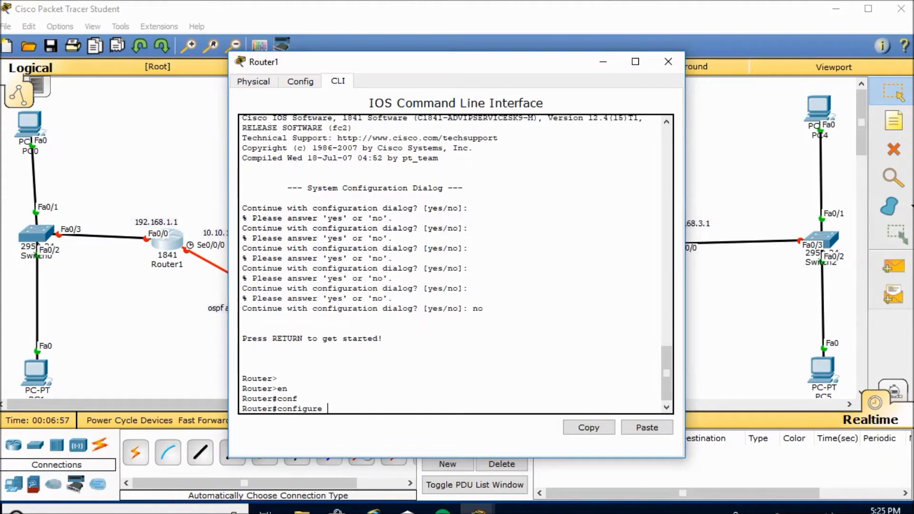
{"action": "type", "text": "t"}
{"action": "key", "text": "Tab"}
{"action": "key", "text": "Return"}
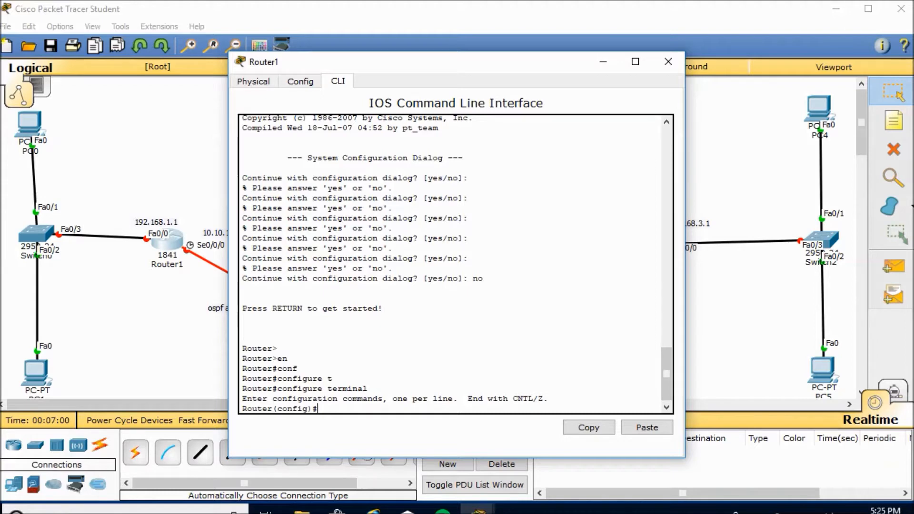
Set Router1's enable password in global configuration mode
{"action": "type", "text": "ena pass"}
{"action": "key", "text": "Tab"}
{"action": "type", "text": "rohit"}
{"action": "key", "text": "Return"}
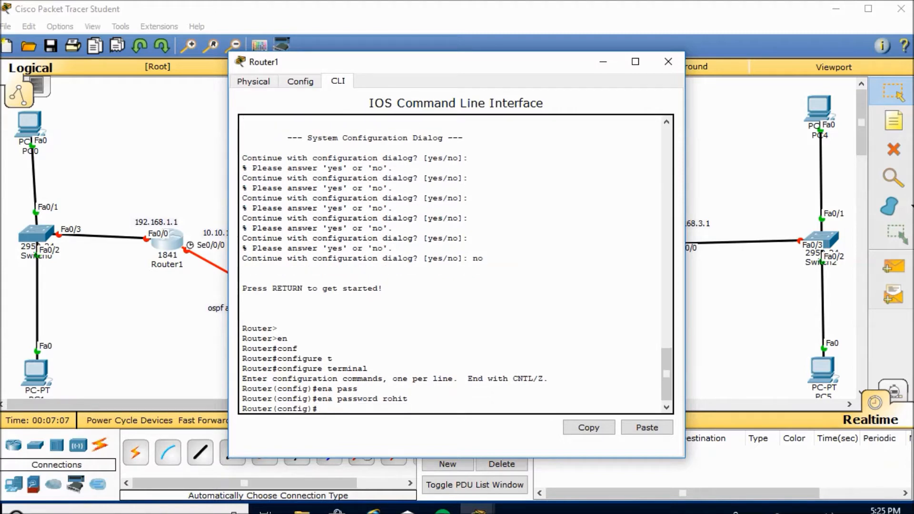
Configure Router1's fa0/0 with IP address 192.168.1.1 and mask 255.255.255.0, and enable it with no shut
{"action": "type", "text": "int fa0/0"}
{"action": "key", "text": "Return"}
{"action": "type", "text": "ip ad"}
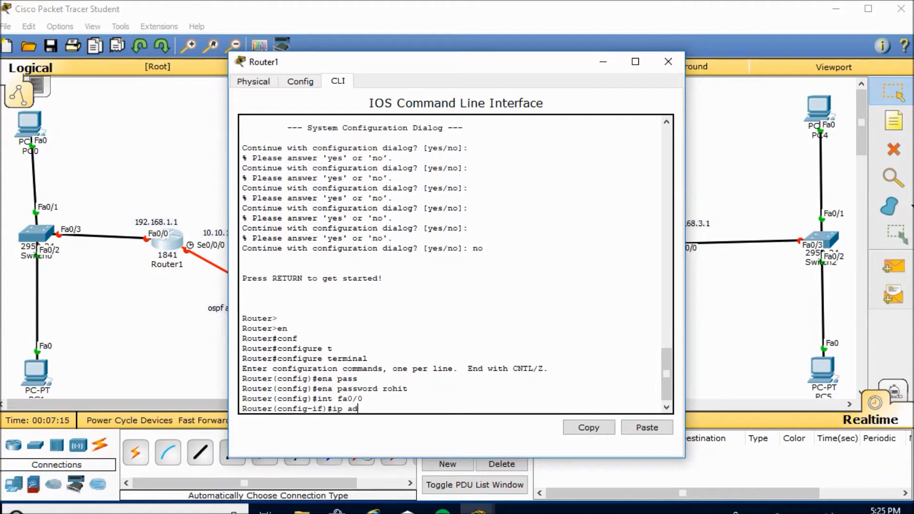
{"action": "type", "text": "d 192.168.1.1 255.255.255.0"}
{"action": "key", "text": "Return"}
{"action": "type", "text": "no shut"}
{"action": "key", "text": "Return"}
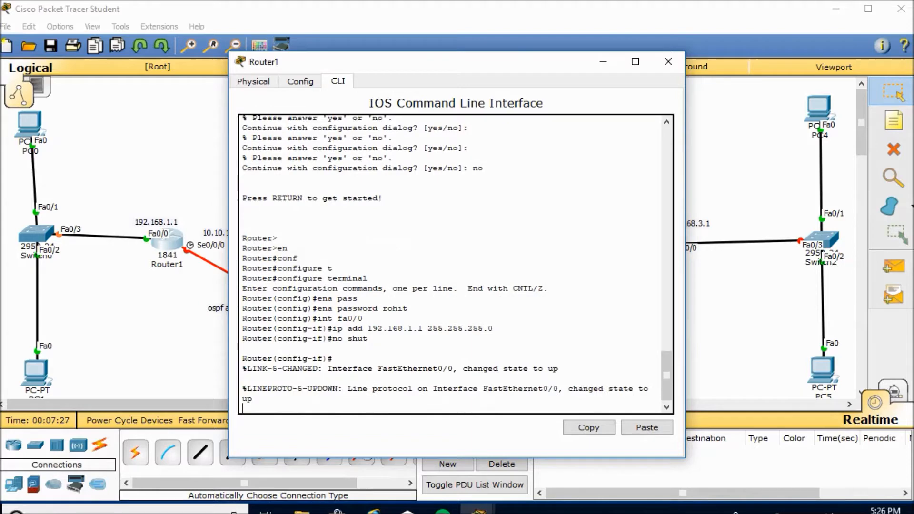
{"action": "key", "text": "Return"}
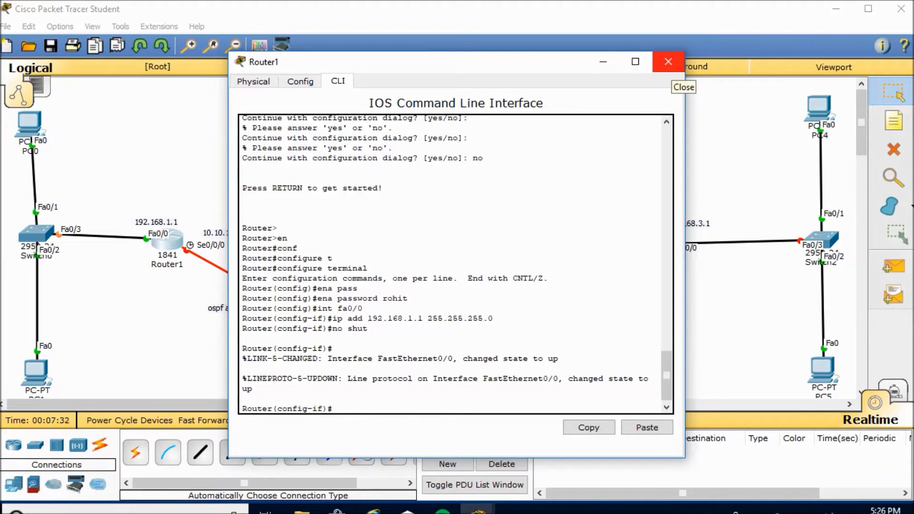
Assign IP address 10.10.10.1 with mask 255.255.255.0 to Router1's serial interface s0/0/0
{"action": "type", "text": "int s0/0/0"}
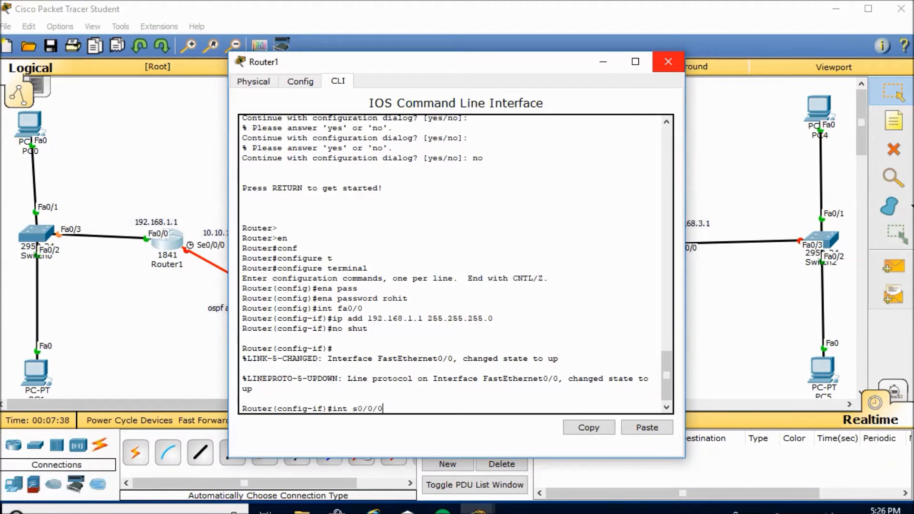
{"action": "key", "text": "Return"}
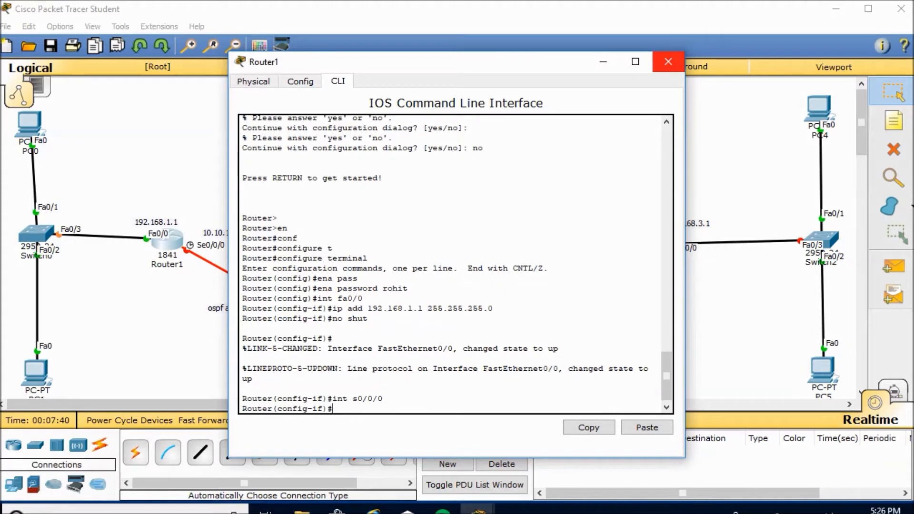
{"action": "type", "text": "ip ass"}
{"action": "key", "text": "BackSpace"}
{"action": "type", "text": "dd 10.101"}
{"action": "key", "text": "BackSpace"}
{"action": "type", "text": ".10.1"}
{"action": "key", "text": "Return"}
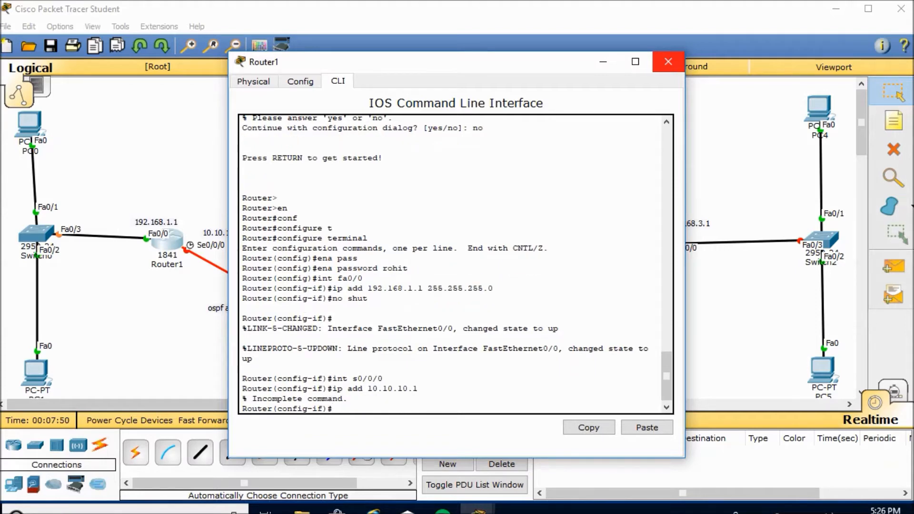
{"action": "key", "text": "Up"}
{"action": "type", "text": "255.255.255."}
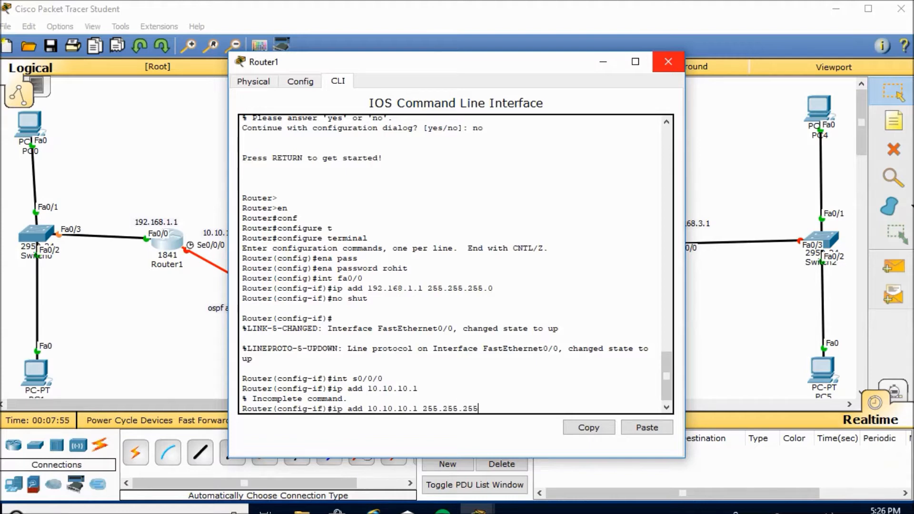
{"action": "type", "text": "0"}
{"action": "key", "text": "Return"}
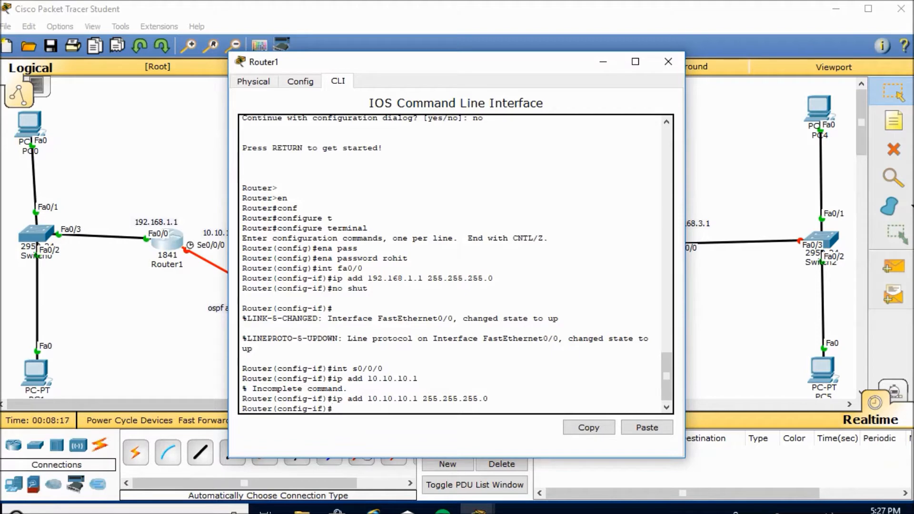
Enable Router1's serial interface s0/0/0 with no shut
{"action": "type", "text": "no shut"}
{"action": "key", "text": "Return"}
{"action": "key", "text": "Return"}
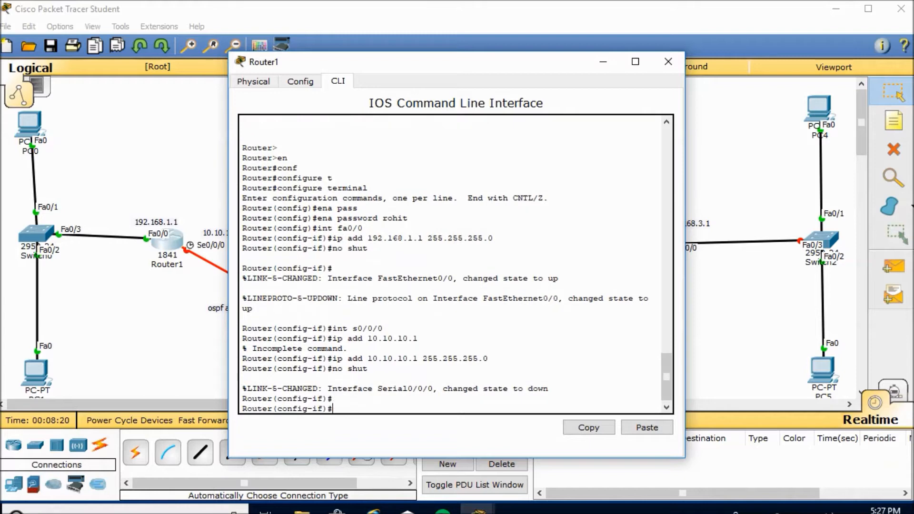
{"action": "key", "text": "Return"}
{"action": "key", "text": "Return"}
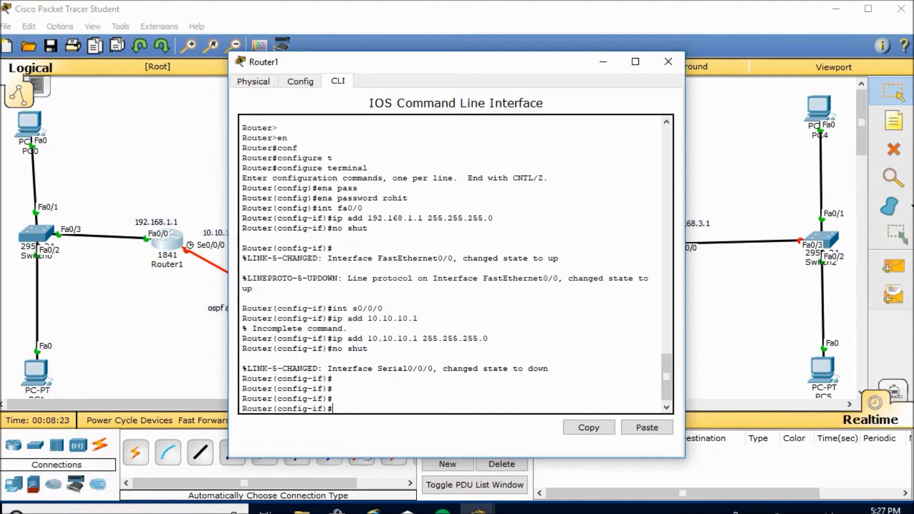
Save Router1's configuration with do copy running-config startup-config, accepting the default destination filename
{"action": "type", "text": "do copy"}
{"action": "type", "text": "if)#do copy r"}
{"action": "type", "text": "unning"}
{"action": "type", "text": "-config"}
{"action": "key", "text": "Tab"}
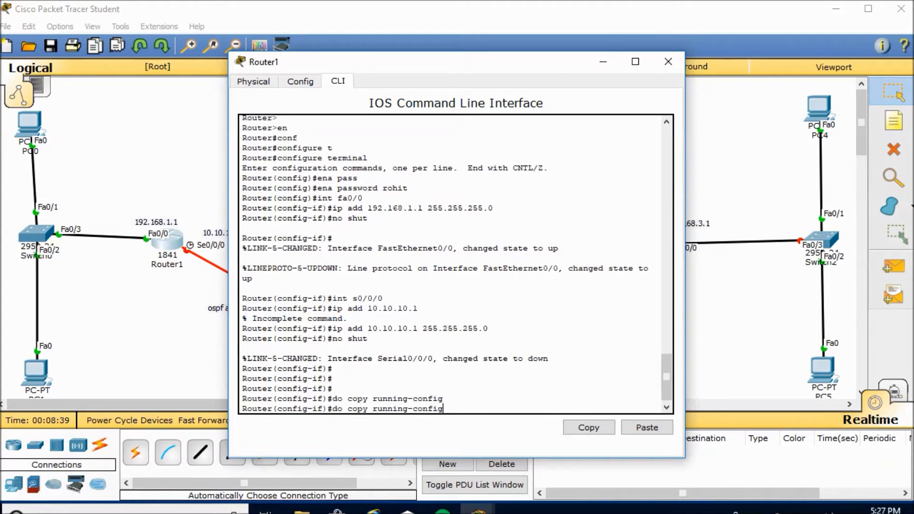
{"action": "type", "text": "startup -config"}
{"action": "key", "text": "Return"}
{"action": "key", "text": "Return"}
{"action": "key", "text": "Return"}
{"action": "key", "text": "Return"}
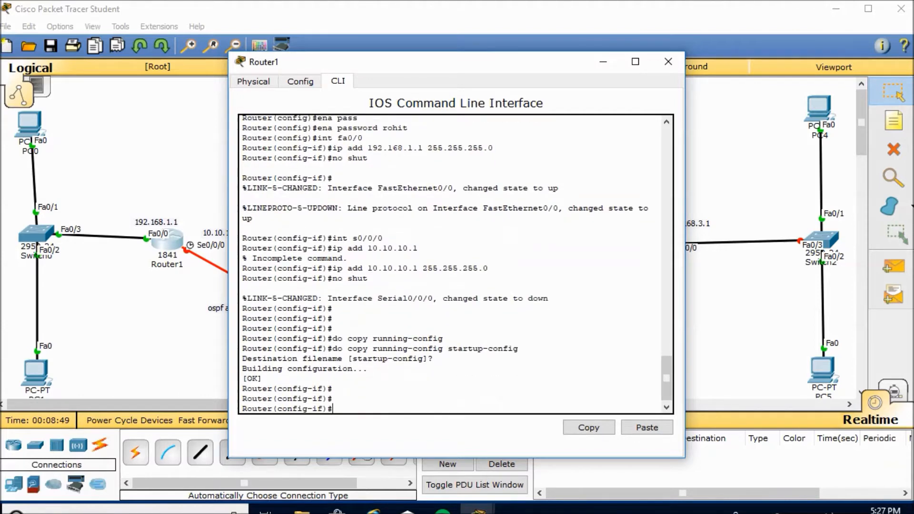
{"action": "key", "text": "Return"}
{"action": "key", "text": "Return"}
{"action": "key", "text": "Return"}
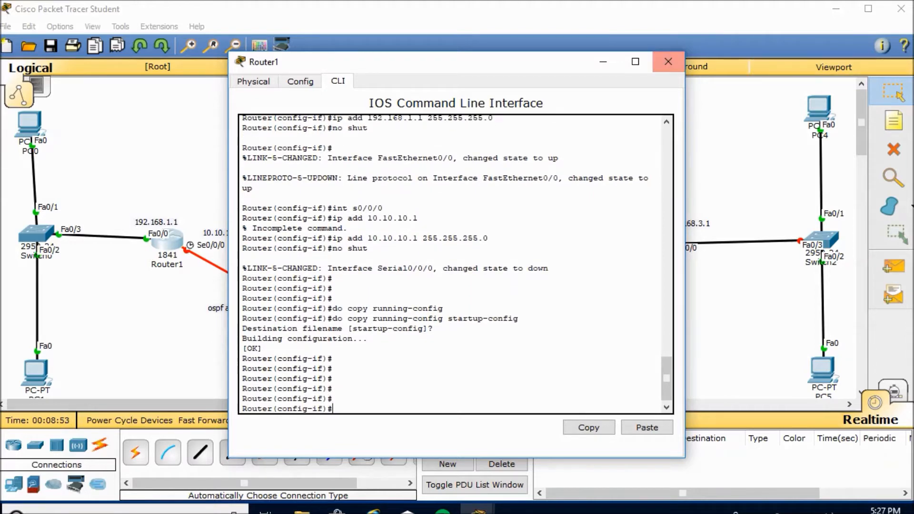
Exit interface configuration mode on Router1 and close its window
{"action": "type", "text": "exi"}
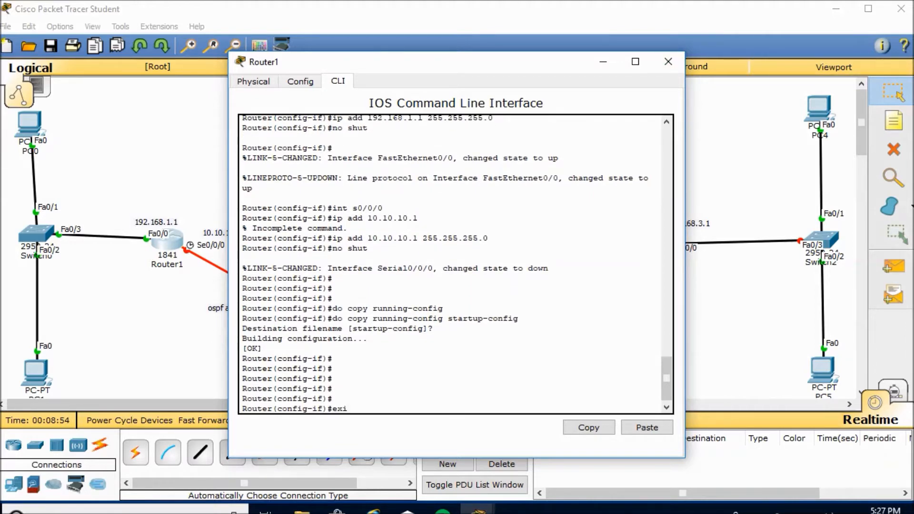
{"action": "type", "text": "t"}
{"action": "key", "text": "Return"}
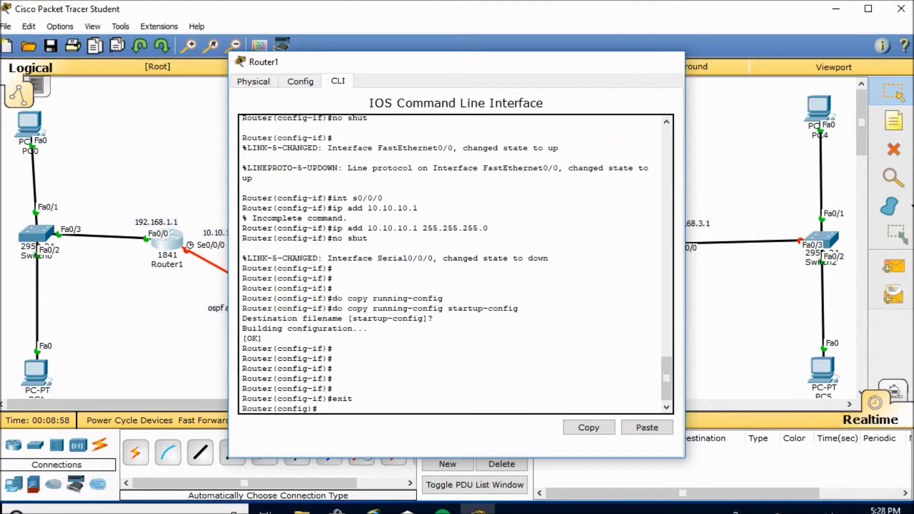
{"action": "left_click", "coordinate": [668, 61]}
Open Router2's command line and answer no to the initial configuration dialog to reach the user prompt
{"action": "left_click", "coordinate": [418, 376]}
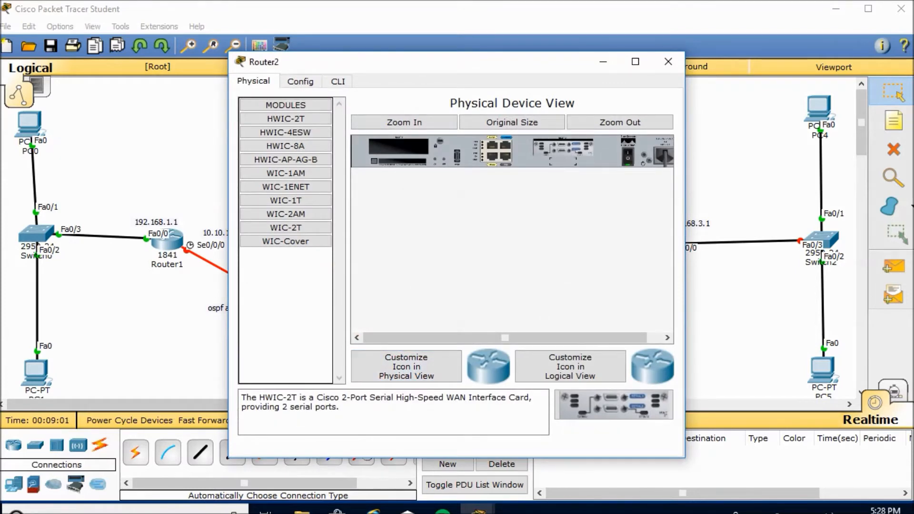
{"action": "left_click", "coordinate": [338, 81]}
{"action": "key", "text": "Return"}
{"action": "key", "text": "Return"}
{"action": "type", "text": "no"}
{"action": "key", "text": "Return"}
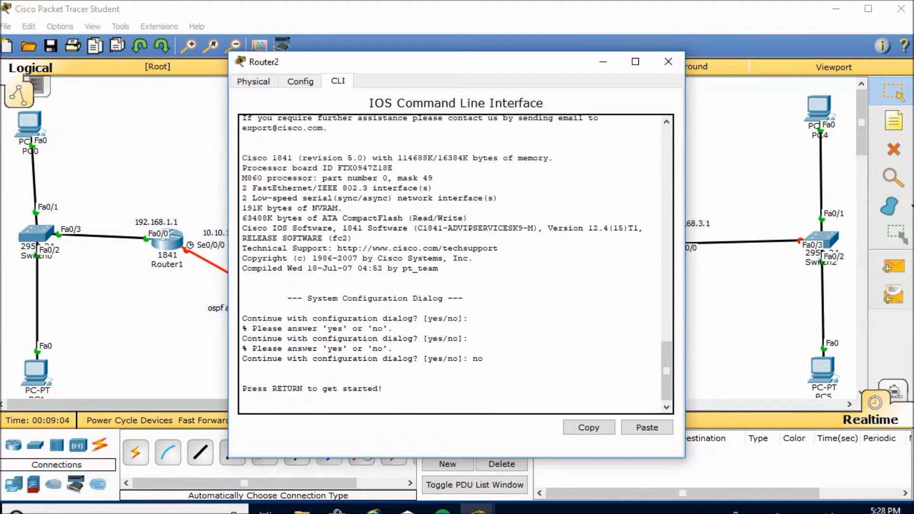
{"action": "key", "text": "Return"}
{"action": "key", "text": "Return"}
Enter privileged mode on Router2 with en, and enter global configuration mode with conf t
{"action": "type", "text": "en"}
{"action": "key", "text": "Return"}
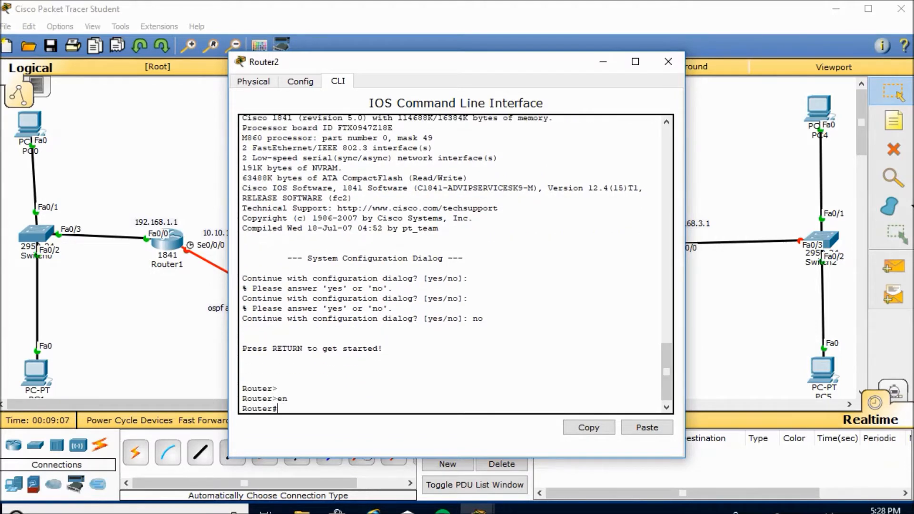
{"action": "type", "text": "conf t"}
{"action": "key", "text": "Return"}
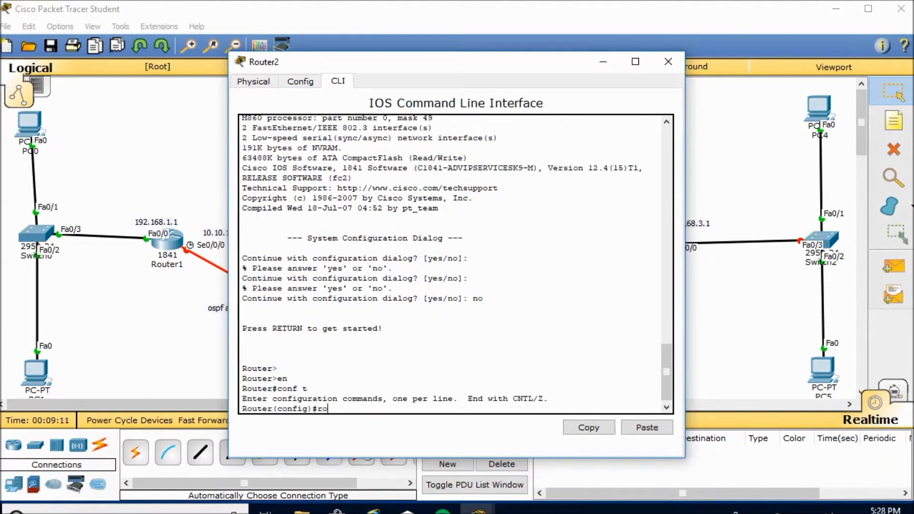
Set Router2's enable password with the ena password command
{"action": "type", "text": "ena pass"}
{"action": "key", "text": "Tab"}
{"action": "type", "text": "roi"}
{"action": "key", "text": "BackSpace"}
{"action": "type", "text": "hi"}
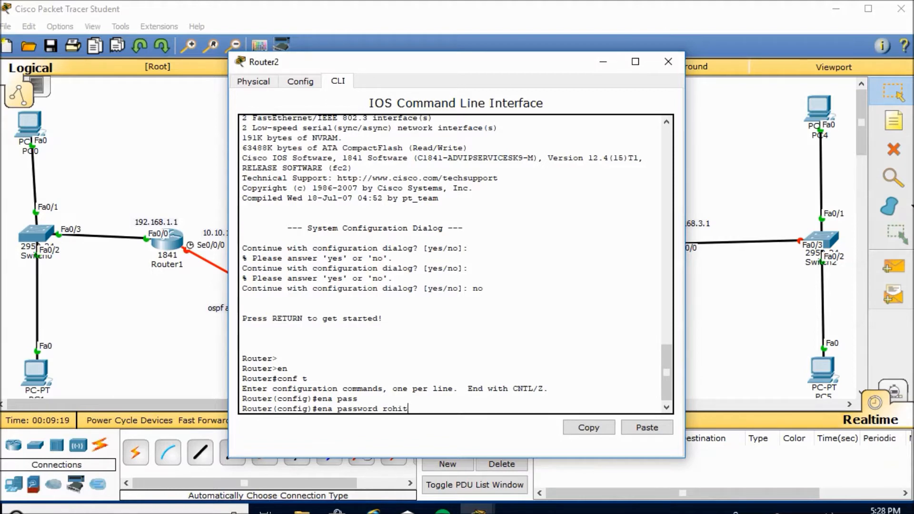
{"action": "type", "text": "t"}
{"action": "key", "text": "Return"}
Configure Router2's fa0/0 interface with IP address 192.168.2.1 and mask 255.255.255.0, and enable it with no shut
{"action": "type", "text": "i"}
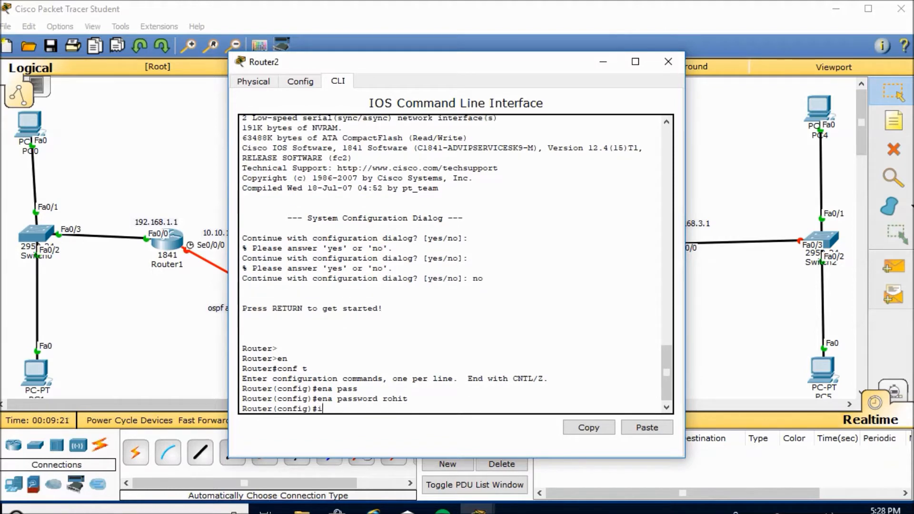
{"action": "type", "text": "nt fa0/0"}
{"action": "key", "text": "Return"}
{"action": "type", "text": "ip add 192.168"}
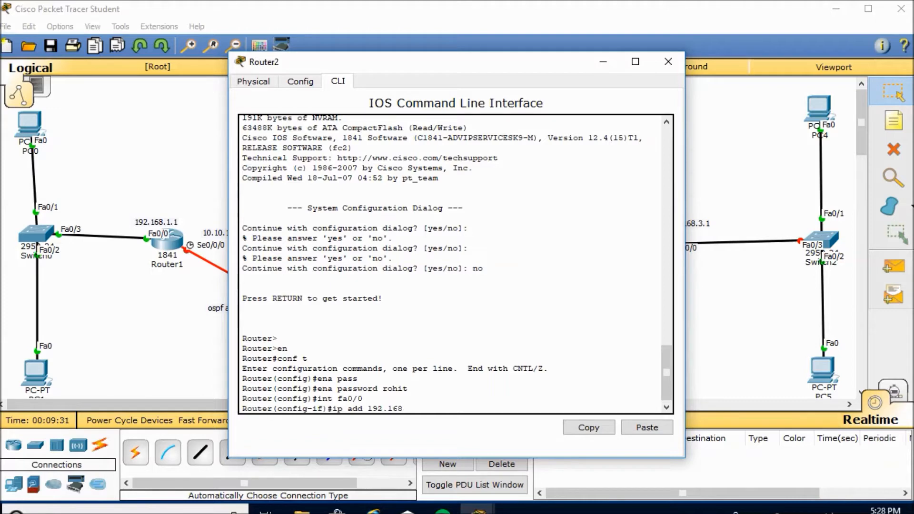
{"action": "type", "text": ".2.1 255.2555"}
{"action": "key", "text": "BackSpace"}
{"action": "type", "text": ".255.0"}
{"action": "key", "text": "Return"}
{"action": "type", "text": "no shut"}
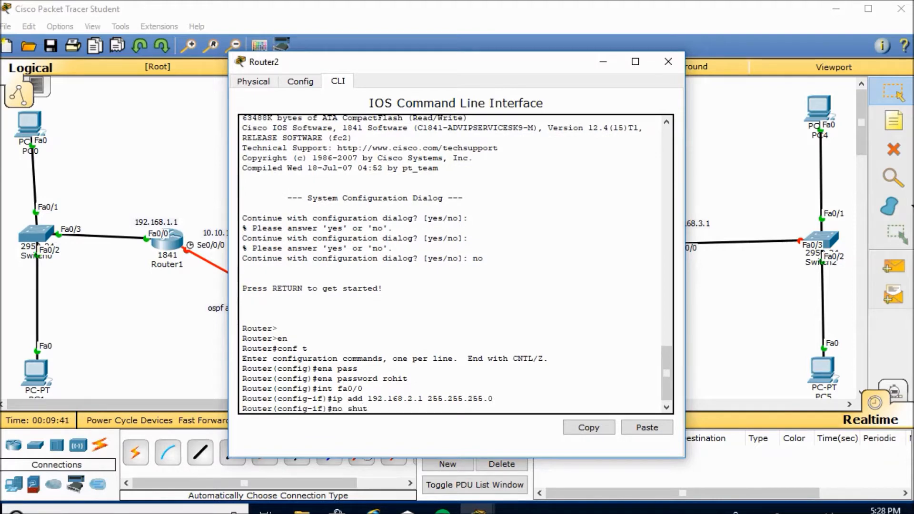
{"action": "key", "text": "Return"}
{"action": "key", "text": "Return"}
{"action": "key", "text": "Return"}
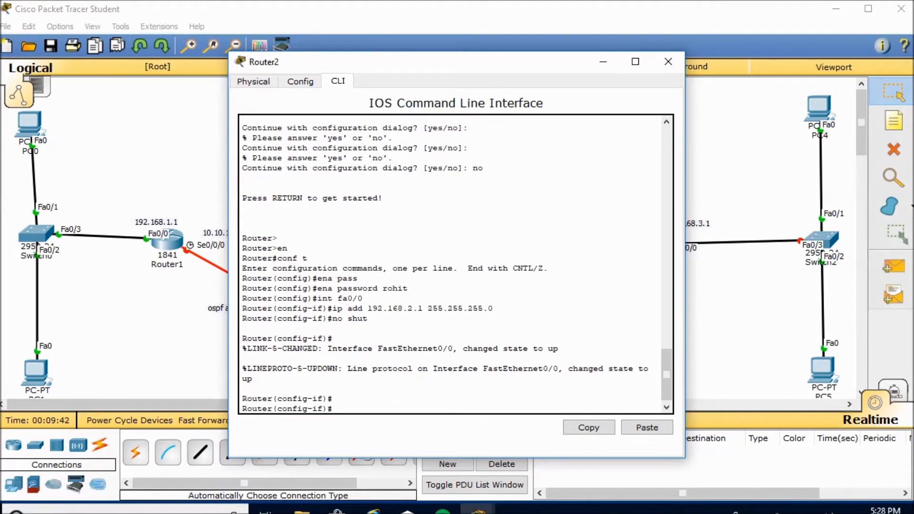
Configure Router2's s0/0/1 interface with IP address 10.10.10.2 and mask 255.255.255.0, and enable it with no shut
{"action": "type", "text": "int s0/0/1"}
{"action": "key", "text": "Return"}
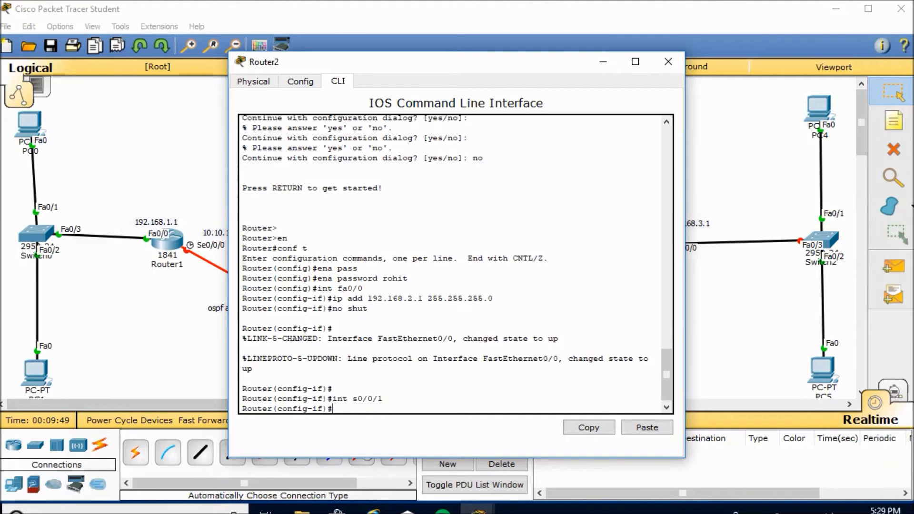
{"action": "type", "text": "ip add 10.10.10.2 255.255.255."}
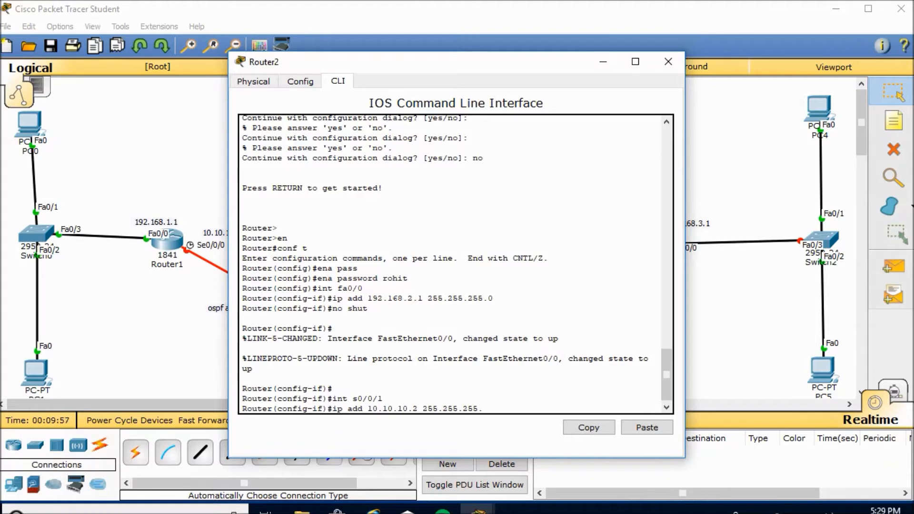
{"action": "type", "text": "0"}
{"action": "key", "text": "Return"}
{"action": "type", "text": "no shut"}
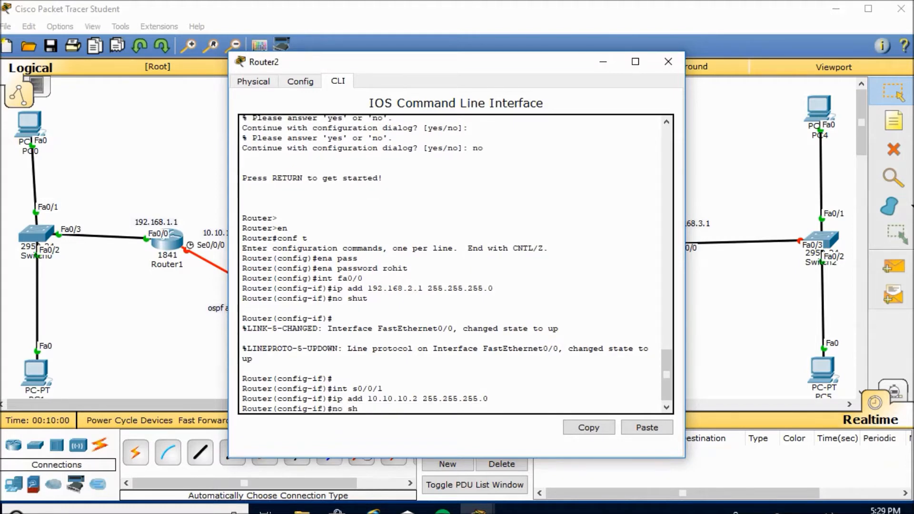
{"action": "key", "text": "Return"}
{"action": "key", "text": "Return"}
{"action": "key", "text": "Return"}
{"action": "type", "text": "int s0/"}
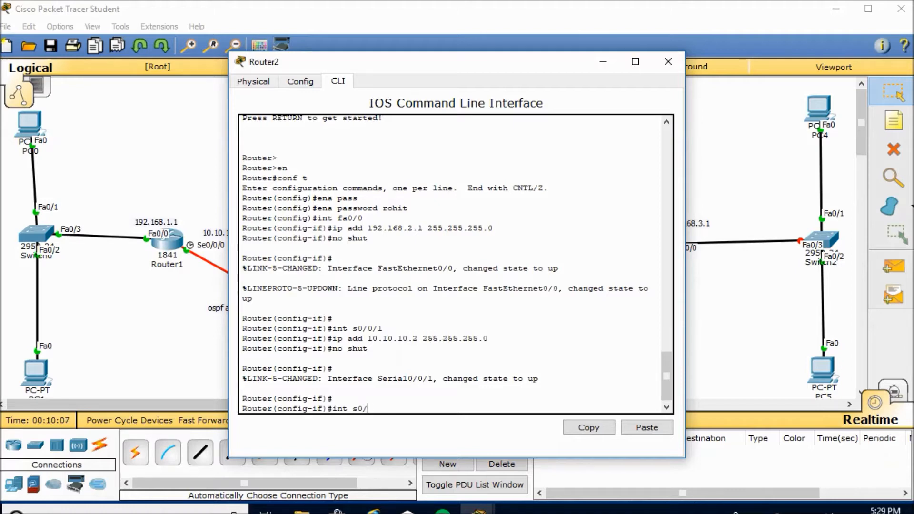
{"action": "type", "text": "0"}
{"action": "key", "text": "BackSpace"}
{"action": "key", "text": "BackSpace"}
{"action": "key", "text": "BackSpace"}
{"action": "key", "text": "BackSpace"}
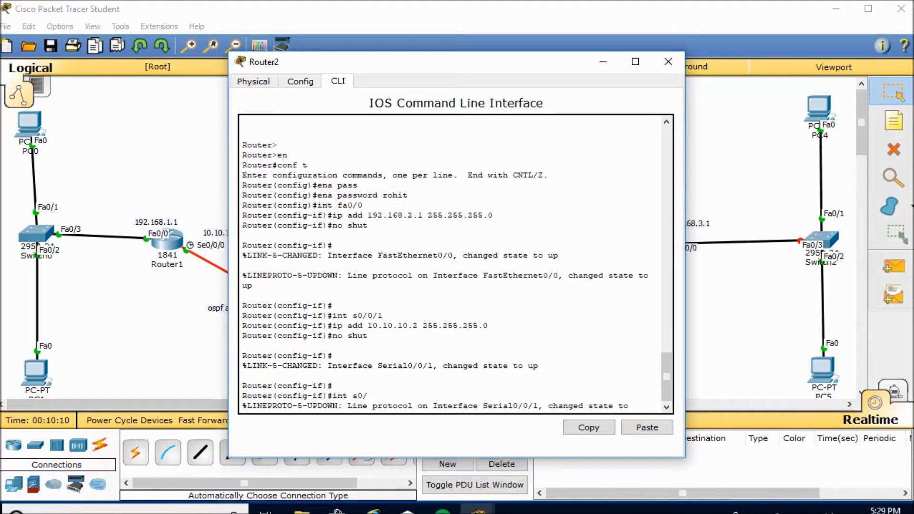
{"action": "key", "text": "Return"}
{"action": "key", "text": "Return"}
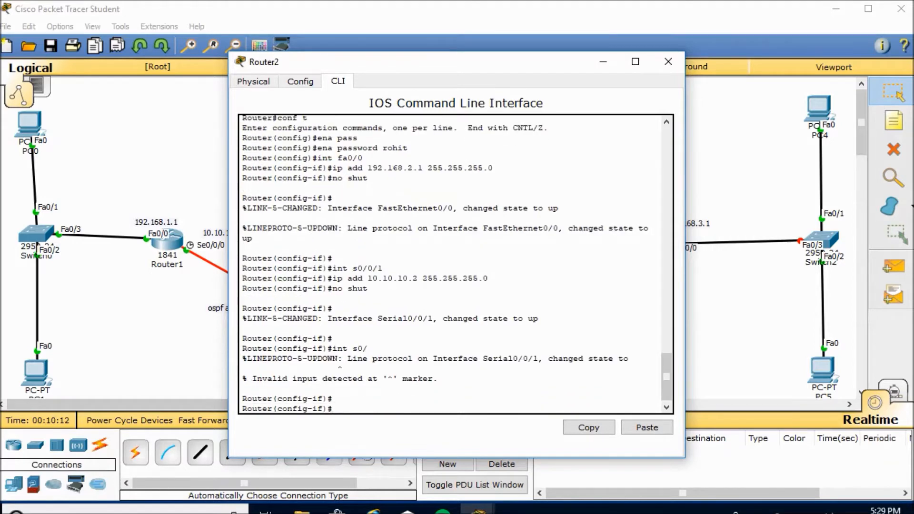
Enter Router2's s0/0/0 interface and assign it IP address 11.10.10.1 with mask 255.255.255.0
{"action": "type", "text": "int"}
{"action": "type", "text": " ss0"}
{"action": "key", "text": "BackSpace"}
{"action": "type", "text": "0/0/0"}
{"action": "key", "text": "Return"}
{"action": "type", "text": "im"}
{"action": "key", "text": "BackSpace"}
{"action": "type", "text": "pad"}
{"action": "key", "text": "BackSpace"}
{"action": "key", "text": "BackSpace"}
{"action": "type", "text": "as"}
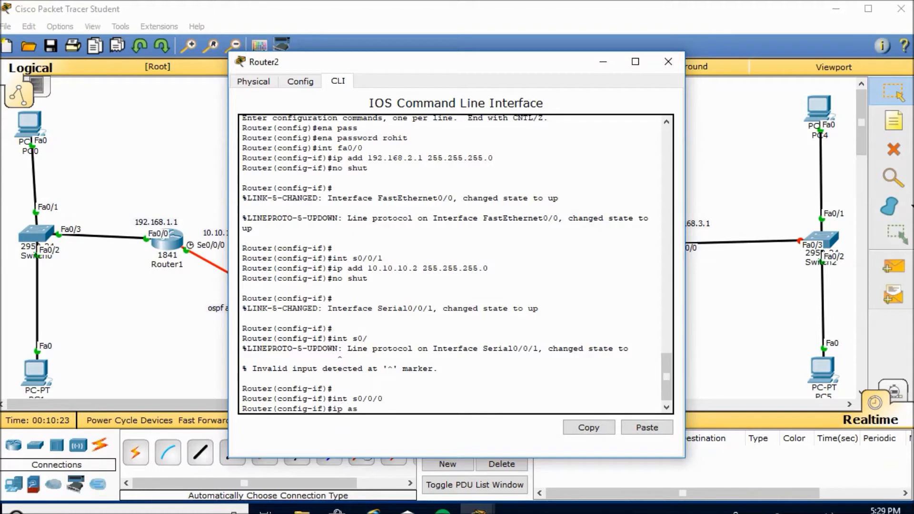
{"action": "key", "text": "BackSpace"}
{"action": "type", "text": "dd 11.10.10.1 255.255.255.0"}
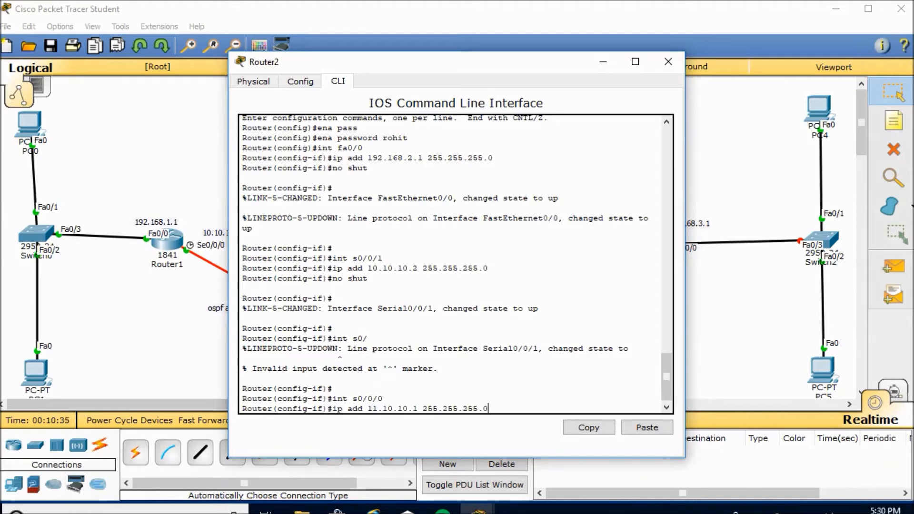
{"action": "left_click_drag", "start_coordinate": [381, 61], "coordinate": [181, 44]}
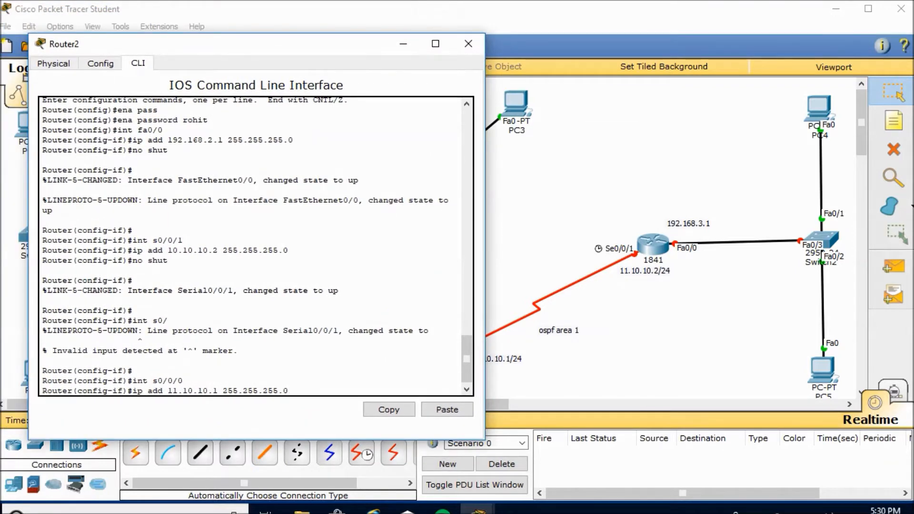
{"action": "key", "text": "Return"}
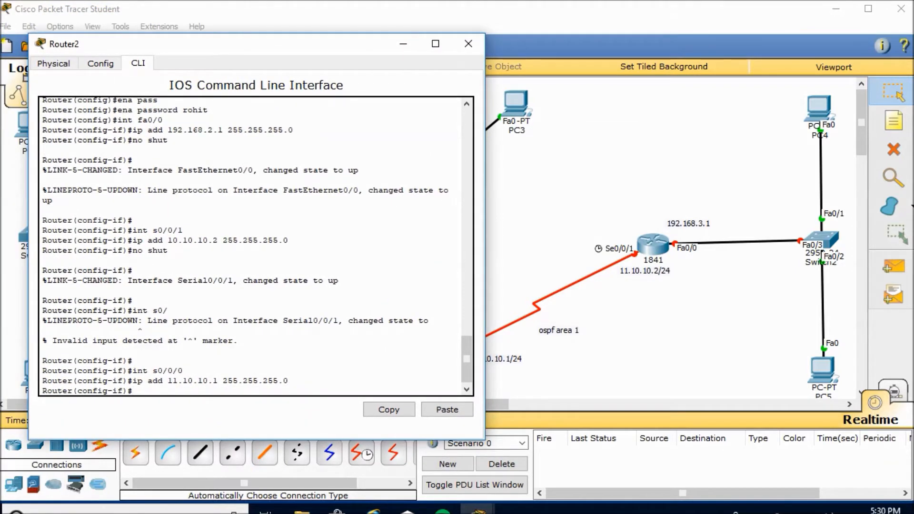
Enable Router2's s0/0/0 interface with no shut
{"action": "type", "text": "no shut"}
{"action": "key", "text": "Return"}
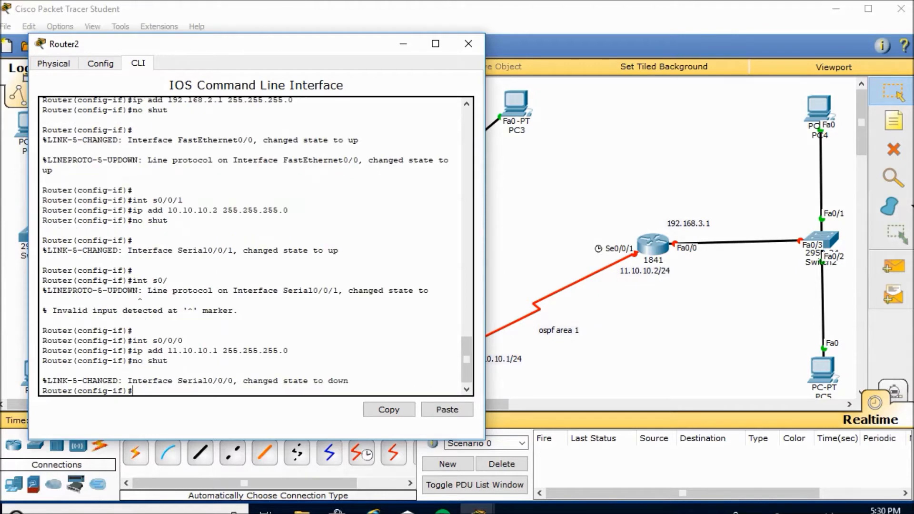
{"action": "key", "text": "Return"}
{"action": "key", "text": "Return"}
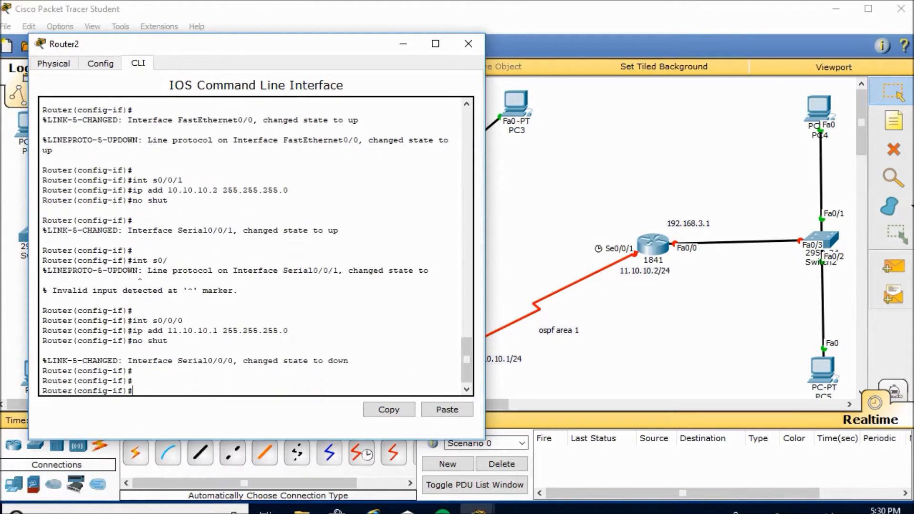
{"action": "key", "text": "Return"}
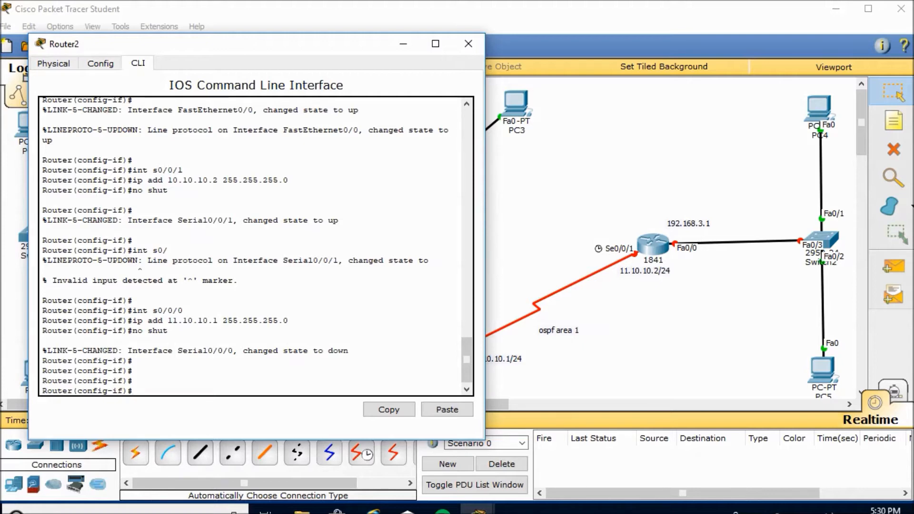
Save Router2's configuration with do copy running-config startup-config, accepting the default destination filename
{"action": "type", "text": "do copy running"}
{"action": "key", "text": "BackSpace"}
{"action": "type", "text": "-if)#do copy running-config starup"}
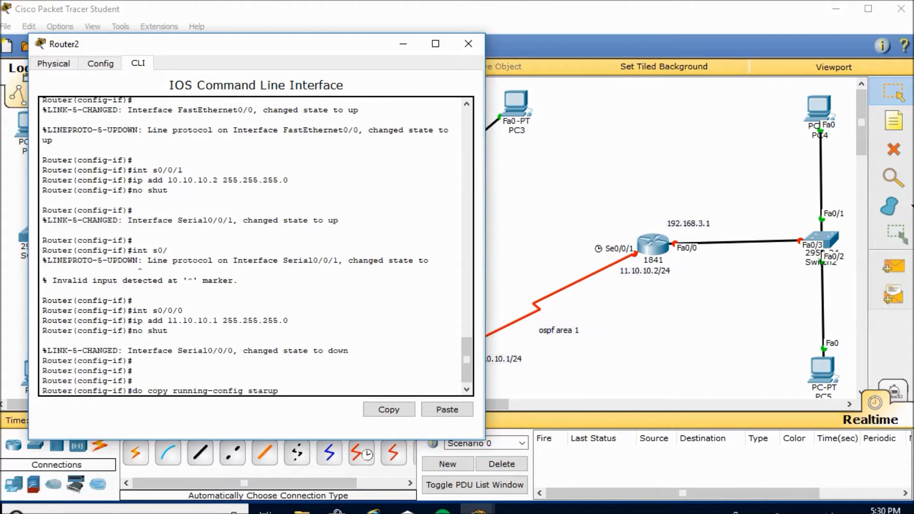
{"action": "type", "text": "-"}
{"action": "type", "text": "co"}
{"action": "type", "text": "nfig"}
{"action": "type", "text": "t"}
{"action": "key", "text": "Return"}
{"action": "key", "text": "Return"}
{"action": "key", "text": "Return"}
{"action": "key", "text": "Return"}
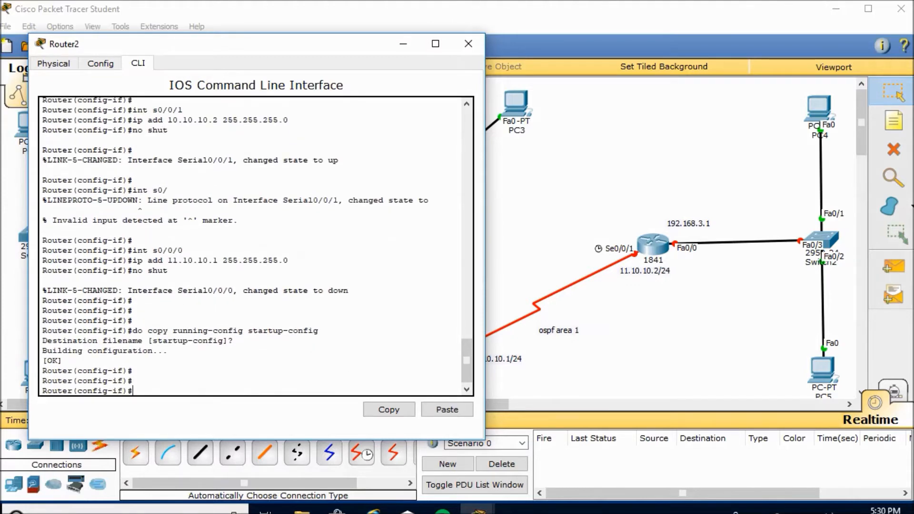
{"action": "key", "text": "Return"}
Leave interface and global configuration modes on Router2 to return to the privileged prompt, and close its window
{"action": "type", "text": "exxit"}
{"action": "key", "text": "Return"}
{"action": "key", "text": "Return"}
{"action": "key", "text": "Return"}
{"action": "type", "text": "exi"}
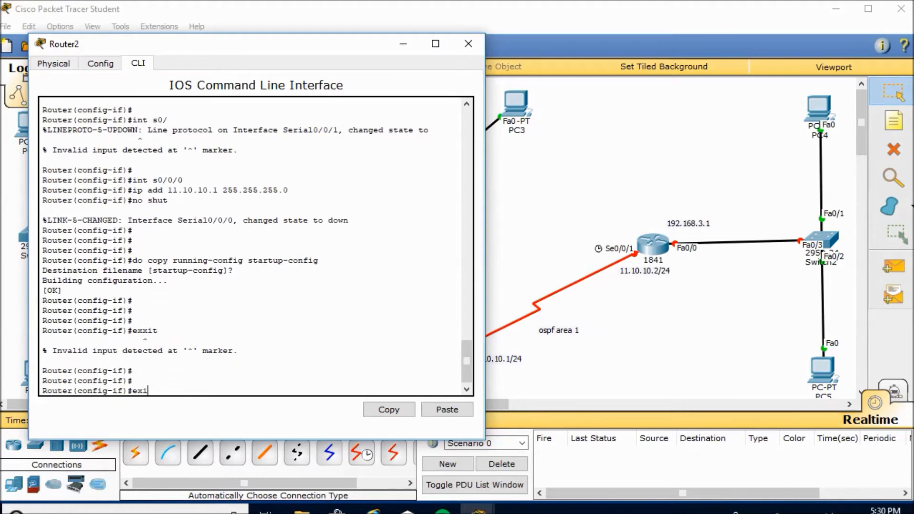
{"action": "type", "text": "t"}
{"action": "key", "text": "Return"}
{"action": "key", "text": "Return"}
{"action": "key", "text": "Return"}
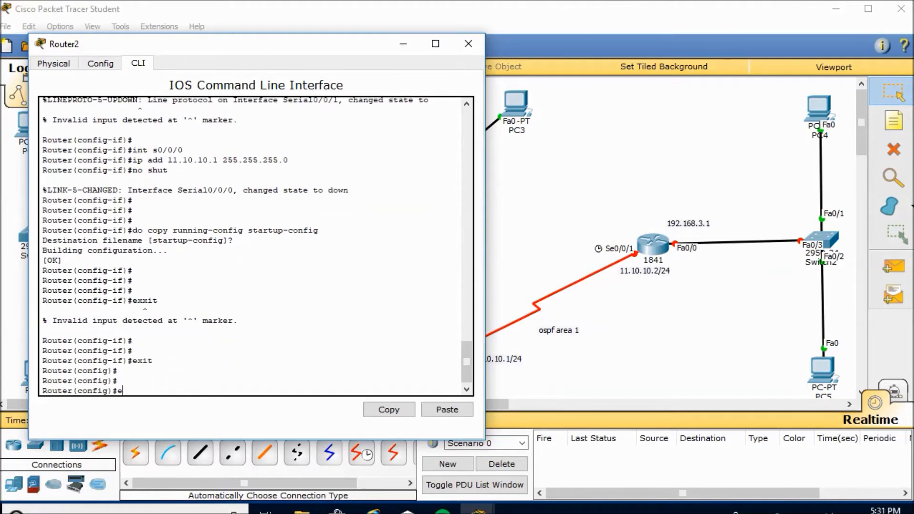
{"action": "key", "text": "ctrl+z"}
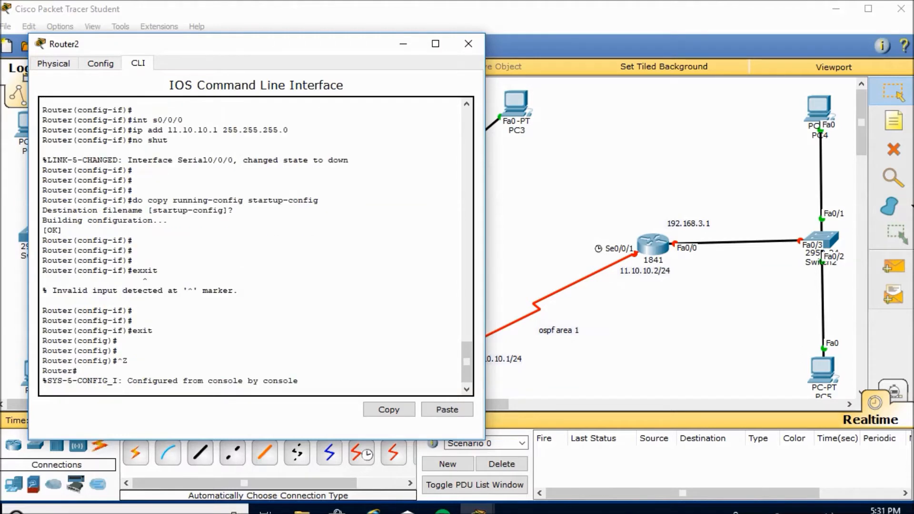
{"action": "key", "text": "Return"}
{"action": "key", "text": "Return"}
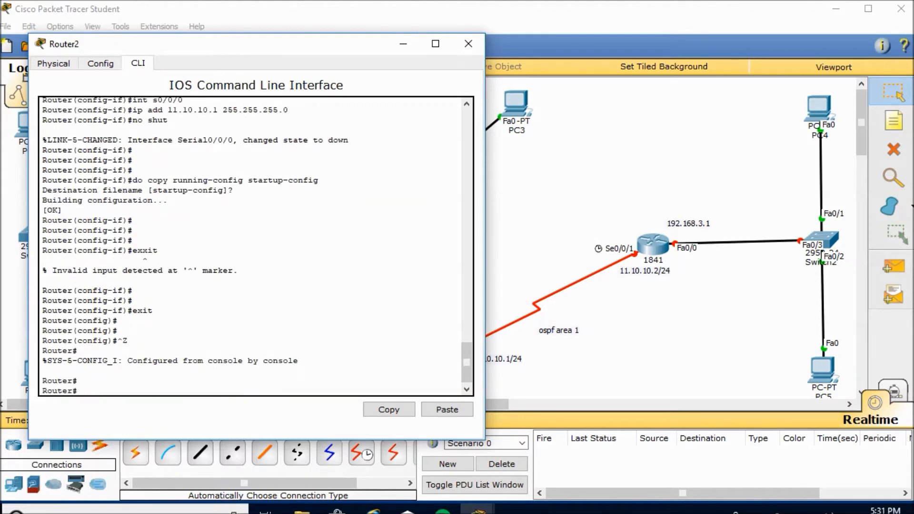
{"action": "left_click", "coordinate": [468, 43]}
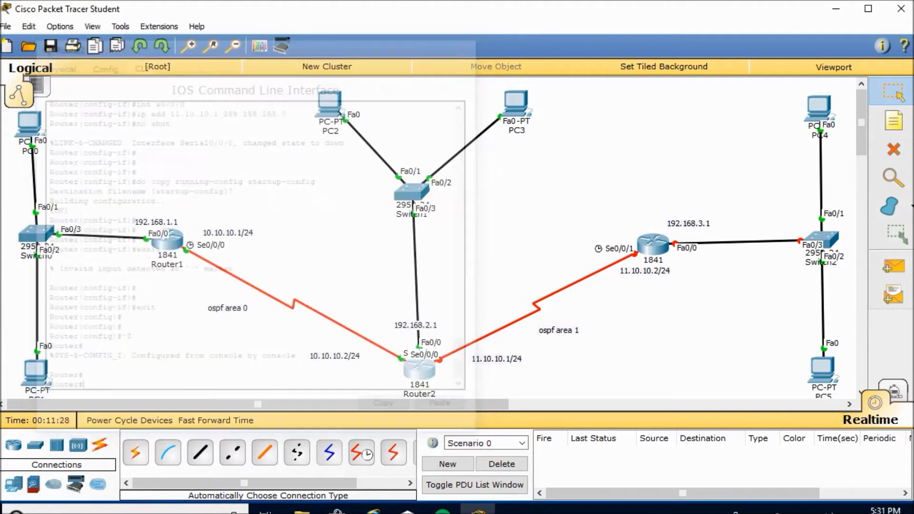
Open the command line of the router labelled 192.168.3.1 and answer no to the initial configuration dialog
{"action": "left_click", "coordinate": [653, 244]}
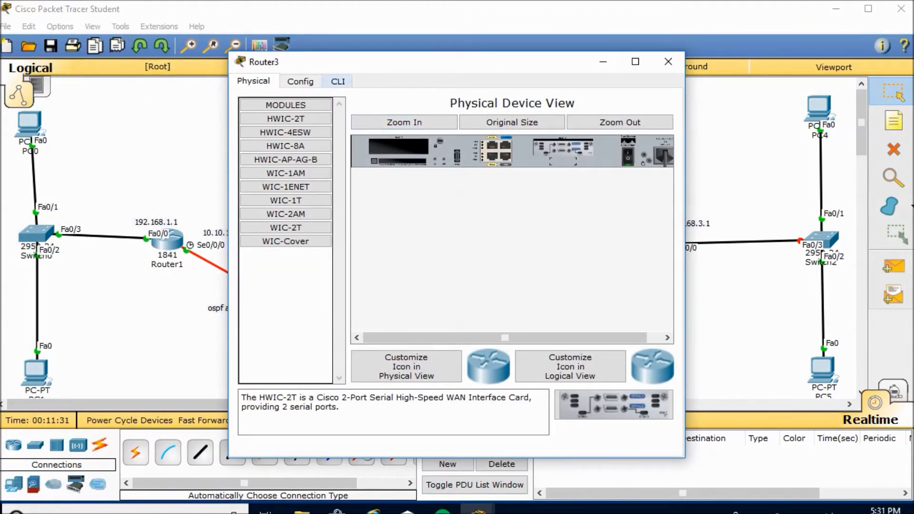
{"action": "left_click", "coordinate": [338, 81]}
{"action": "key", "text": "Return"}
{"action": "key", "text": "Return"}
{"action": "type", "text": "e"}
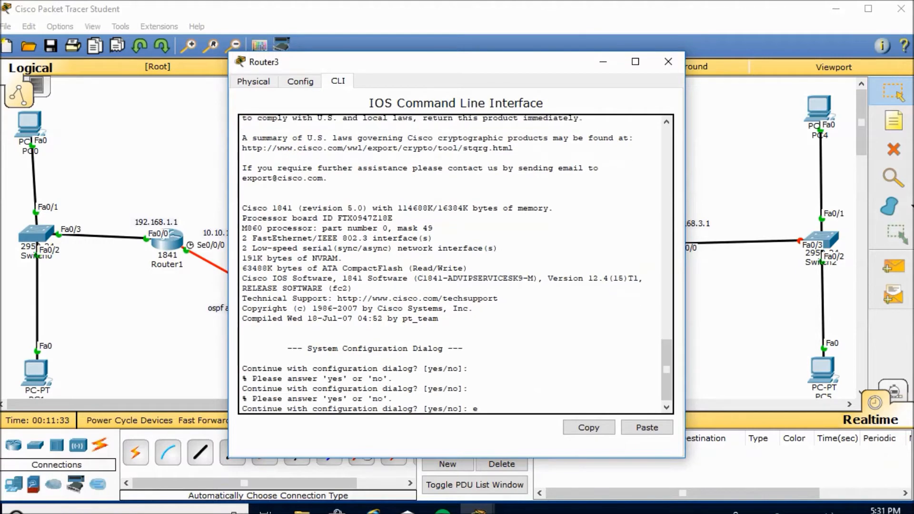
{"action": "type", "text": "n"}
{"action": "key", "text": "Return"}
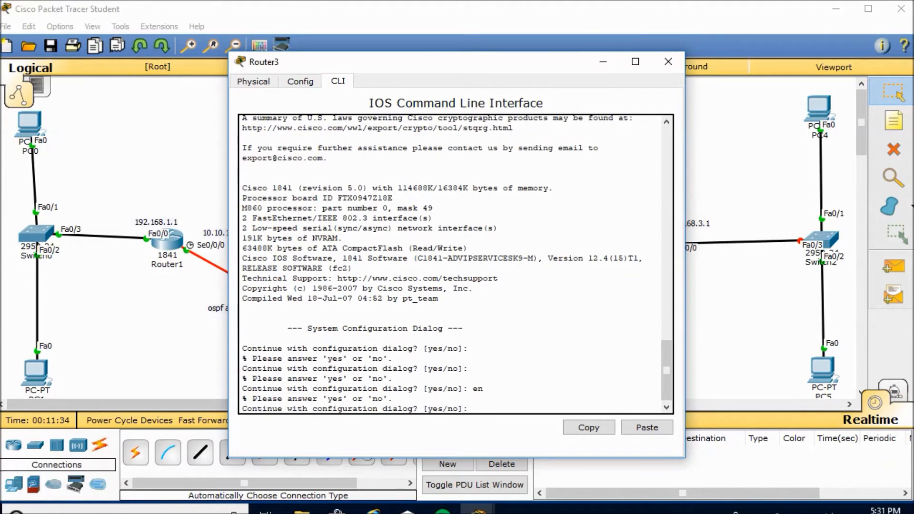
{"action": "type", "text": "no"}
{"action": "key", "text": "Return"}
{"action": "key", "text": "Return"}
Enter privileged mode on Router3 with en, and enter global configuration mode with configure terminal
{"action": "type", "text": "en"}
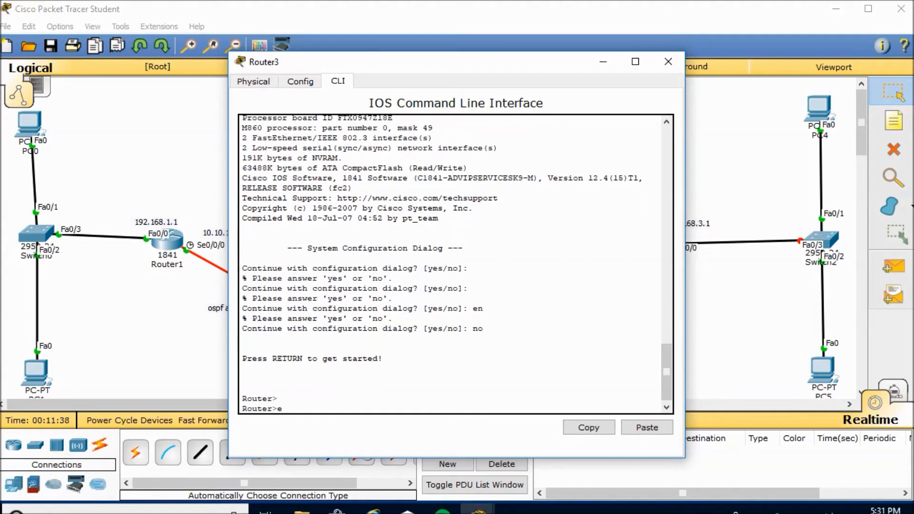
{"action": "key", "text": "Return"}
{"action": "type", "text": "ci"}
{"action": "key", "text": "BackSpace"}
{"action": "type", "text": "on"}
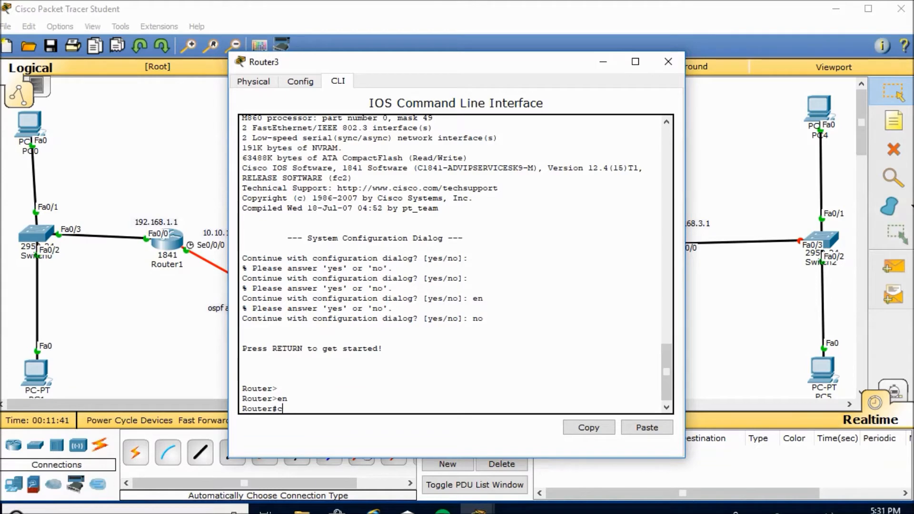
{"action": "key", "text": "Tab"}
{"action": "type", "text": "f"}
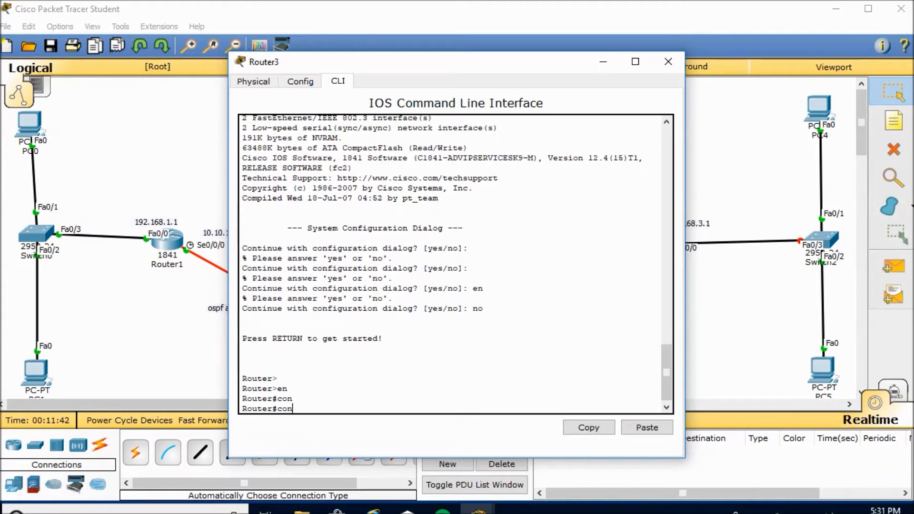
{"action": "key", "text": "Tab"}
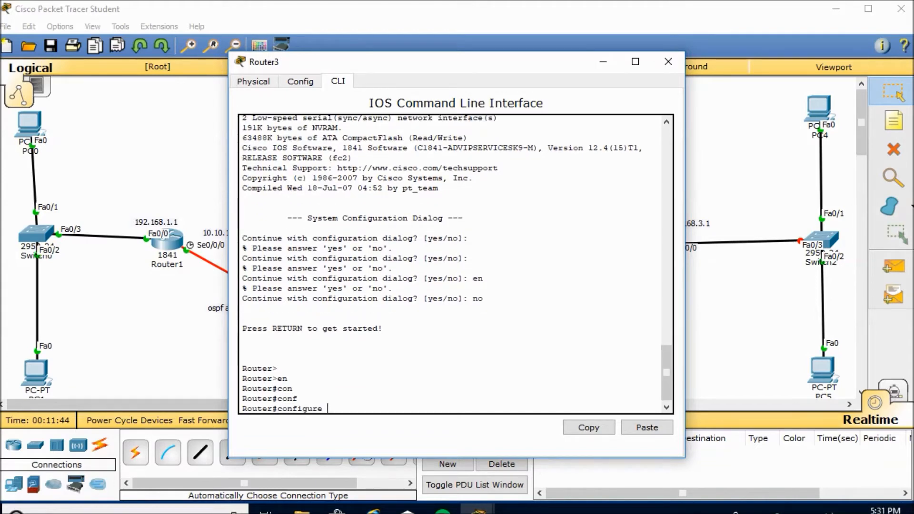
{"action": "type", "text": "t"}
{"action": "key", "text": "Tab"}
{"action": "key", "text": "Return"}
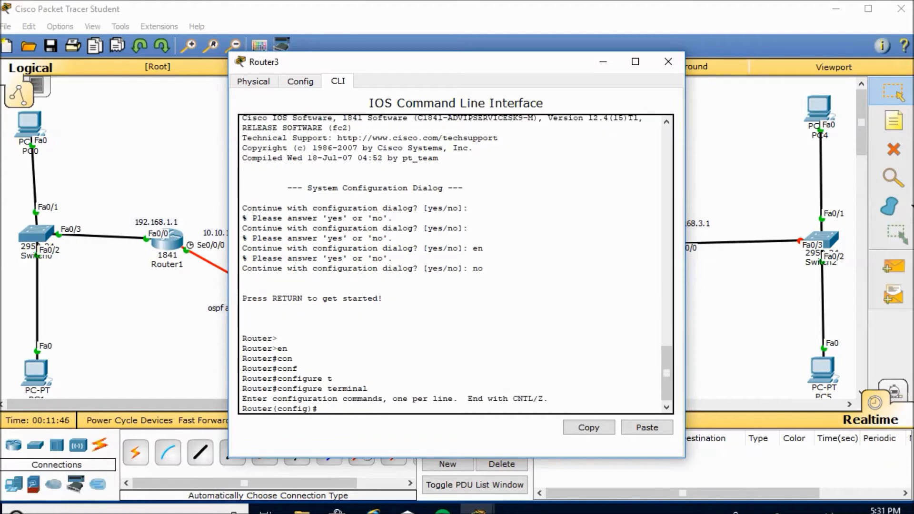
Set Router3's enable password with the ena password command
{"action": "type", "text": "ena pass"}
{"action": "key", "text": "Tab"}
{"action": "type", "text": "rohit"}
{"action": "key", "text": "Return"}
{"action": "key", "text": "Return"}
{"action": "key", "text": "Return"}
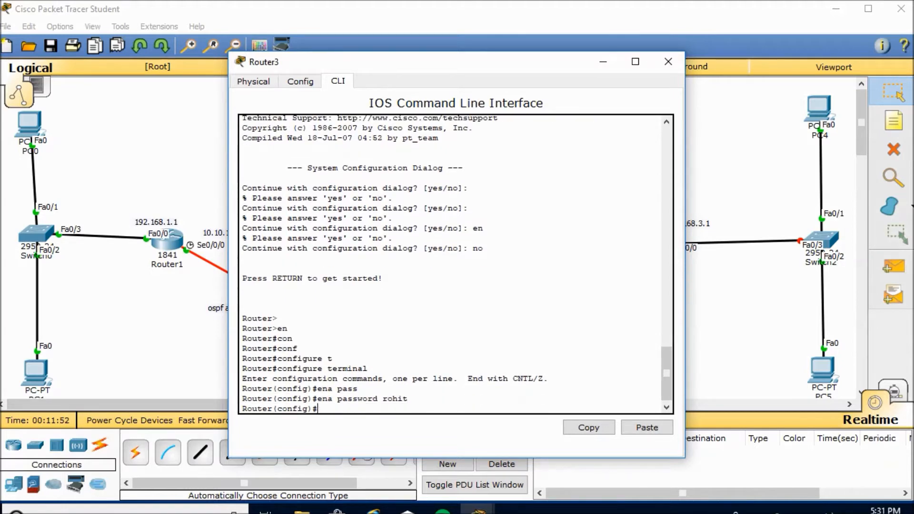
Assign 192.168.3.1 with mask 255.255.255.0 to Router3's fa0/0 interface and enable it with no shut
{"action": "type", "text": "int"}
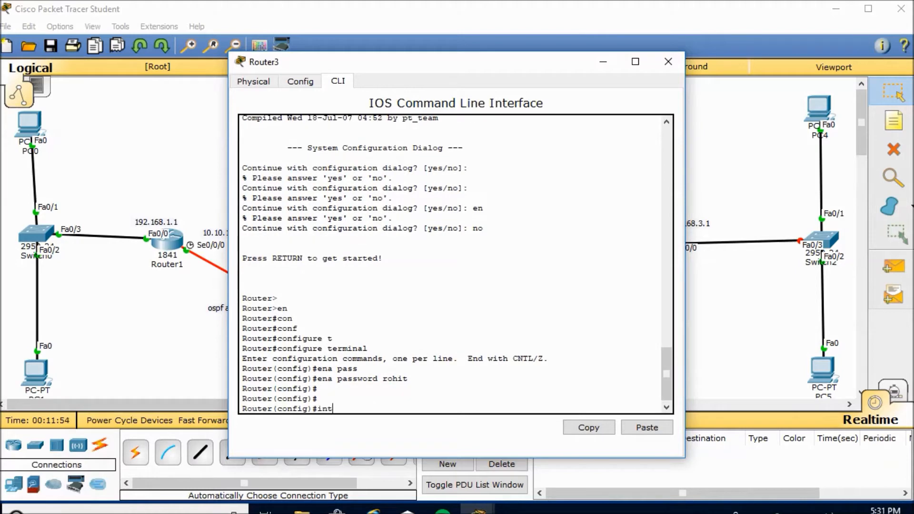
{"action": "type", "text": " fa0/0"}
{"action": "key", "text": "Return"}
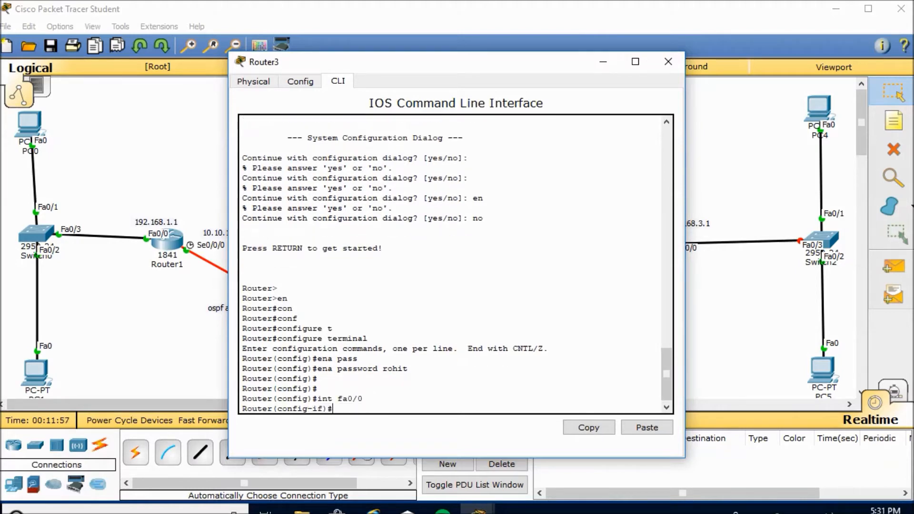
{"action": "type", "text": "ip add 192.168.3.1 255.255.255.0"}
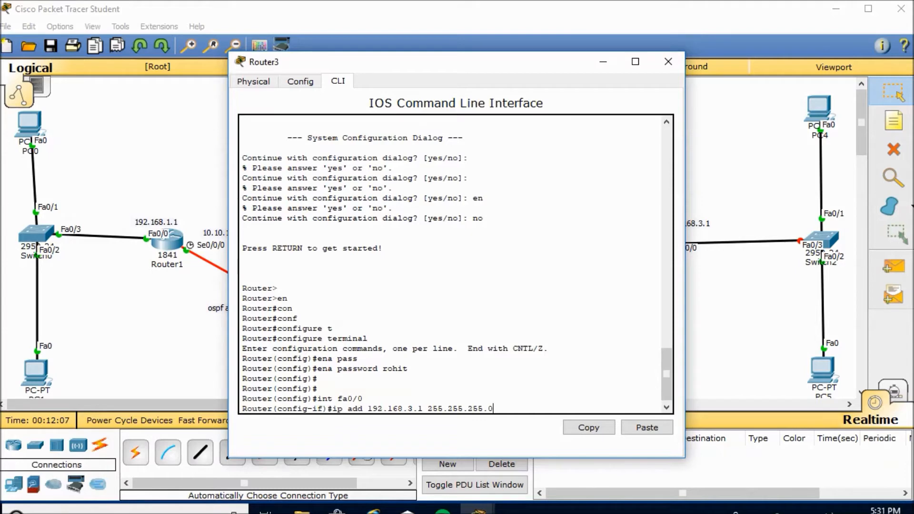
{"action": "key", "text": "Return"}
{"action": "type", "text": "no "}
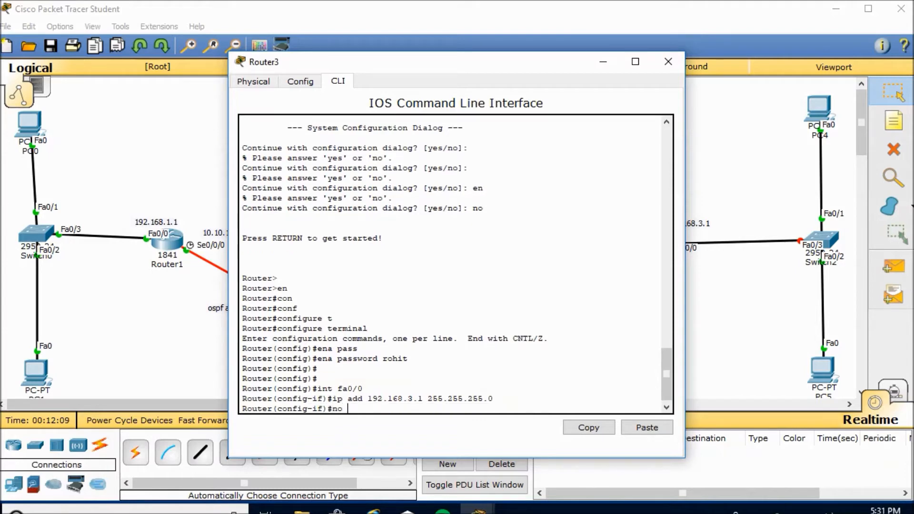
{"action": "type", "text": "shut"}
{"action": "key", "text": "Return"}
{"action": "key", "text": "Return"}
{"action": "key", "text": "Return"}
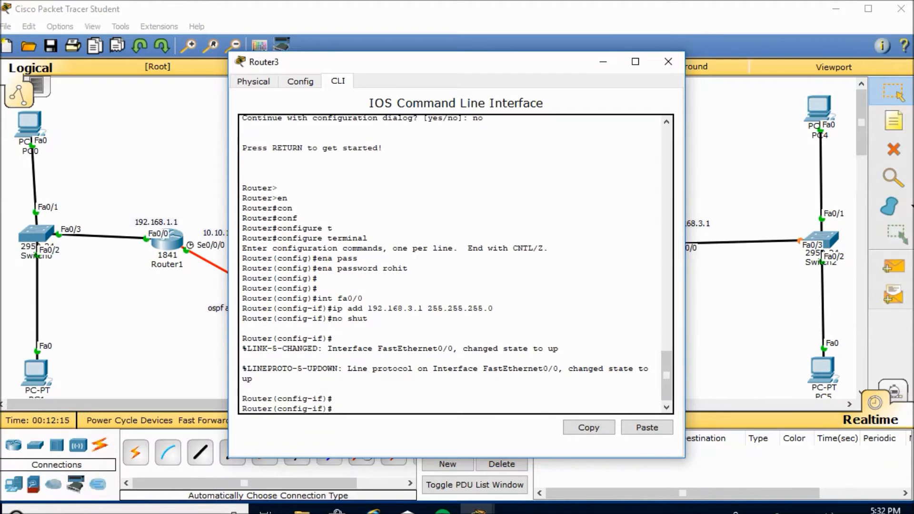
Assign 11.10.10.2 with mask 255.255.255.0 to Router3's s0/0/1 interface and enable it with no shut
{"action": "type", "text": "int s0/0/1"}
{"action": "key", "text": "Return"}
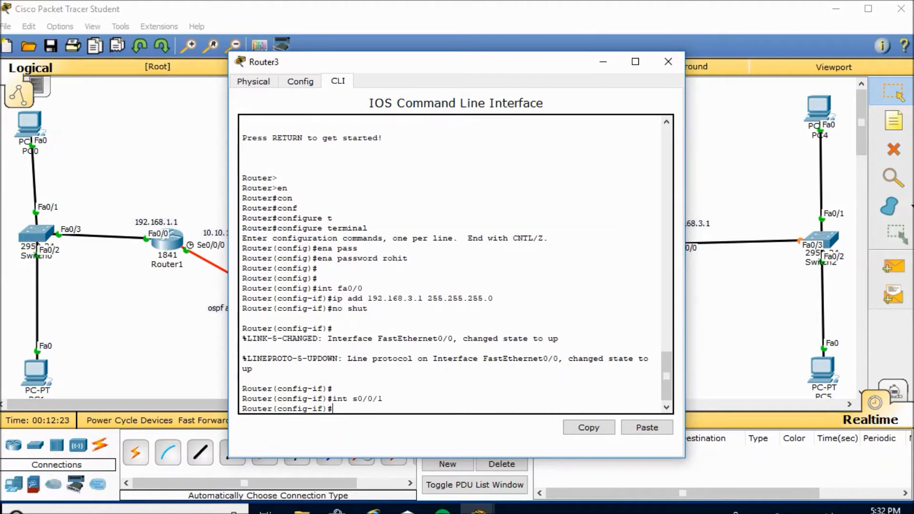
{"action": "type", "text": "ip add 11.10.10.2 255.255.255.0"}
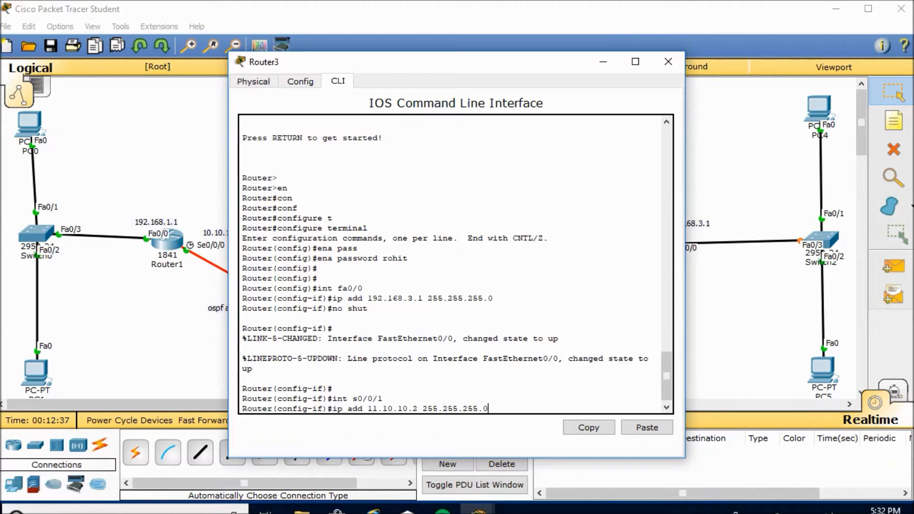
{"action": "key", "text": "Return"}
{"action": "type", "text": "no hsut"}
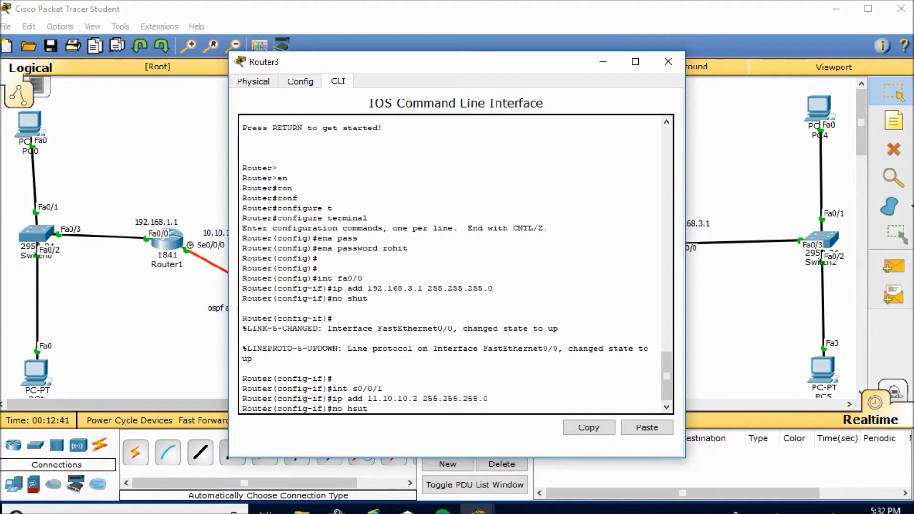
{"action": "key", "text": "BackSpace"}
{"action": "key", "text": "BackSpace"}
{"action": "key", "text": "BackSpace"}
{"action": "key", "text": "BackSpace"}
{"action": "type", "text": "shut"}
{"action": "key", "text": "Return"}
{"action": "key", "text": "Return"}
{"action": "key", "text": "Return"}
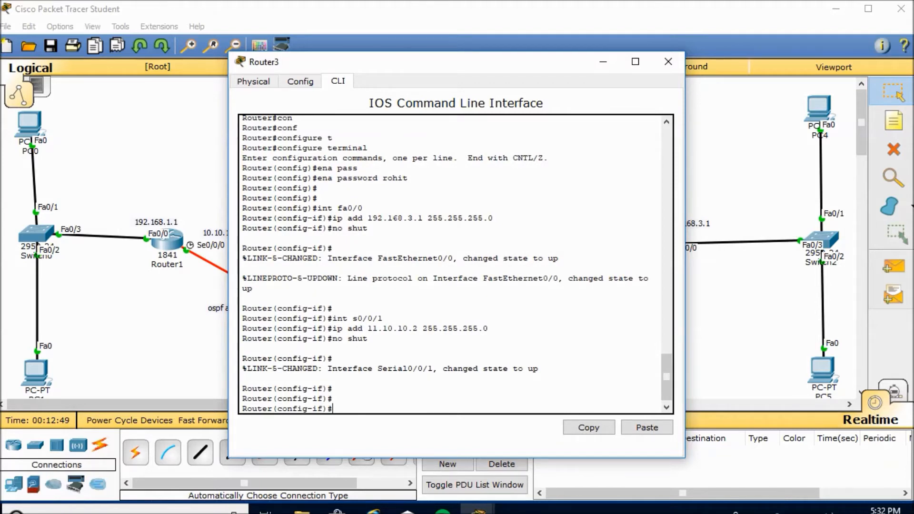
{"action": "key", "text": "Return"}
{"action": "key", "text": "Return"}
Save Router3's configuration with do copy running-config startup-config, accepting the default destination filename
{"action": "type", "text": "co"}
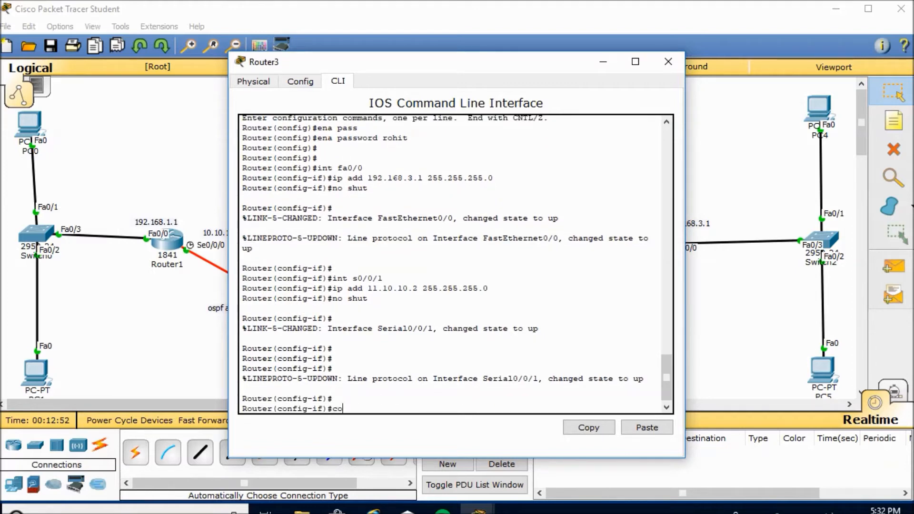
{"action": "type", "text": "py"}
{"action": "left_click", "coordinate": [334, 409]}
{"action": "type", "text": "do"}
{"action": "key", "text": "Right"}
{"action": "key", "text": "Right"}
{"action": "key", "text": "Right"}
{"action": "type", "text": "running-config s"}
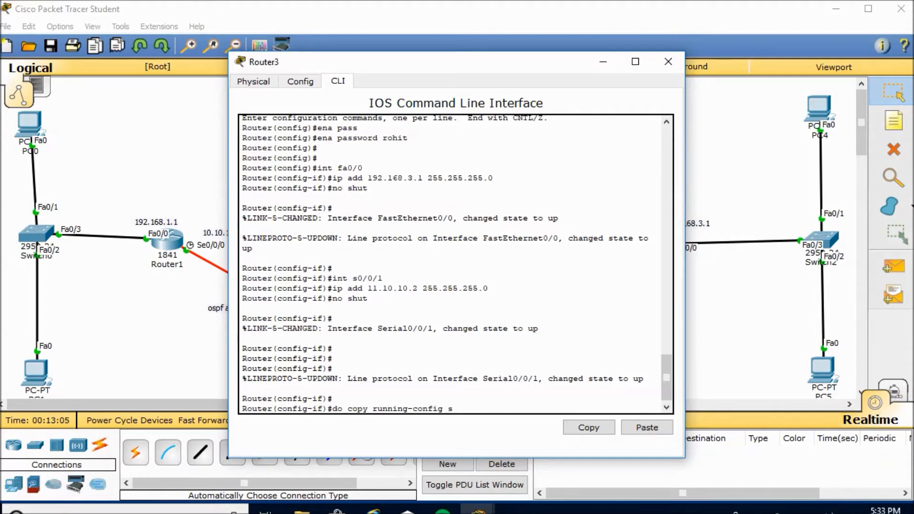
{"action": "type", "text": "tartup-config"}
{"action": "key", "text": "Return"}
{"action": "key", "text": "Return"}
{"action": "key", "text": "Return"}
{"action": "key", "text": "Return"}
{"action": "key", "text": "Return"}
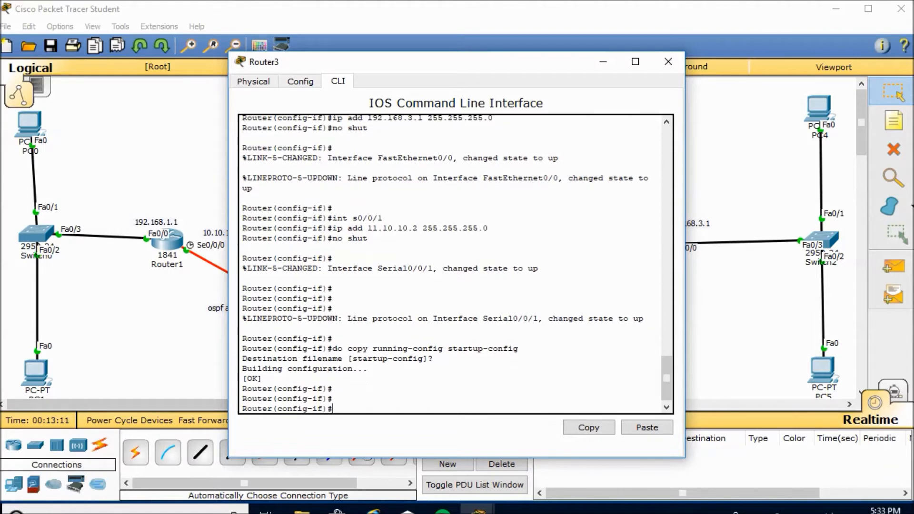
Leave interface configuration mode on Router3 with exit and close its window
{"action": "type", "text": "exi"}
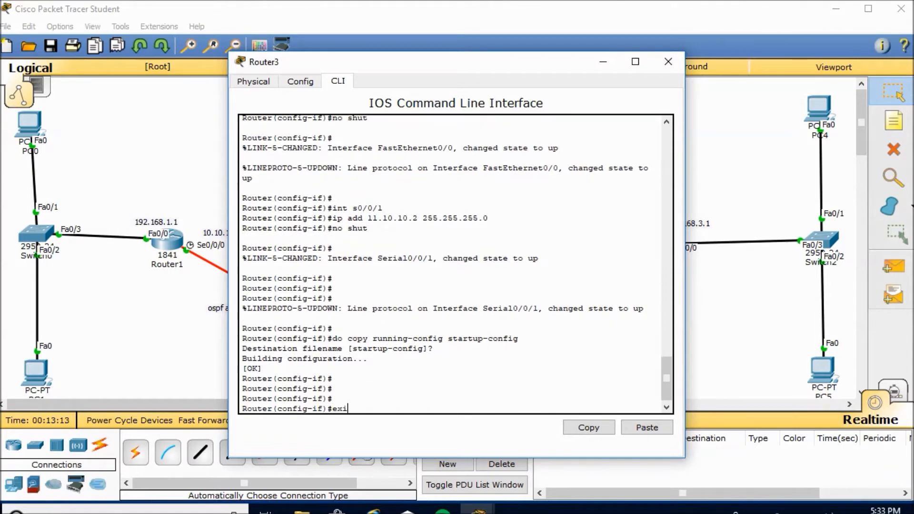
{"action": "type", "text": "t"}
{"action": "key", "text": "Return"}
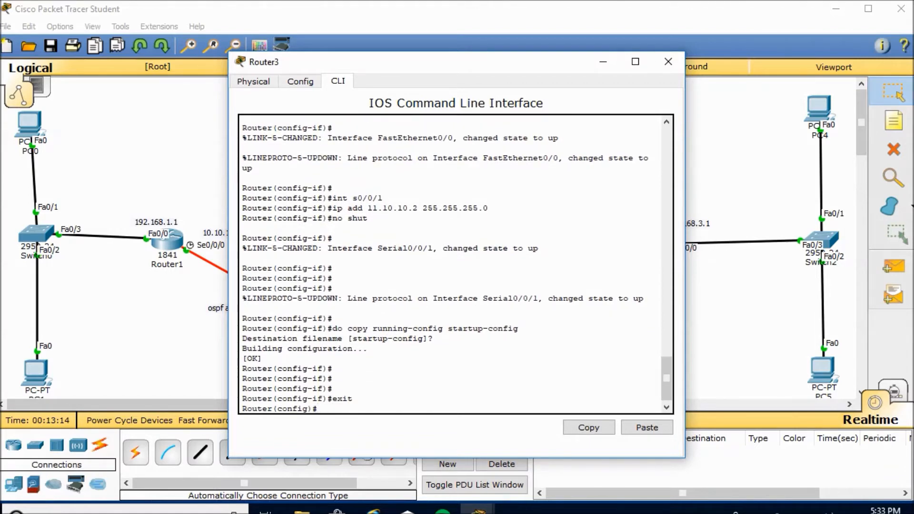
{"action": "left_click", "coordinate": [668, 61]}
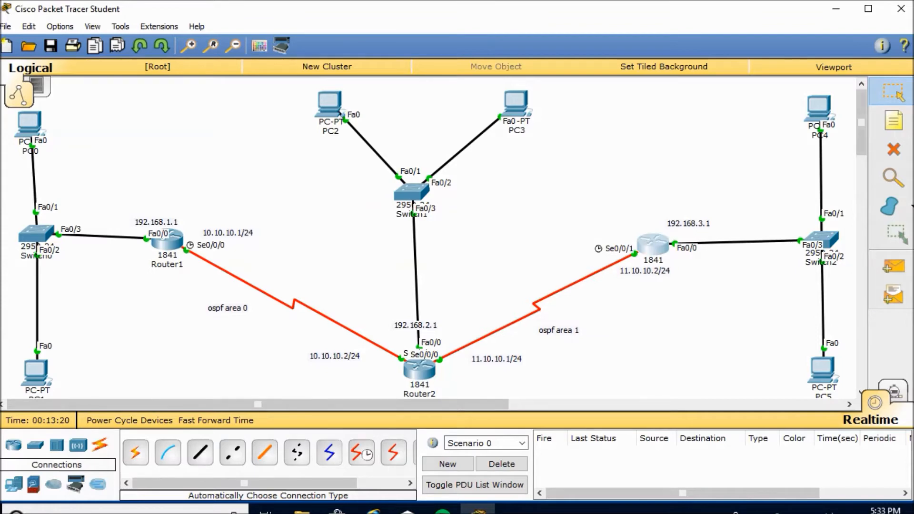
Send simple PDUs from Router3 to Router2 and from Router2 to Router1, and check their status in the PDU list
{"action": "left_click", "coordinate": [893, 266]}
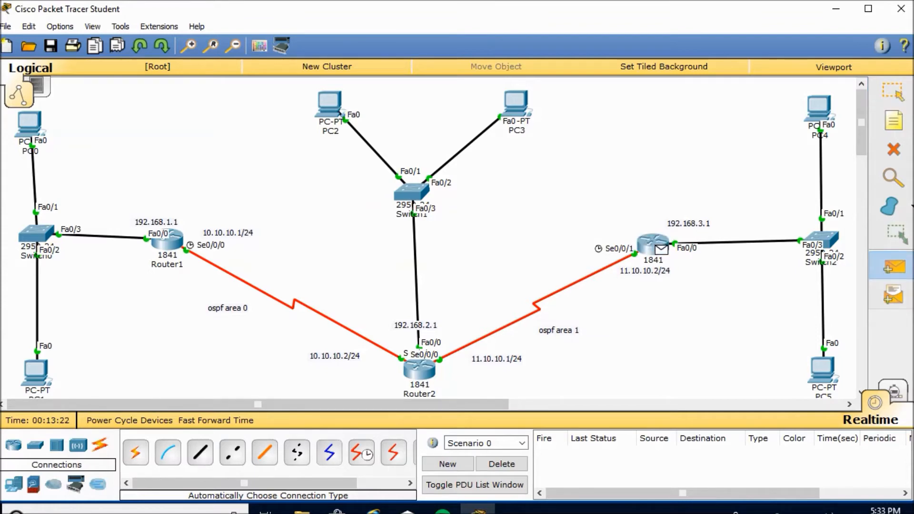
{"action": "left_click", "coordinate": [661, 250]}
{"action": "left_click", "coordinate": [419, 369]}
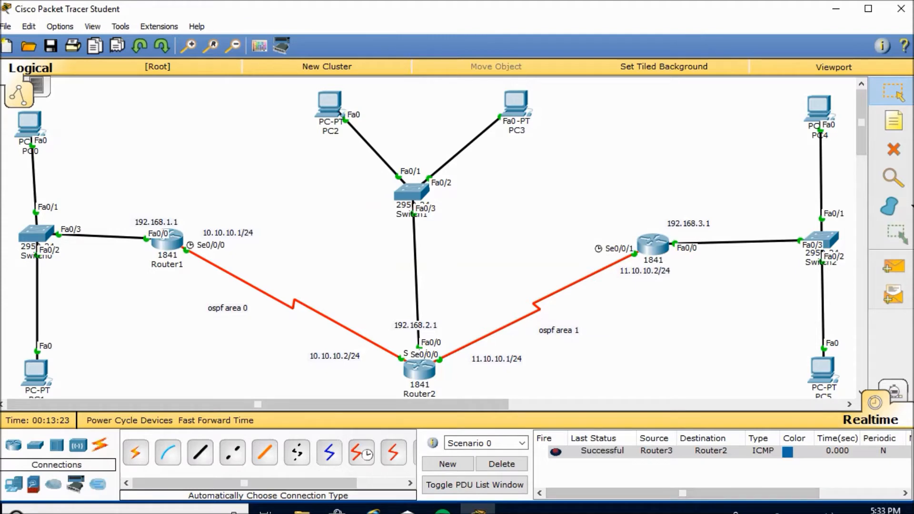
{"action": "left_click", "coordinate": [419, 369]}
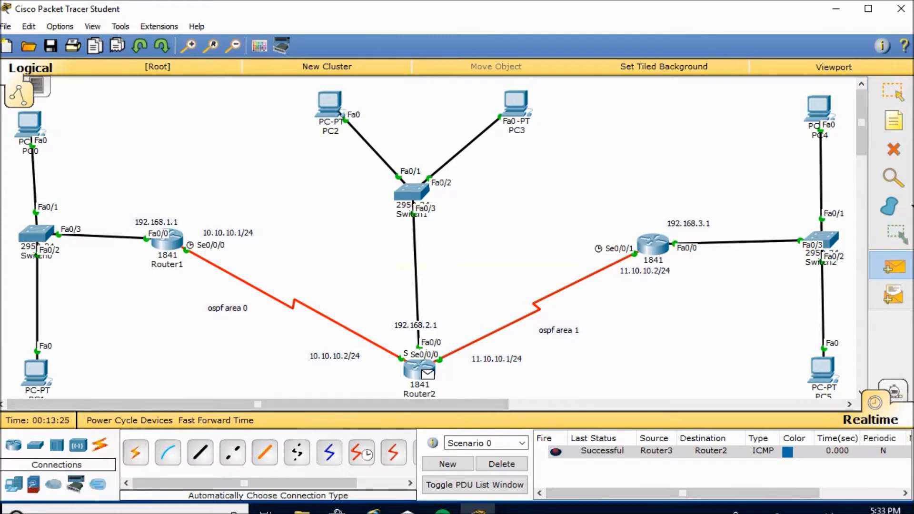
{"action": "left_click", "coordinate": [166, 240]}
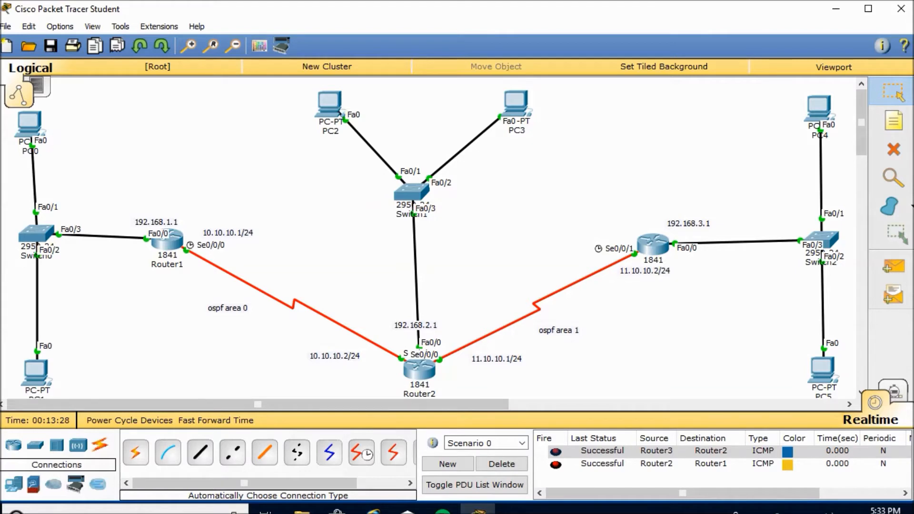
{"action": "left_click", "coordinate": [475, 485]}
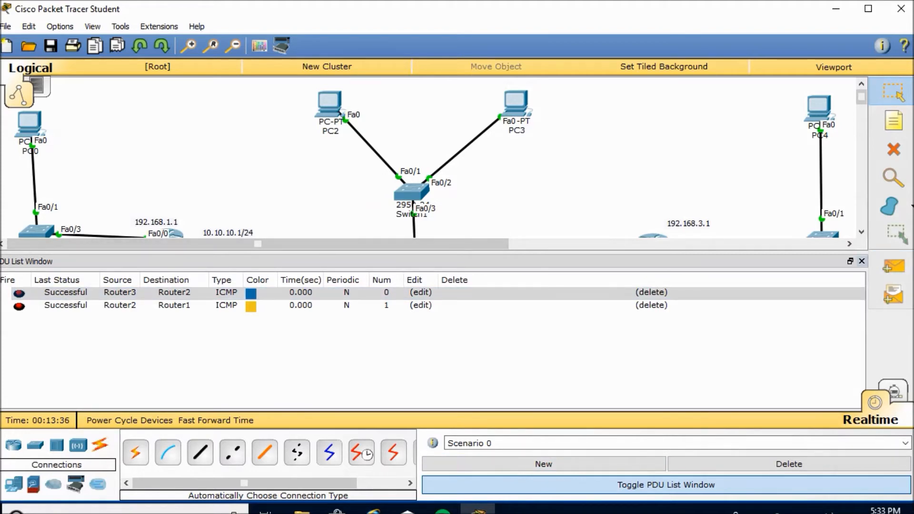
{"action": "left_click", "coordinate": [666, 486]}
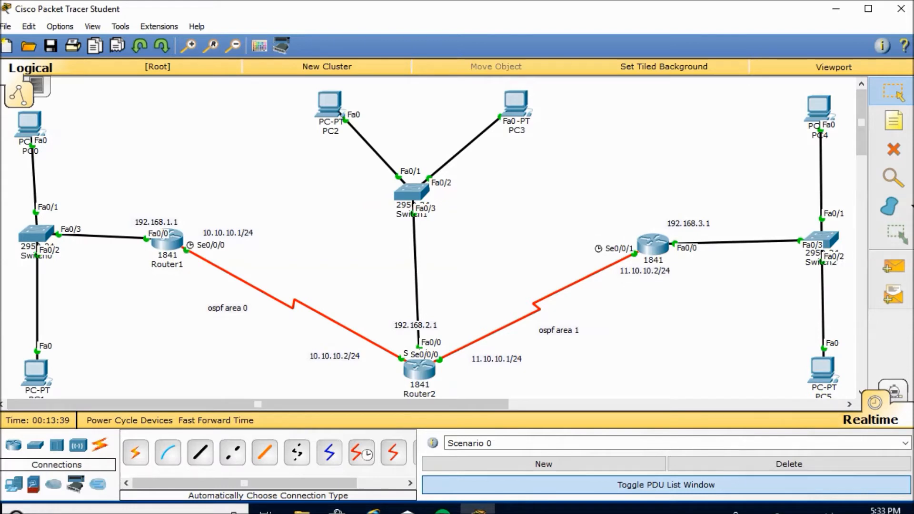
Open Router1's command line and exit global configuration mode to the privileged prompt
{"action": "left_click", "coordinate": [167, 240]}
{"action": "key", "text": "Return"}
{"action": "key", "text": "Return"}
{"action": "type", "text": "e"}
{"action": "key", "text": "BackSpace"}
{"action": "type", "text": "exit"}
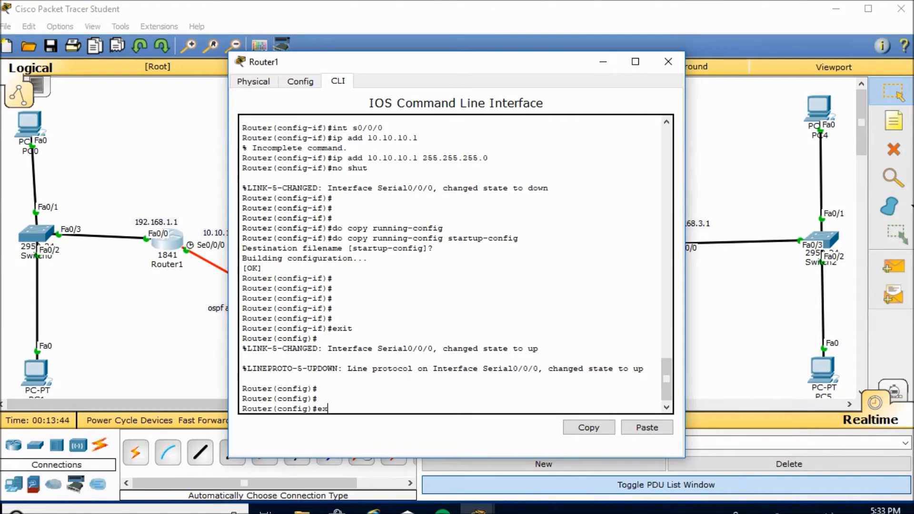
{"action": "key", "text": "Return"}
{"action": "key", "text": "Return"}
{"action": "key", "text": "Return"}
{"action": "key", "text": "Return"}
Enter global configuration mode on Router1 with config t and display the routing table with do show ip route
{"action": "type", "text": "cong\\"}
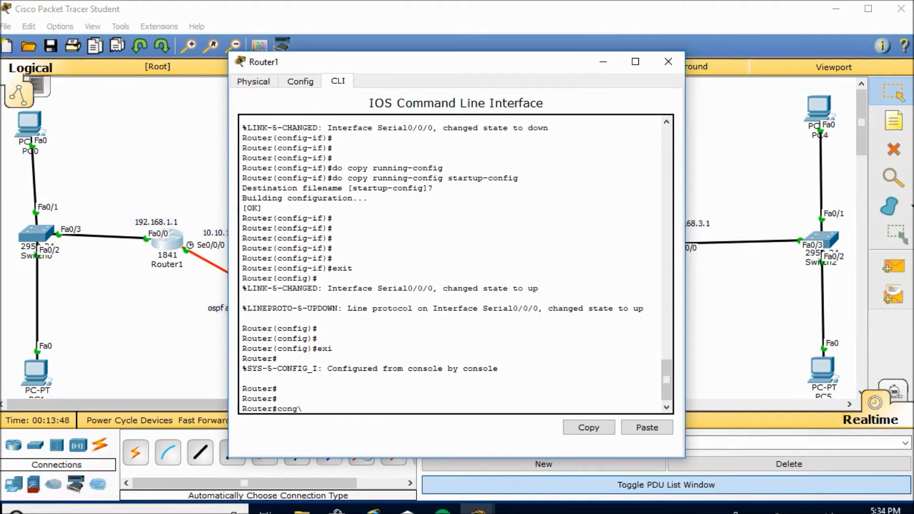
{"action": "key", "text": "BackSpace"}
{"action": "type", "text": "fig t"}
{"action": "key", "text": "Return"}
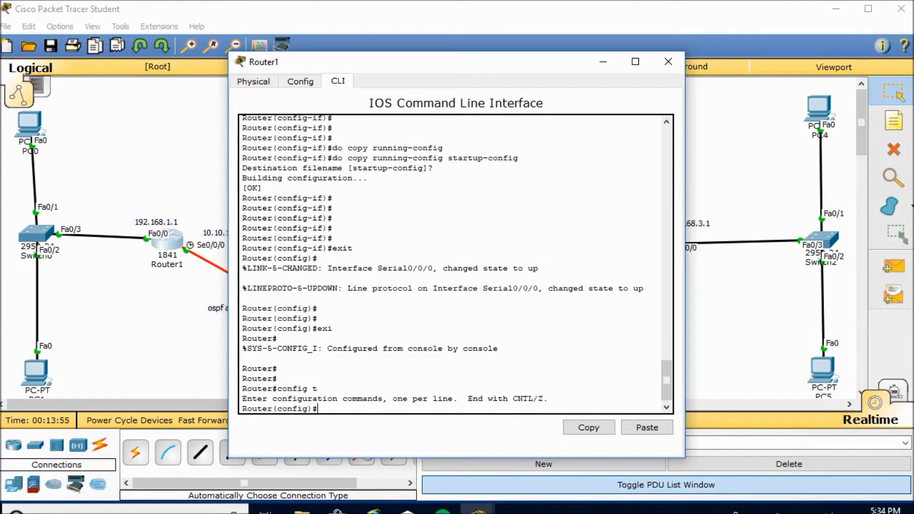
{"action": "type", "text": "do show ip route"}
{"action": "key", "text": "Return"}
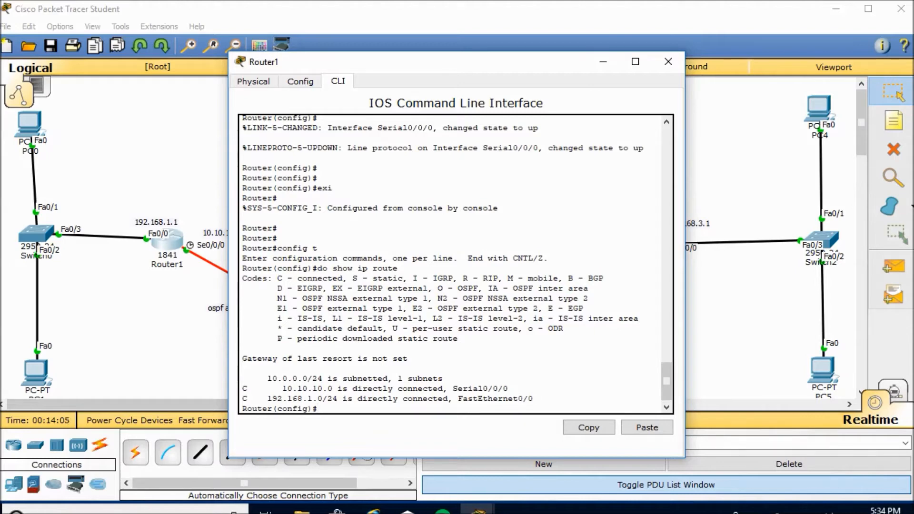
Start OSPF process 1 on Router1 and advertise network 10.10.10.0 with wildcard 0.0.0.255 in area 0
{"action": "type", "text": "route ospf 1"}
{"action": "key", "text": "Return"}
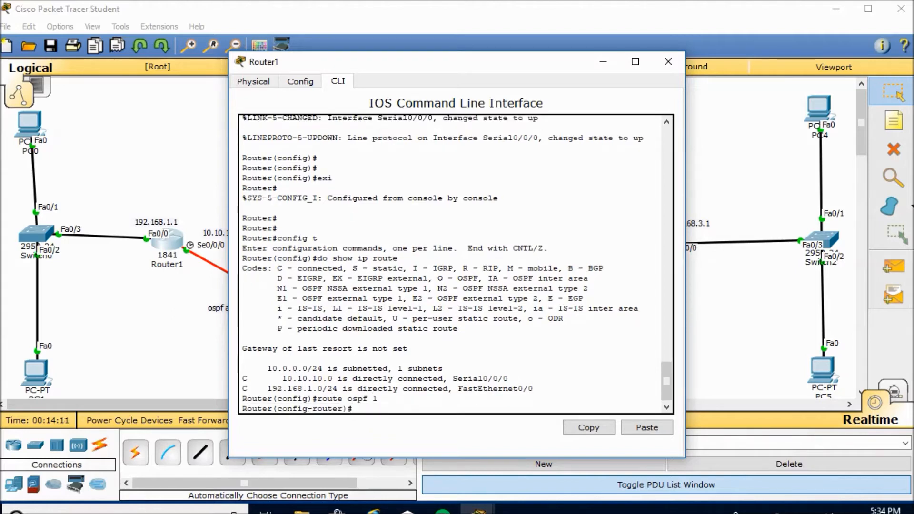
{"action": "type", "text": "ne"}
{"action": "type", "text": "t"}
{"action": "type", "text": "lo"}
{"action": "key", "text": "BackSpace"}
{"action": "type", "text": "0.10;"}
{"action": "key", "text": "BackSpace"}
{"action": "type", "text": ".10.0"}
{"action": "type", "text": "0.0.0.255 a"}
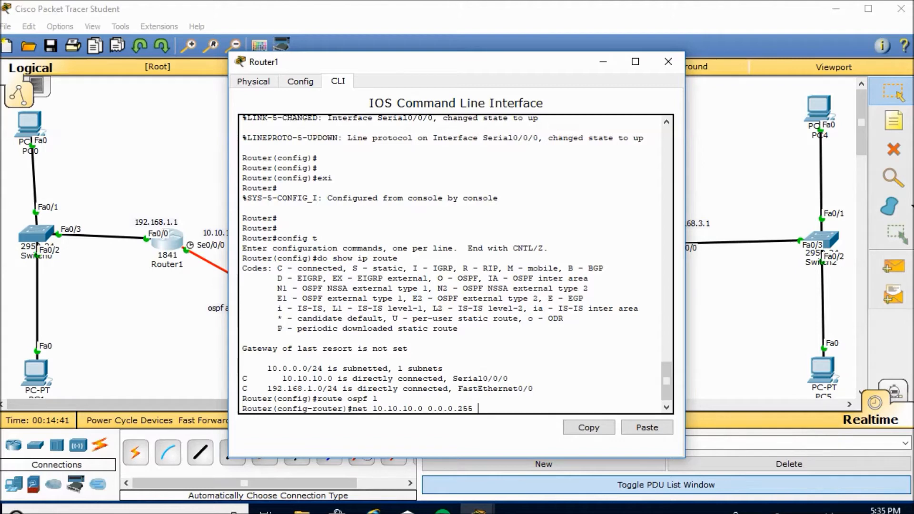
{"action": "type", "text": "rea 0"}
{"action": "key", "text": "Return"}
Reuse the previous net command to advertise network 192.168.1.0 with wildcard 0.0.0.255 in area 0 on Router1
{"action": "key", "text": "Up"}
{"action": "key", "text": "Left"}
{"action": "key", "text": "Left"}
{"action": "key", "text": "Left"}
{"action": "key", "text": "Left"}
{"action": "key", "text": "Left"}
{"action": "key", "text": "Left"}
{"action": "key", "text": "Left"}
{"action": "key", "text": "Left"}
{"action": "key", "text": "Left"}
{"action": "key", "text": "Left"}
{"action": "key", "text": "Left"}
{"action": "key", "text": "Left"}
{"action": "key", "text": "Left"}
{"action": "key", "text": "Left"}
{"action": "key", "text": "Left"}
{"action": "key", "text": "Left"}
{"action": "key", "text": "Left"}
{"action": "key", "text": "Left"}
{"action": "key", "text": "Left"}
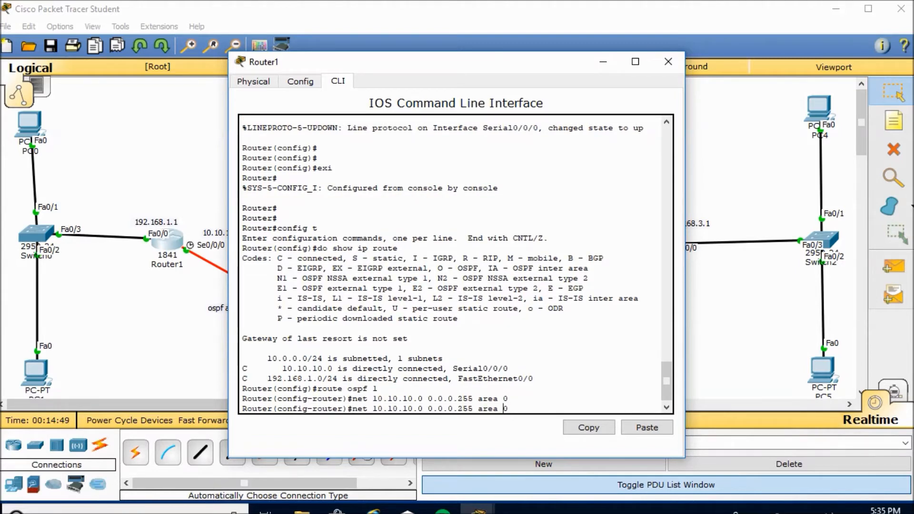
{"action": "key", "text": "Left"}
{"action": "key", "text": "Left"}
{"action": "key", "text": "Left"}
{"action": "key", "text": "Left"}
{"action": "key", "text": "Left"}
{"action": "key", "text": "Left"}
{"action": "key", "text": "BackSpace"}
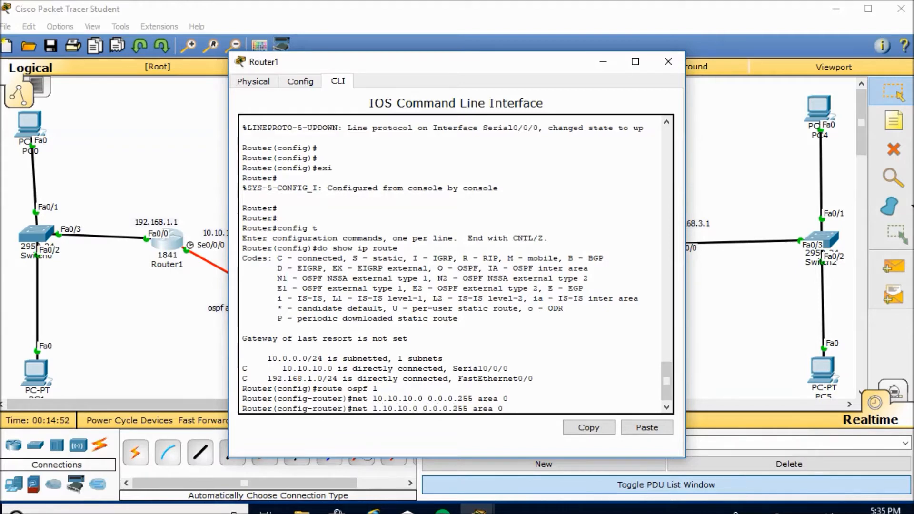
{"action": "type", "text": "92"}
{"action": "key", "text": "BackSpace"}
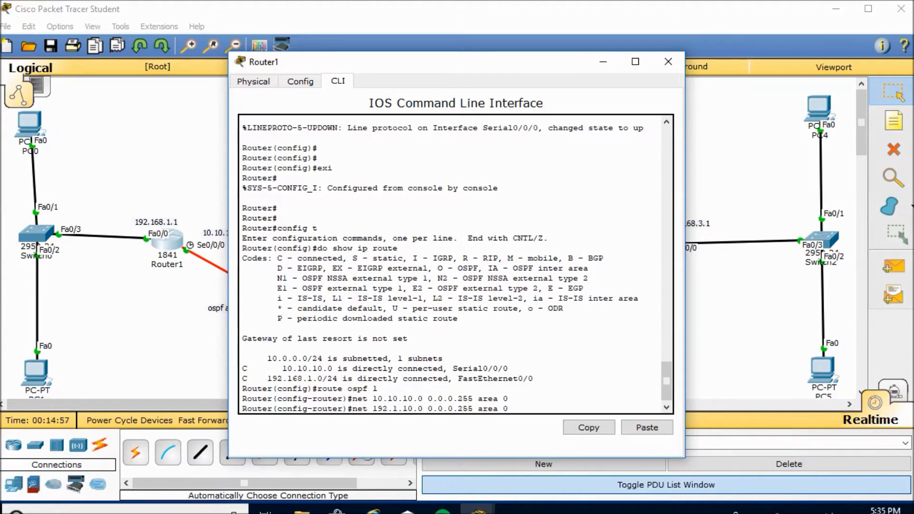
{"action": "type", "text": "68."}
{"action": "key", "text": "Delete"}
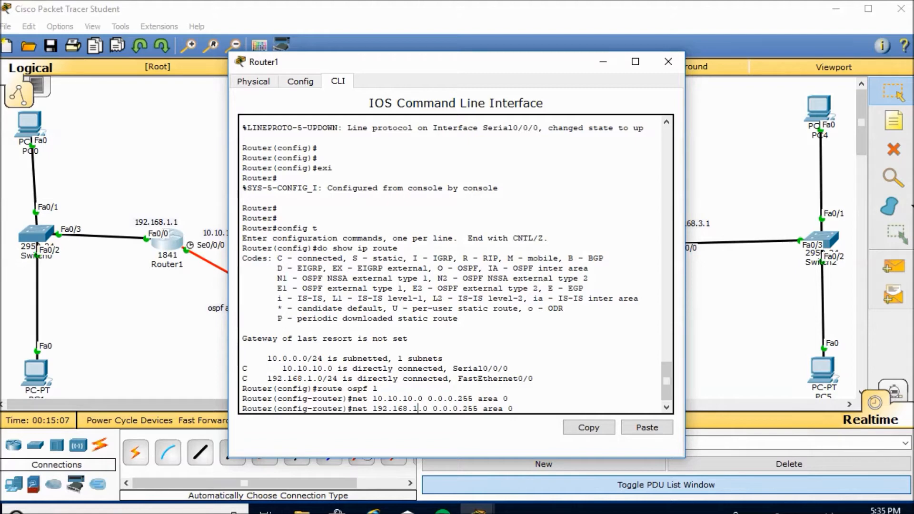
{"action": "key", "text": "Return"}
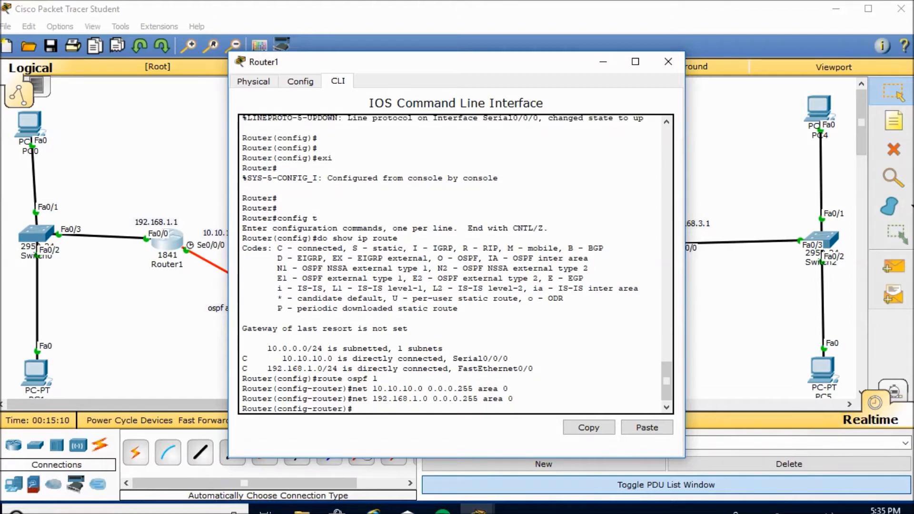
Reuse the earlier do copy running-config startup-config command to save Router1's configuration under the default destination filename
{"action": "type", "text": "e"}
{"action": "key", "text": "BackSpace"}
{"action": "scroll", "coordinate": [452, 262], "scroll_direction": "up", "scroll_amount": 3}
{"action": "scroll", "coordinate": [456, 264], "scroll_direction": "up", "scroll_amount": 4}
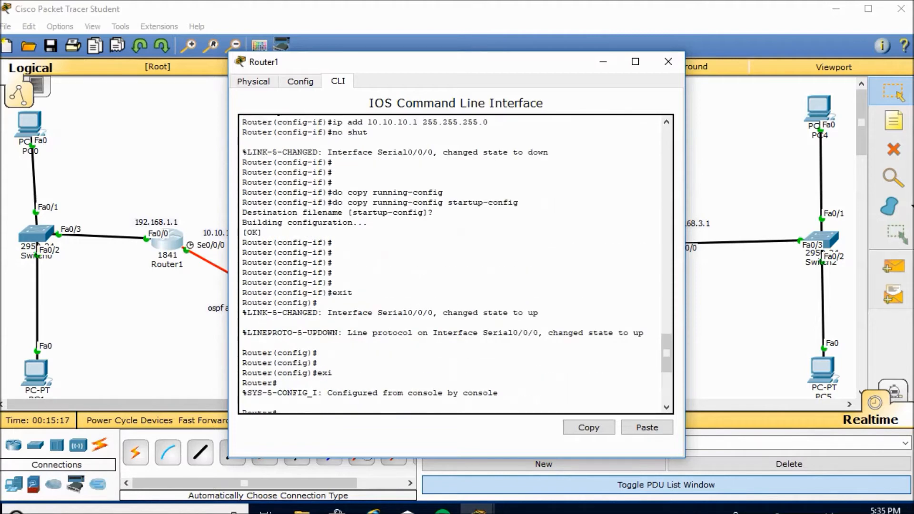
{"action": "scroll", "coordinate": [456, 264], "scroll_direction": "up", "scroll_amount": 1}
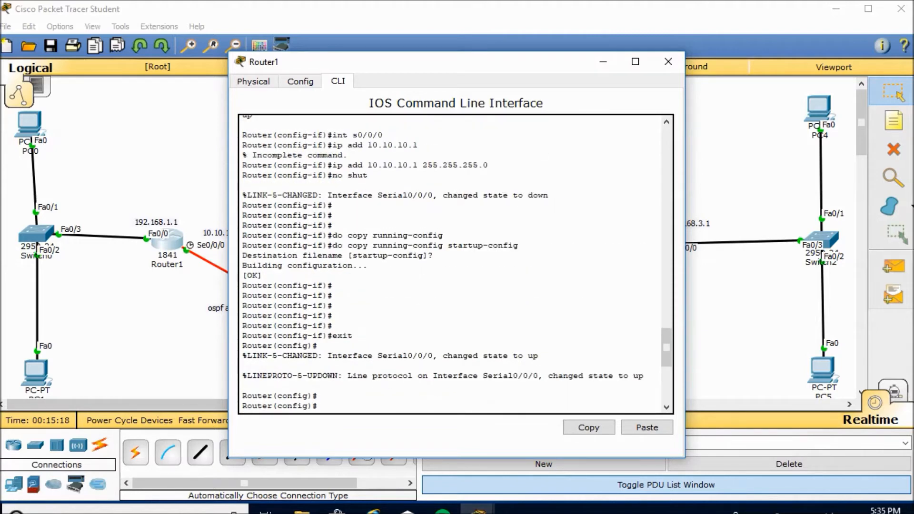
{"action": "left_click_drag", "start_coordinate": [518, 245], "coordinate": [332, 245]}
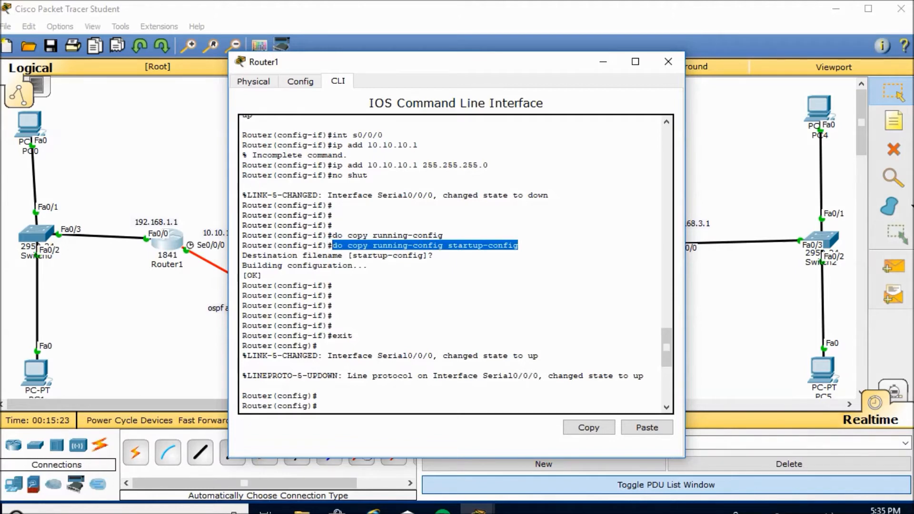
{"action": "left_click", "coordinate": [589, 427]}
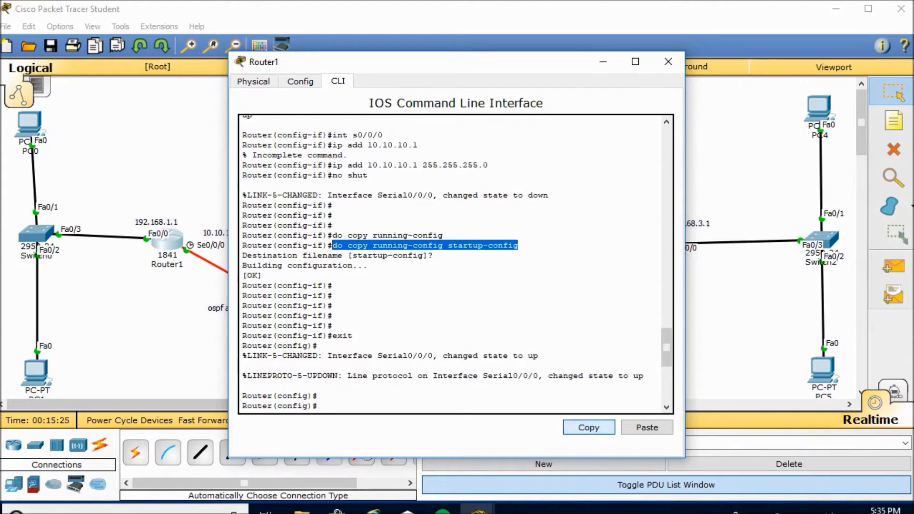
{"action": "scroll", "coordinate": [456, 265], "scroll_direction": "down", "scroll_amount": 9}
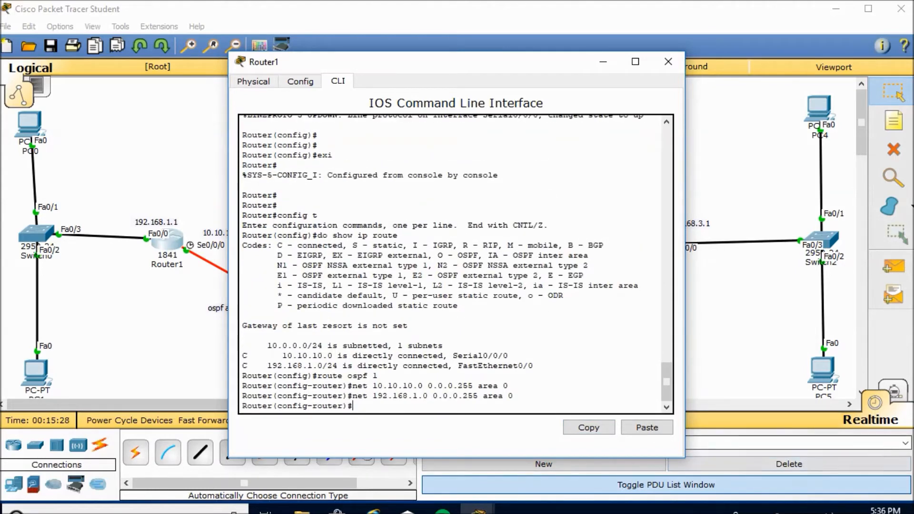
{"action": "left_click", "coordinate": [647, 427]}
{"action": "key", "text": "Return"}
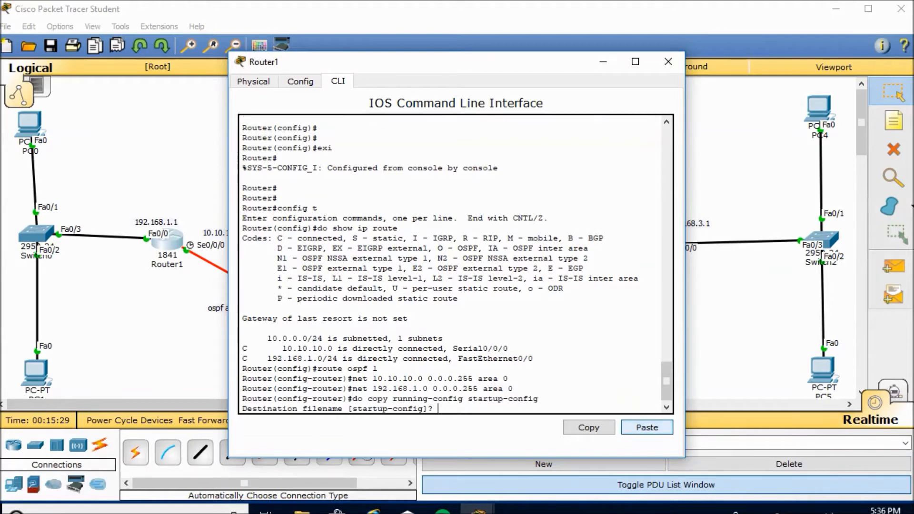
{"action": "key", "text": "Return"}
{"action": "key", "text": "Return"}
Exit Router1's OSPF and global configuration modes to the privileged prompt and close its window
{"action": "type", "text": "exit"}
{"action": "key", "text": "Return"}
{"action": "key", "text": "Return"}
{"action": "key", "text": "Return"}
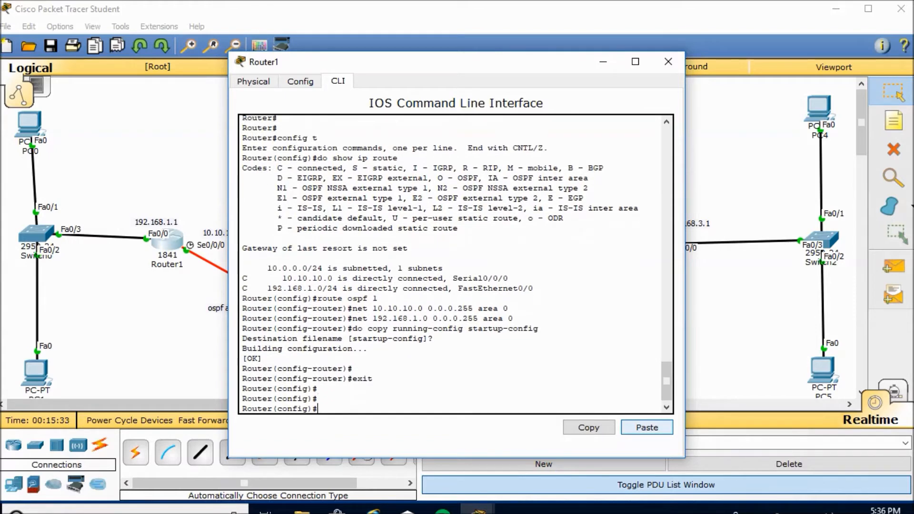
{"action": "type", "text": "exit"}
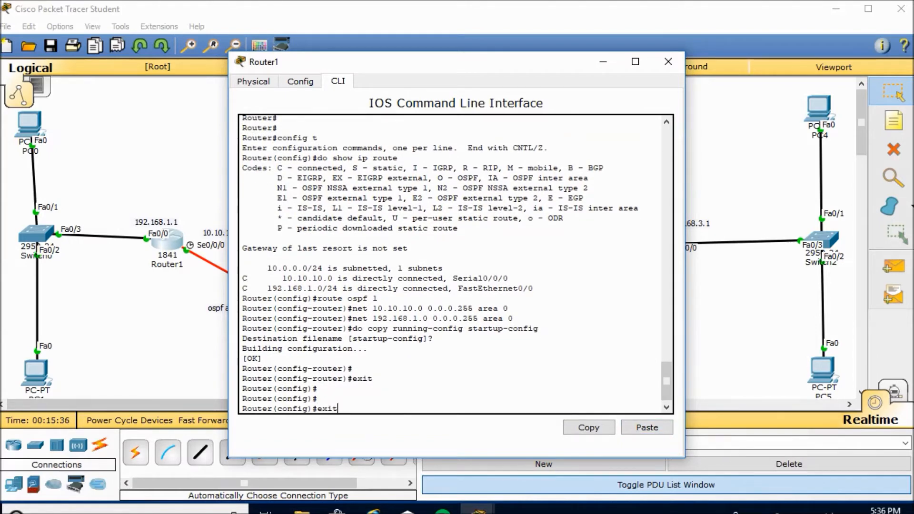
{"action": "key", "text": "Return"}
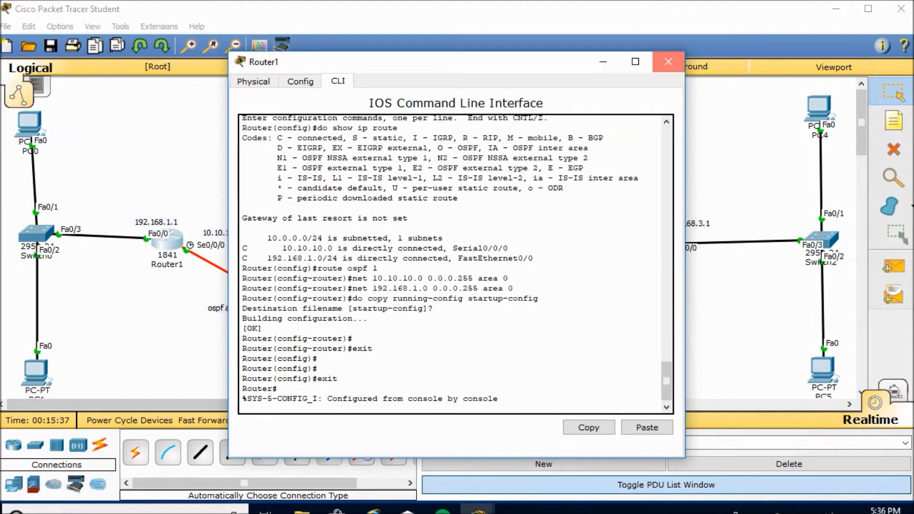
{"action": "left_click", "coordinate": [668, 62]}
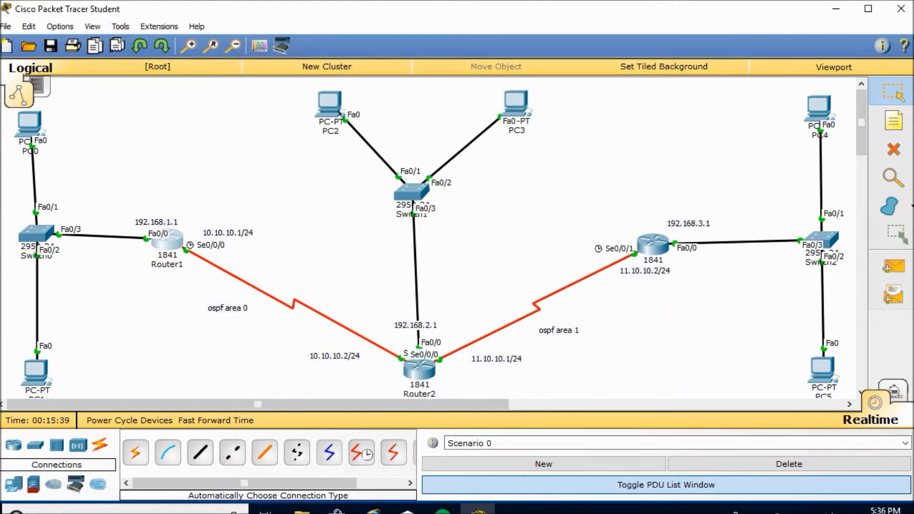
Open Router2's command line, enter global configuration mode with conf t, and display the routing table with do show ip route
{"action": "left_click", "coordinate": [419, 369]}
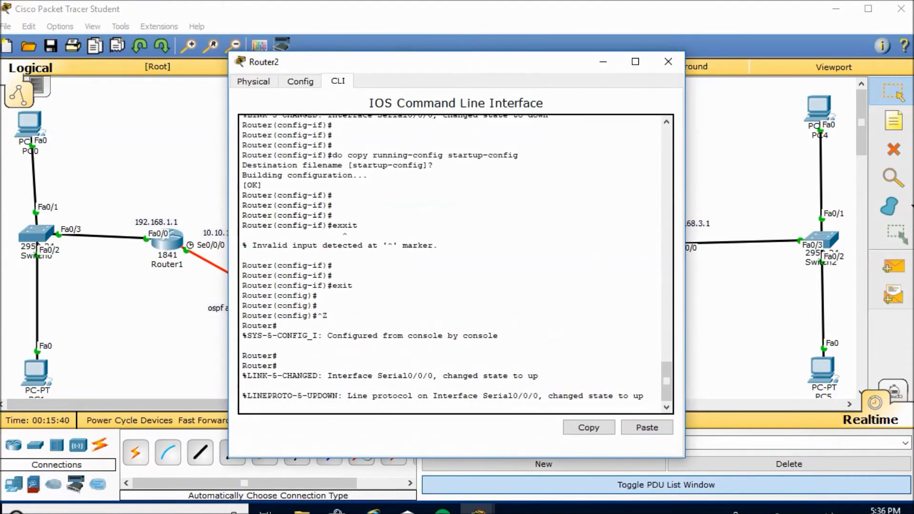
{"action": "key", "text": "Return"}
{"action": "key", "text": "Return"}
{"action": "key", "text": "Return"}
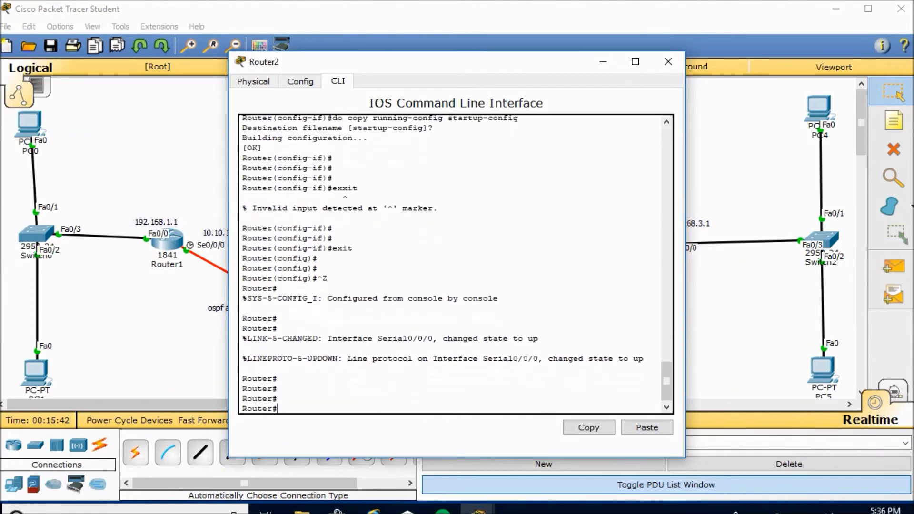
{"action": "type", "text": "conf t"}
{"action": "key", "text": "Return"}
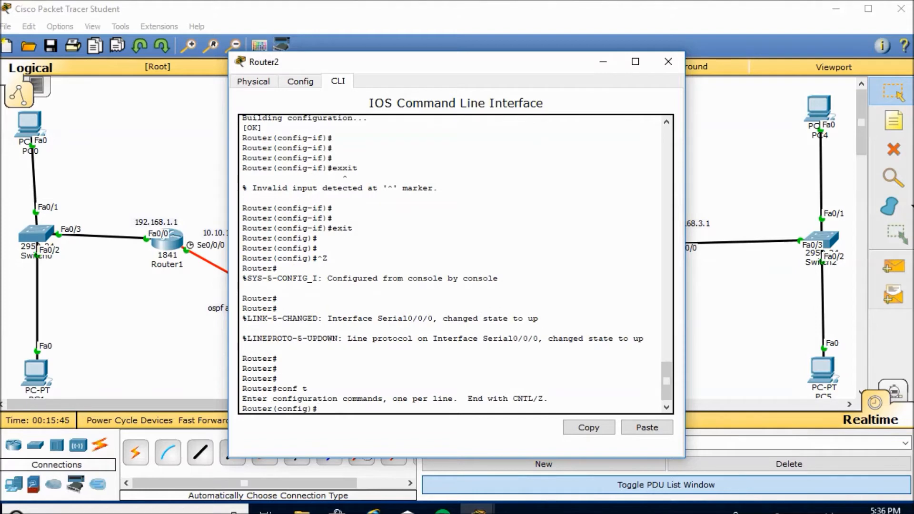
{"action": "type", "text": "do show ip route"}
{"action": "key", "text": "Return"}
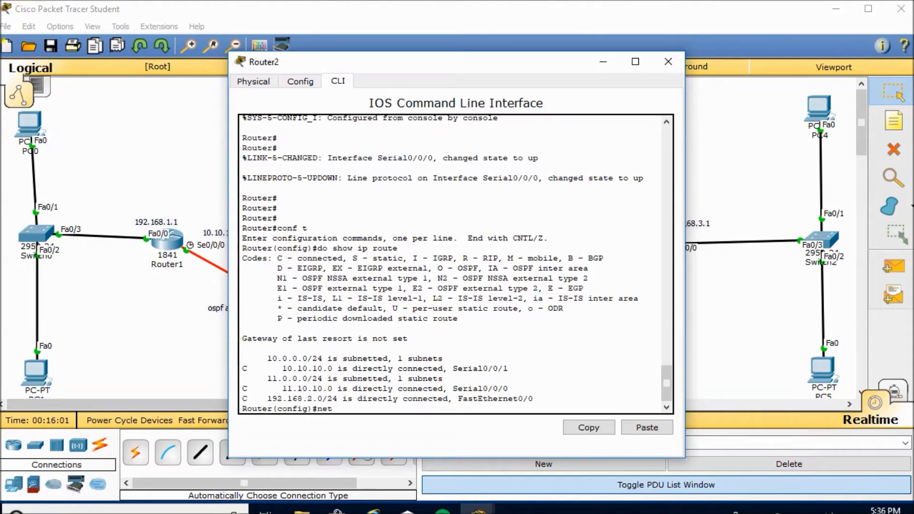
Start OSPF process 1 on Router2 and advertise network 10.10.10.0 with wildcard 0.0.0.255 in area 0
{"action": "type", "text": "route ospf 1"}
{"action": "key", "text": "Return"}
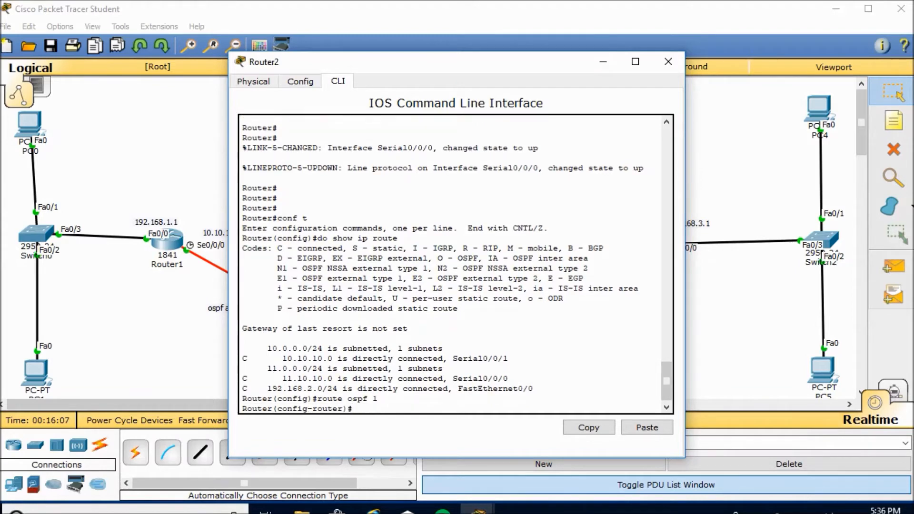
{"action": "type", "text": "net"}
{"action": "type", "text": ".10.10.0"}
{"action": "key", "text": "Left"}
{"action": "key", "text": "Left"}
{"action": "key", "text": "Left"}
{"action": "key", "text": "Left"}
{"action": "key", "text": "Left"}
{"action": "key", "text": "Left"}
{"action": "key", "text": "Left"}
{"action": "key", "text": "Left"}
{"action": "key", "text": "Left"}
{"action": "key", "text": "End"}
{"action": "type", "text": "0.0.0.255"}
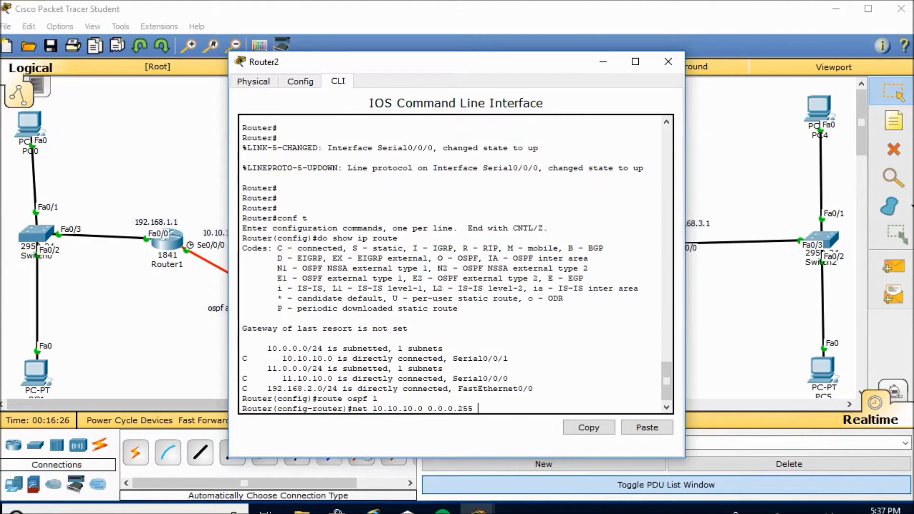
{"action": "type", "text": " area"}
{"action": "left_click_drag", "start_coordinate": [409, 62], "coordinate": [564, 59]}
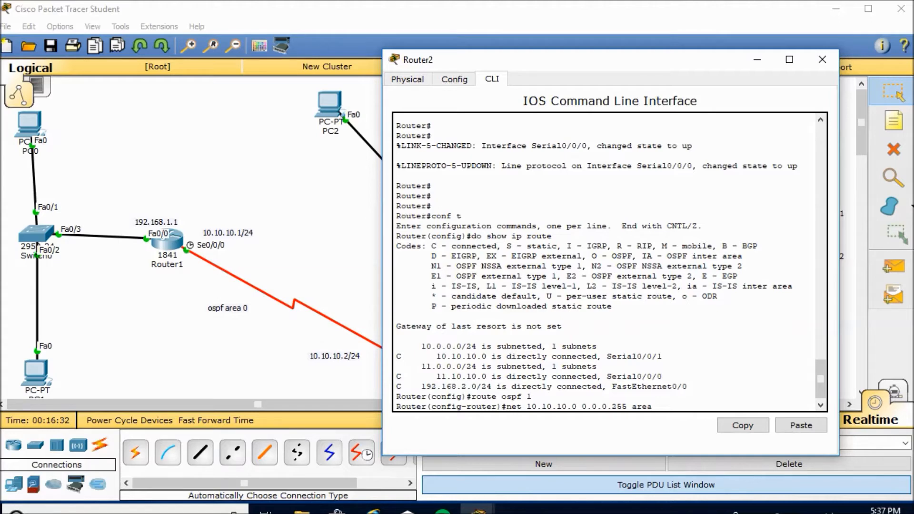
{"action": "type", "text": "0"}
{"action": "key", "text": "Return"}
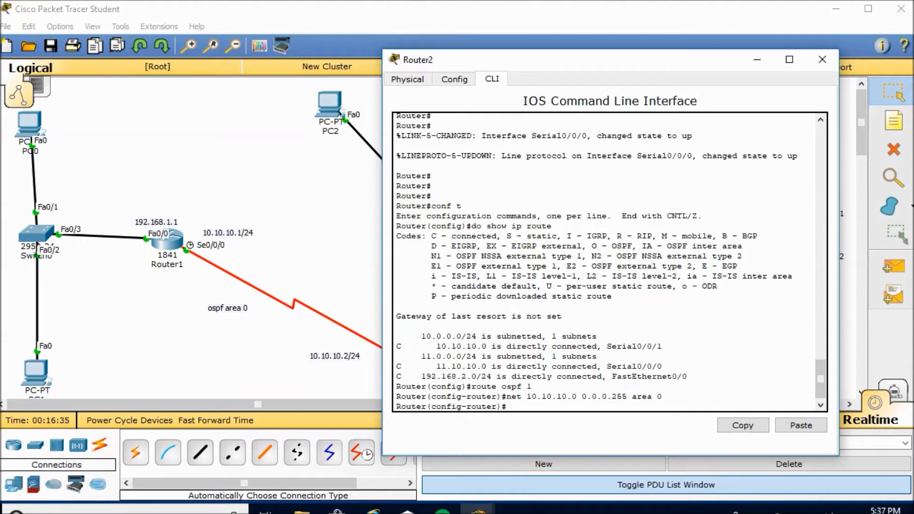
Exit Router2's OSPF configuration mode to global configuration mode
{"action": "key", "text": "Up"}
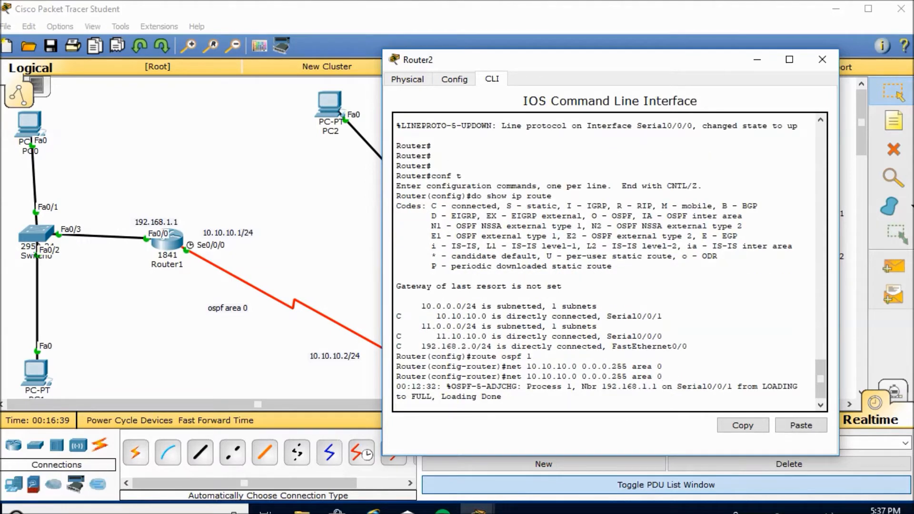
{"action": "type", "text": "exit"}
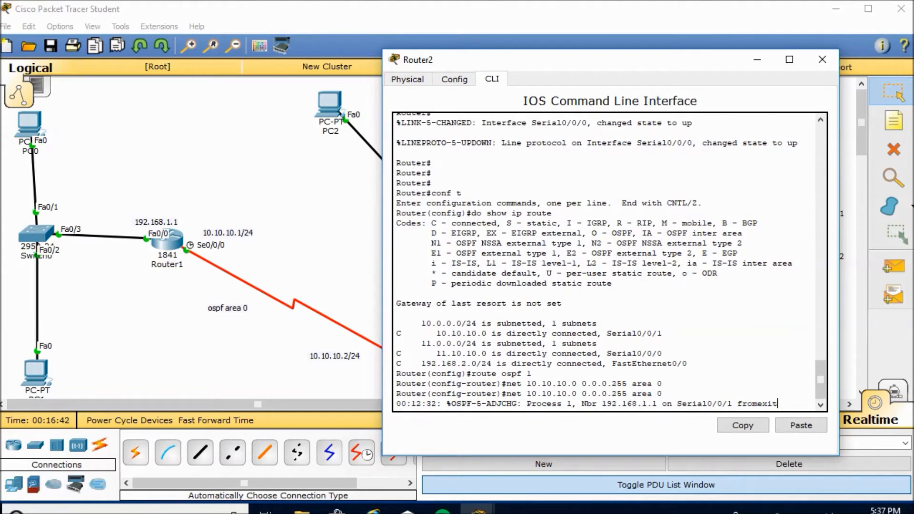
{"action": "key", "text": "Return"}
{"action": "key", "text": "Return"}
Try to reissue net 10.10.10.0 0.0.0.255 area 0 from Router2's global configuration prompt
{"action": "key", "text": "Up"}
{"action": "key", "text": "Up"}
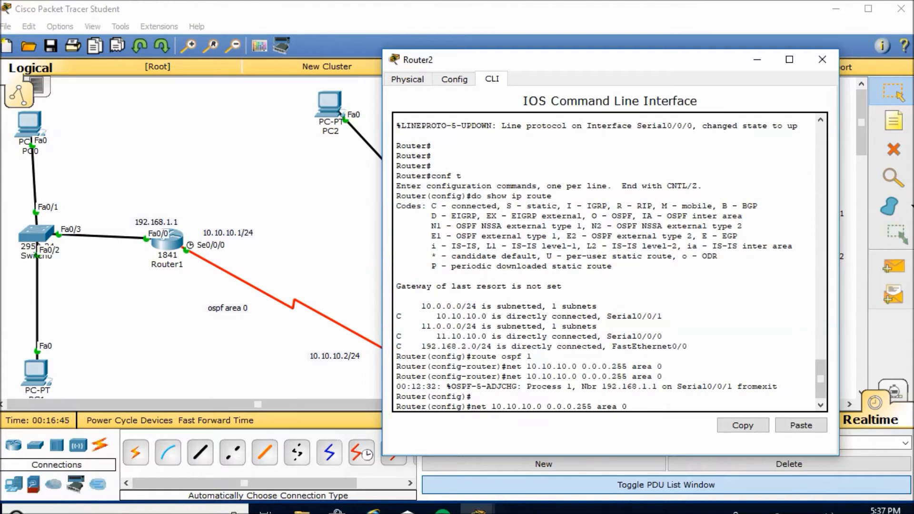
{"action": "key", "text": "Return"}
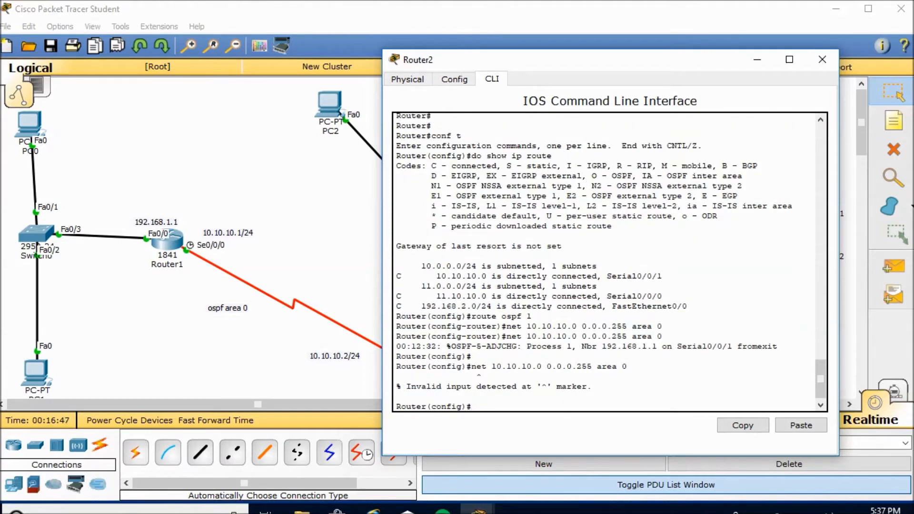
{"action": "key", "text": "Up"}
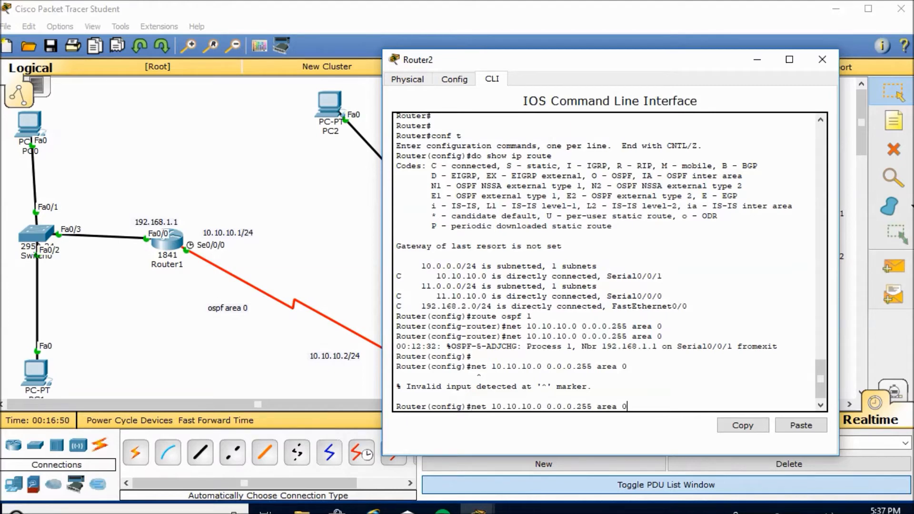
{"action": "key", "text": "Return"}
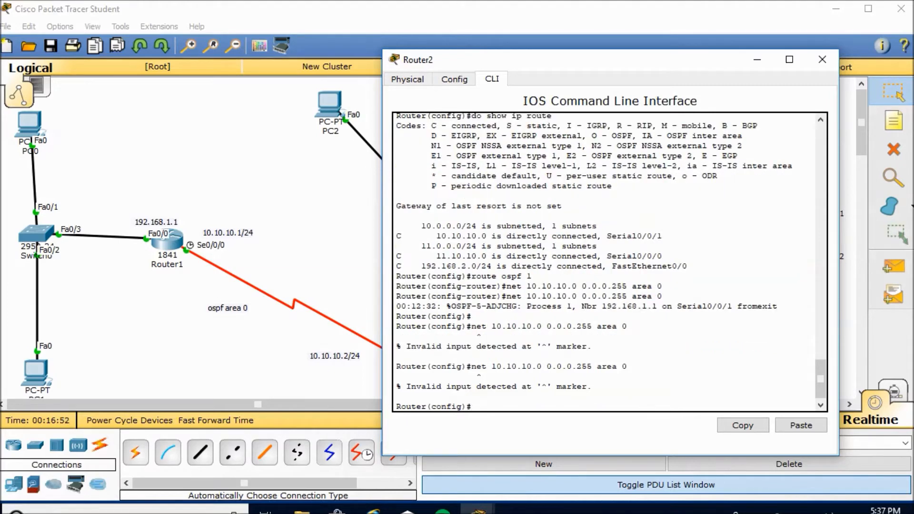
Edit the recalled command to net 11.10.10.0 0.0.0.255 area 1 and try it at Router2's global configuration prompt
{"action": "key", "text": "Up"}
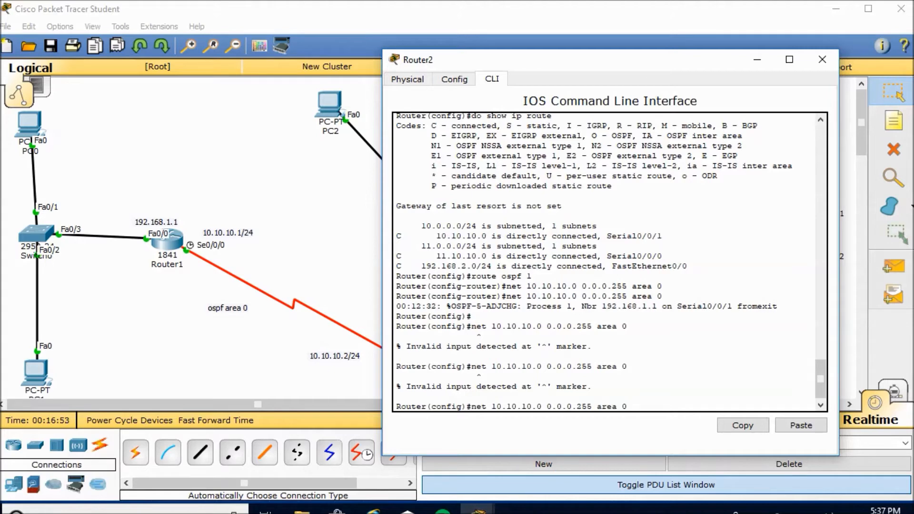
{"action": "key", "text": "Left"}
{"action": "key", "text": "Left"}
{"action": "key", "text": "Left"}
{"action": "key", "text": "Left"}
{"action": "key", "text": "Left"}
{"action": "key", "text": "Left"}
{"action": "key", "text": "Left"}
{"action": "key", "text": "Left"}
{"action": "key", "text": "Left"}
{"action": "key", "text": "Left"}
{"action": "key", "text": "Left"}
{"action": "key", "text": "Left"}
{"action": "key", "text": "Left"}
{"action": "key", "text": "Left"}
{"action": "key", "text": "Left"}
{"action": "key", "text": "Left"}
{"action": "key", "text": "Left"}
{"action": "key", "text": "Left"}
{"action": "key", "text": "Left"}
{"action": "key", "text": "Left"}
{"action": "key", "text": "Left"}
{"action": "key", "text": "Left"}
{"action": "key", "text": "Left"}
{"action": "key", "text": "Left"}
{"action": "key", "text": "BackSpace"}
{"action": "type", "text": "1"}
{"action": "key", "text": "Right"}
{"action": "key", "text": "Right"}
{"action": "key", "text": "Right"}
{"action": "key", "text": "Right"}
{"action": "key", "text": "Right"}
{"action": "key", "text": "Right"}
{"action": "key", "text": "Right"}
{"action": "key", "text": "Right"}
{"action": "key", "text": "Right"}
{"action": "key", "text": "Right"}
{"action": "key", "text": "Right"}
{"action": "key", "text": "Right"}
{"action": "key", "text": "Right"}
{"action": "key", "text": "Right"}
{"action": "key", "text": "Right"}
{"action": "key", "text": "Right"}
{"action": "key", "text": "Right"}
{"action": "key", "text": "Right"}
{"action": "key", "text": "Right"}
{"action": "key", "text": "Right"}
{"action": "key", "text": "BackSpace"}
{"action": "type", "text": "1"}
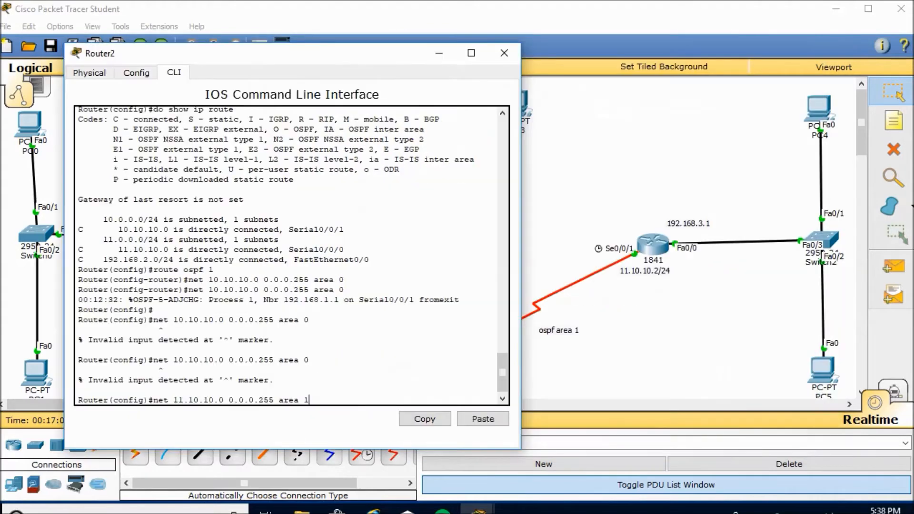
{"action": "left_click_drag", "start_coordinate": [285, 53], "coordinate": [517, 53]}
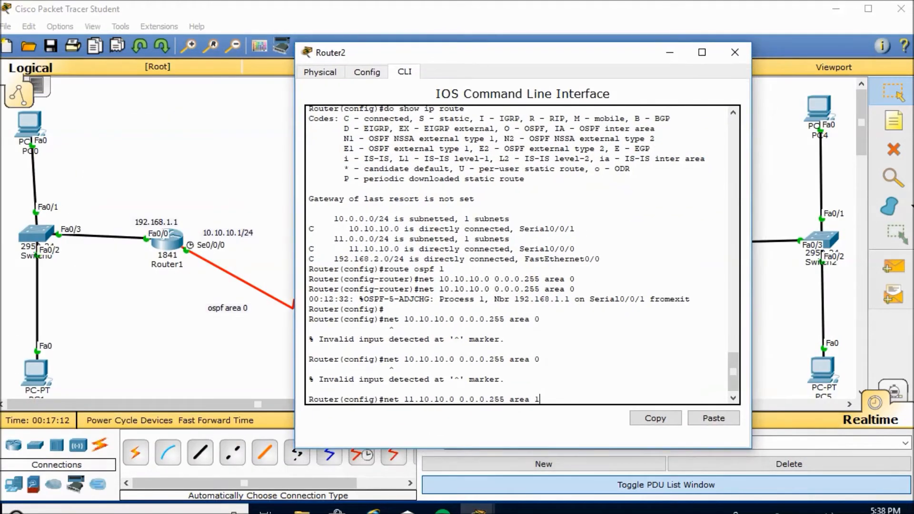
{"action": "key", "text": "Return"}
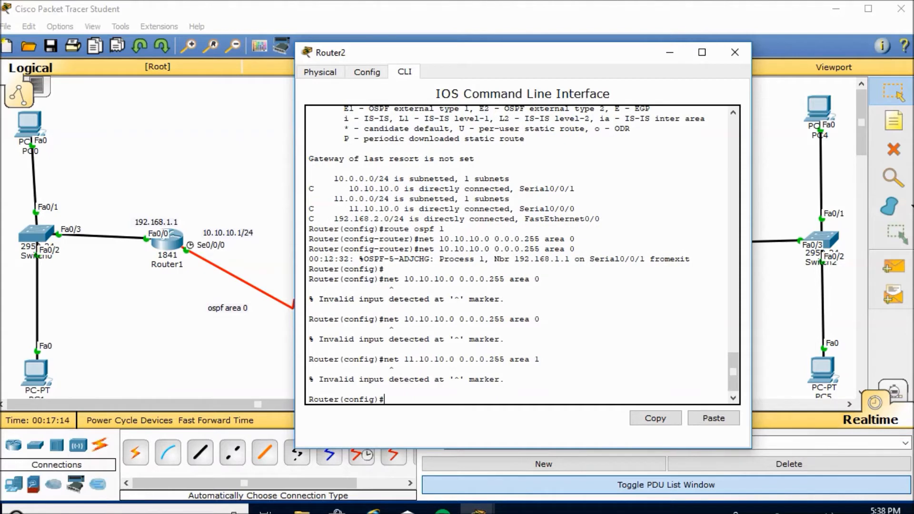
Recall route ospf 1 from the command history to re-enter OSPF process 1 configuration on Router2
{"action": "key", "text": "Return"}
{"action": "key", "text": "Up"}
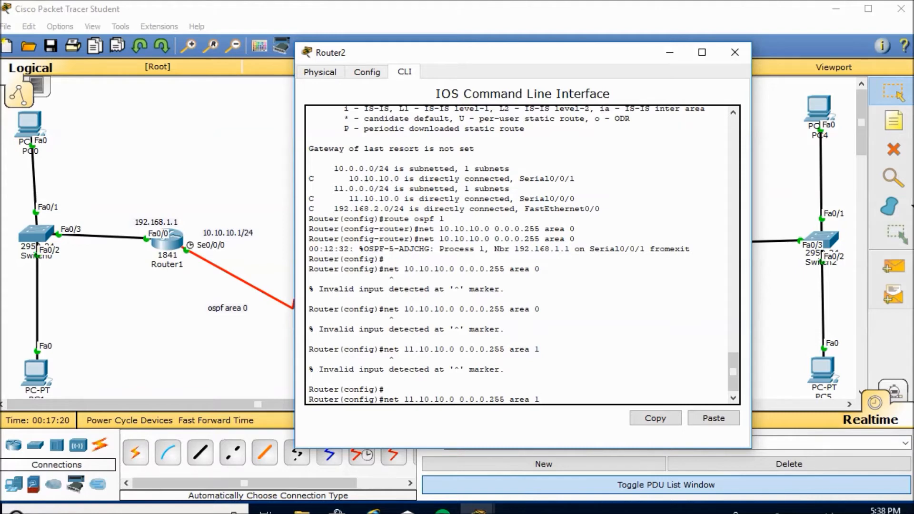
{"action": "key", "text": "Up"}
{"action": "key", "text": "Up"}
{"action": "key", "text": "Up"}
{"action": "key", "text": "Up"}
{"action": "key", "text": "Up"}
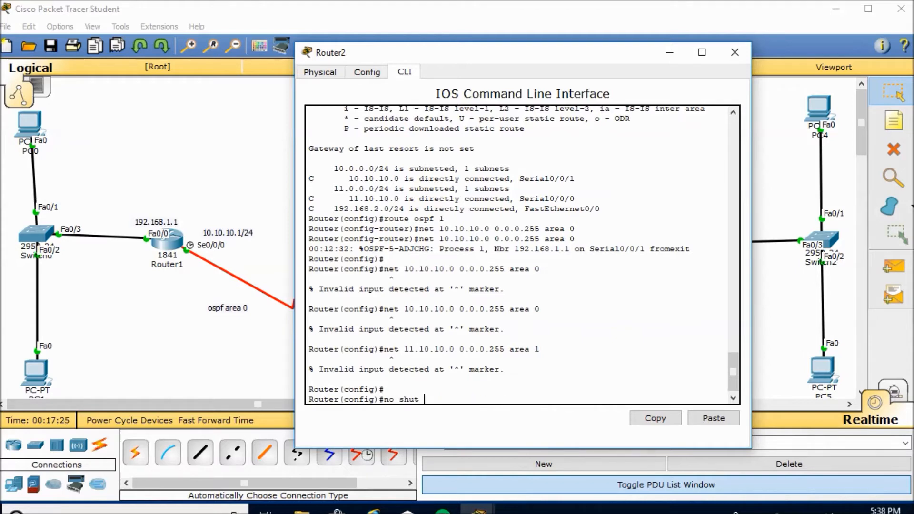
{"action": "key", "text": "Up"}
{"action": "key", "text": "Up"}
{"action": "key", "text": "Up"}
{"action": "key", "text": "Up"}
{"action": "key", "text": "Return"}
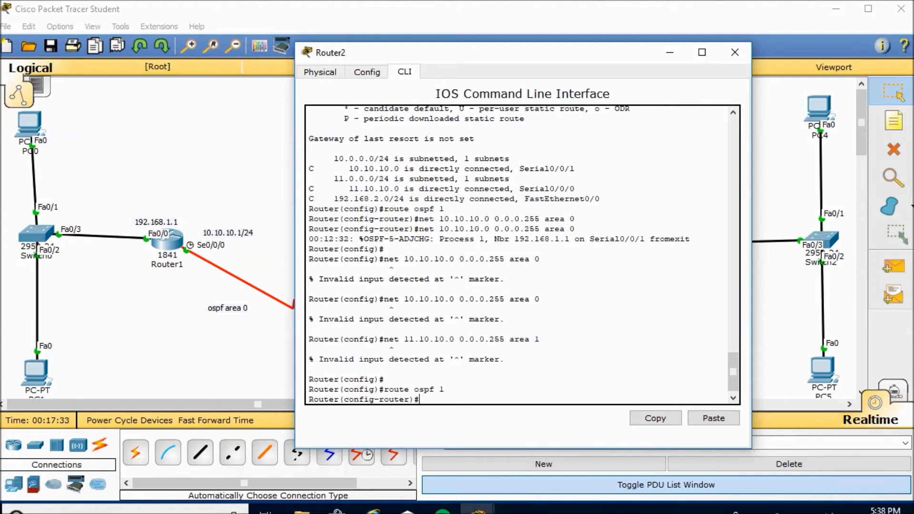
Reissue net 10.10.10.0 0.0.0.255 area 0 under OSPF process 1 on Router2
{"action": "key", "text": "Up"}
{"action": "key", "text": "Up"}
{"action": "key", "text": "Up"}
{"action": "key", "text": "Return"}
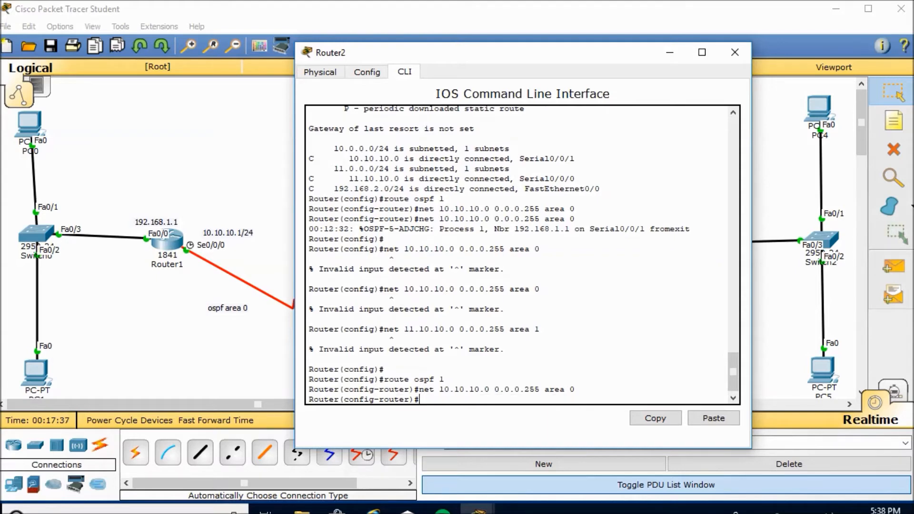
Advertise network 11.10.10.0 with wildcard 0.0.0.255 in area 1 on Router2 using the recalled net command
{"action": "key", "text": "Up"}
{"action": "key", "text": "Up"}
{"action": "key", "text": "Up"}
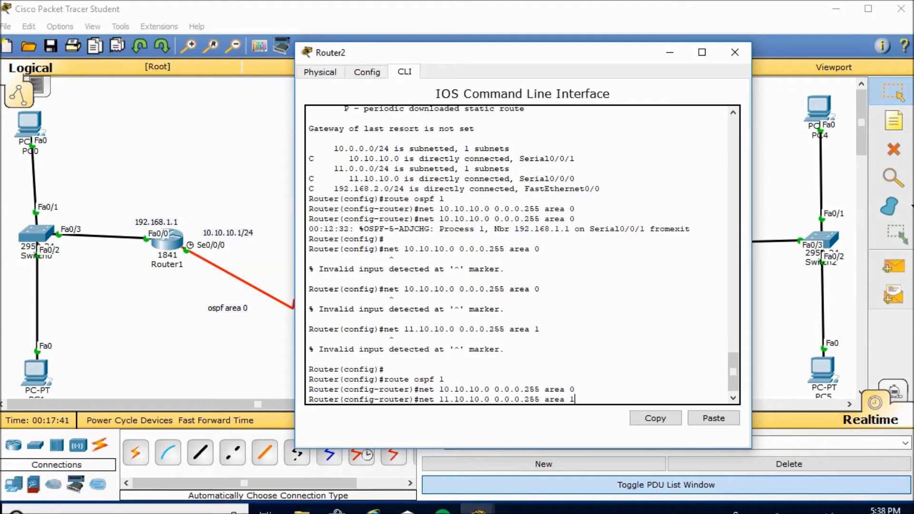
{"action": "key", "text": "Return"}
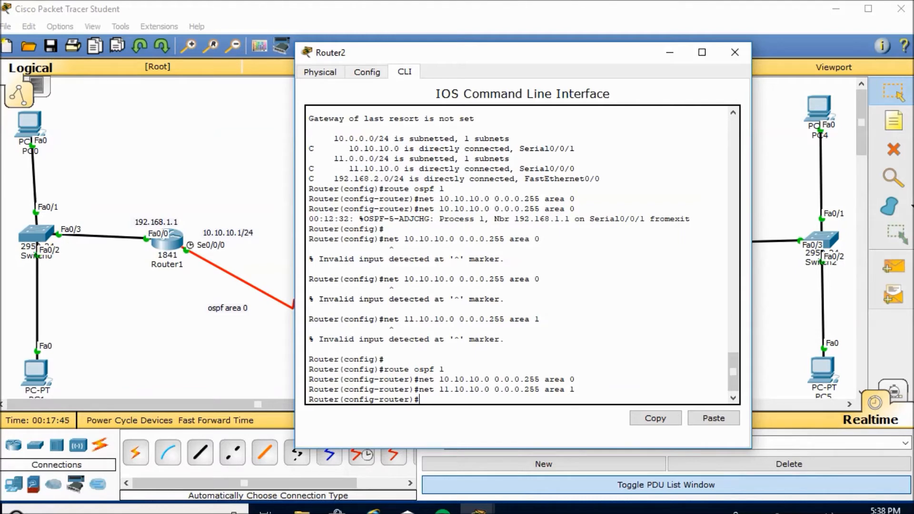
Advertise network 192.168.2.0 with wildcard 0.0.0.255 in area 1 under OSPF process 1 on Router2, editing the recalled net command
{"action": "left_click_drag", "start_coordinate": [334, 179], "coordinate": [599, 178]}
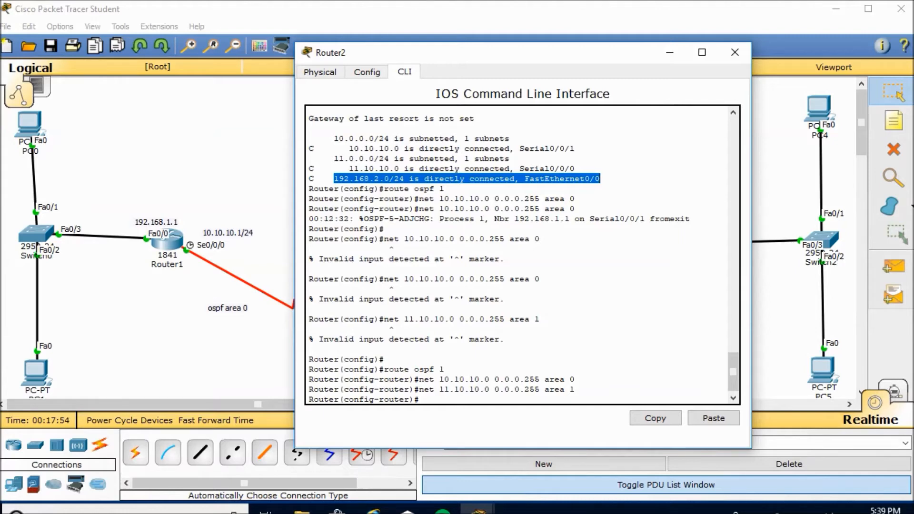
{"action": "left_click", "coordinate": [421, 399]}
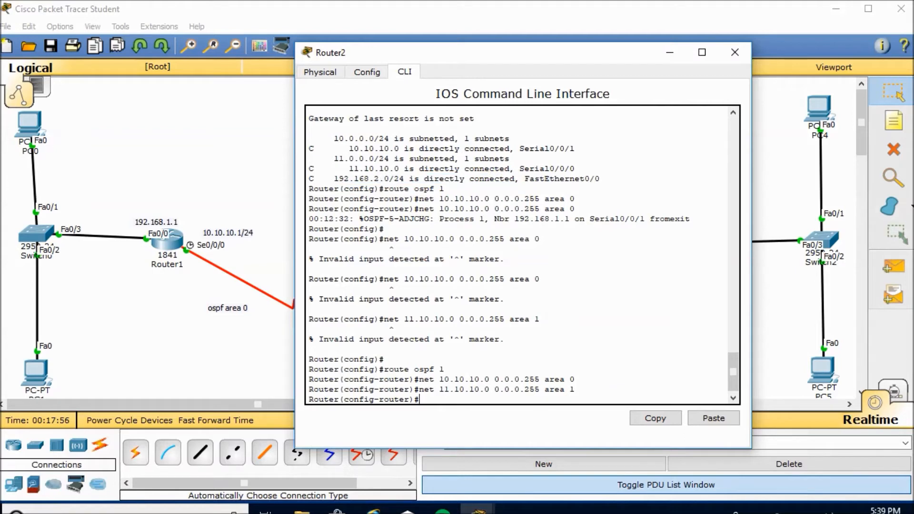
{"action": "key", "text": "Up"}
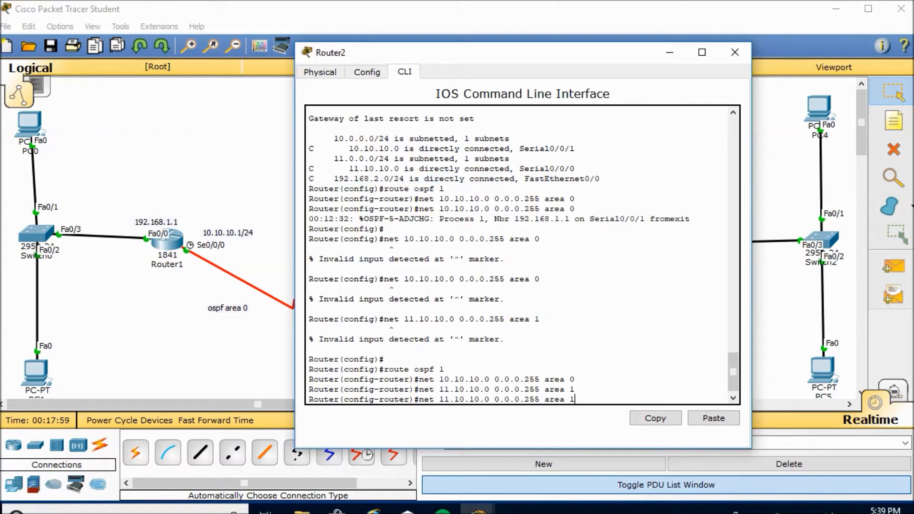
{"action": "key", "text": "Left"}
{"action": "key", "text": "Left"}
{"action": "key", "text": "Left"}
{"action": "key", "text": "Left"}
{"action": "key", "text": "Left"}
{"action": "key", "text": "Left"}
{"action": "key", "text": "Left"}
{"action": "key", "text": "Left"}
{"action": "key", "text": "Left"}
{"action": "key", "text": "Left"}
{"action": "key", "text": "Left"}
{"action": "key", "text": "Left"}
{"action": "key", "text": "BackSpace"}
{"action": "key", "text": "BackSpace"}
{"action": "key", "text": "BackSpace"}
{"action": "key", "text": "BackSpace"}
{"action": "key", "text": "BackSpace"}
{"action": "key", "text": "BackSpace"}
{"action": "key", "text": "BackSpace"}
{"action": "key", "text": "BackSpace"}
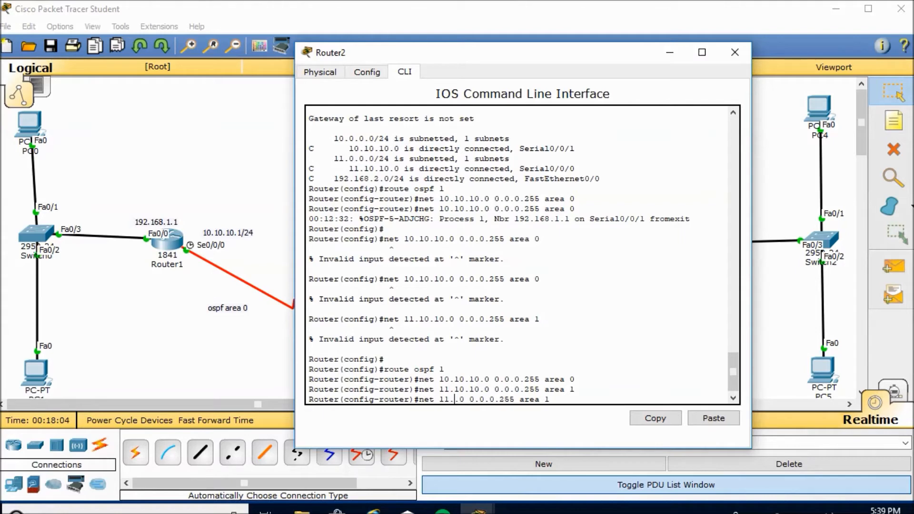
{"action": "type", "text": "192.1"}
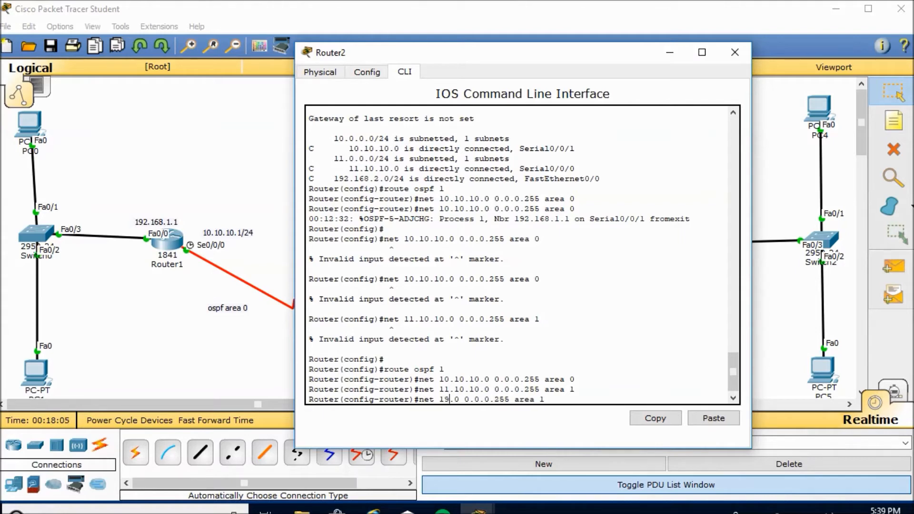
{"action": "type", "text": "68"}
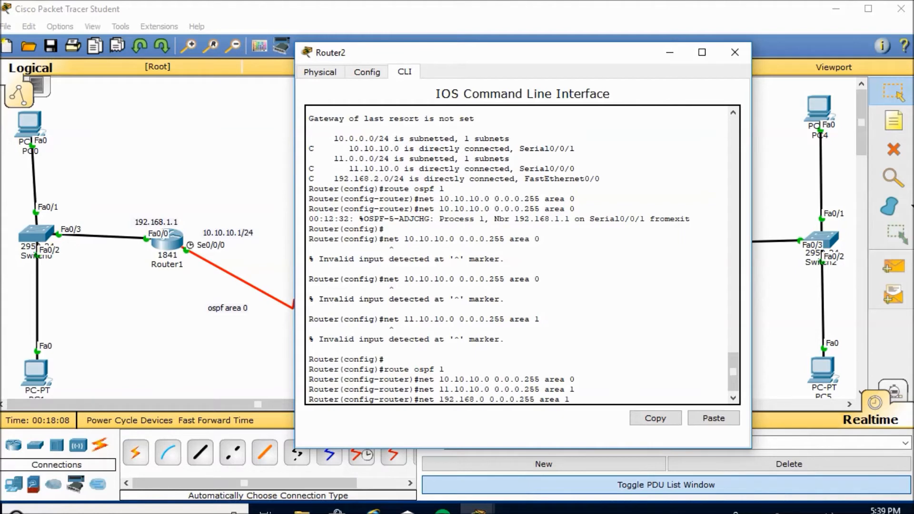
{"action": "type", "text": "."}
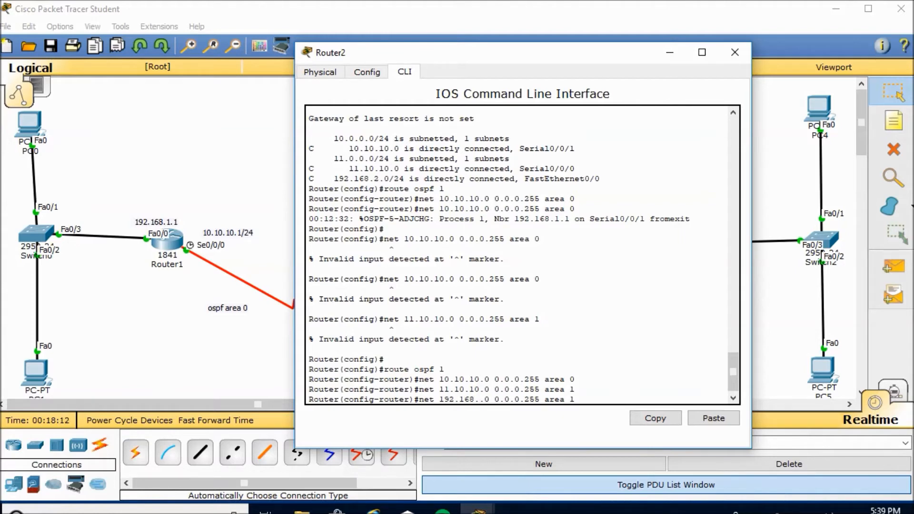
{"action": "type", "text": "2."}
{"action": "key", "text": "BackSpace"}
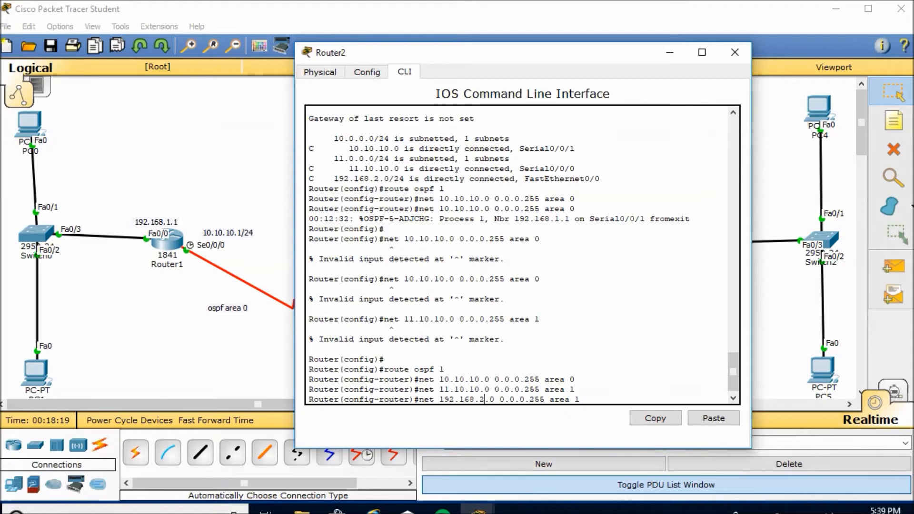
{"action": "key", "text": "Return"}
Reissue the net 192.168.2.0 0.0.0.255 command on Router2 with area 0 instead
{"action": "key", "text": "Up"}
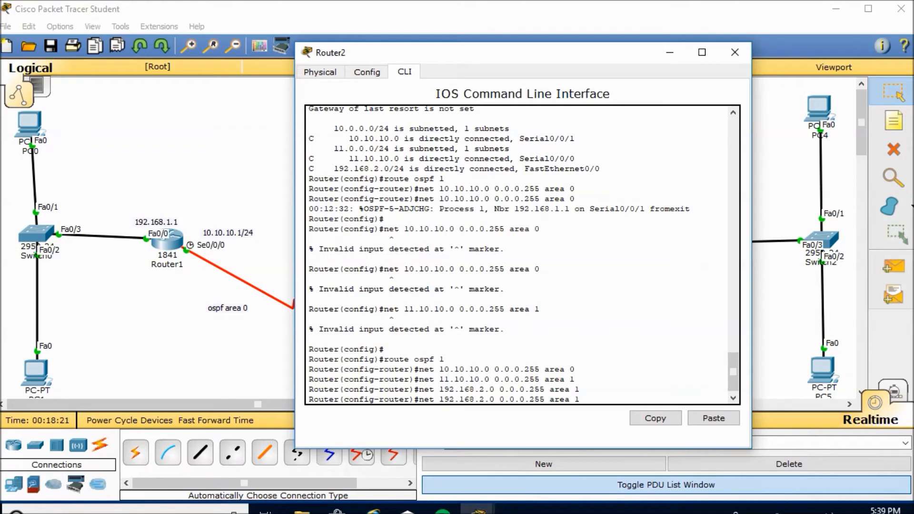
{"action": "key", "text": "BackSpace"}
{"action": "type", "text": "0"}
{"action": "key", "text": "Return"}
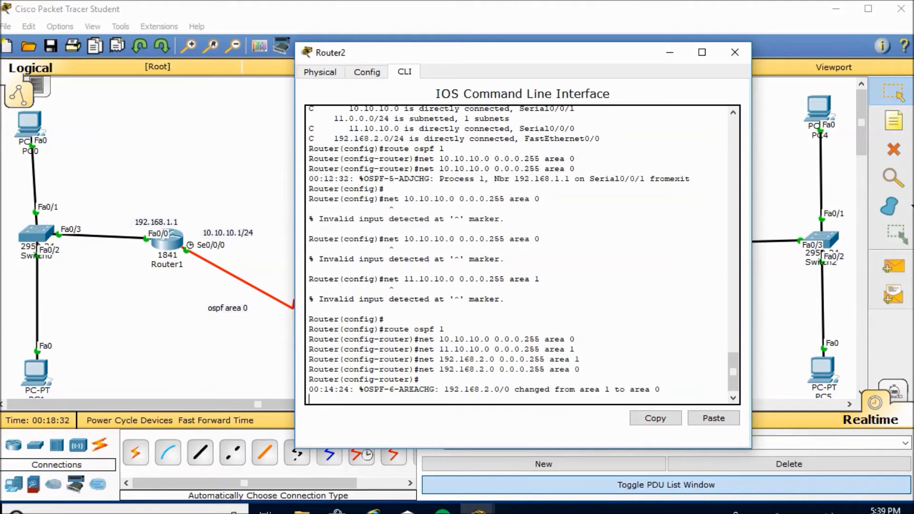
{"action": "key", "text": "Return"}
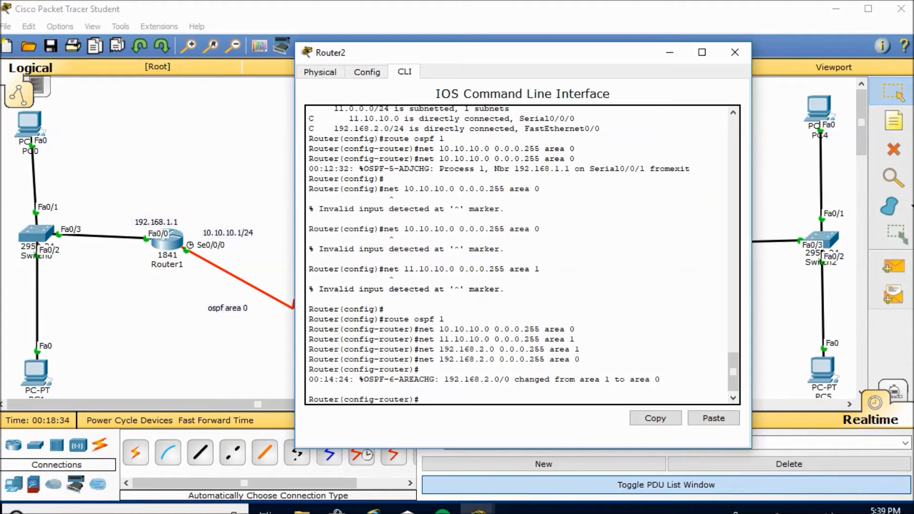
Save Router2's configuration with do copy running-config startup-config, accepting the default destination filename
{"action": "left_click", "coordinate": [713, 418]}
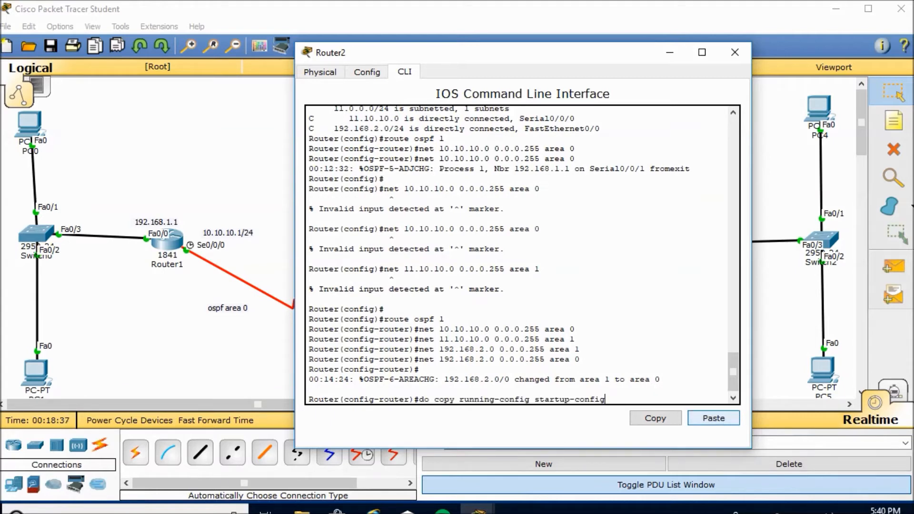
{"action": "key", "text": "Return"}
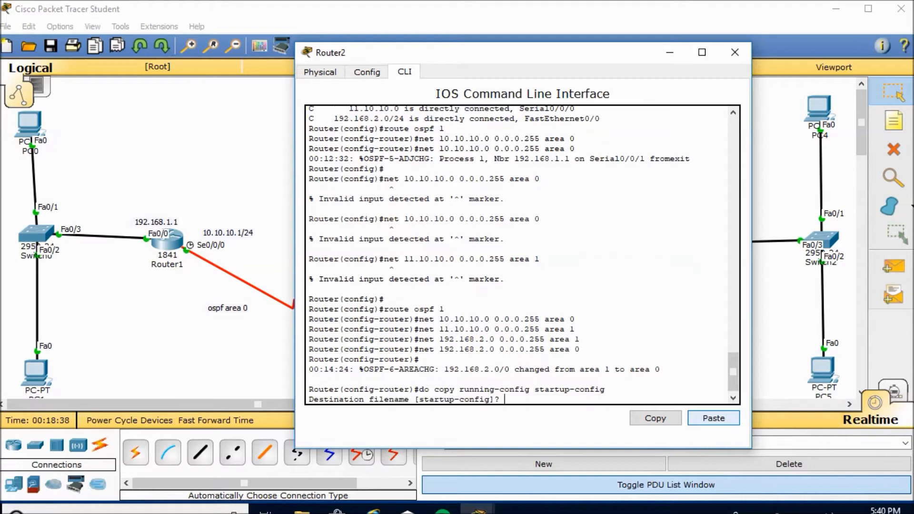
{"action": "key", "text": "Return"}
{"action": "key", "text": "Return"}
{"action": "key", "text": "Return"}
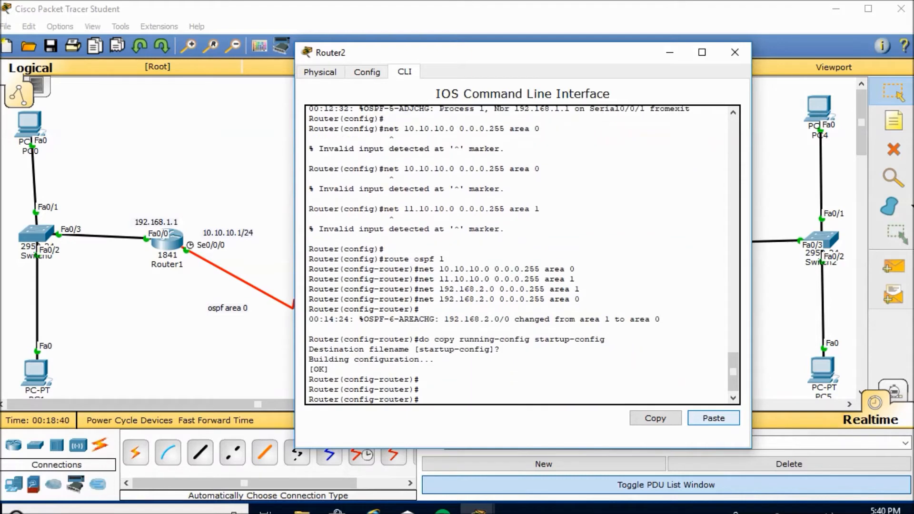
Exit OSPF and global configuration modes on Router2 to return to the privileged EXEC prompt
{"action": "type", "text": "exit"}
{"action": "key", "text": "Return"}
{"action": "type", "text": "exit"}
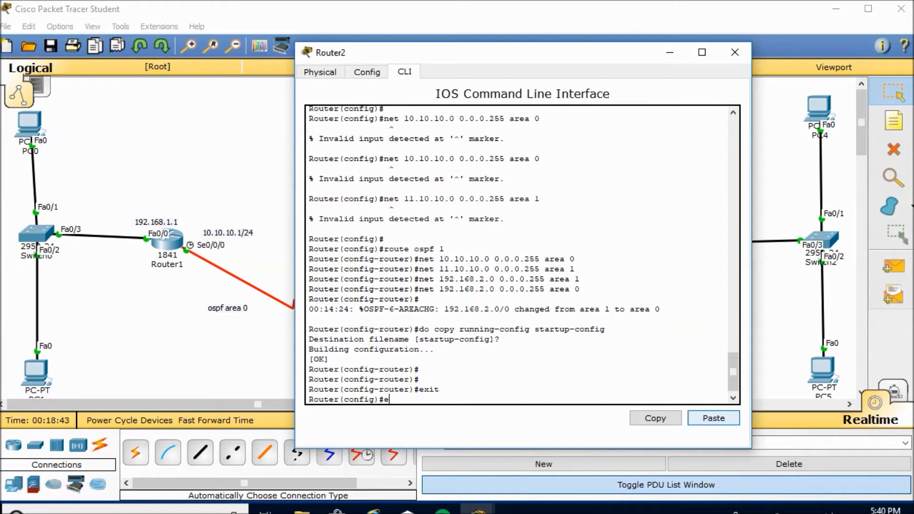
{"action": "key", "text": "Return"}
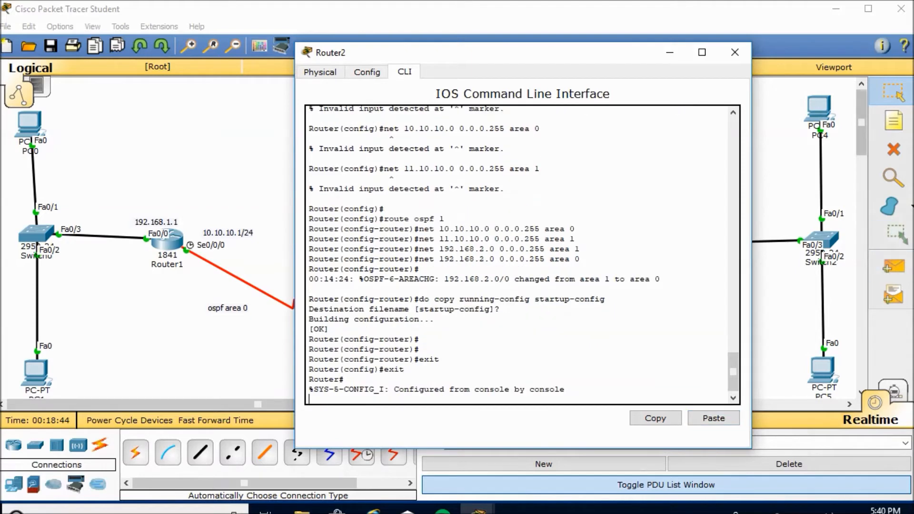
{"action": "key", "text": "Return"}
{"action": "key", "text": "Return"}
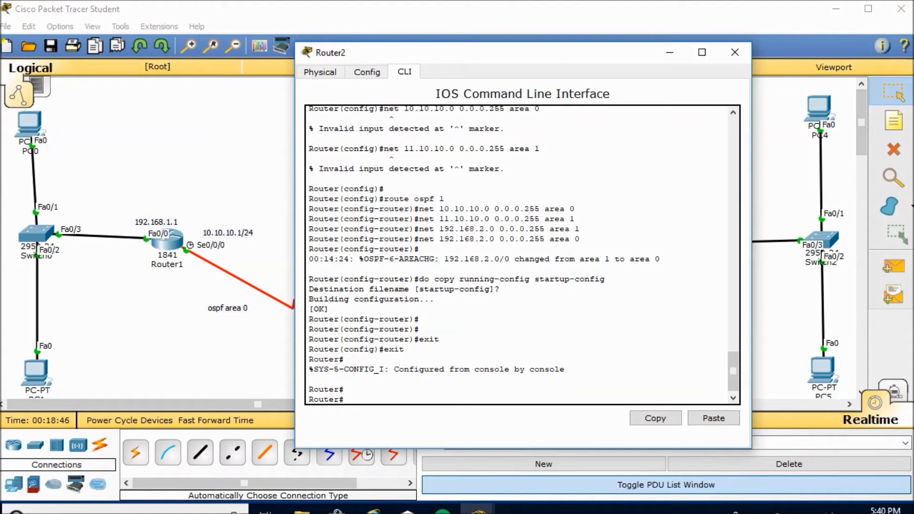
Close Router2's window and display the IP routing table in Router3's command line
{"action": "left_click", "coordinate": [734, 52]}
{"action": "left_click", "coordinate": [654, 245]}
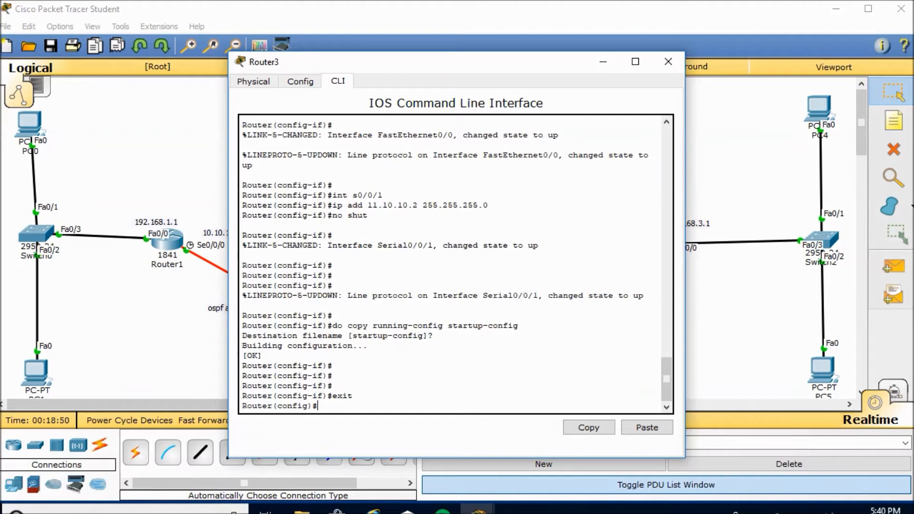
{"action": "type", "text": "do show ip route"}
{"action": "key", "text": "Return"}
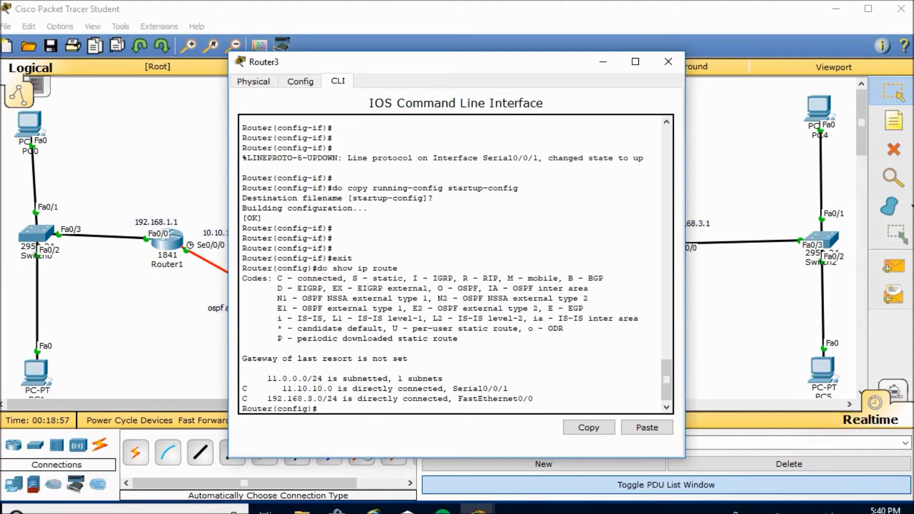
Enter router configuration for OSPF process 1 on Router3
{"action": "type", "text": "route so"}
{"action": "key", "text": "BackSpace"}
{"action": "key", "text": "BackSpace"}
{"action": "type", "text": "ospf 1"}
{"action": "key", "text": "Return"}
Advertise network 11.10.10.0 with wildcard mask 0.0.0.255 in OSPF area 1 on Router3
{"action": "type", "text": "net"}
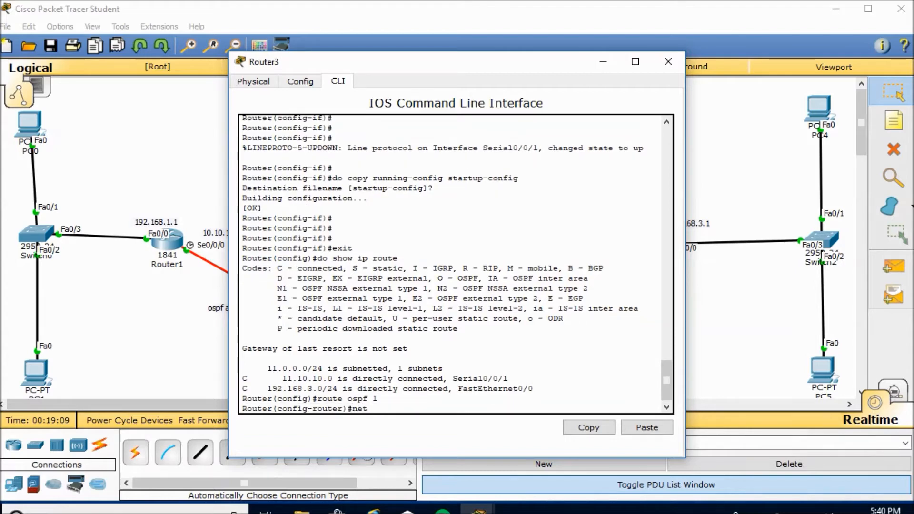
{"action": "type", "text": " 11.10.10.0. 0.0.0.255 ar"}
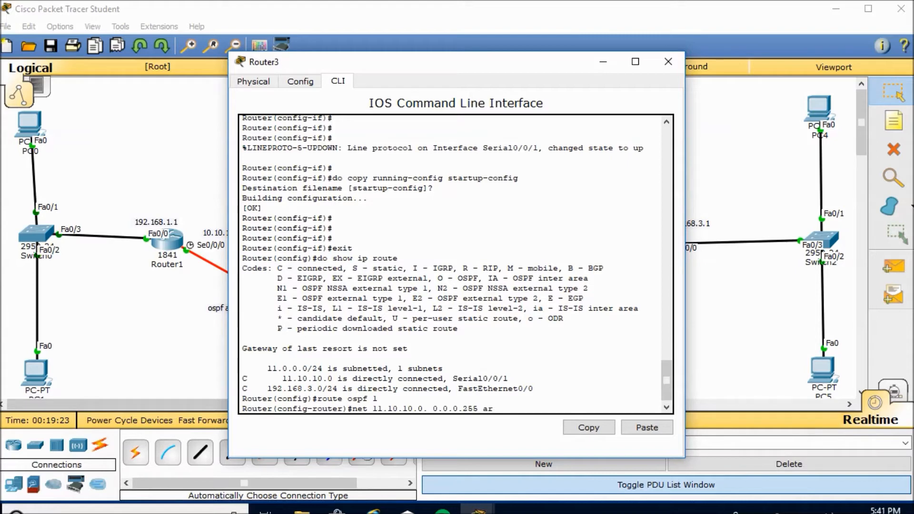
{"action": "type", "text": "ea 1"}
{"action": "key", "text": "Return"}
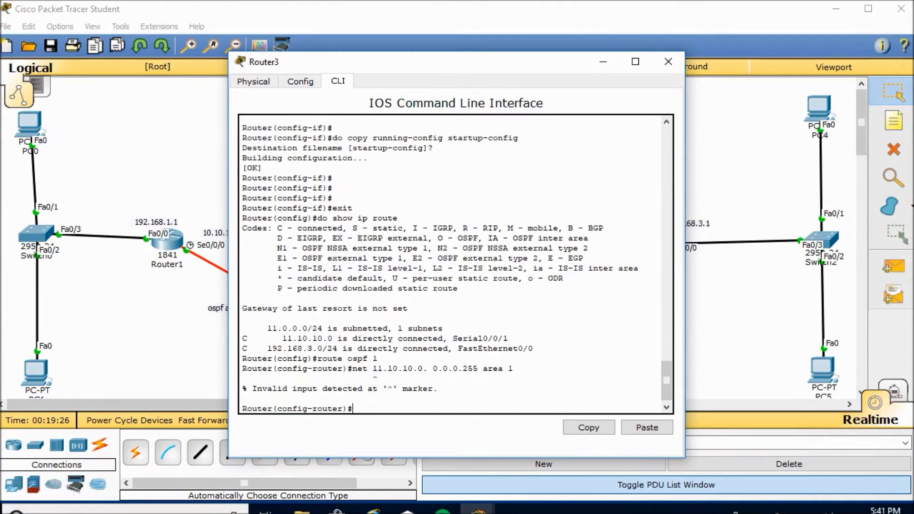
{"action": "key", "text": "Up"}
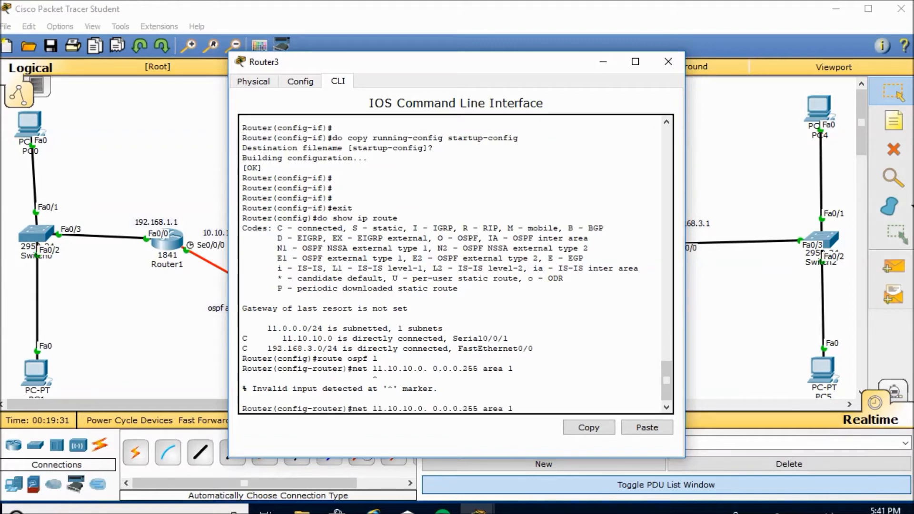
{"action": "key", "text": "Left"}
{"action": "key", "text": "Left"}
{"action": "key", "text": "Left"}
{"action": "key", "text": "Left"}
{"action": "key", "text": "Left"}
{"action": "key", "text": "Left"}
{"action": "key", "text": "Left"}
{"action": "key", "text": "Left"}
{"action": "key", "text": "Left"}
{"action": "key", "text": "Left"}
{"action": "key", "text": "Left"}
{"action": "key", "text": "Left"}
{"action": "key", "text": "Left"}
{"action": "key", "text": "Left"}
{"action": "key", "text": "Left"}
{"action": "key", "text": "Left"}
{"action": "key", "text": "Left"}
{"action": "key", "text": "BackSpace"}
{"action": "key", "text": "Return"}
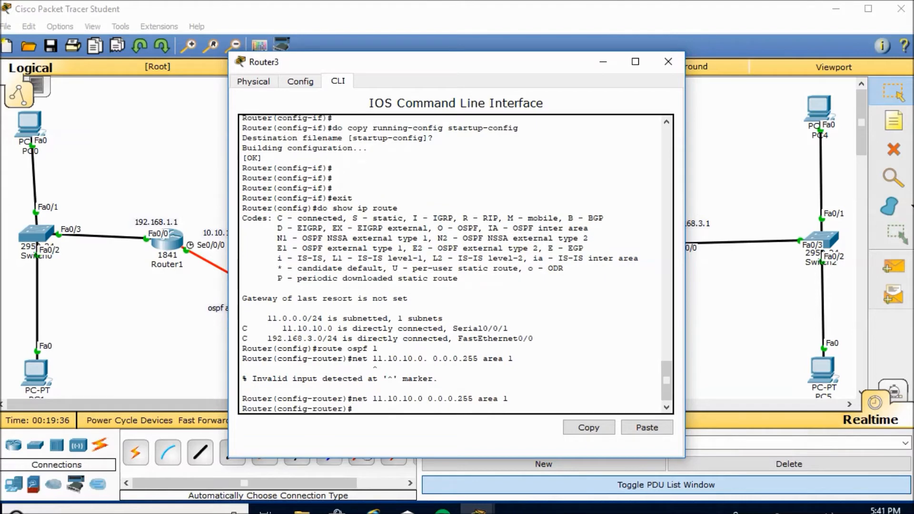
{"action": "key", "text": "Up"}
{"action": "key", "text": "Left"}
{"action": "key", "text": "Left"}
{"action": "key", "text": "Left"}
{"action": "key", "text": "Left"}
{"action": "key", "text": "Left"}
{"action": "key", "text": "Left"}
{"action": "key", "text": "Left"}
{"action": "key", "text": "Left"}
{"action": "key", "text": "Left"}
{"action": "key", "text": "Left"}
{"action": "key", "text": "Left"}
{"action": "key", "text": "Left"}
{"action": "key", "text": "Left"}
{"action": "key", "text": "Left"}
{"action": "key", "text": "Left"}
{"action": "key", "text": "Left"}
{"action": "key", "text": "Left"}
{"action": "key", "text": "Left"}
{"action": "key", "text": "Left"}
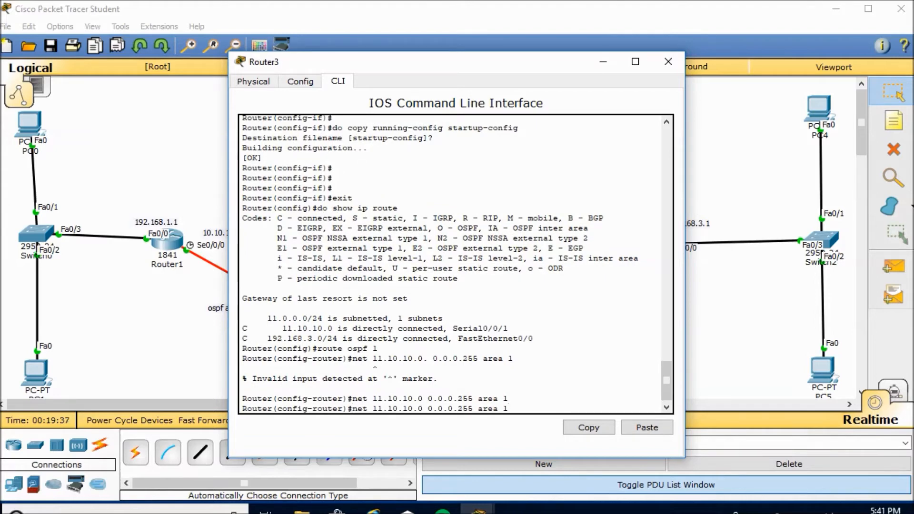
{"action": "key", "text": "BackSpace"}
{"action": "key", "text": "BackSpace"}
{"action": "key", "text": "BackSpace"}
{"action": "key", "text": "BackSpace"}
{"action": "key", "text": "BackSpace"}
{"action": "key", "text": "BackSpace"}
{"action": "key", "text": "BackSpace"}
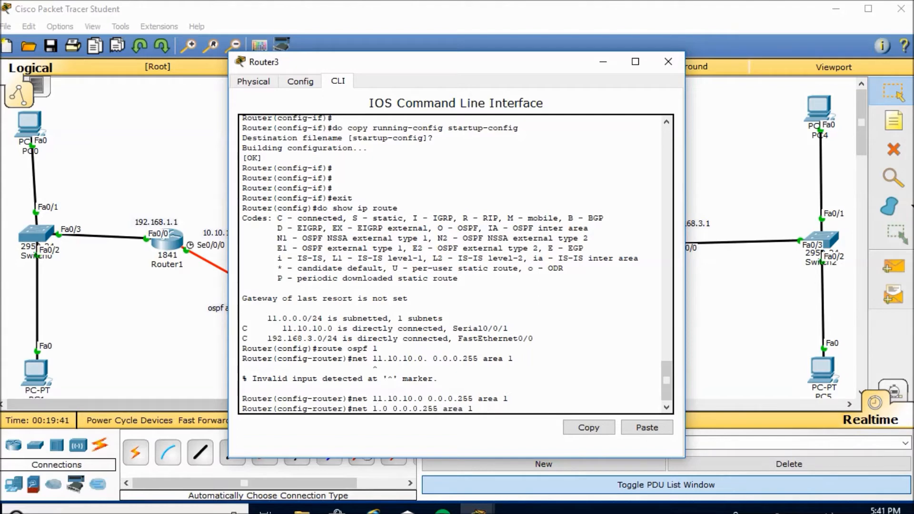
{"action": "key", "text": "Return"}
{"action": "type", "text": "s"}
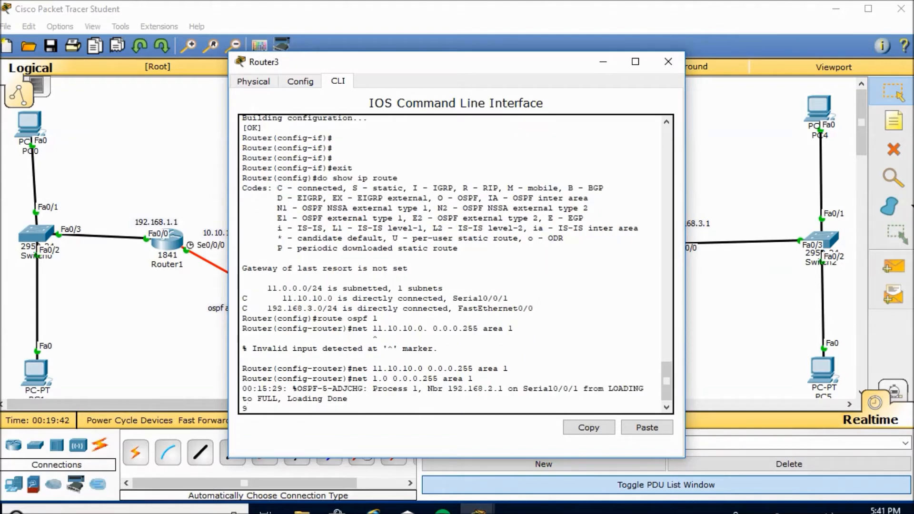
{"action": "key", "text": "BackSpace"}
{"action": "key", "text": "Up"}
{"action": "key", "text": "Up"}
{"action": "key", "text": "Up"}
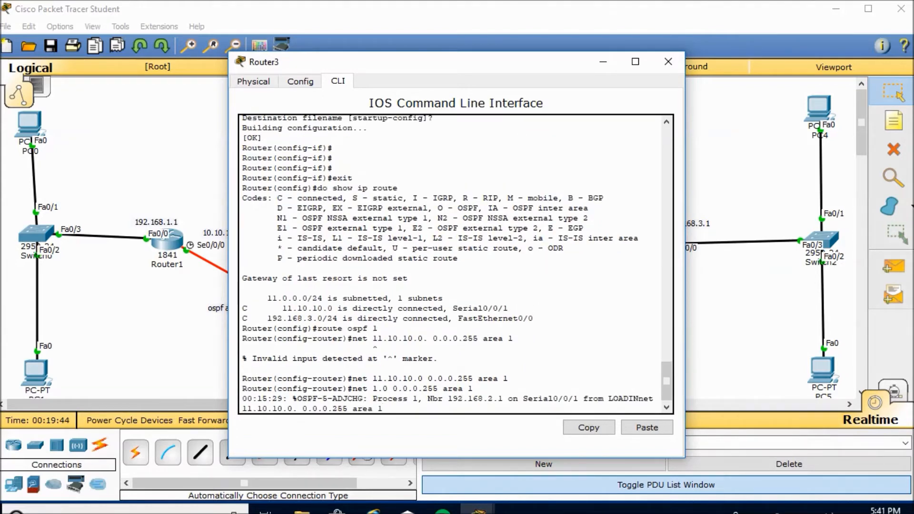
{"action": "key", "text": "Return"}
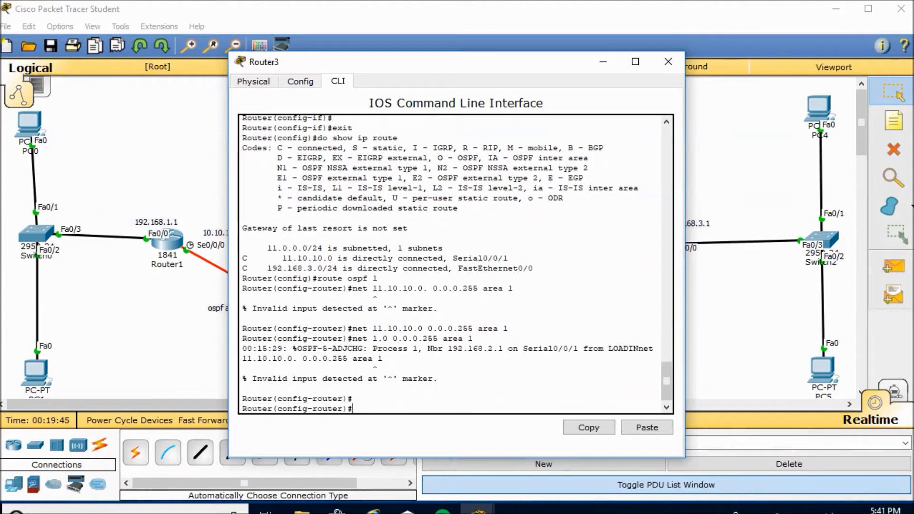
Try to rework the recalled network statement to advertise 192.168.3.0 with wildcard mask 0.0.0.255 in area 1
{"action": "key", "text": "Up"}
{"action": "key", "text": "Left"}
{"action": "key", "text": "Left"}
{"action": "key", "text": "Left"}
{"action": "key", "text": "Left"}
{"action": "key", "text": "Left"}
{"action": "key", "text": "Left"}
{"action": "key", "text": "Left"}
{"action": "key", "text": "Left"}
{"action": "key", "text": "Left"}
{"action": "key", "text": "Left"}
{"action": "key", "text": "Left"}
{"action": "key", "text": "Left"}
{"action": "key", "text": "Left"}
{"action": "key", "text": "Left"}
{"action": "key", "text": "Left"}
{"action": "key", "text": "Left"}
{"action": "key", "text": "Left"}
{"action": "key", "text": "Left"}
{"action": "key", "text": "Left"}
{"action": "key", "text": "Left"}
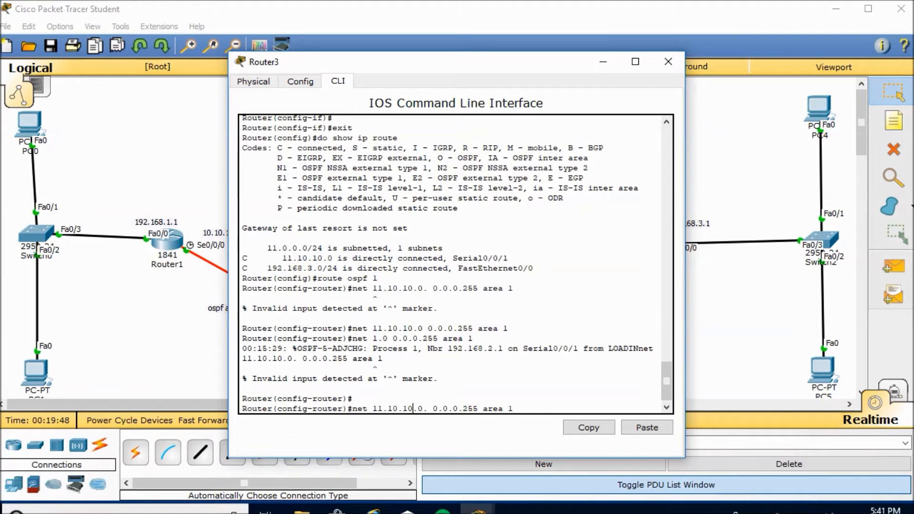
{"action": "key", "text": "BackSpace"}
{"action": "key", "text": "BackSpace"}
{"action": "key", "text": "BackSpace"}
{"action": "key", "text": "BackSpace"}
{"action": "key", "text": "BackSpace"}
{"action": "key", "text": "BackSpace"}
{"action": "key", "text": "BackSpace"}
{"action": "type", "text": "192."}
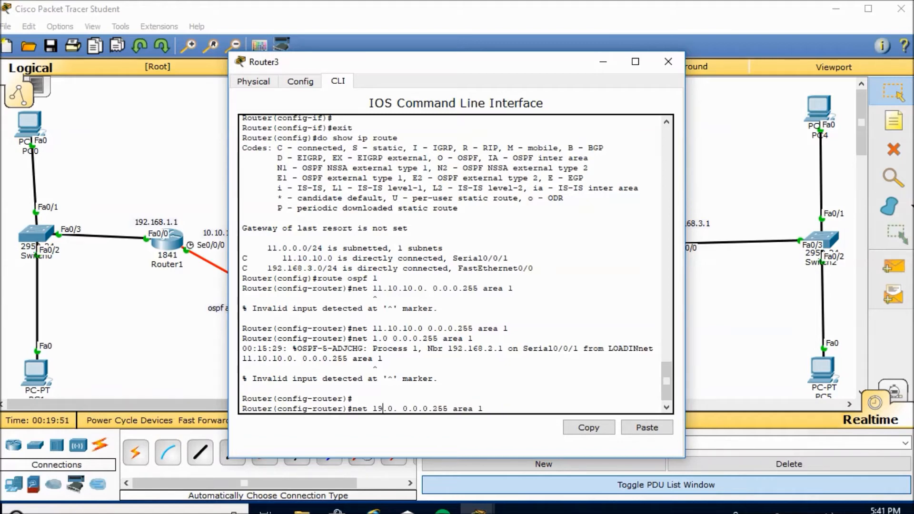
{"action": "key", "text": "Right"}
{"action": "type", "text": "68"}
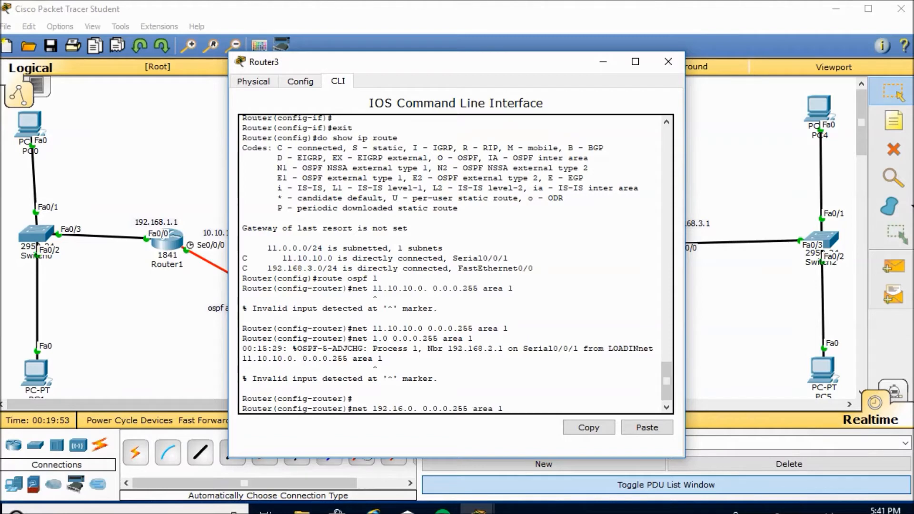
{"action": "type", "text": ".3"}
{"action": "key", "text": "Return"}
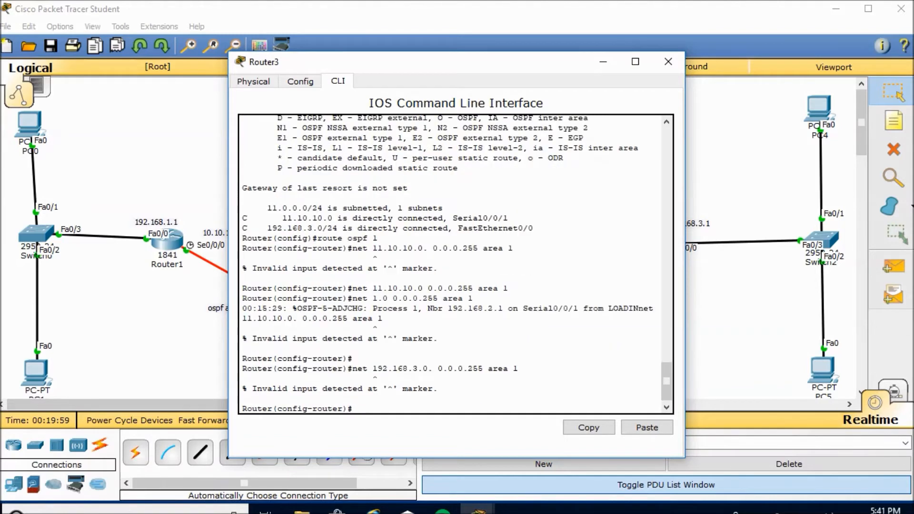
Reissue the OSPF process 1 command and retry the recalled 192.168.3.0 network statement for area 1
{"action": "key", "text": "Return"}
{"action": "key", "text": "Up"}
{"action": "key", "text": "Up"}
{"action": "key", "text": "Up"}
{"action": "key", "text": "Up"}
{"action": "key", "text": "Up"}
{"action": "key", "text": "Up"}
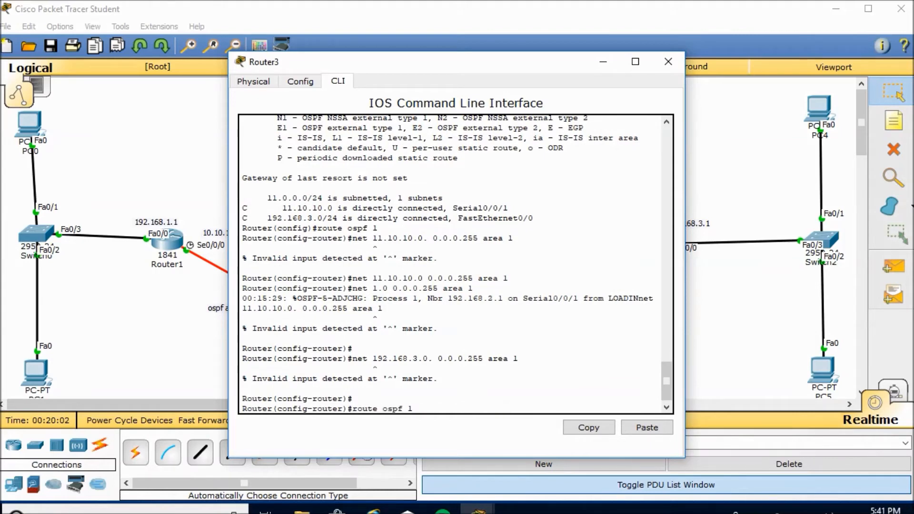
{"action": "key", "text": "Return"}
{"action": "key", "text": "Up"}
{"action": "key", "text": "Up"}
{"action": "key", "text": "Up"}
{"action": "key", "text": "Down"}
{"action": "key", "text": "Return"}
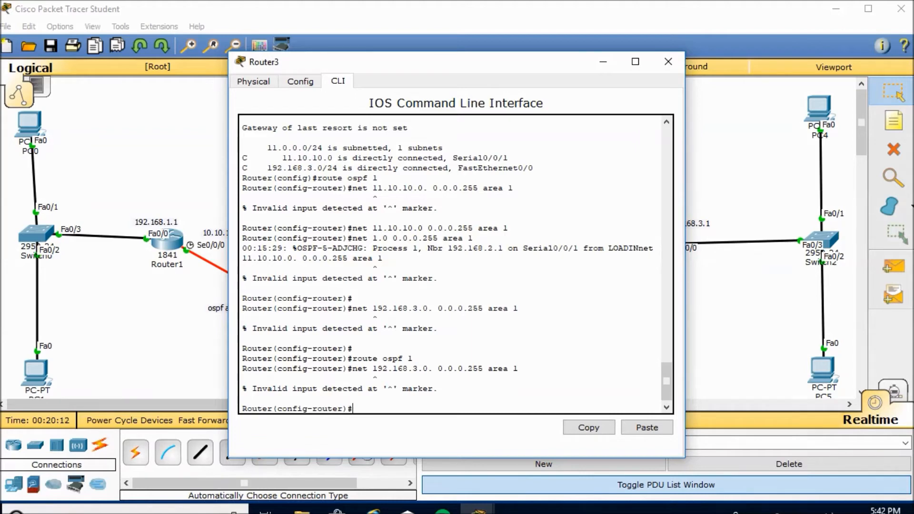
{"action": "key", "text": "Up"}
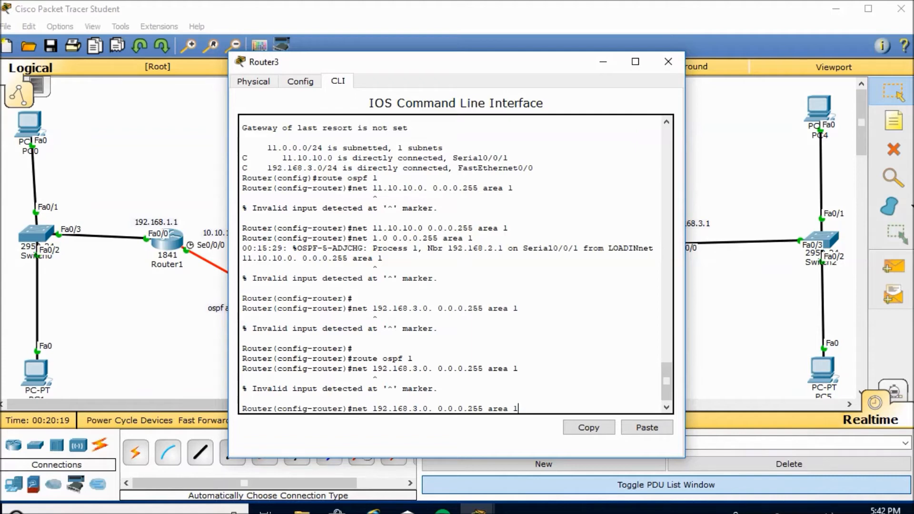
{"action": "key", "text": "Up"}
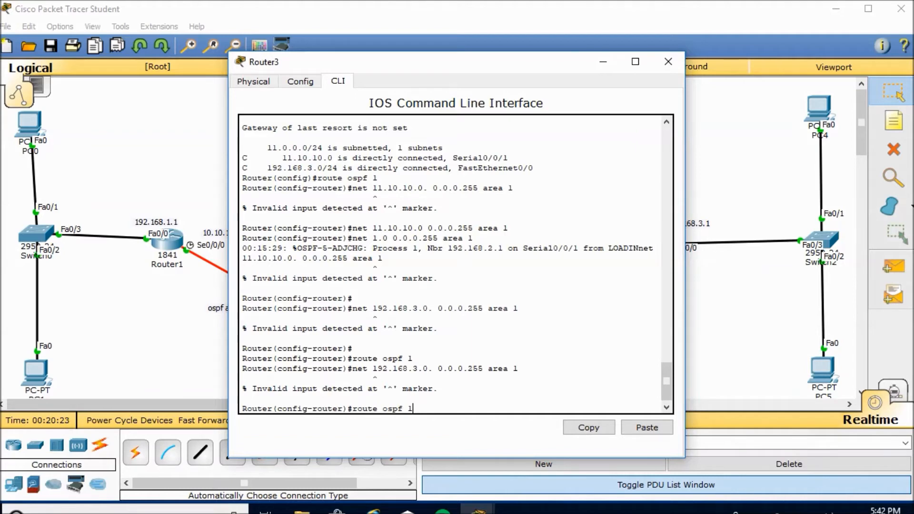
{"action": "key", "text": "Return"}
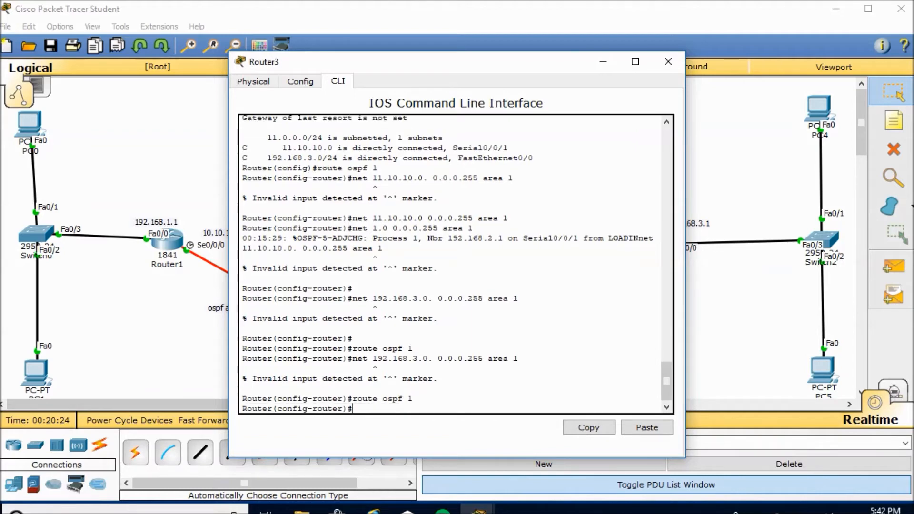
{"action": "key", "text": "Up"}
{"action": "key", "text": "Up"}
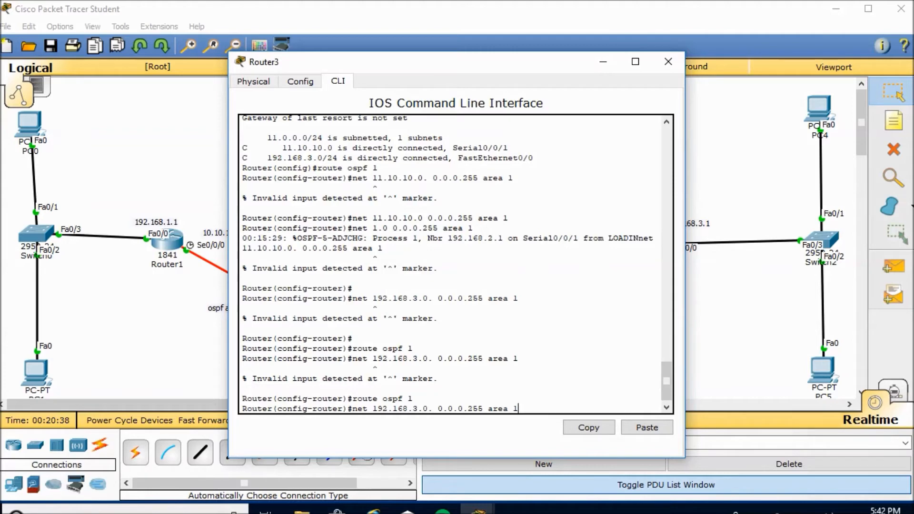
{"action": "key", "text": "Return"}
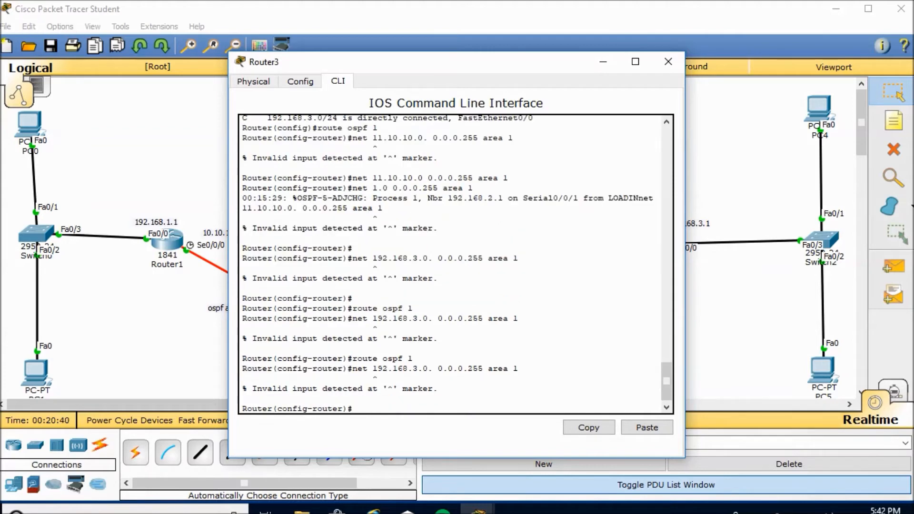
Re-enter OSPF process 1 and advertise network 192.168.3.0 with wildcard mask 0.0.0.255 in area 1
{"action": "left_click_drag", "start_coordinate": [424, 62], "coordinate": [331, 13]}
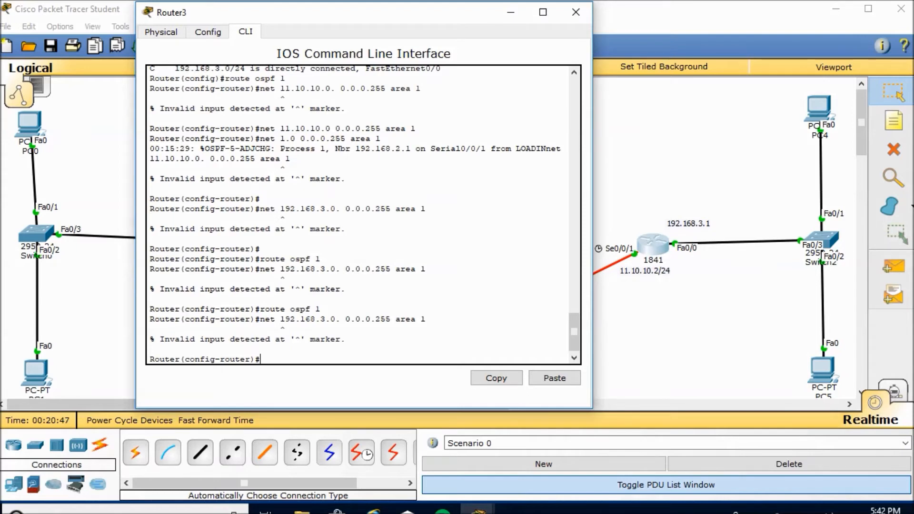
{"action": "type", "text": "route ospf 1"}
{"action": "key", "text": "Return"}
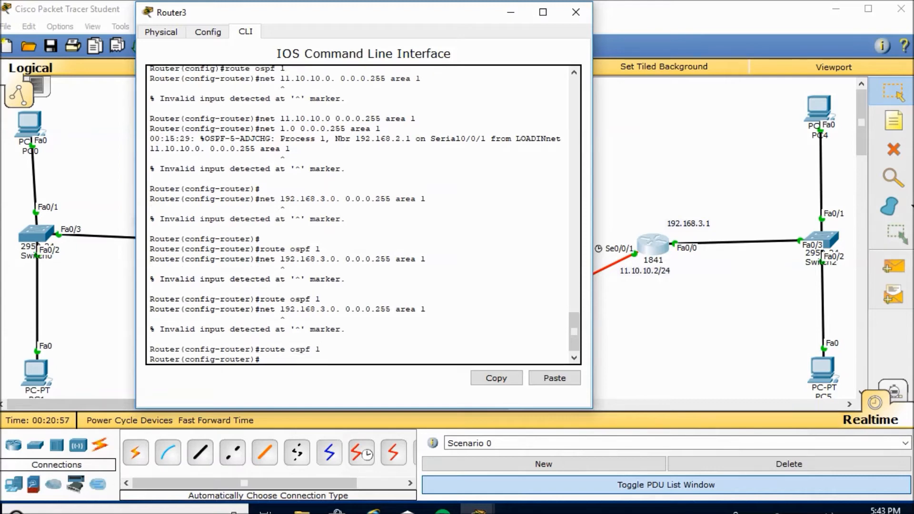
{"action": "type", "text": "net 192.168.3.0 0.0.0"}
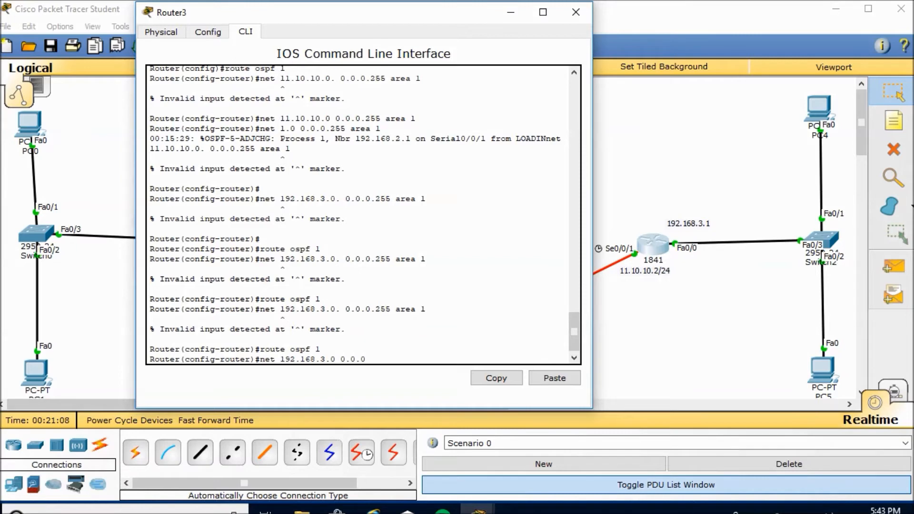
{"action": "type", "text": ".255 area 1"}
{"action": "key", "text": "Return"}
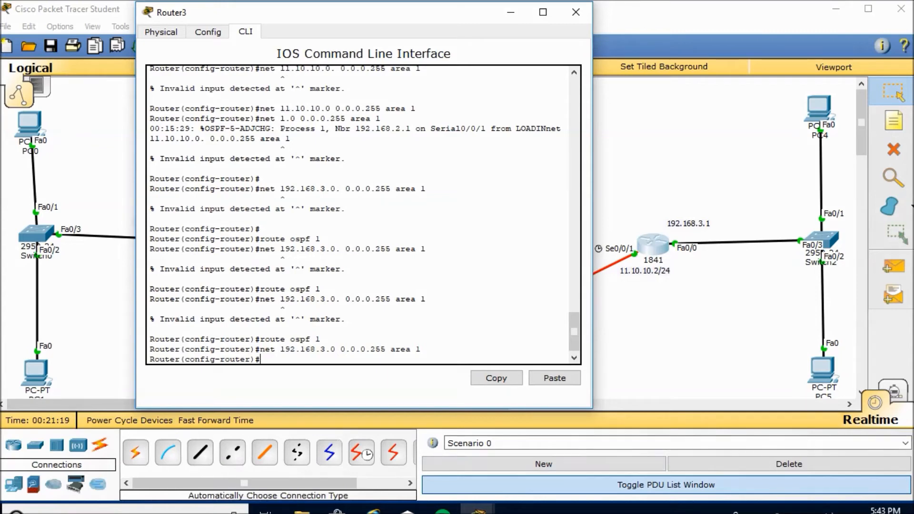
Save Router3's running configuration to startup-config, accepting the default destination filename
{"action": "left_click", "coordinate": [555, 378]}
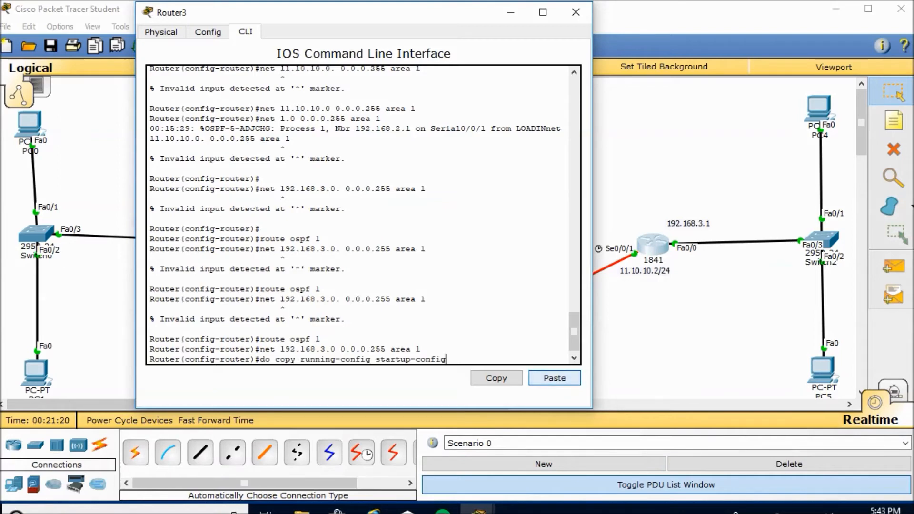
{"action": "key", "text": "Return"}
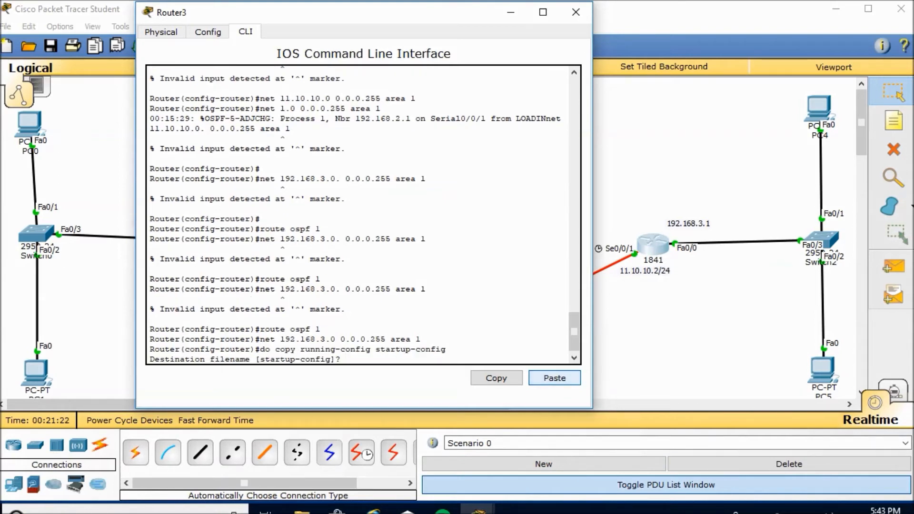
{"action": "key", "text": "Return"}
{"action": "key", "text": "Return"}
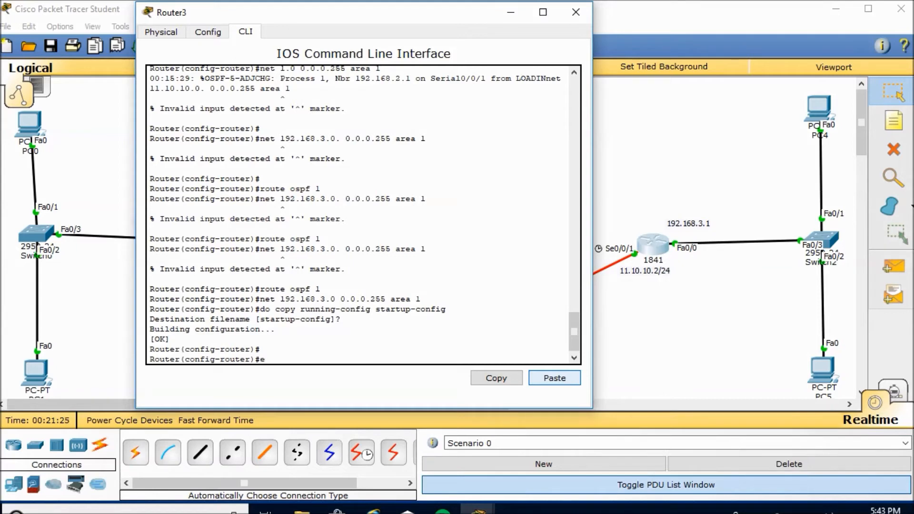
Exit OSPF router configuration mode and close Router3's window
{"action": "type", "text": "xit"}
{"action": "key", "text": "Return"}
{"action": "type", "text": "ez"}
{"action": "key", "text": "BackSpace"}
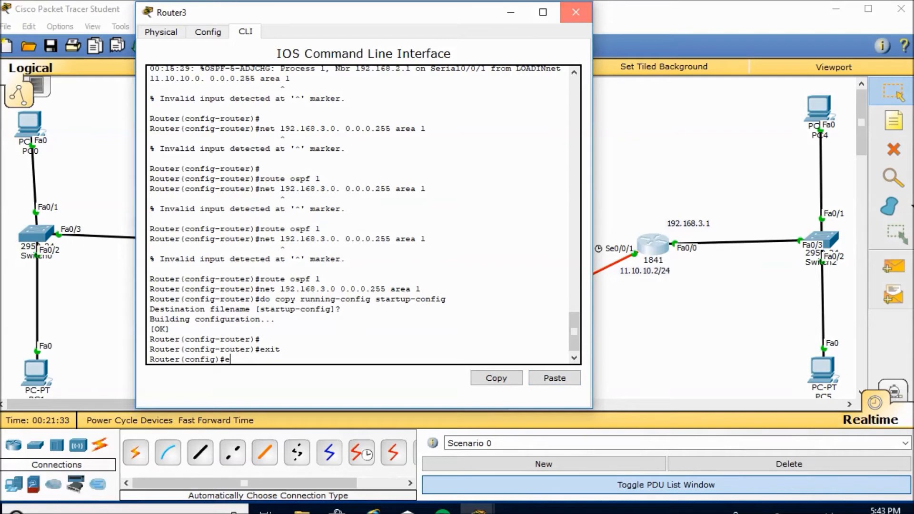
{"action": "left_click", "coordinate": [575, 12]}
{"action": "left_click", "coordinate": [894, 267]}
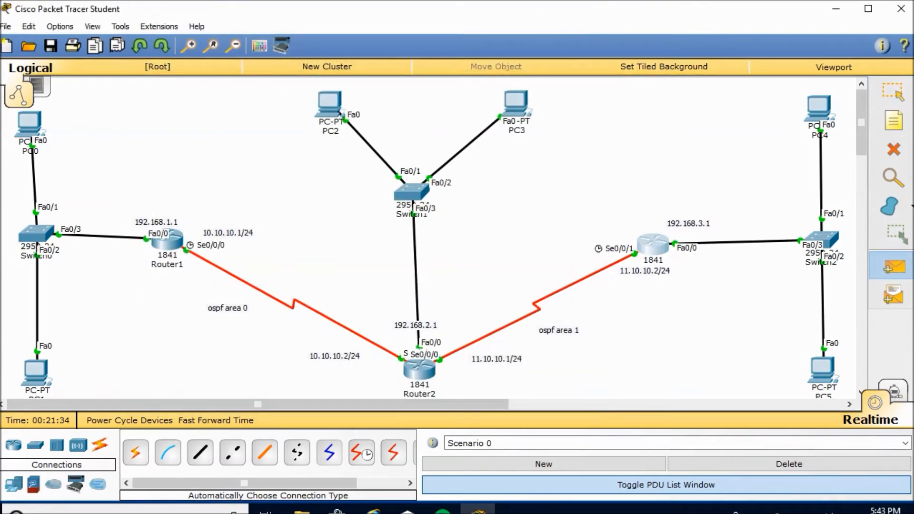
{"action": "left_click", "coordinate": [419, 370]}
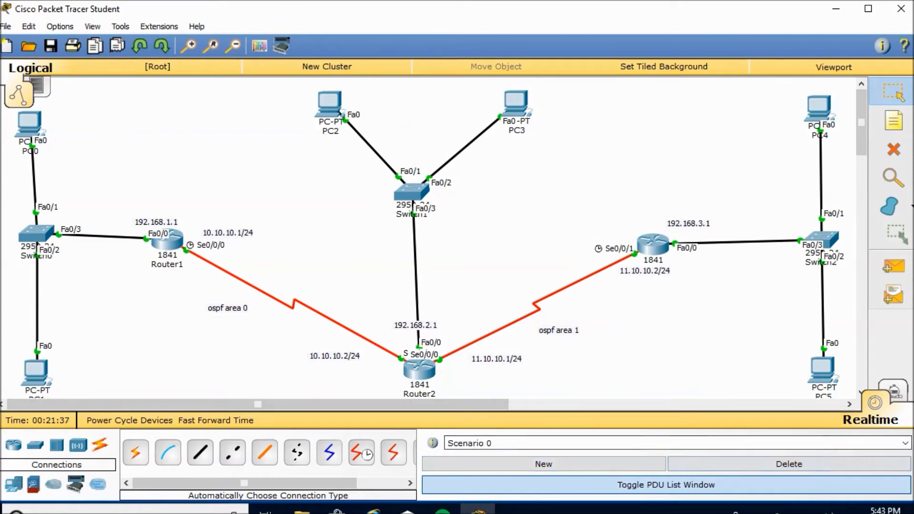
{"action": "left_click", "coordinate": [544, 464]}
{"action": "left_click", "coordinate": [789, 464]}
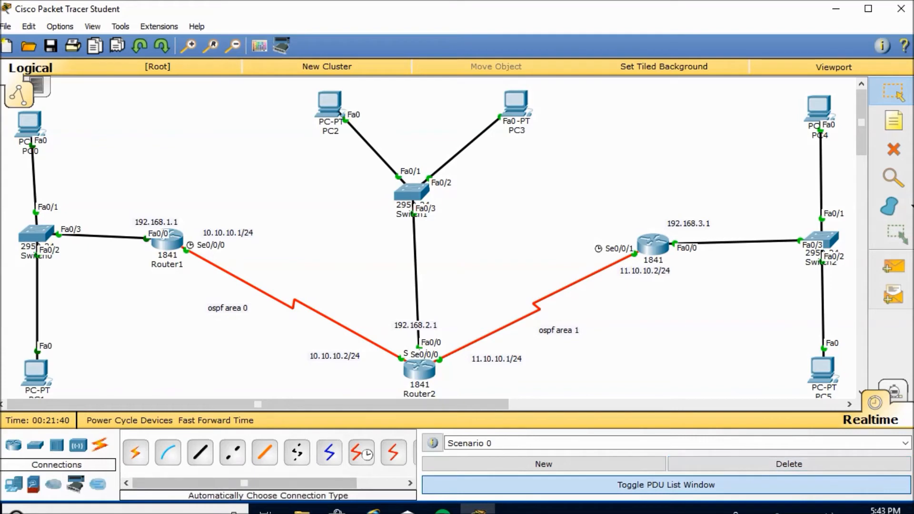
Open the description of Scenario 0
{"action": "left_click", "coordinate": [432, 443]}
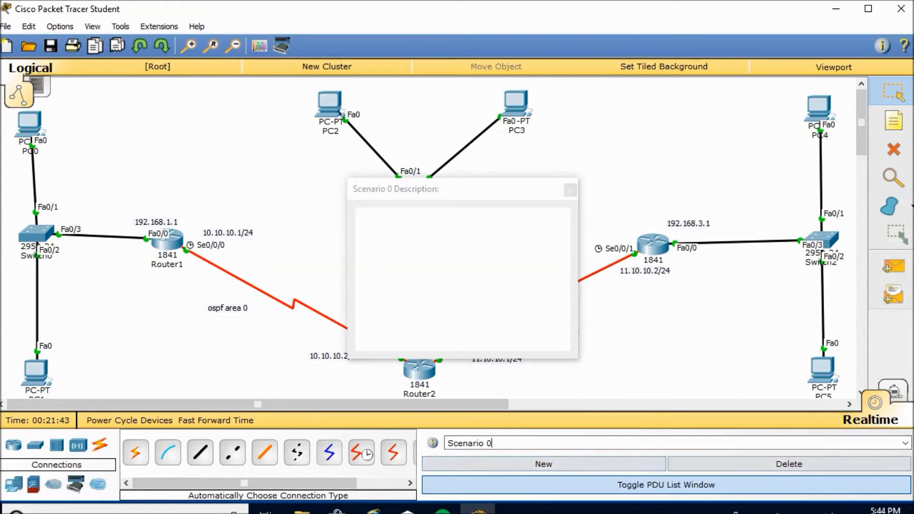
Clear Scenario 0's existing PDU tests from the PDU list and send a simple PDU from Router3 to Router2
{"action": "left_click", "coordinate": [666, 485]}
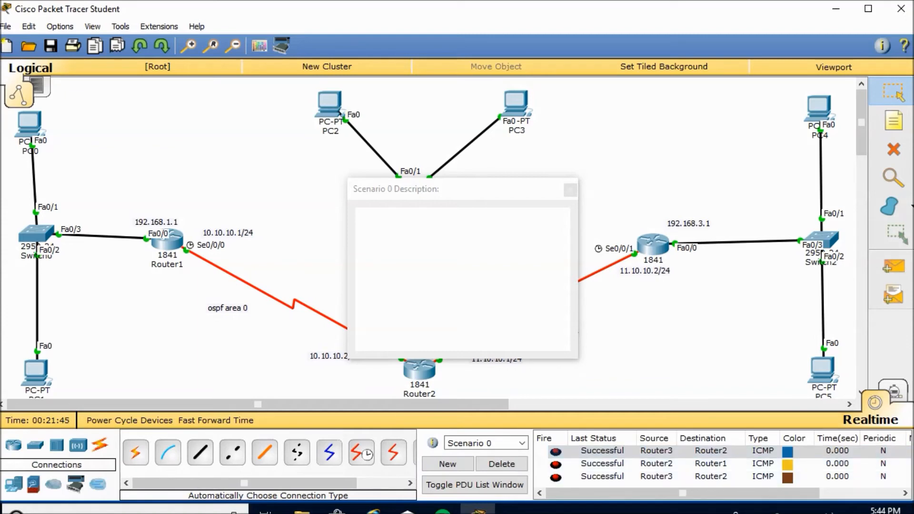
{"action": "left_click", "coordinate": [502, 464]}
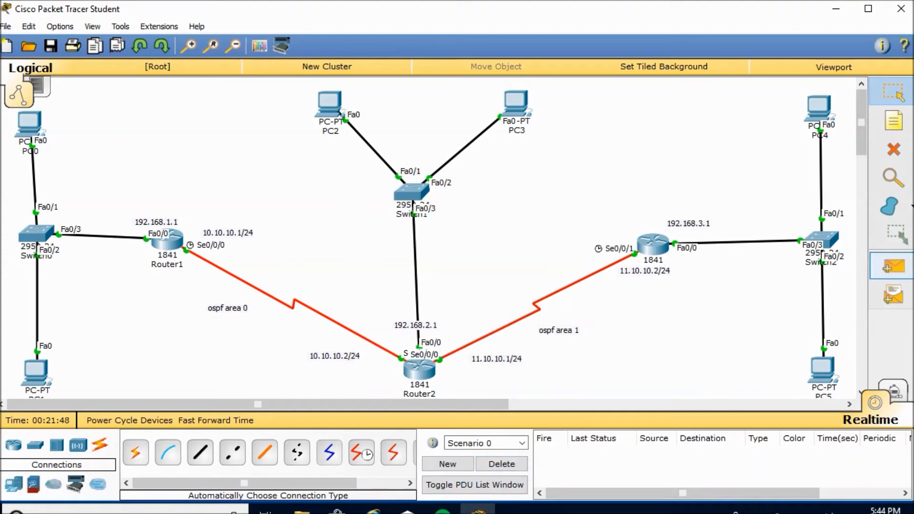
{"action": "left_click", "coordinate": [893, 266]}
{"action": "left_click", "coordinate": [419, 369]}
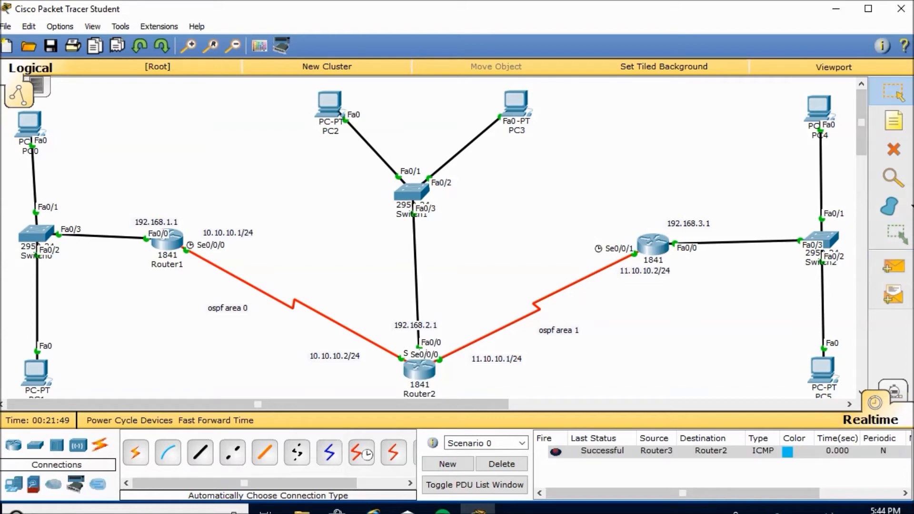
Send a simple PDU from Router3 to Router1 and another from Router3 to Router2
{"action": "left_click", "coordinate": [893, 267]}
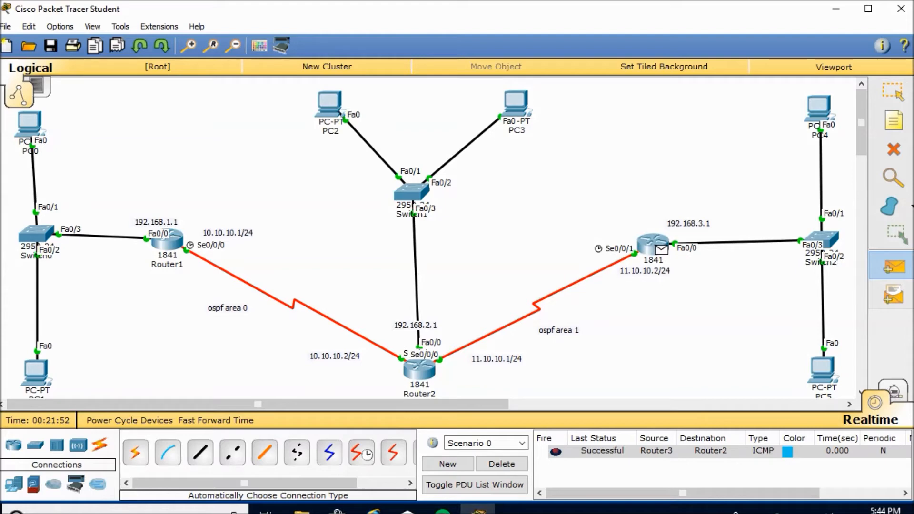
{"action": "left_click", "coordinate": [167, 240]}
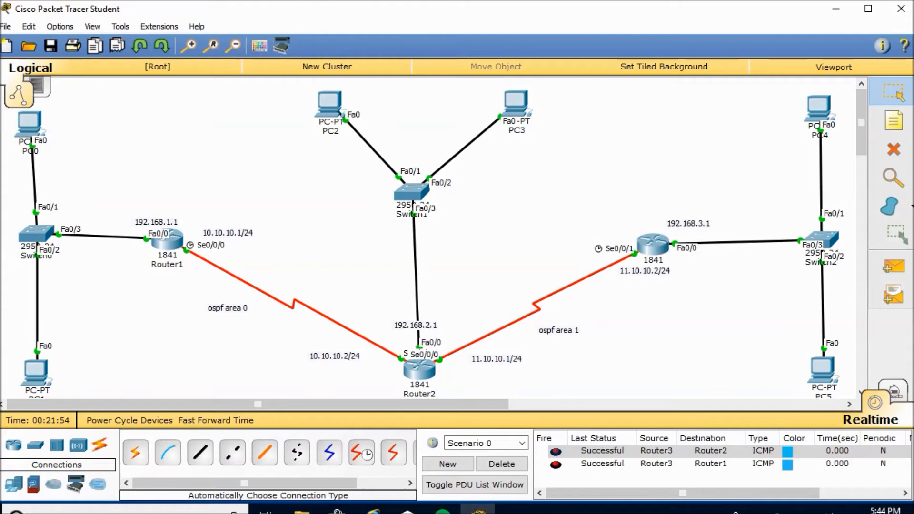
{"action": "left_click", "coordinate": [893, 267]}
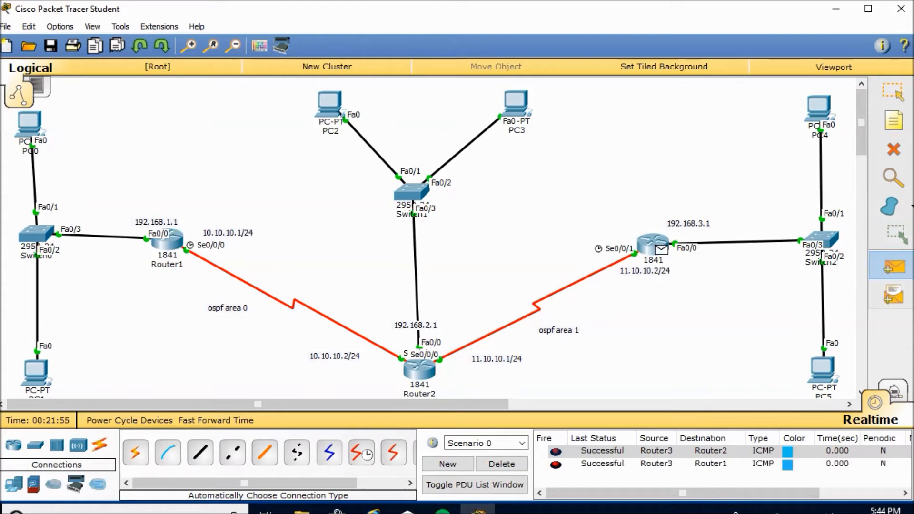
{"action": "left_click", "coordinate": [418, 369]}
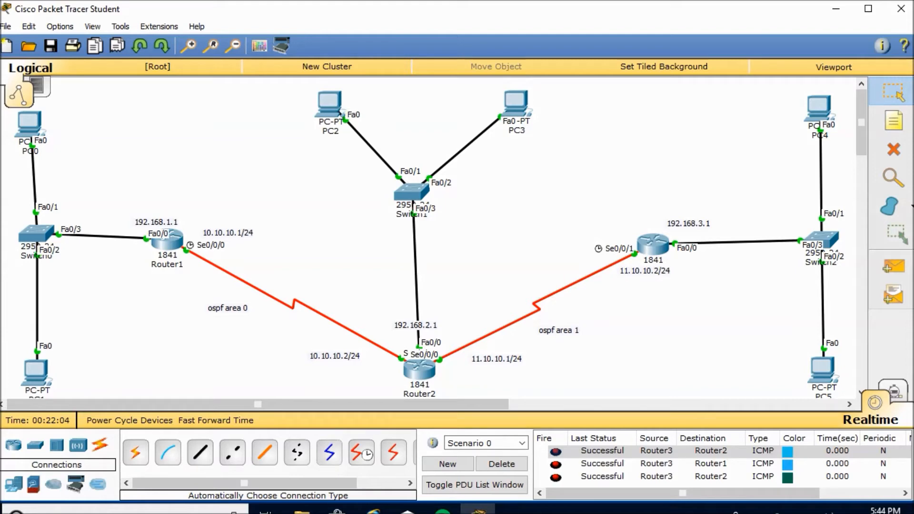
Enter global configuration mode on Router1 and enable its DHCP service
{"action": "mouse_move", "coordinate": [168, 241]}
{"action": "left_click", "coordinate": [167, 240]}
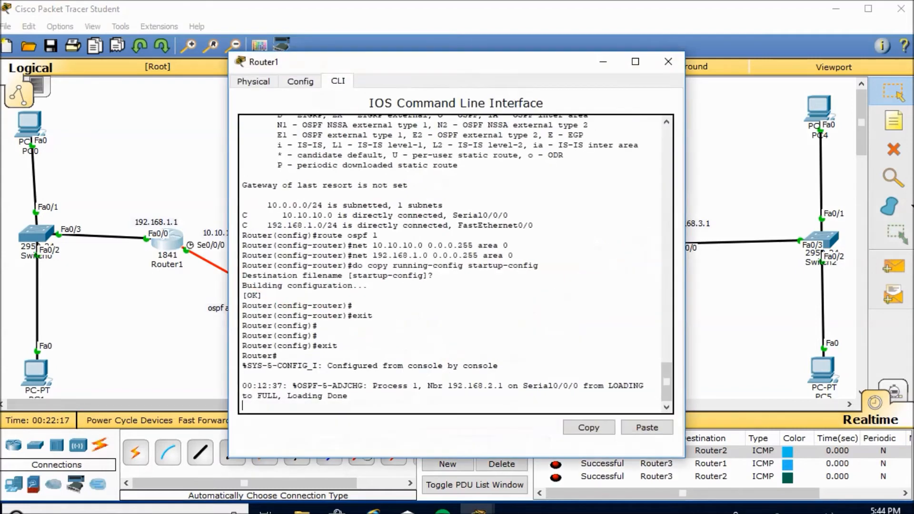
{"action": "key", "text": "Return"}
{"action": "key", "text": "Return"}
{"action": "key", "text": "Return"}
{"action": "key", "text": "Return"}
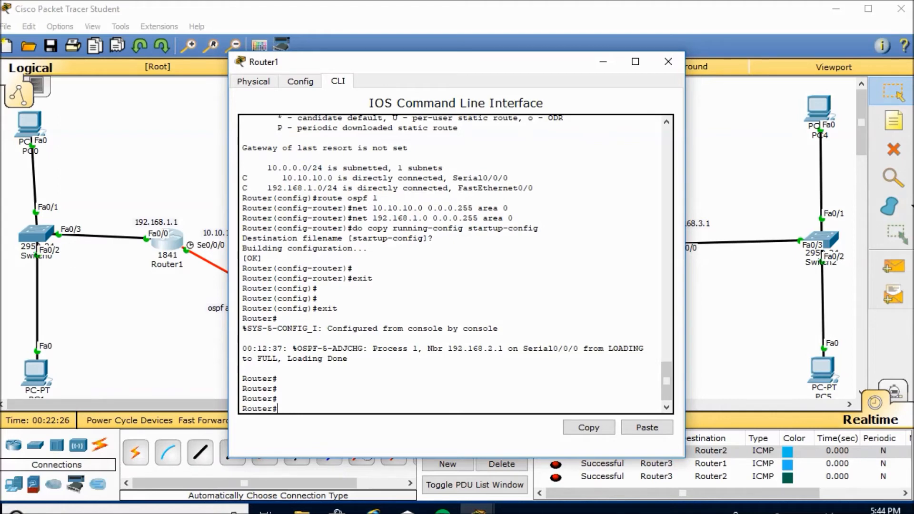
{"action": "type", "text": "conf t"}
{"action": "key", "text": "Return"}
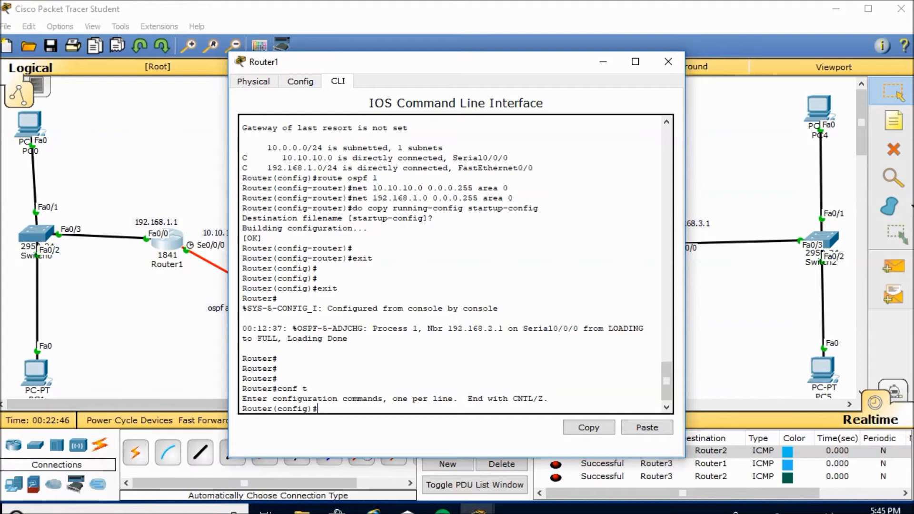
{"action": "type", "text": "service dhcp"}
{"action": "key", "text": "Return"}
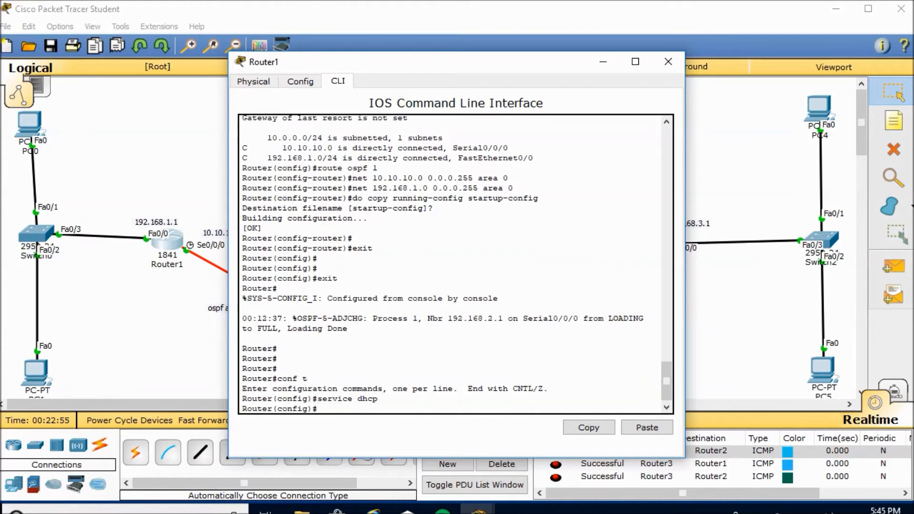
Create a DHCP pool on Router1, using a person's first name as the pool name
{"action": "type", "text": "ip dhcp pool ro"}
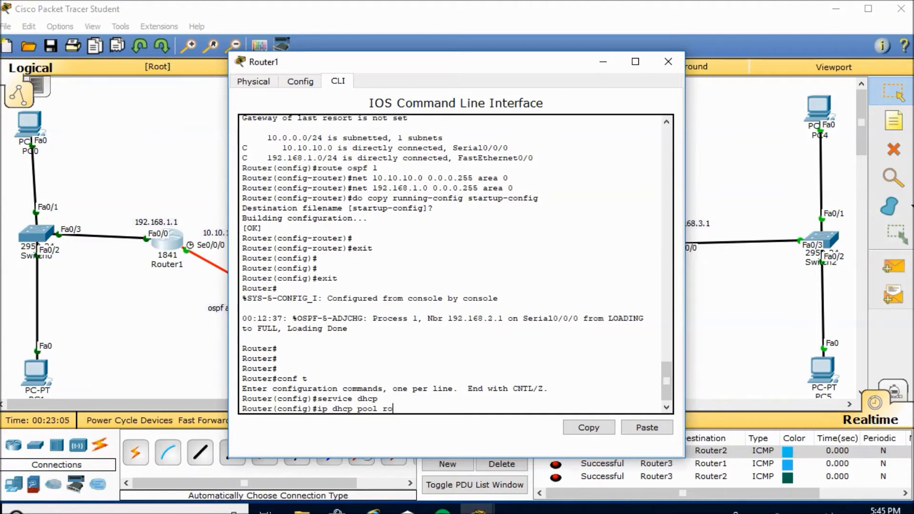
{"action": "type", "text": "hir"}
{"action": "key", "text": "BackSpace"}
{"action": "type", "text": "t"}
{"action": "key", "text": "Return"}
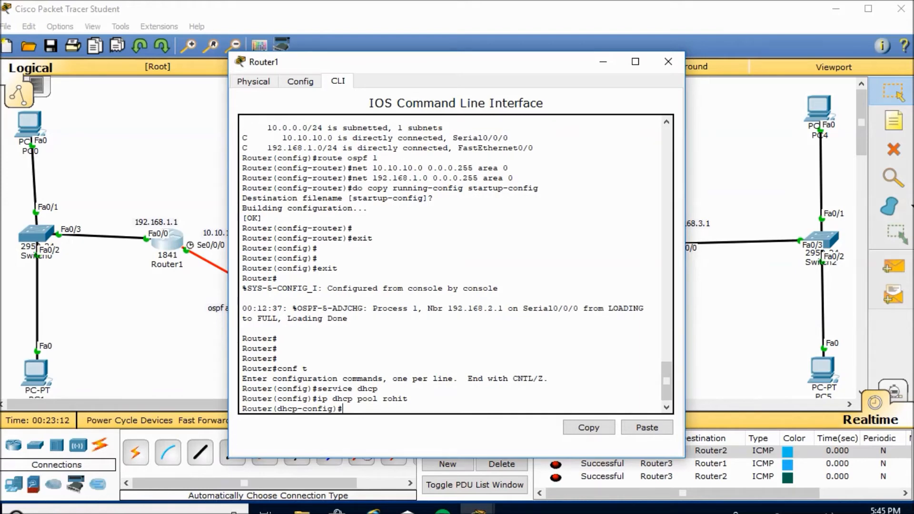
Set the DHCP pool's network to 192.168.1.0 with subnet mask 255.255.255.0
{"action": "type", "text": "net"}
{"action": "type", "text": " 192,"}
{"action": "type", "text": ".168."}
{"action": "type", "text": "1.0"}
{"action": "type", "text": "255.255"}
{"action": "type", "text": ".255."}
{"action": "type", "text": "0"}
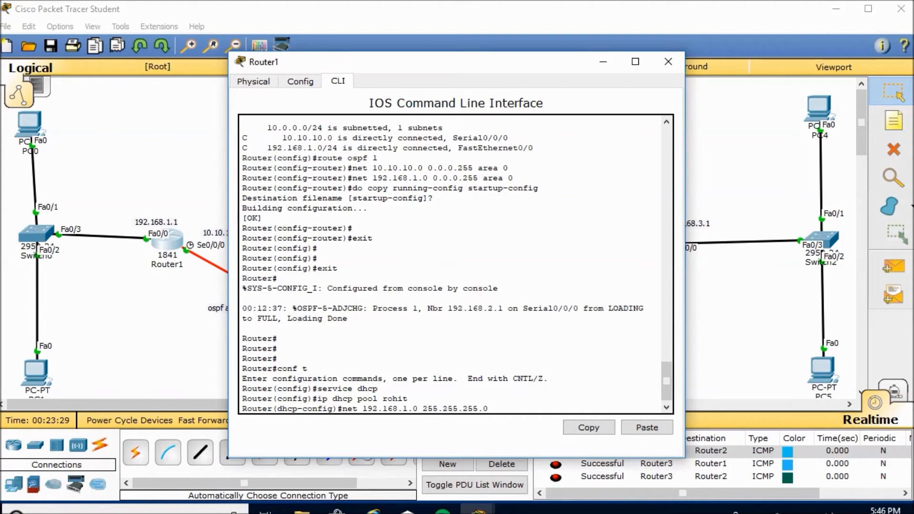
{"action": "key", "text": "Return"}
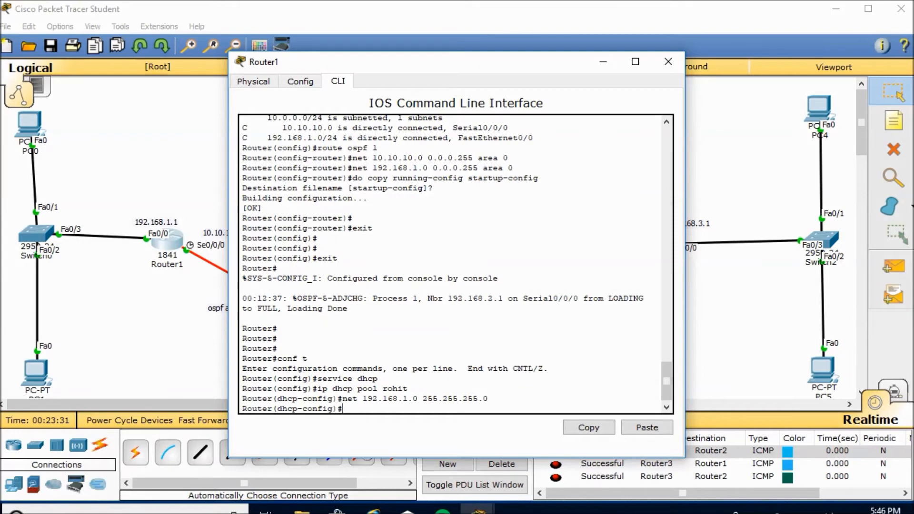
Set the DHCP pool's default router to 192.168.1.1 and its DNS server to 8.8.8.8
{"action": "type", "text": "de"}
{"action": "key", "text": "Tab"}
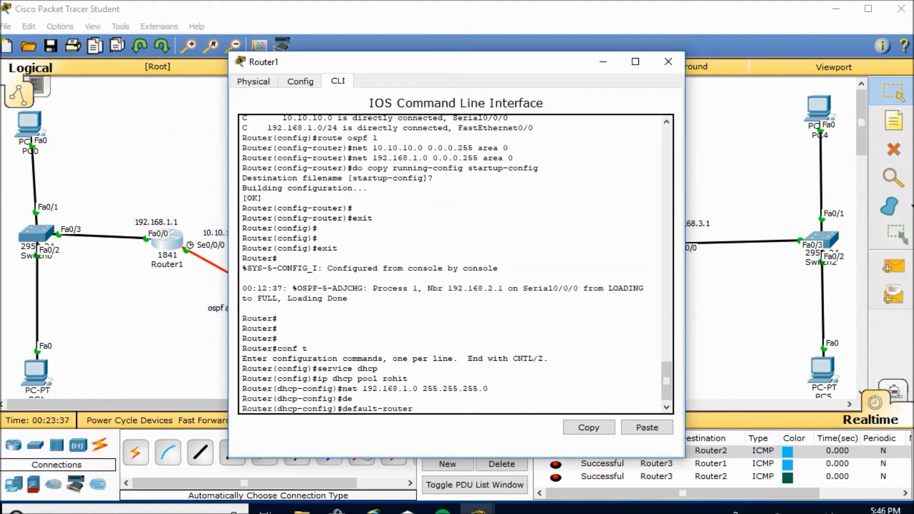
{"action": "type", "text": "192.168.1.1"}
{"action": "key", "text": "Return"}
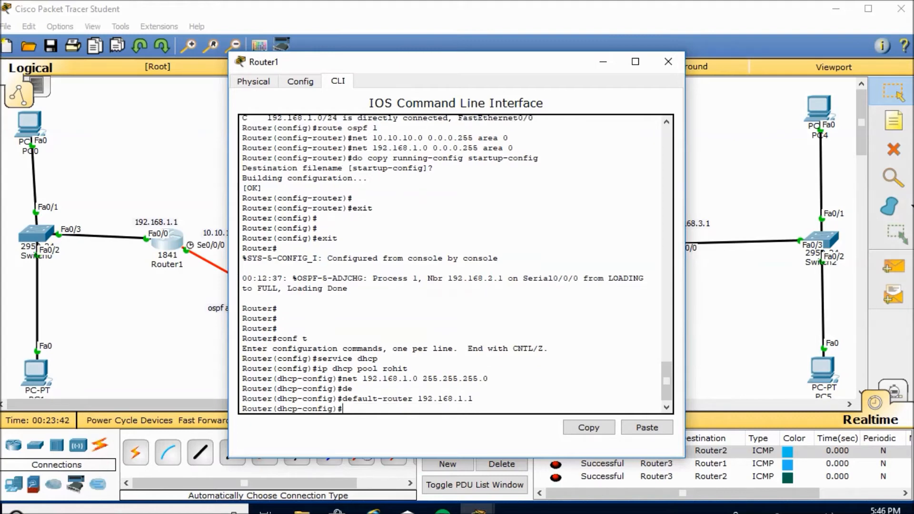
{"action": "type", "text": "dns"}
{"action": "key", "text": "Tab"}
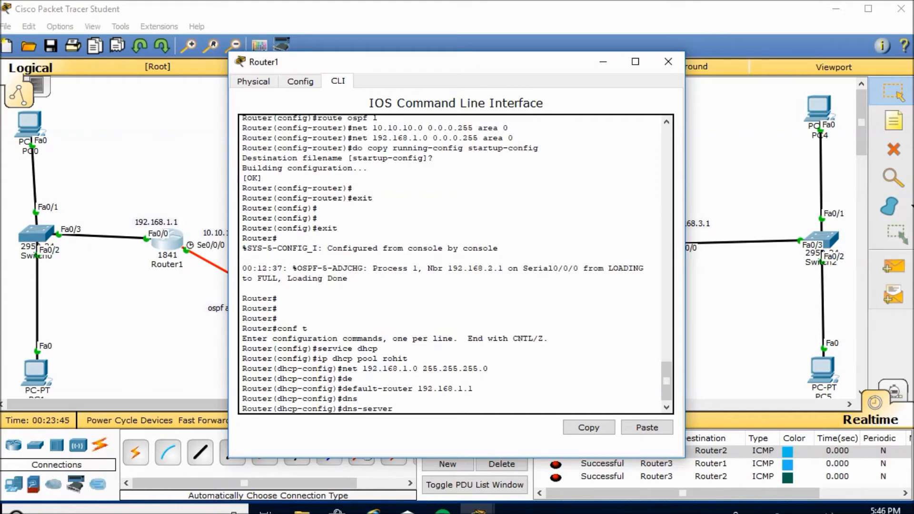
{"action": "type", "text": "8.8.8.8"}
{"action": "key", "text": "Return"}
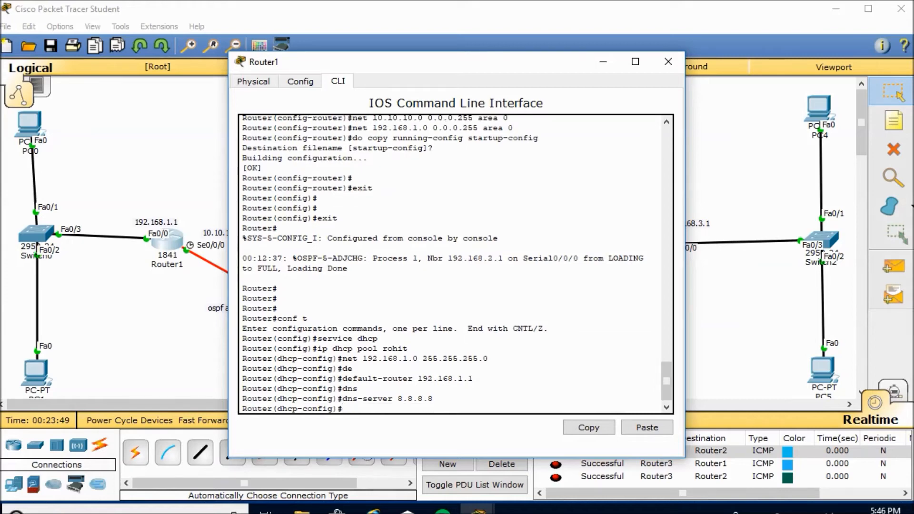
Save Router1's running configuration to startup-config with the default filename, then exit DHCP configuration mode and close the router's window
{"action": "left_click", "coordinate": [647, 427]}
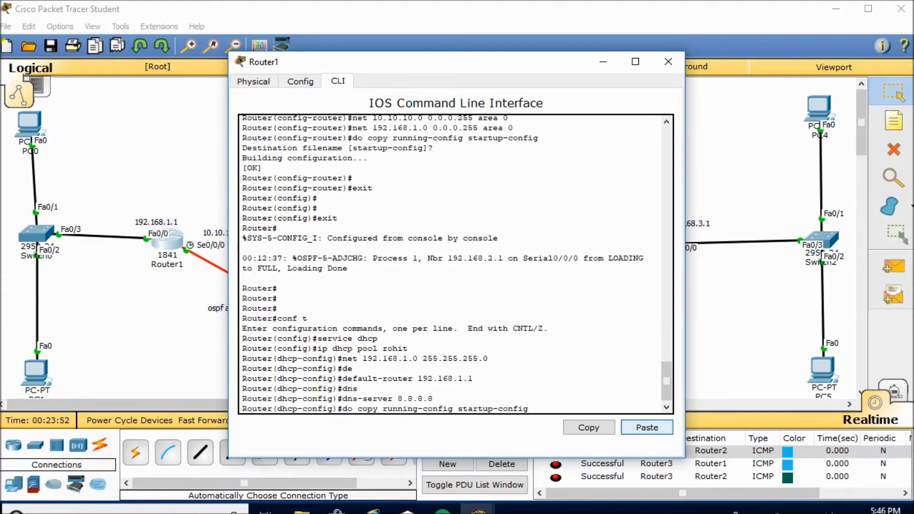
{"action": "key", "text": "Return"}
{"action": "key", "text": "Return"}
{"action": "key", "text": "Return"}
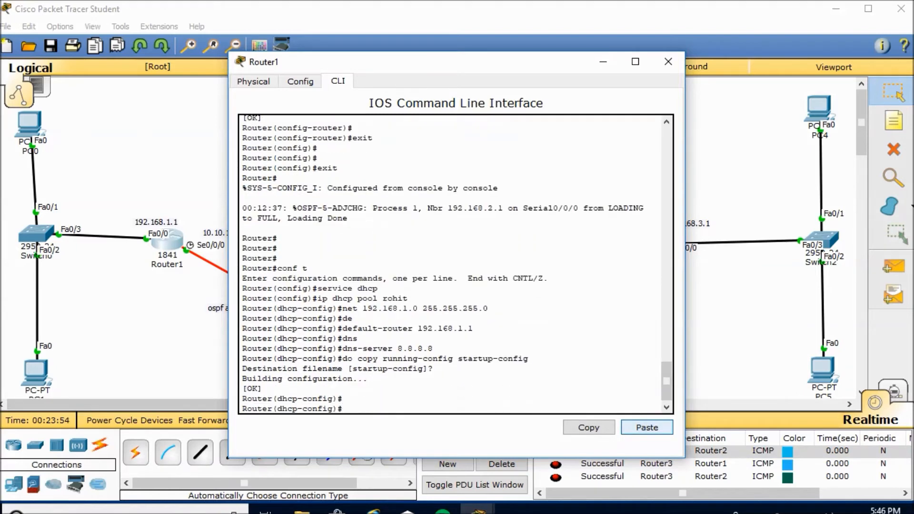
{"action": "key", "text": "Return"}
{"action": "type", "text": "exit"}
{"action": "key", "text": "Return"}
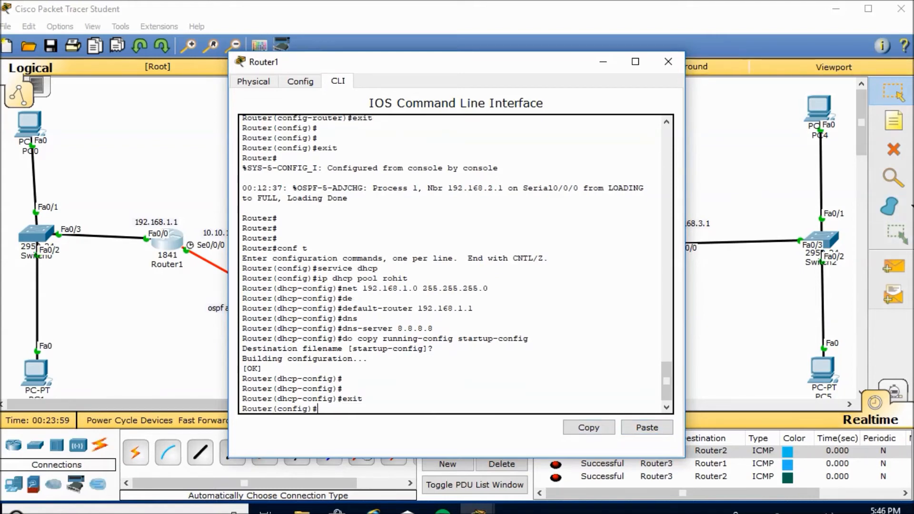
{"action": "left_click", "coordinate": [669, 61]}
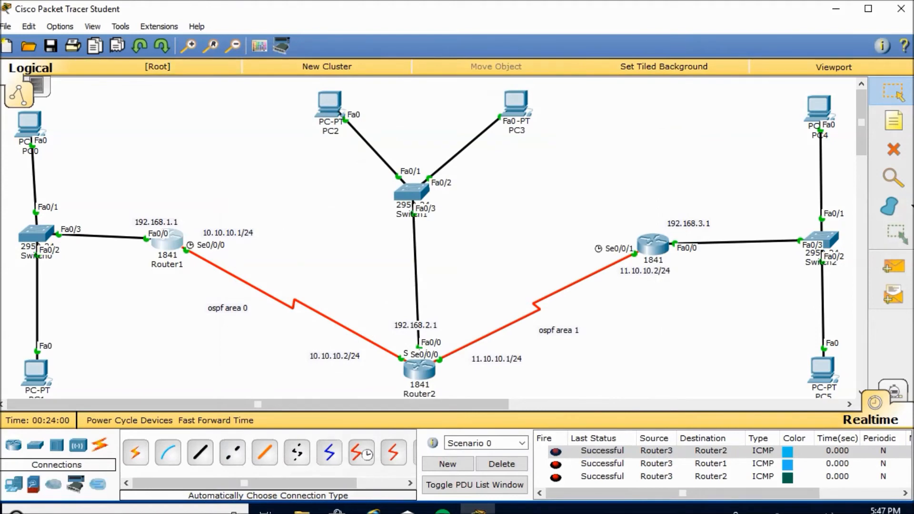
Switch PC0's IPv4 configuration from static to DHCP and close its window
{"action": "left_click", "coordinate": [28, 123]}
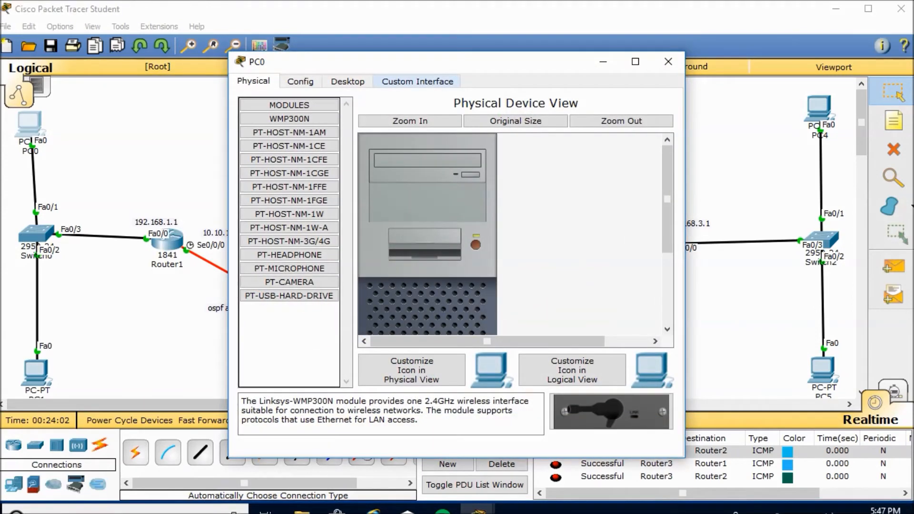
{"action": "left_click", "coordinate": [348, 81]}
{"action": "left_click", "coordinate": [282, 138]}
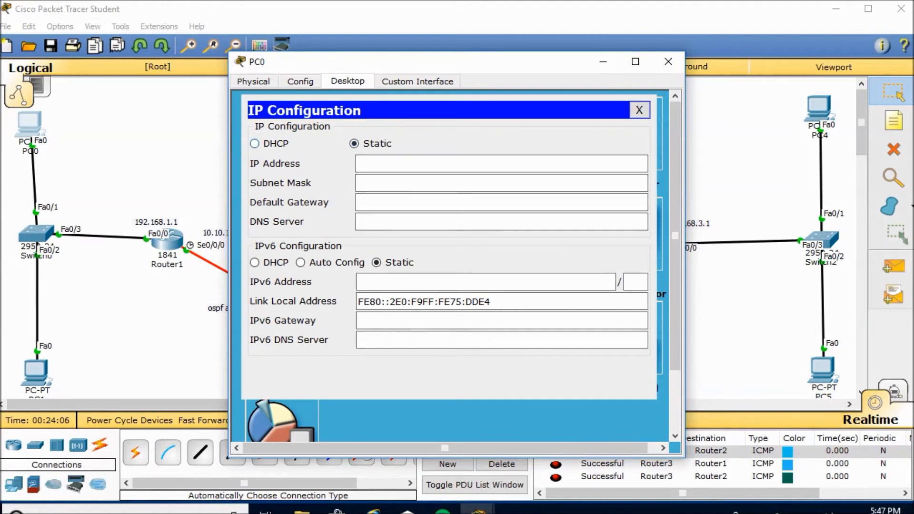
{"action": "left_click", "coordinate": [255, 144]}
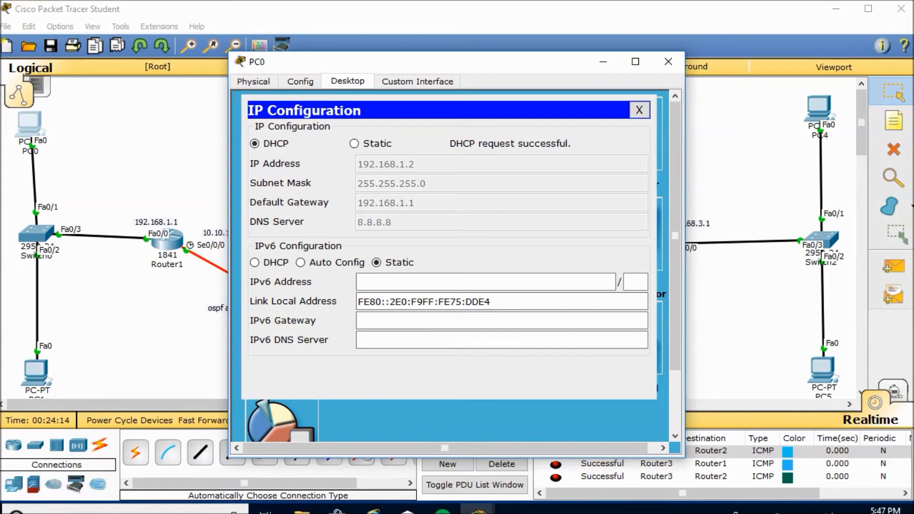
{"action": "left_click", "coordinate": [669, 62]}
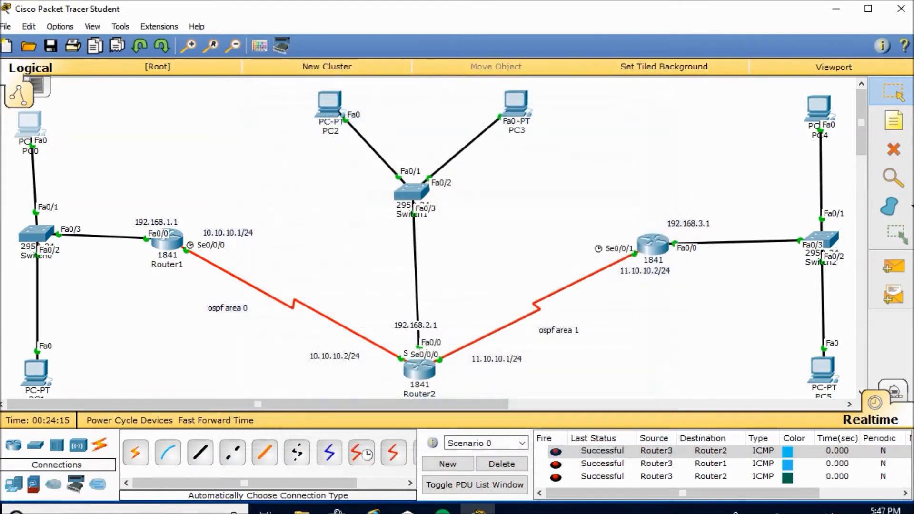
Switch PC1's IPv4 configuration from static to DHCP and close its window
{"action": "left_click", "coordinate": [36, 373]}
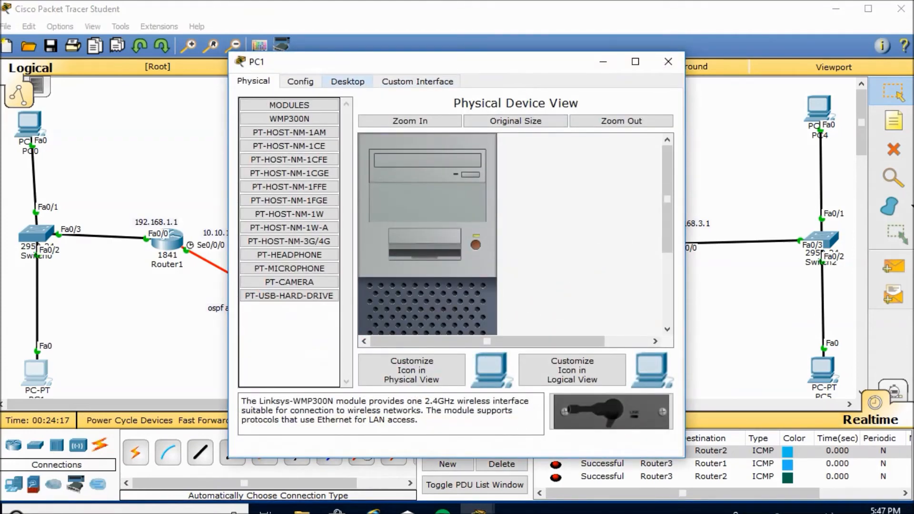
{"action": "left_click", "coordinate": [348, 81]}
{"action": "left_click", "coordinate": [286, 131]}
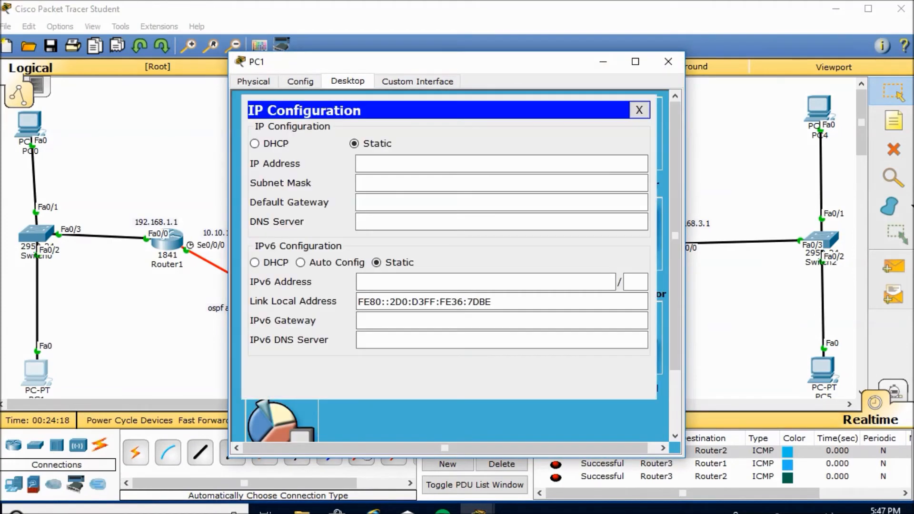
{"action": "left_click", "coordinate": [256, 143]}
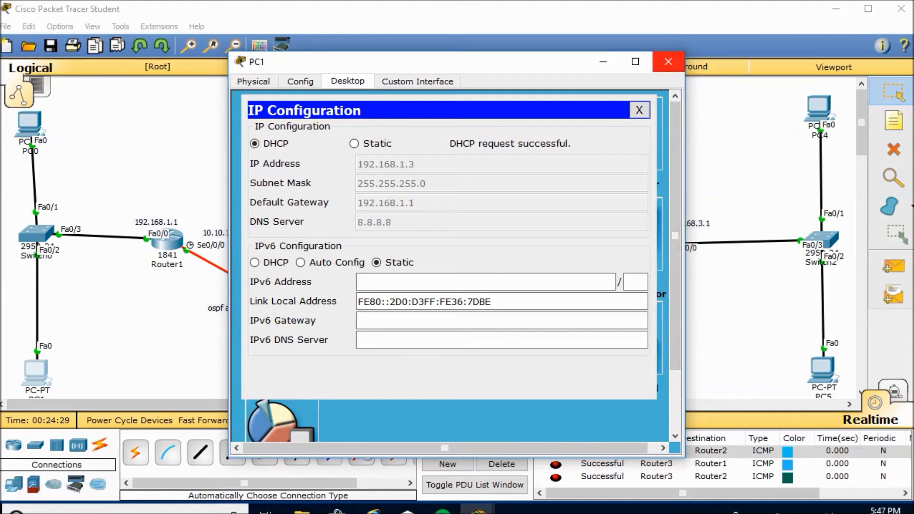
{"action": "left_click", "coordinate": [668, 61]}
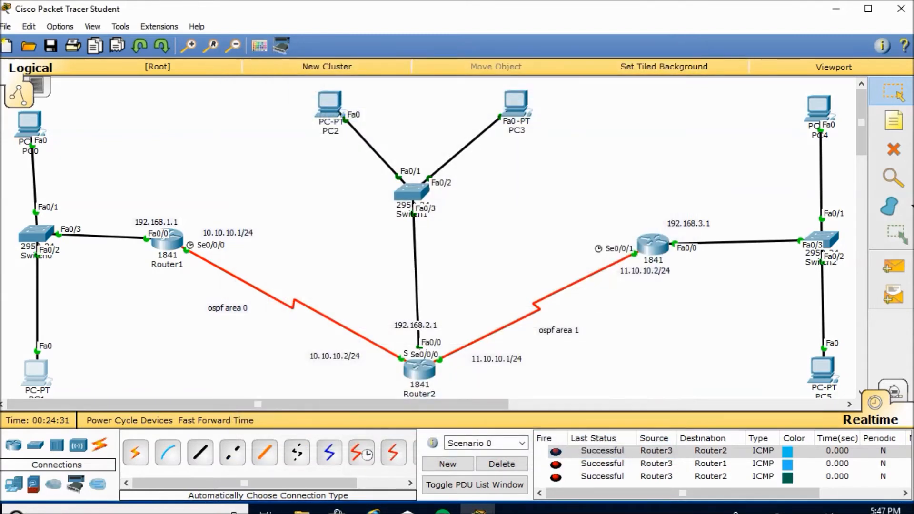
Enter global configuration mode on Router2 and enable its DHCP service
{"action": "left_click", "coordinate": [419, 369]}
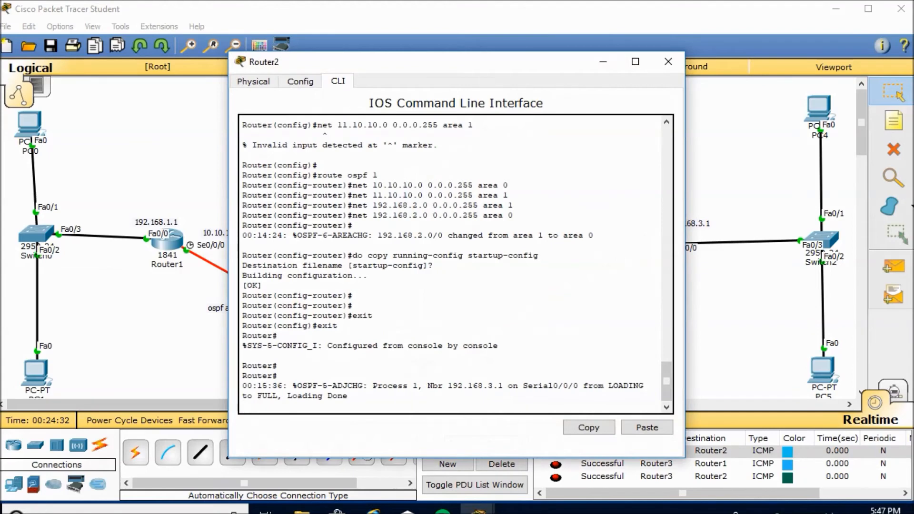
{"action": "key", "text": "Return"}
{"action": "key", "text": "Return"}
{"action": "key", "text": "Return"}
{"action": "key", "text": "Return"}
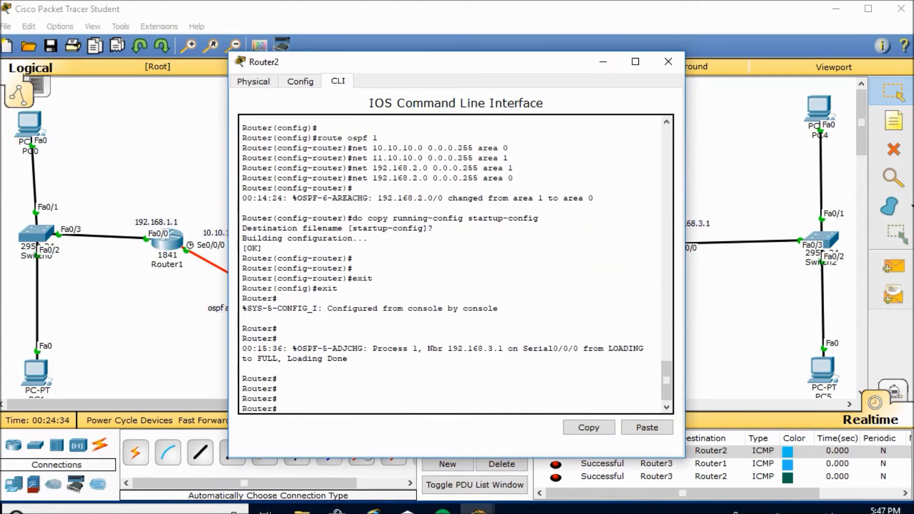
{"action": "type", "text": "conf t"}
{"action": "key", "text": "Return"}
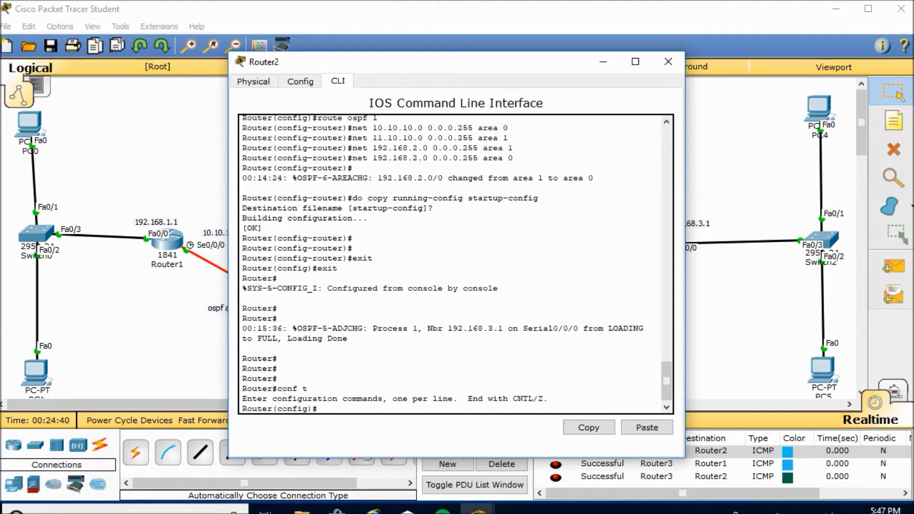
{"action": "type", "text": "service dhcp"}
{"action": "key", "text": "Return"}
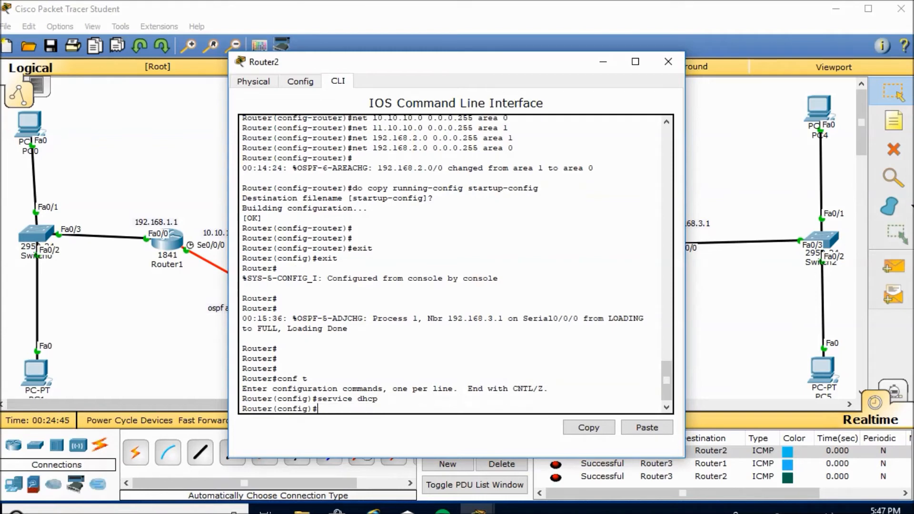
Create a DHCP pool on Router2 named with the person's first name, serving network 192.168.2.0 with mask 255.255.255.0
{"action": "type", "text": "ip dhcp pool rohit"}
{"action": "key", "text": "Return"}
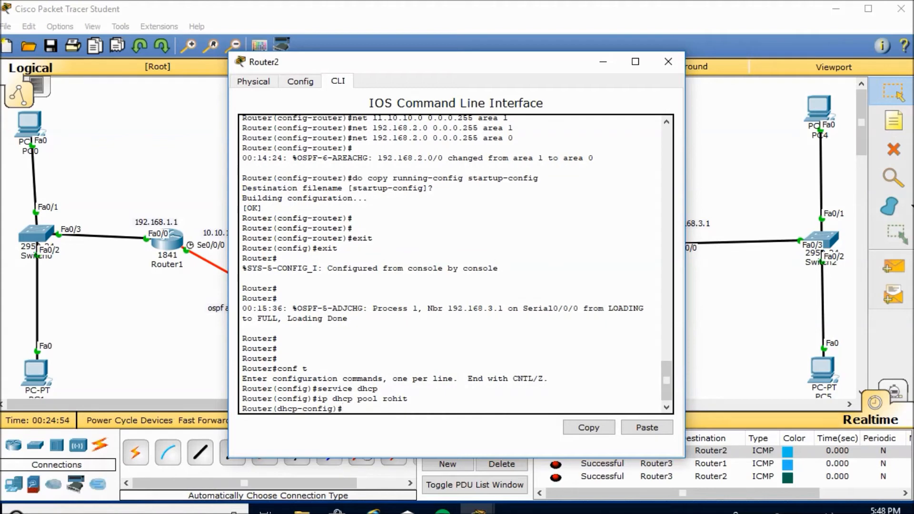
{"action": "type", "text": "net 192.168.2.0 255.255.255.0"}
{"action": "key", "text": "Return"}
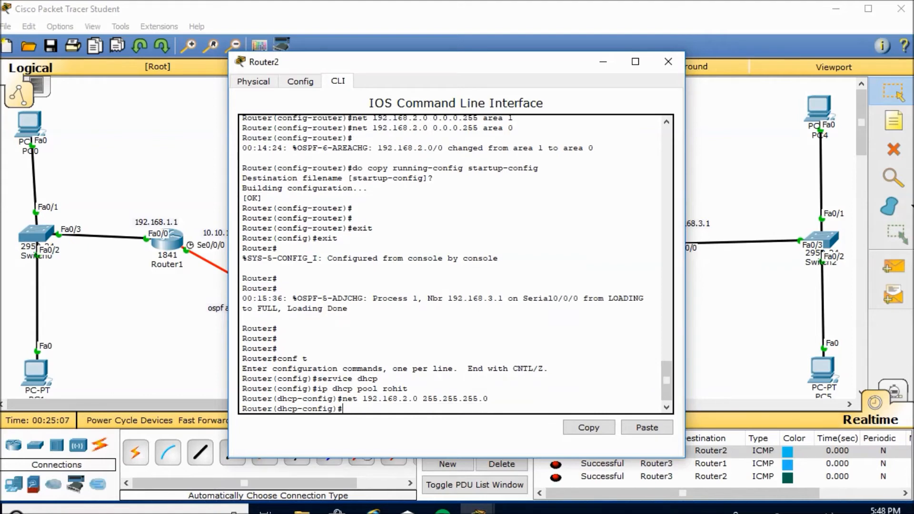
Set the Router2 DHCP pool's default router to 192.168.2.1 and its DNS server to 8.8.8.8
{"action": "type", "text": "de"}
{"action": "key", "text": "Tab"}
{"action": "type", "text": "192.1"}
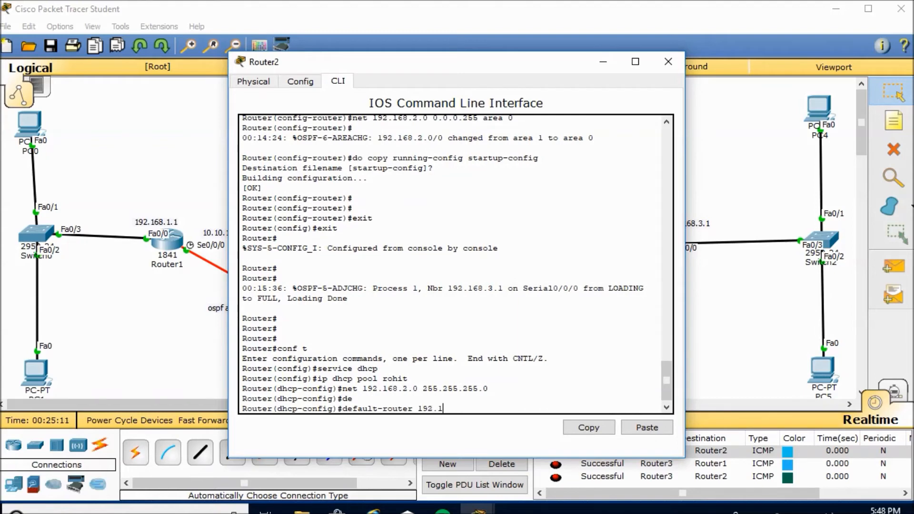
{"action": "type", "text": "68.2.1"}
{"action": "key", "text": "Return"}
{"action": "type", "text": "dhcp-config)#d"}
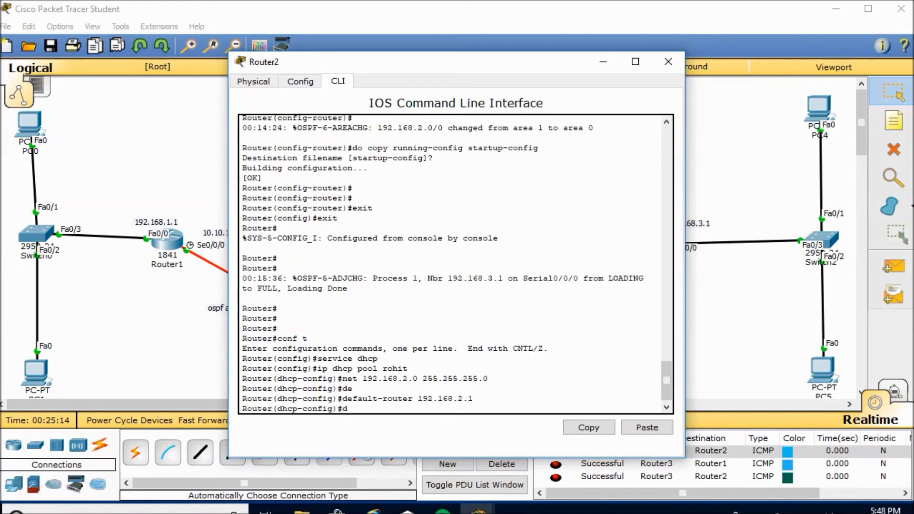
{"action": "type", "text": "n"}
{"action": "key", "text": "Tab"}
{"action": "type", "text": "8"}
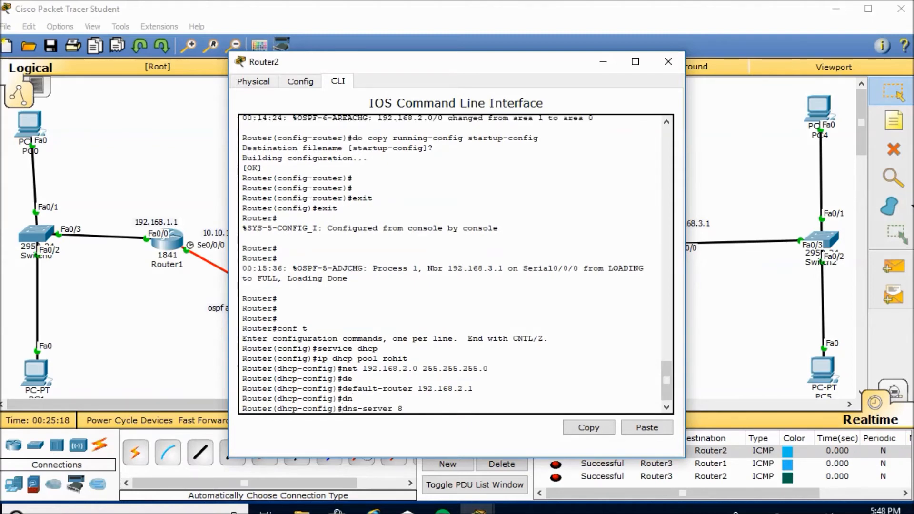
{"action": "type", "text": ".8.8.8"}
{"action": "key", "text": "Return"}
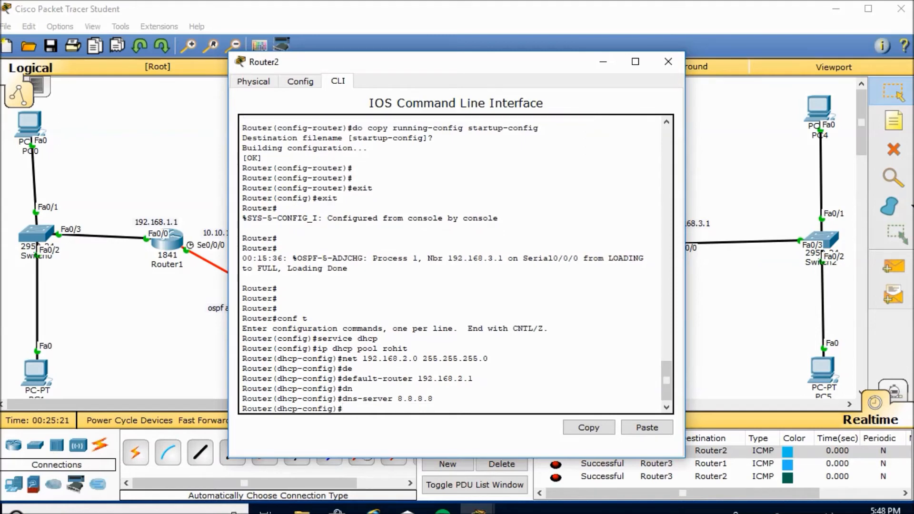
Save Router2's running configuration to startup-config with the default filename, then exit DHCP configuration mode and close the router's window
{"action": "left_click", "coordinate": [647, 428]}
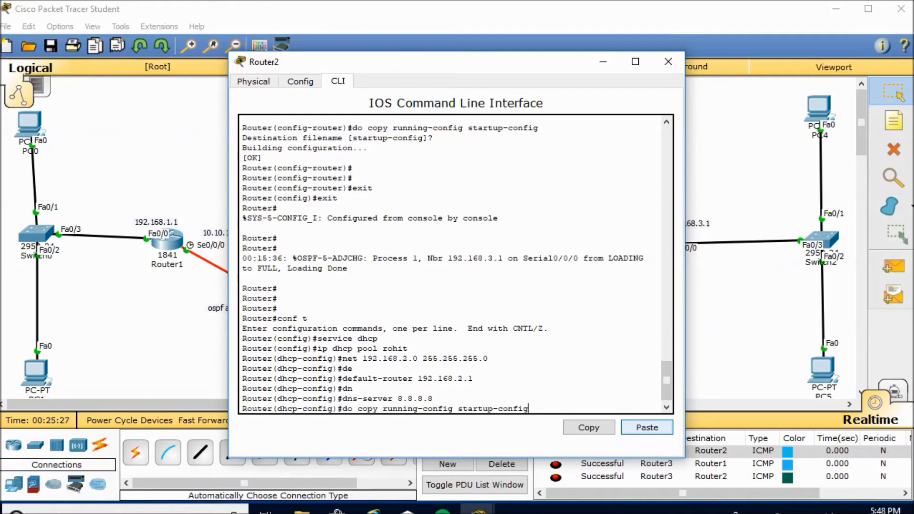
{"action": "key", "text": "Return"}
{"action": "key", "text": "Return"}
{"action": "key", "text": "Return"}
{"action": "key", "text": "Return"}
{"action": "type", "text": "exit"}
{"action": "key", "text": "Return"}
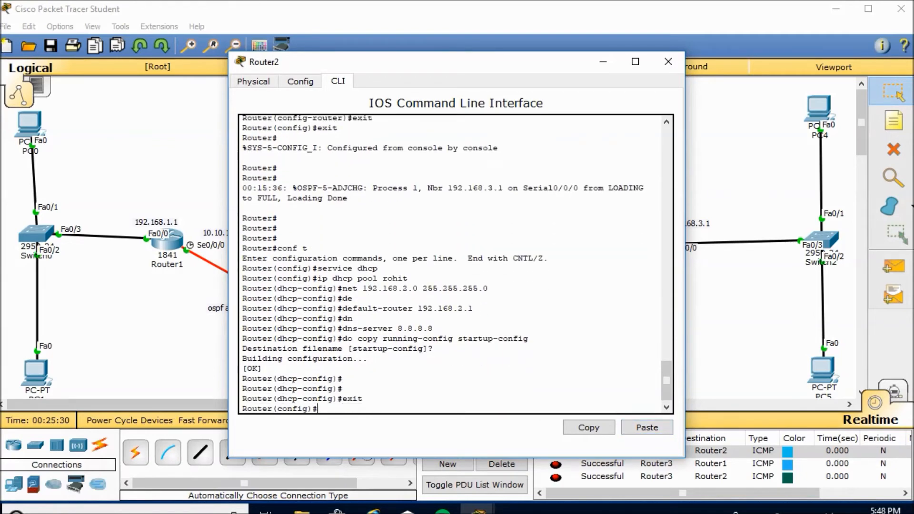
{"action": "left_click", "coordinate": [668, 62]}
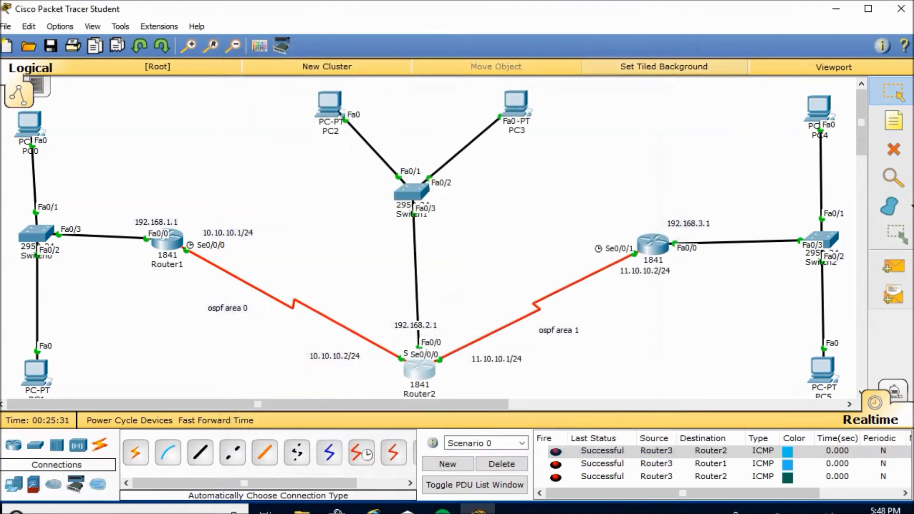
Switch PC3's IPv4 configuration to DHCP and close its window
{"action": "left_click", "coordinate": [516, 104]}
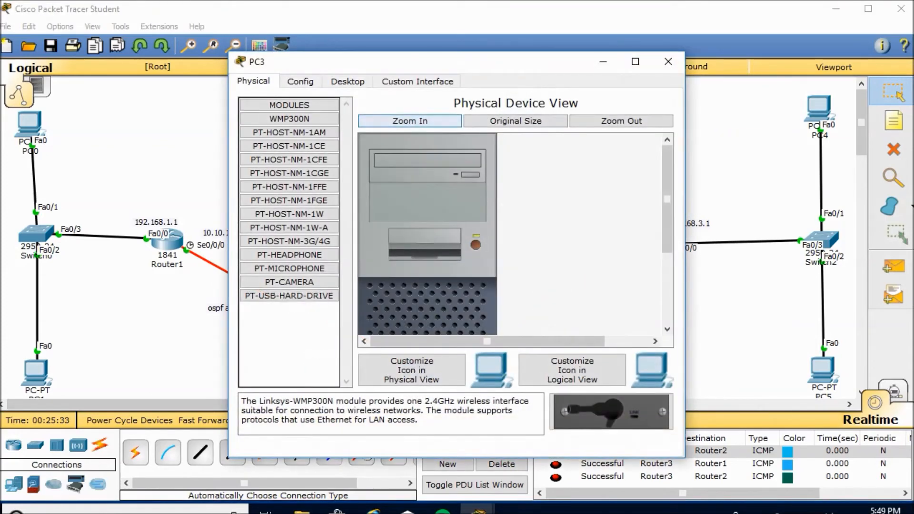
{"action": "left_click", "coordinate": [348, 81]}
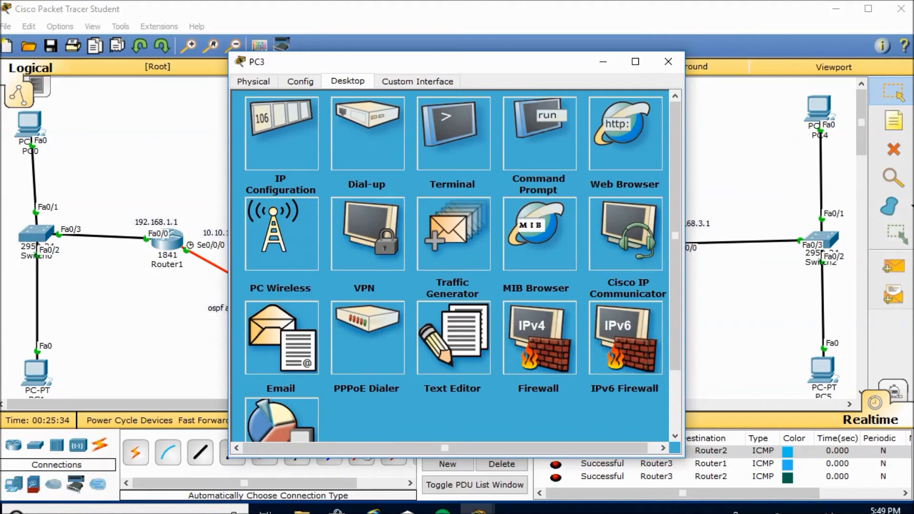
{"action": "left_click", "coordinate": [281, 142]}
{"action": "left_click", "coordinate": [255, 144]}
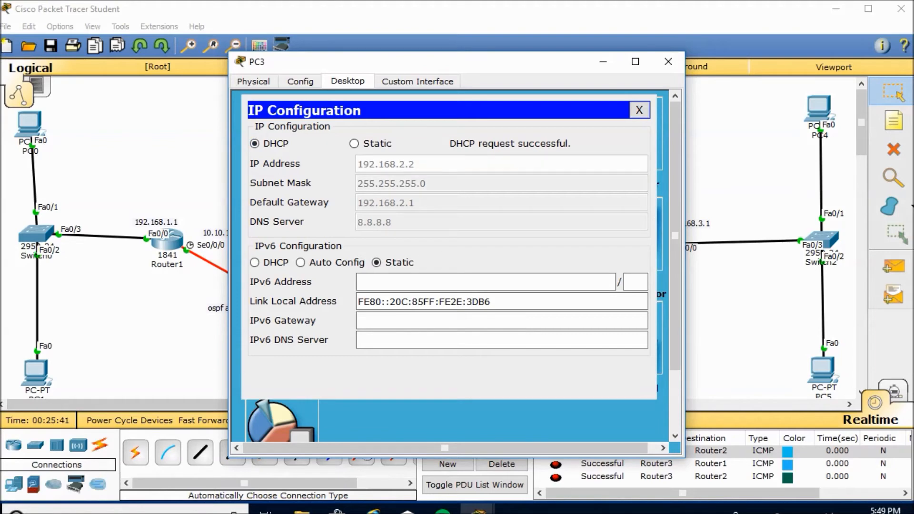
{"action": "left_click", "coordinate": [671, 62]}
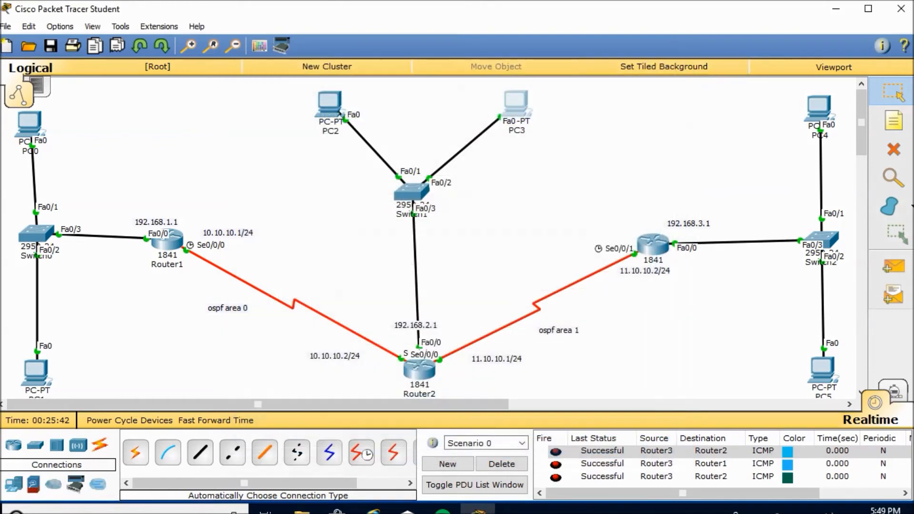
Switch PC2's IPv4 configuration to DHCP and close its window
{"action": "left_click", "coordinate": [330, 104]}
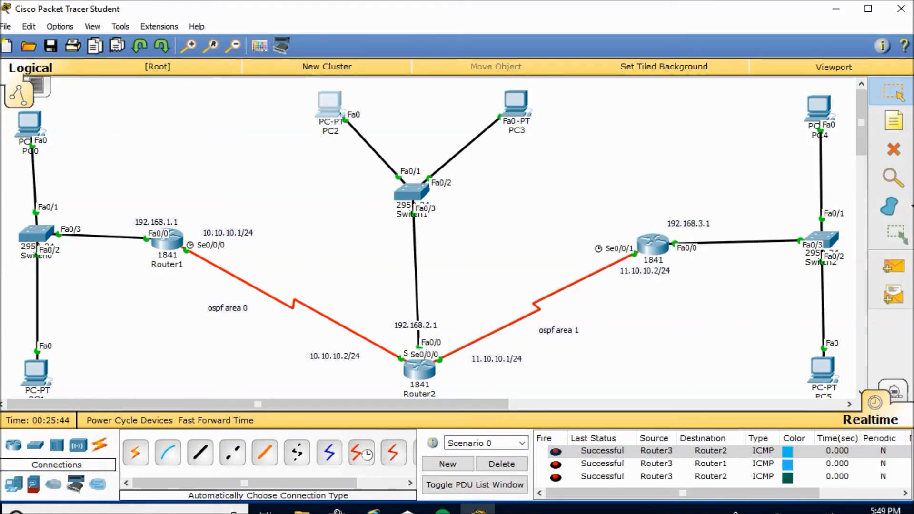
{"action": "left_click", "coordinate": [348, 81]}
{"action": "left_click", "coordinate": [283, 125]}
{"action": "left_click", "coordinate": [255, 144]}
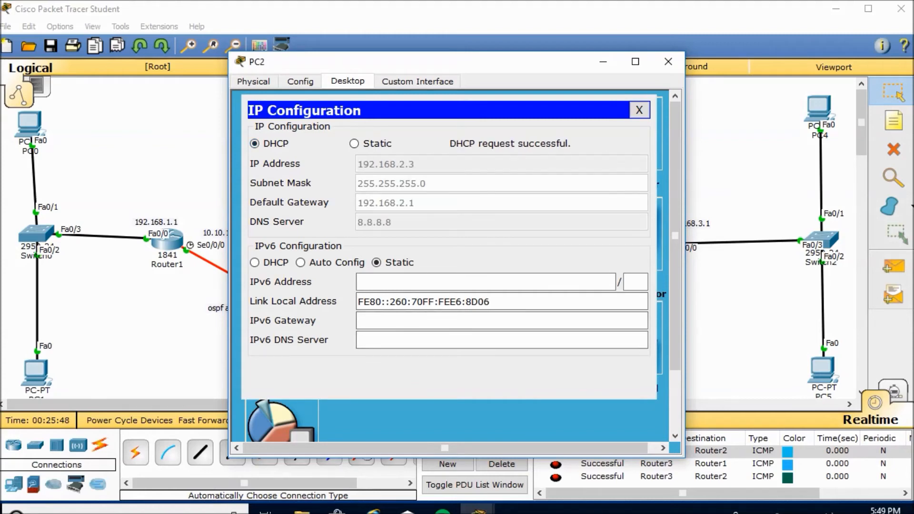
{"action": "left_click", "coordinate": [669, 62]}
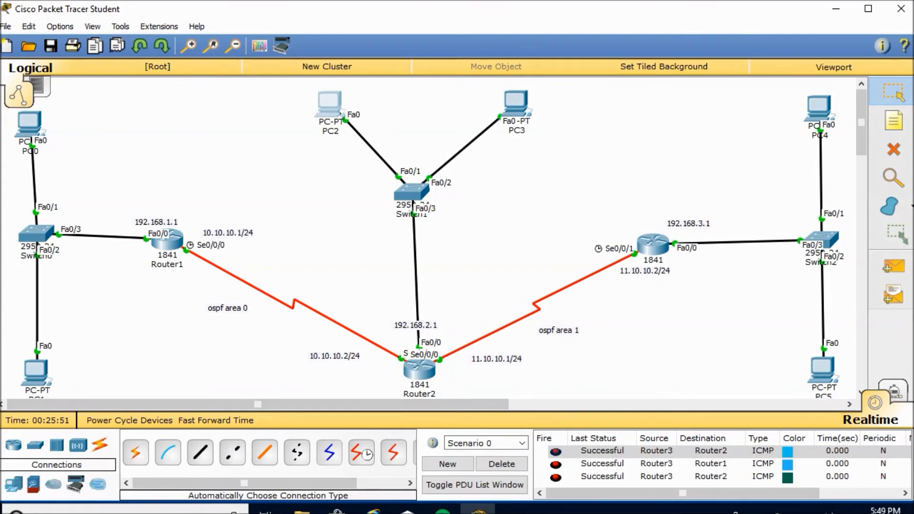
Open Router3's command line and enable its DHCP service from global configuration mode
{"action": "left_click", "coordinate": [653, 244]}
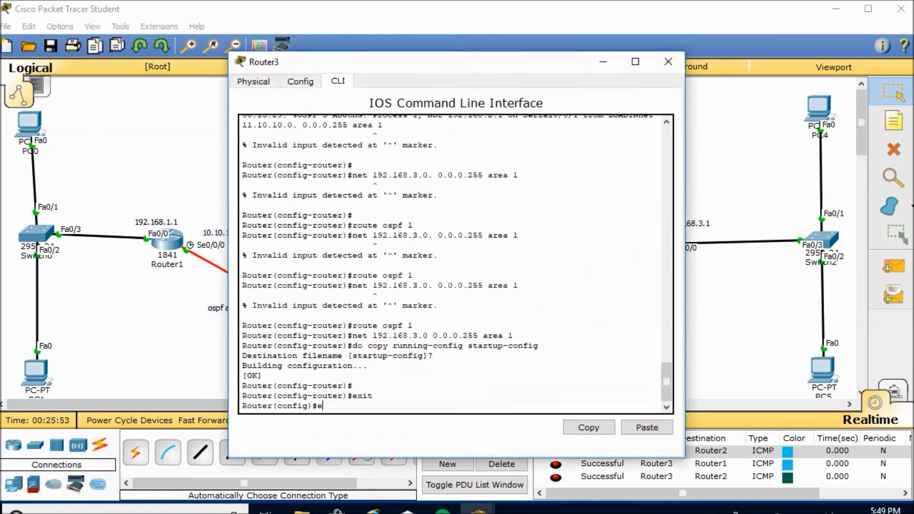
{"action": "type", "text": "e"}
{"action": "key", "text": "Return"}
{"action": "key", "text": "Return"}
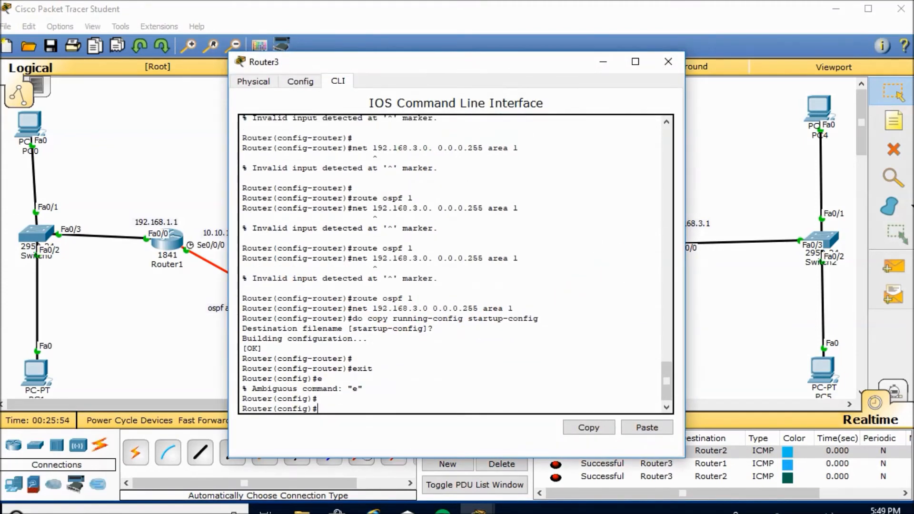
{"action": "type", "text": "sei"}
{"action": "key", "text": "Tab"}
{"action": "key", "text": "BackSpace"}
{"action": "type", "text": "r"}
{"action": "key", "text": "Tab"}
{"action": "type", "text": "vice sh"}
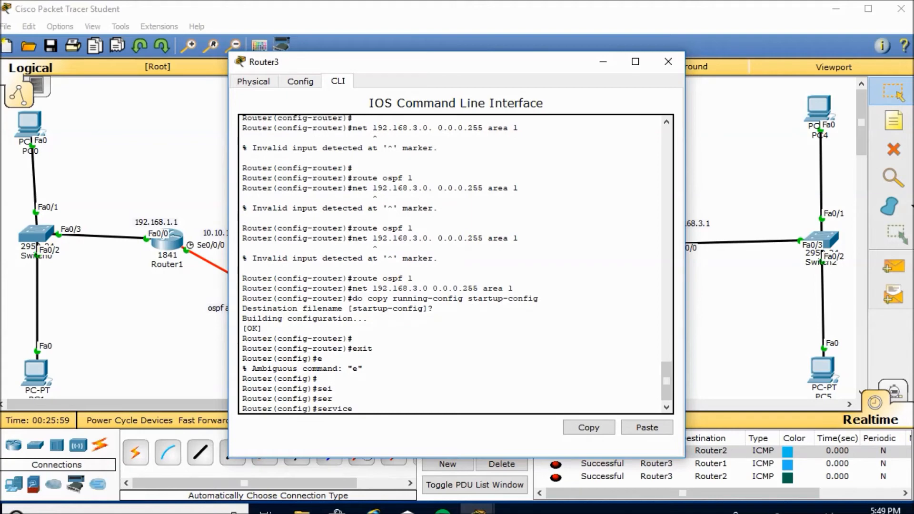
{"action": "key", "text": "Tab"}
{"action": "key", "text": "BackSpace"}
{"action": "key", "text": "BackSpace"}
{"action": "type", "text": "dh"}
{"action": "key", "text": "Tab"}
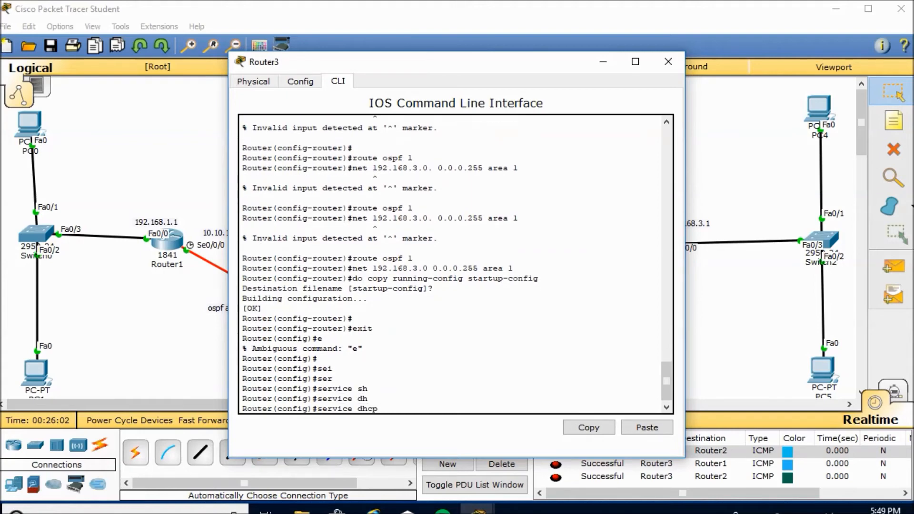
{"action": "key", "text": "Return"}
Create a DHCP pool on Router3 named with the person's first name, serving network 192.168.3.0 with mask 255.255.255.0
{"action": "type", "text": "ip dh"}
{"action": "key", "text": "Tab"}
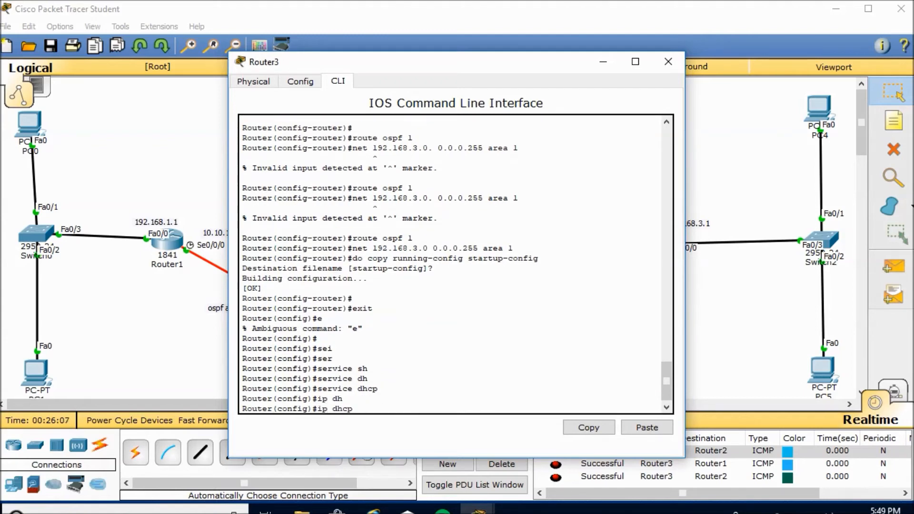
{"action": "type", "text": "pool rohit"}
{"action": "key", "text": "Return"}
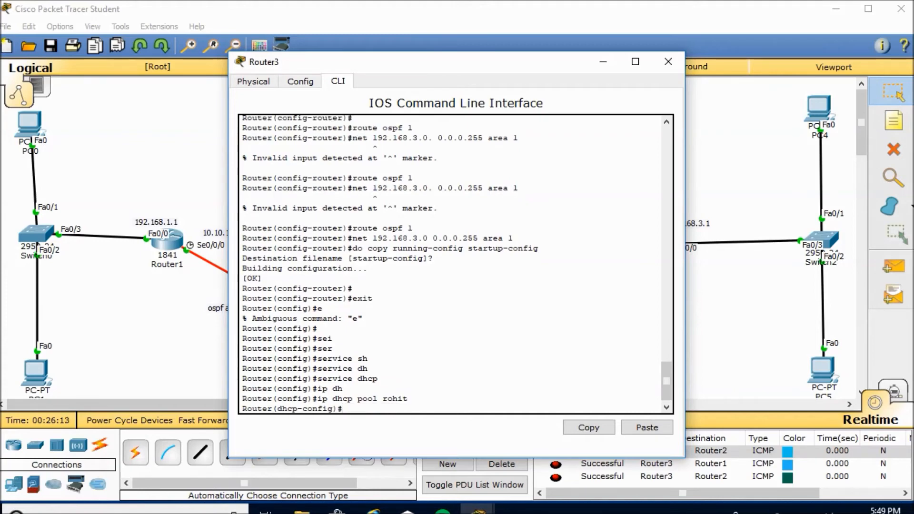
{"action": "type", "text": "net 192.168.3.0 255.255.255."}
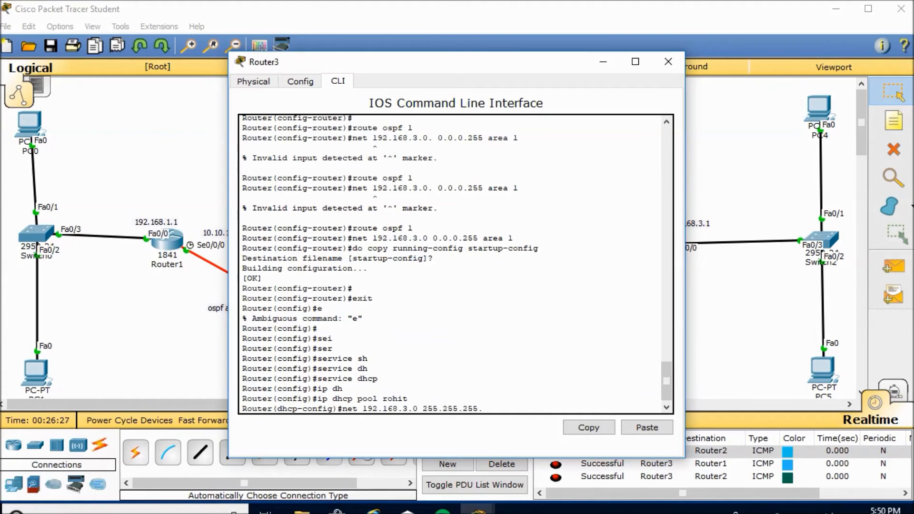
{"action": "type", "text": "0"}
{"action": "key", "text": "Return"}
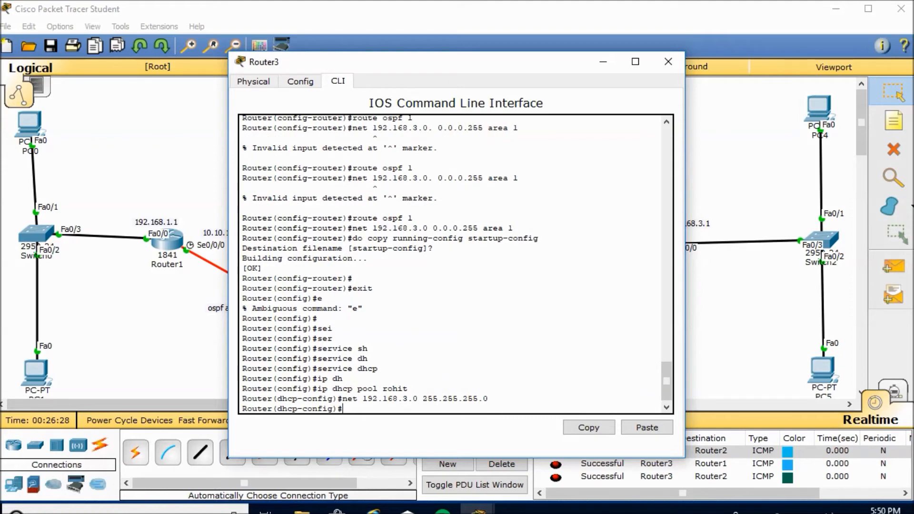
Set the Router3 DHCP pool's default router to 192.168.3.1 and its DNS server to 8.8.8.8
{"action": "type", "text": "de"}
{"action": "key", "text": "Tab"}
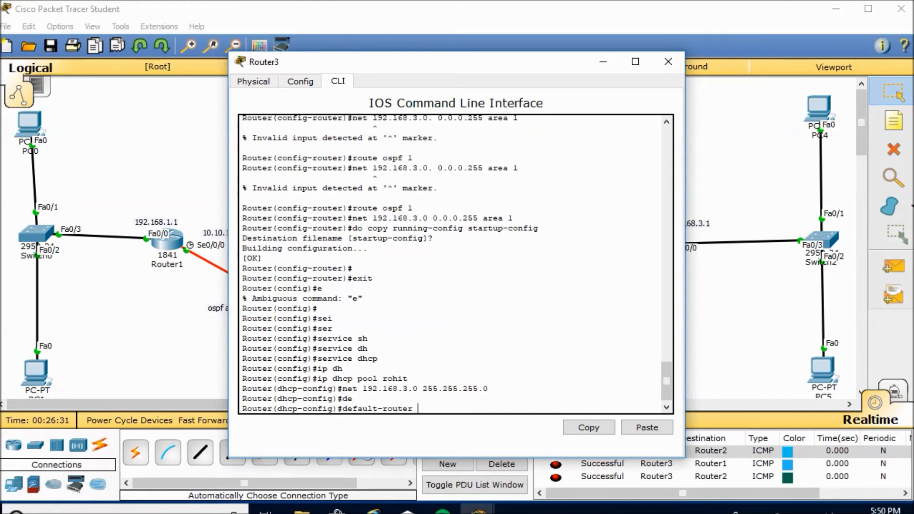
{"action": "type", "text": "192.1"}
{"action": "type", "text": "68.3.1"}
{"action": "key", "text": "Return"}
{"action": "type", "text": "dhcp-config)#d"}
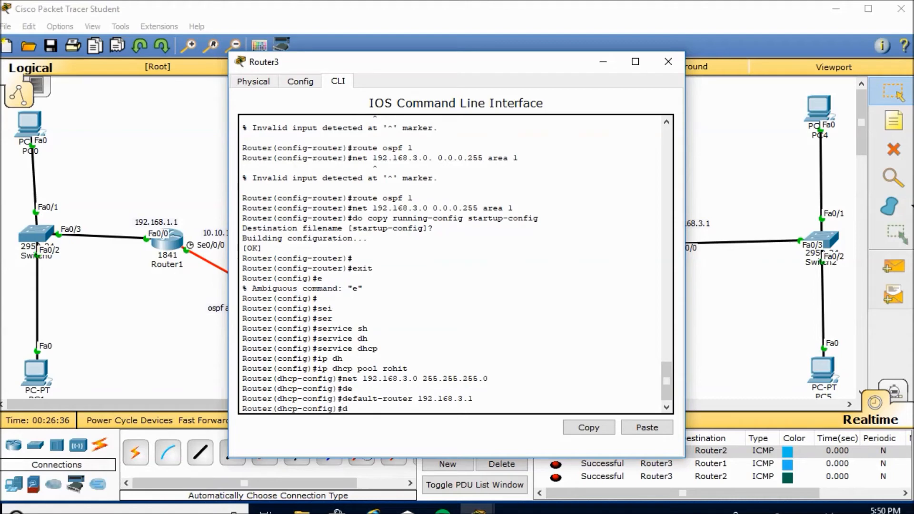
{"action": "type", "text": "n"}
{"action": "key", "text": "Tab"}
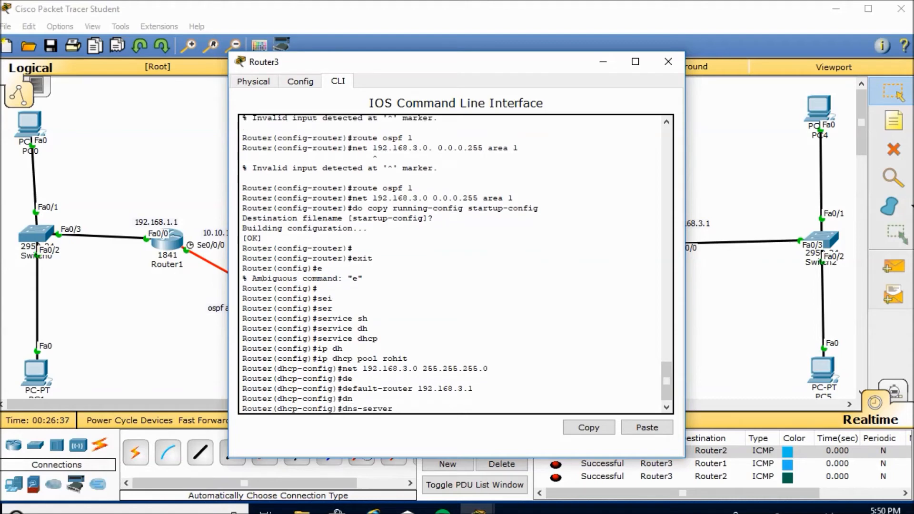
{"action": "type", "text": "8.8.8.8"}
{"action": "key", "text": "Return"}
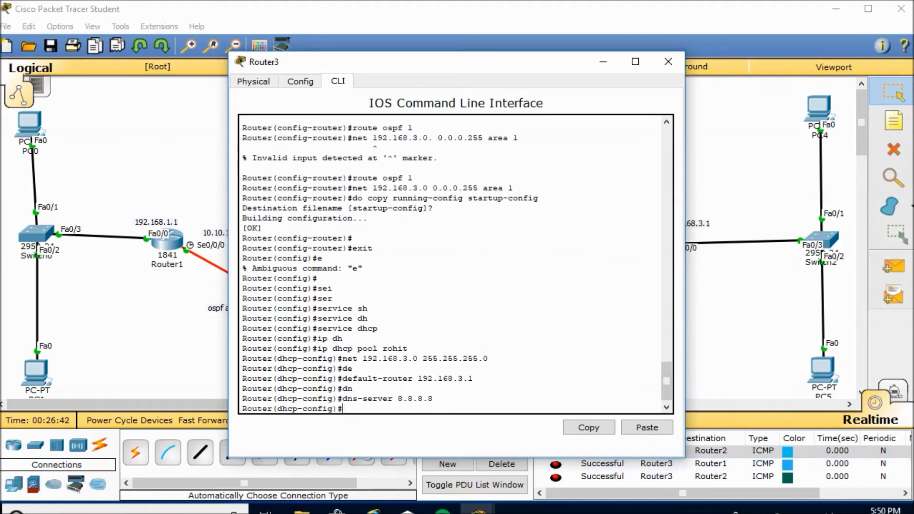
Save Router3's running configuration to startup-config with the default filename, then exit DHCP configuration mode and close the router's window
{"action": "left_click", "coordinate": [647, 428]}
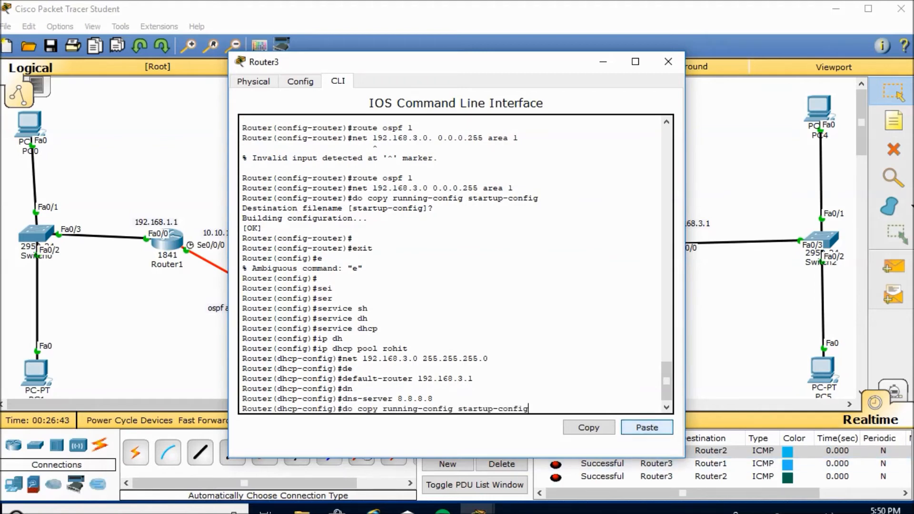
{"action": "key", "text": "Return"}
{"action": "key", "text": "Return"}
{"action": "key", "text": "Return"}
{"action": "key", "text": "Return"}
{"action": "key", "text": "Return"}
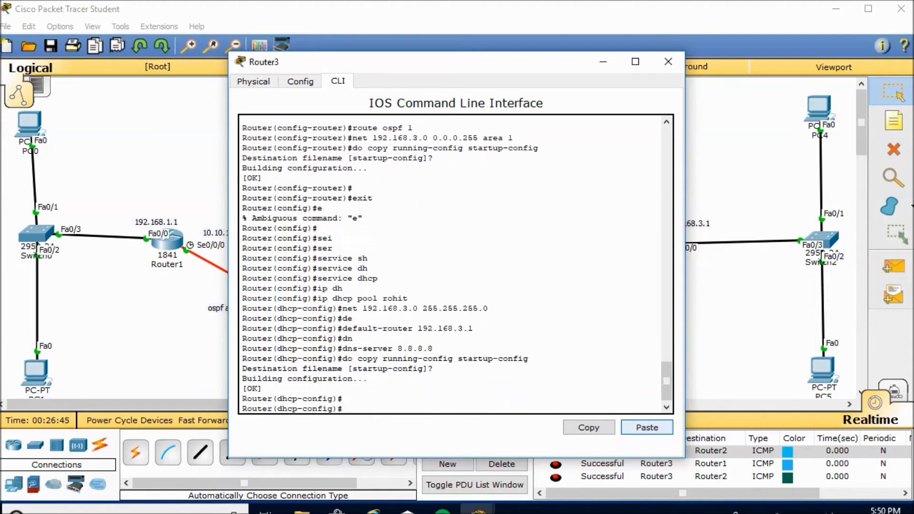
{"action": "type", "text": "exit"}
{"action": "key", "text": "Return"}
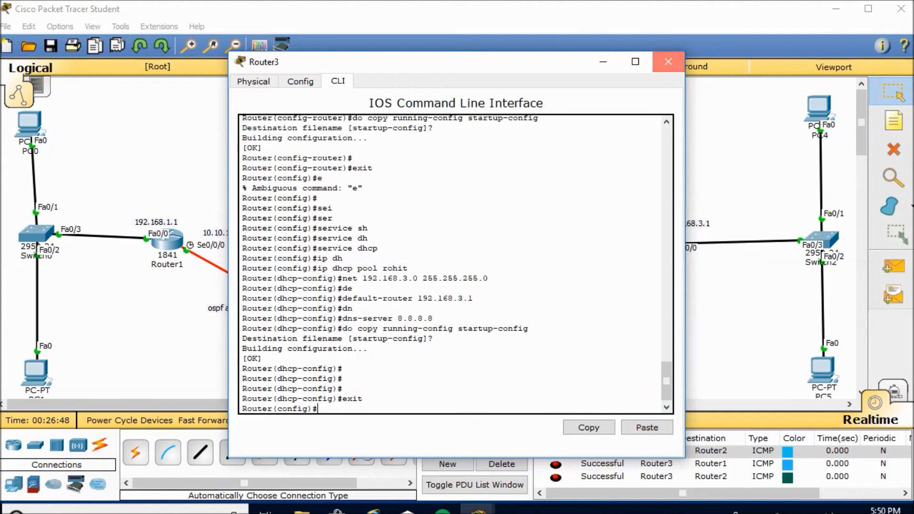
{"action": "left_click", "coordinate": [668, 62]}
Switch PC4's IPv4 configuration to DHCP and close its IP configuration dialog
{"action": "left_click", "coordinate": [819, 107]}
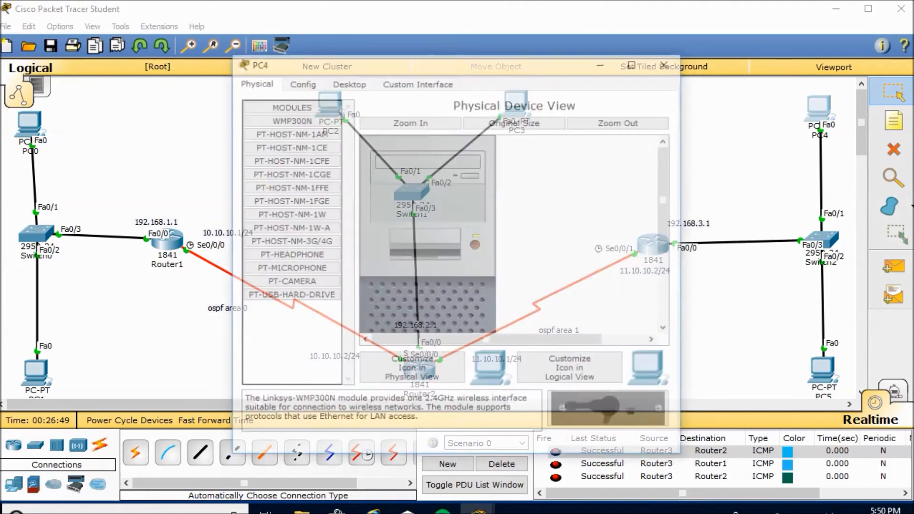
{"action": "left_click", "coordinate": [348, 81]}
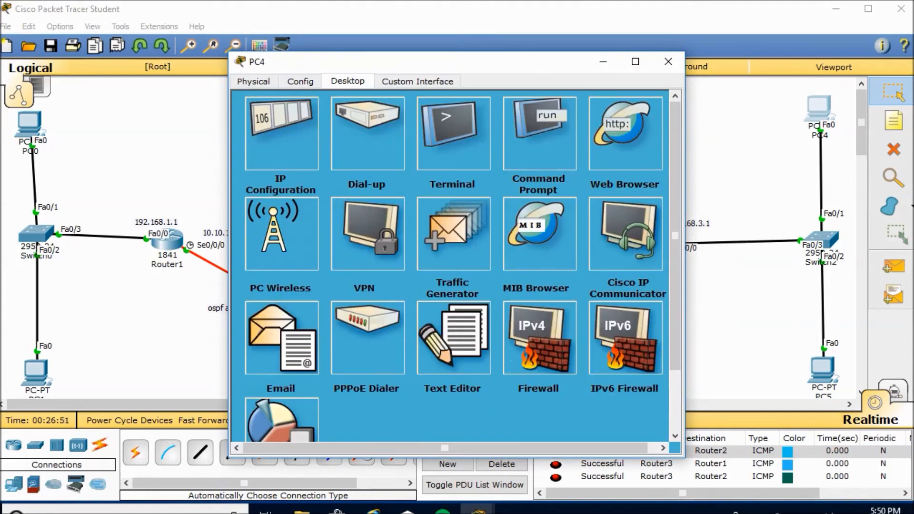
{"action": "left_click", "coordinate": [292, 138]}
{"action": "left_click", "coordinate": [265, 144]}
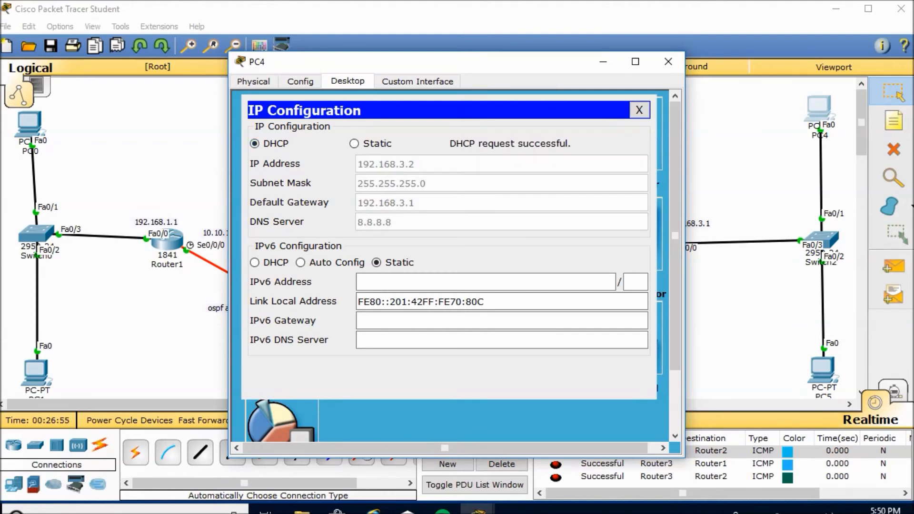
{"action": "left_click", "coordinate": [639, 110]}
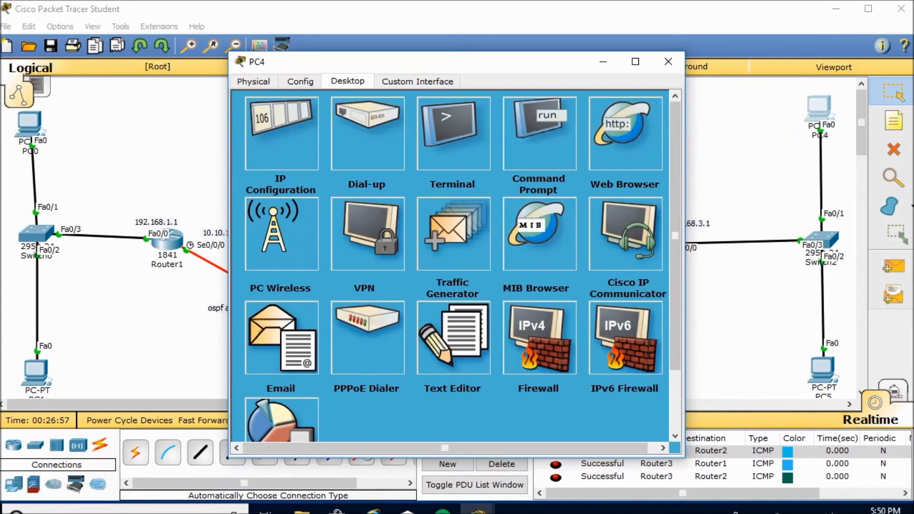
Switch PC5's IPv4 configuration to DHCP and close its window
{"action": "left_click", "coordinate": [823, 369]}
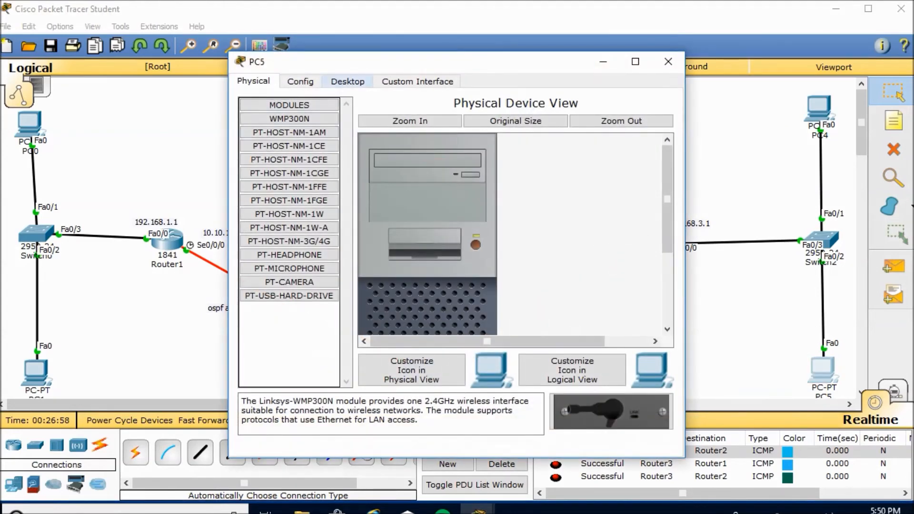
{"action": "left_click", "coordinate": [348, 82]}
{"action": "left_click", "coordinate": [282, 134]}
{"action": "left_click", "coordinate": [255, 144]}
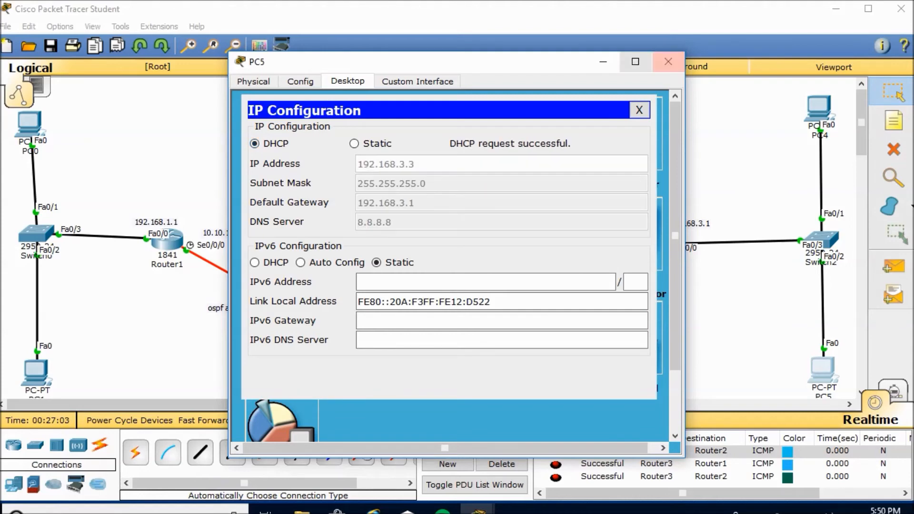
{"action": "left_click", "coordinate": [668, 61]}
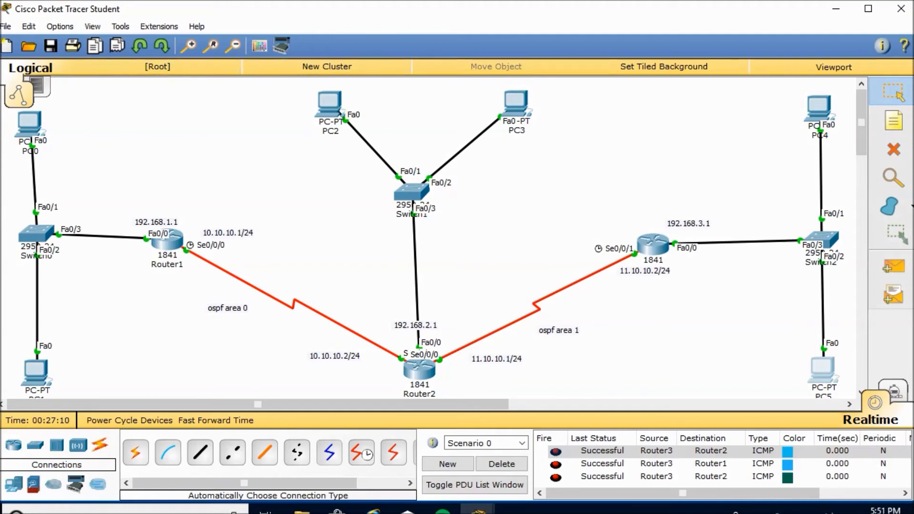
Add a static inside-source NAT entry on Router1 that translates 192.168.1.2 to 10.10.10.3
{"action": "left_click", "coordinate": [167, 240]}
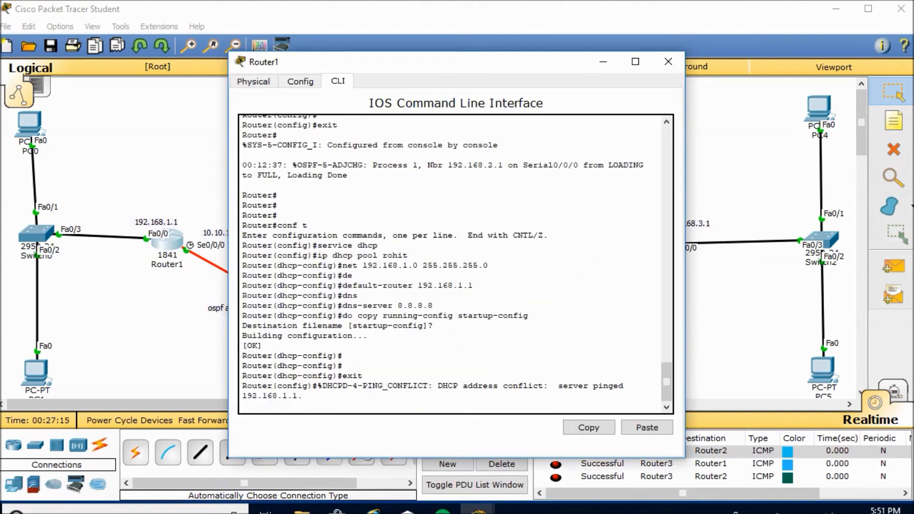
{"action": "key", "text": "Return"}
{"action": "key", "text": "Return"}
{"action": "key", "text": "Return"}
{"action": "key", "text": "Return"}
{"action": "key", "text": "Return"}
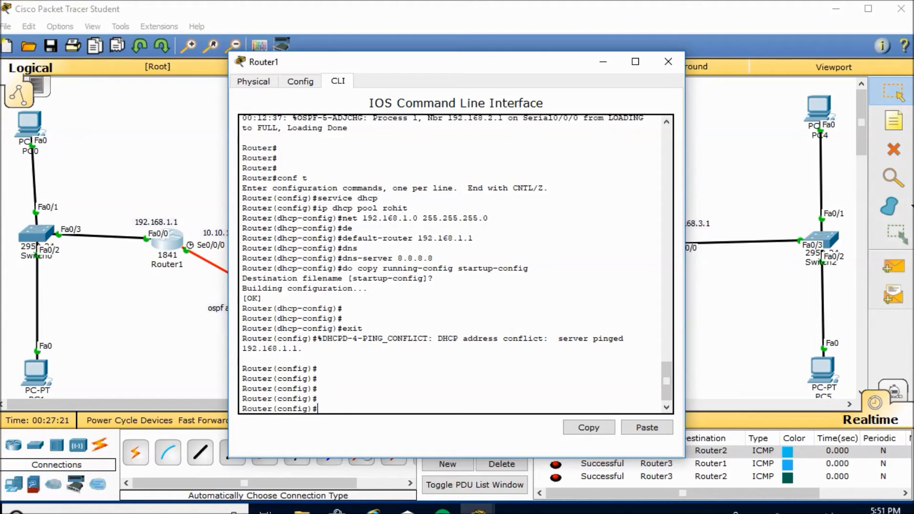
{"action": "type", "text": "ip nat inside so"}
{"action": "key", "text": "BackSpace"}
{"action": "key", "text": "Tab"}
{"action": "type", "text": "ss"}
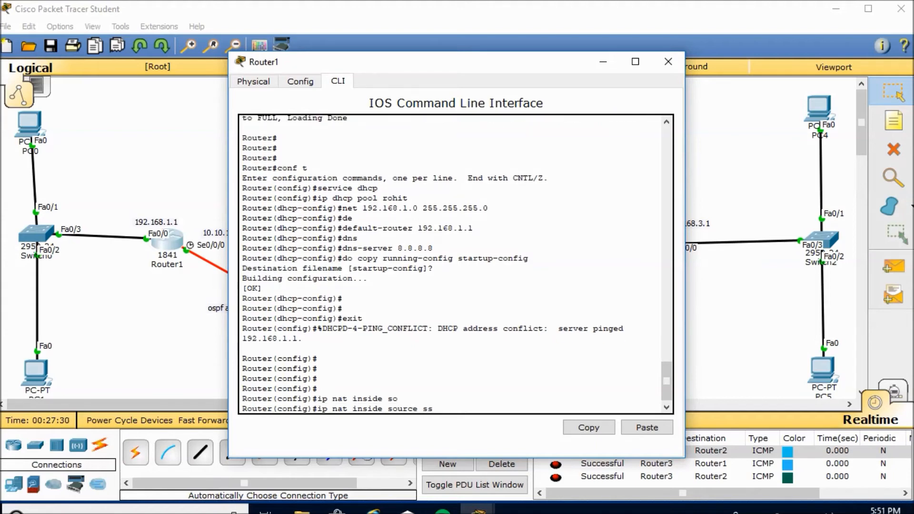
{"action": "key", "text": "BackSpace"}
{"action": "type", "text": "ta"}
{"action": "key", "text": "Tab"}
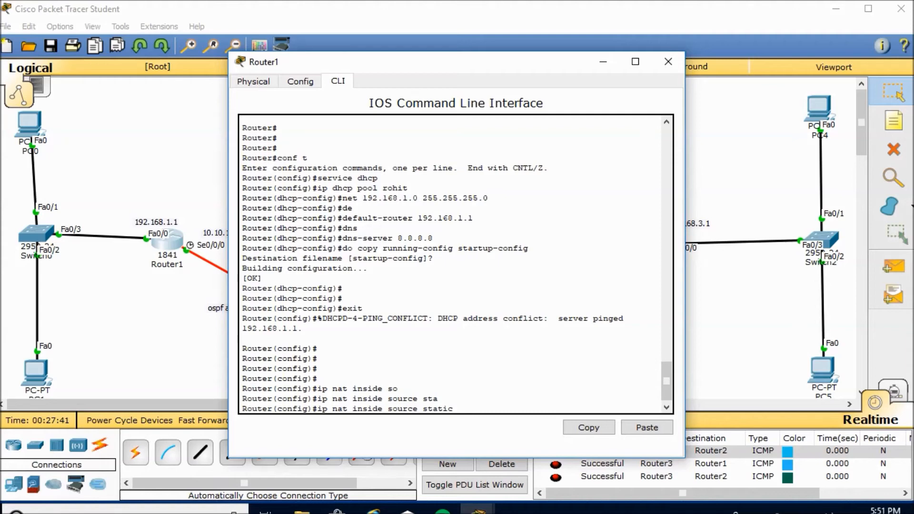
{"action": "type", "text": "192.168.1.2 10"}
{"action": "left_click_drag", "start_coordinate": [429, 61], "coordinate": [509, 74]}
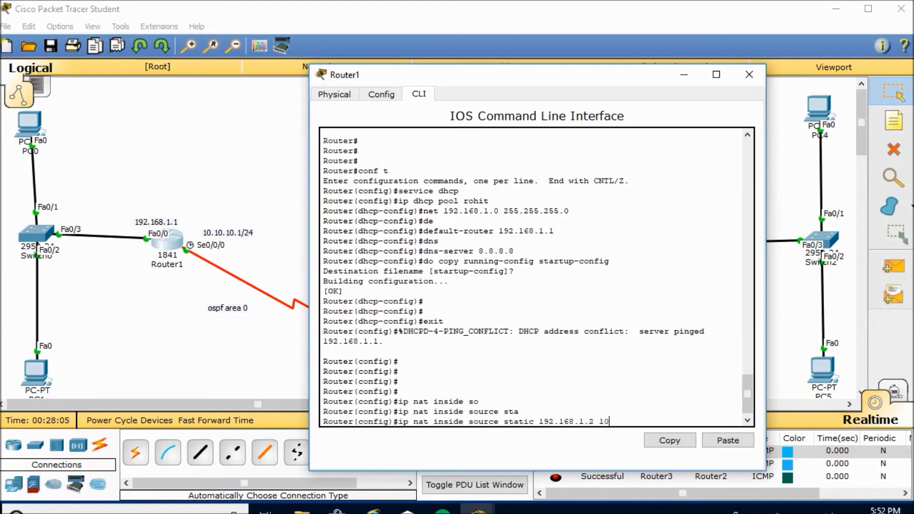
{"action": "type", "text": ".10.10."}
{"action": "type", "text": "3"}
{"action": "key", "text": "Return"}
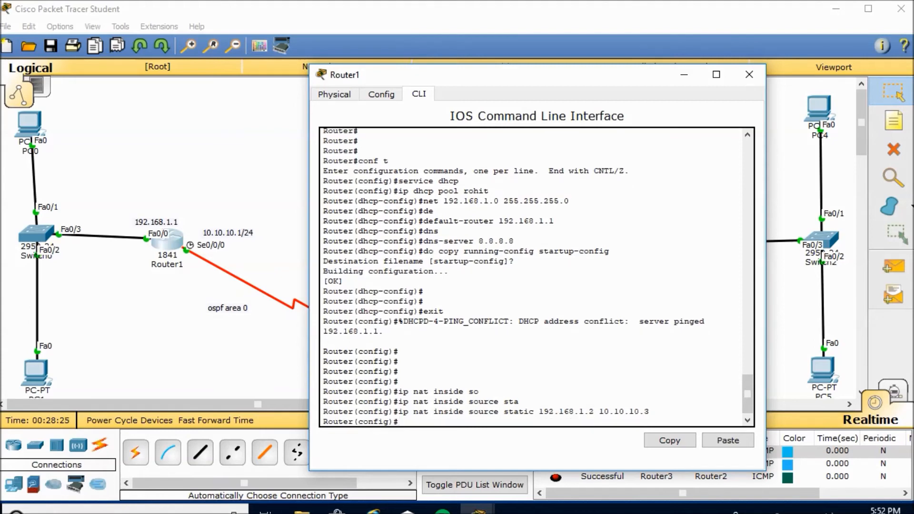
Add a second static inside-source NAT entry on Router1 that translates 192.168.1.3 to 10.10.10.4
{"action": "key", "text": "Up"}
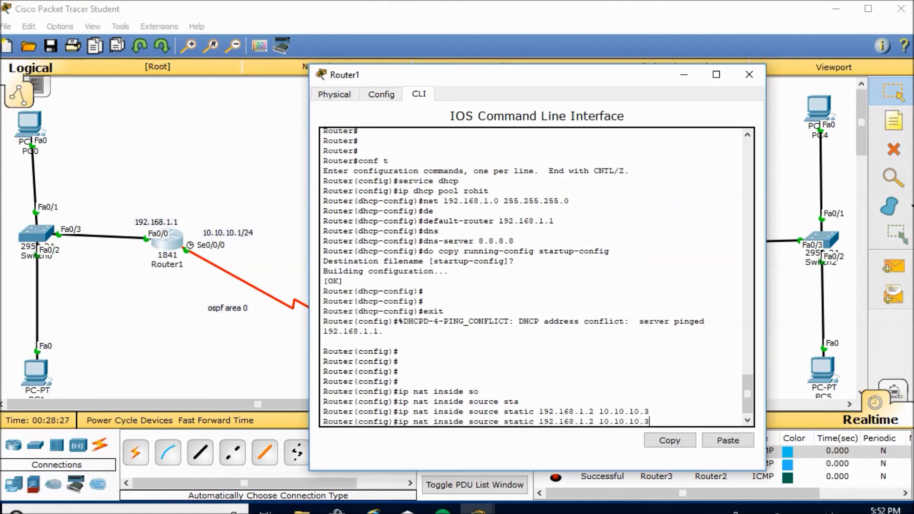
{"action": "key", "text": "Left"}
{"action": "key", "text": "Left"}
{"action": "key", "text": "Left"}
{"action": "key", "text": "Left"}
{"action": "key", "text": "Left"}
{"action": "key", "text": "Left"}
{"action": "key", "text": "Left"}
{"action": "key", "text": "BackSpace"}
{"action": "type", "text": "3"}
{"action": "key", "text": "Right"}
{"action": "key", "text": "Right"}
{"action": "key", "text": "Right"}
{"action": "key", "text": "Right"}
{"action": "key", "text": "Right"}
{"action": "key", "text": "Right"}
{"action": "key", "text": "Right"}
{"action": "key", "text": "Right"}
{"action": "key", "text": "Right"}
{"action": "key", "text": "BackSpace"}
{"action": "type", "text": "4"}
{"action": "key", "text": "Return"}
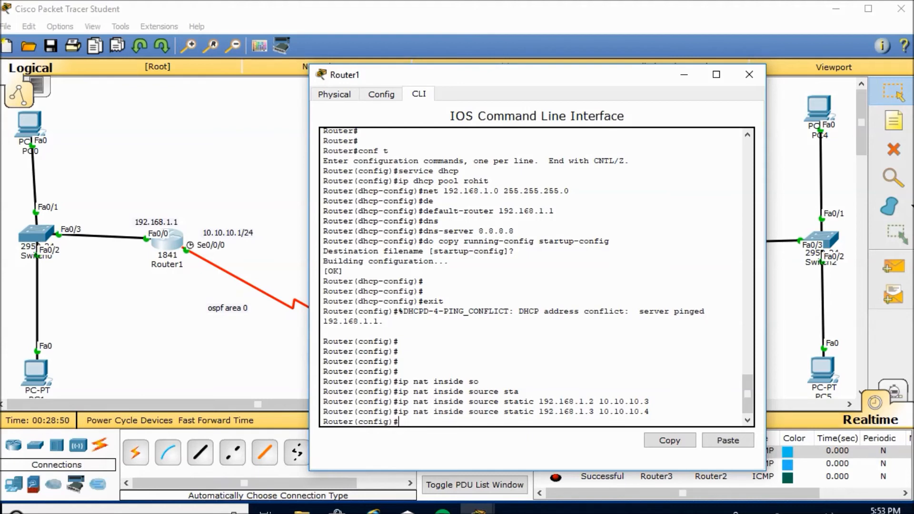
Set Router1's interface fa0/0 as the NAT inside interface
{"action": "type", "text": "ip"}
{"action": "key", "text": "BackSpace"}
{"action": "key", "text": "BackSpace"}
{"action": "key", "text": "BackSpace"}
{"action": "type", "text": "int fa0/0 i"}
{"action": "key", "text": "BackSpace"}
{"action": "key", "text": "Return"}
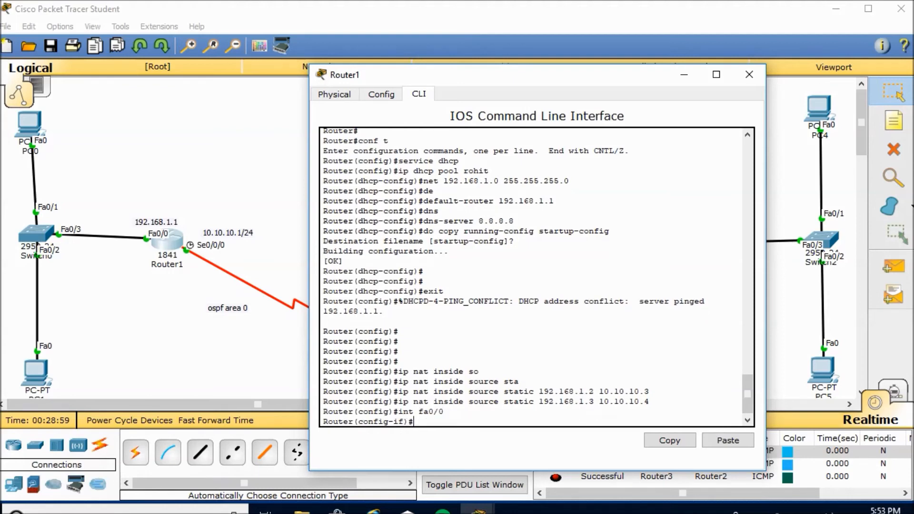
{"action": "type", "text": "ip nat inside"}
{"action": "key", "text": "BackSpace"}
{"action": "key", "text": "BackSpace"}
{"action": "key", "text": "BackSpace"}
{"action": "type", "text": "ide"}
{"action": "key", "text": "Return"}
Set Router1's serial interface s0/0/0 as the NAT outside interface
{"action": "type", "text": "in t"}
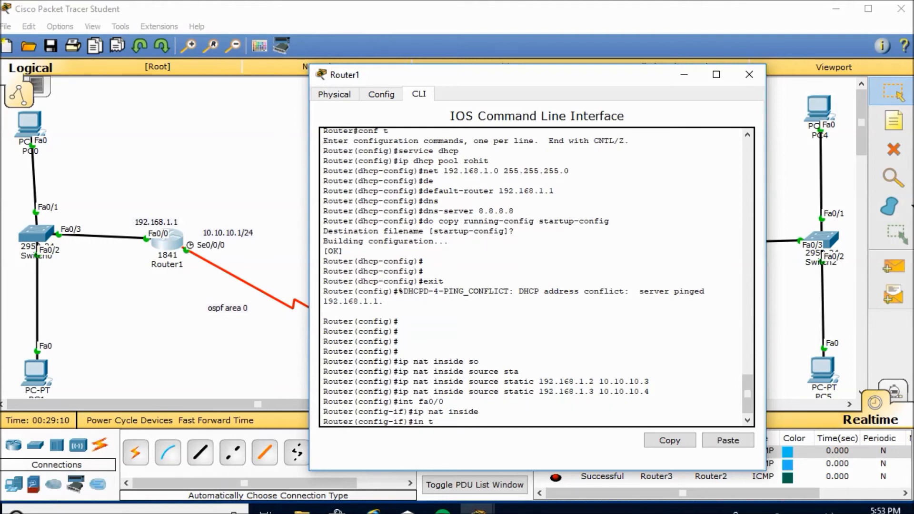
{"action": "key", "text": "BackSpace"}
{"action": "key", "text": "BackSpace"}
{"action": "type", "text": "t s0/0/0"}
{"action": "key", "text": "Return"}
{"action": "type", "text": "ip"}
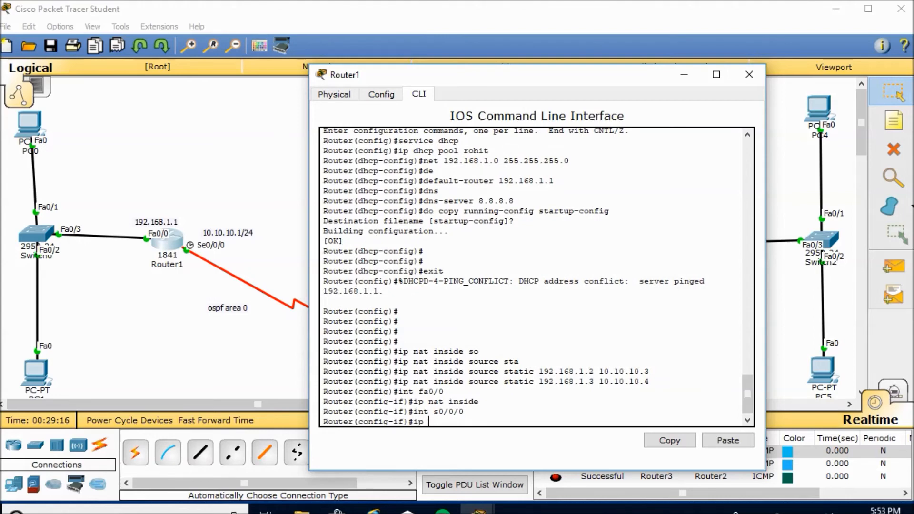
{"action": "type", "text": " nat out"}
{"action": "key", "text": "Tab"}
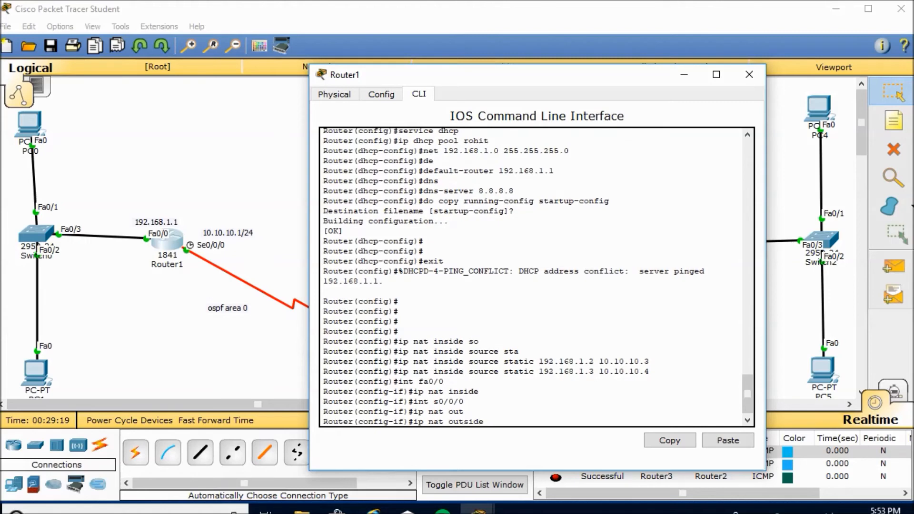
{"action": "key", "text": "Return"}
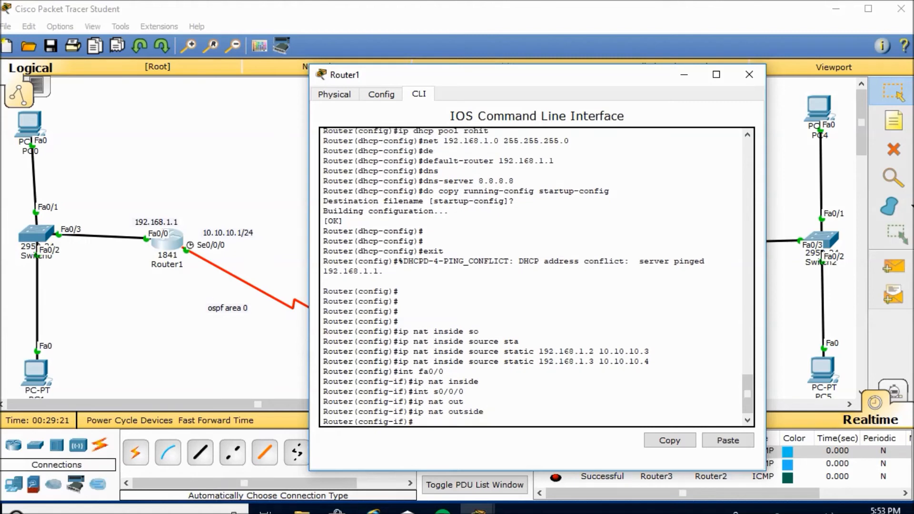
Save Router1's running configuration to startup-config with the default filename and close the router's window
{"action": "left_click", "coordinate": [728, 440]}
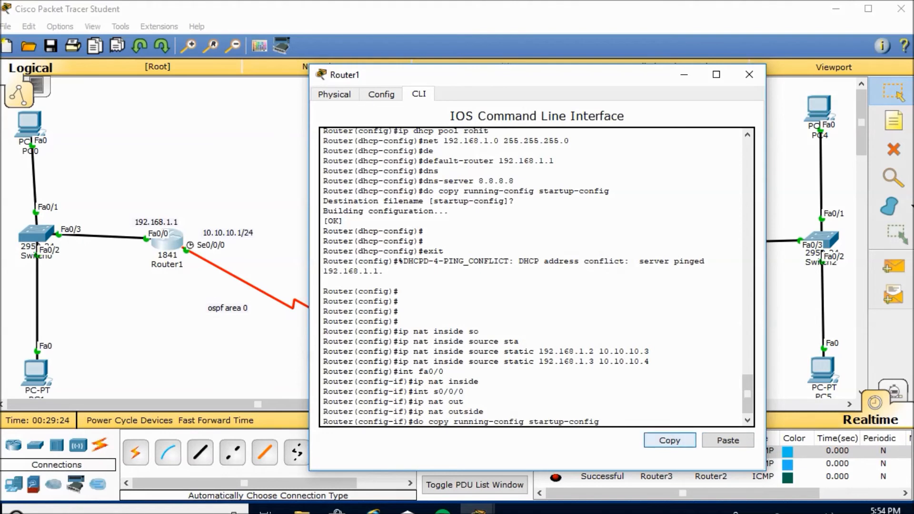
{"action": "key", "text": "Return"}
{"action": "key", "text": "Return"}
{"action": "key", "text": "Return"}
{"action": "key", "text": "Return"}
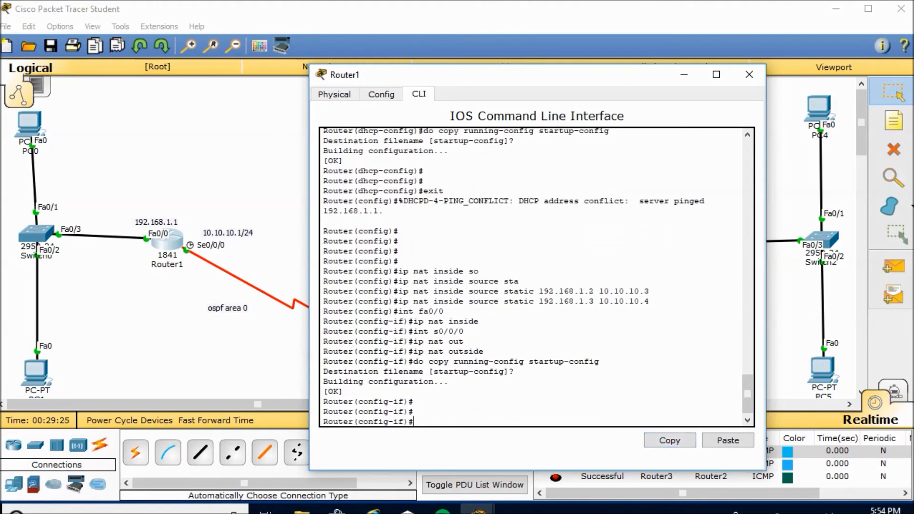
{"action": "left_click", "coordinate": [752, 75]}
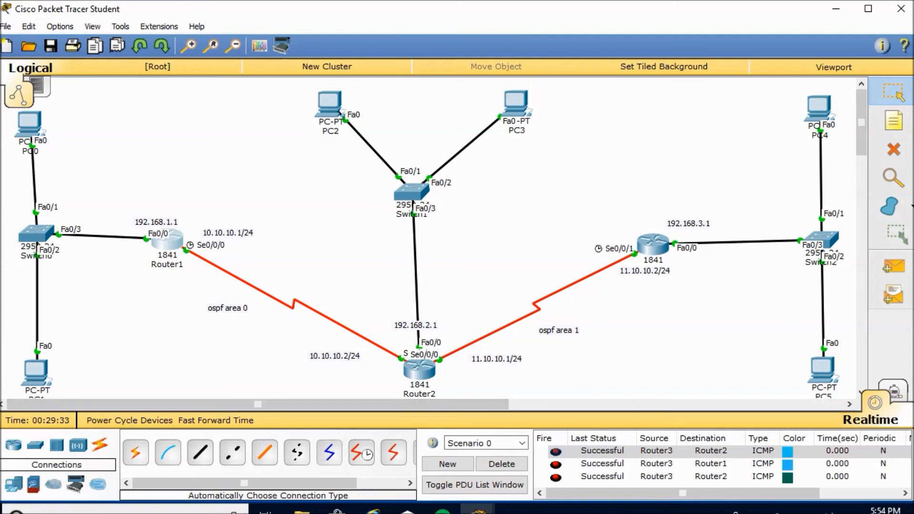
{"action": "mouse_move", "coordinate": [419, 370]}
{"action": "left_click", "coordinate": [419, 369]}
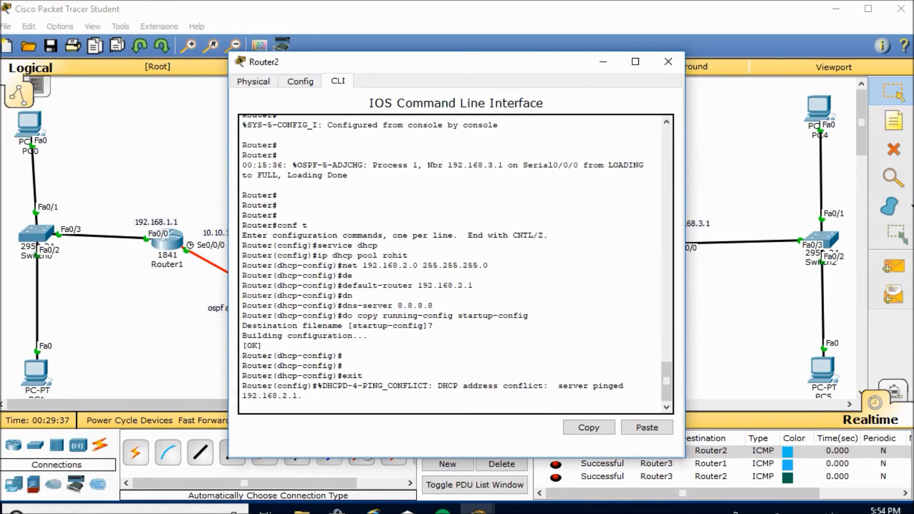
{"action": "key", "text": "Return"}
{"action": "key", "text": "Return"}
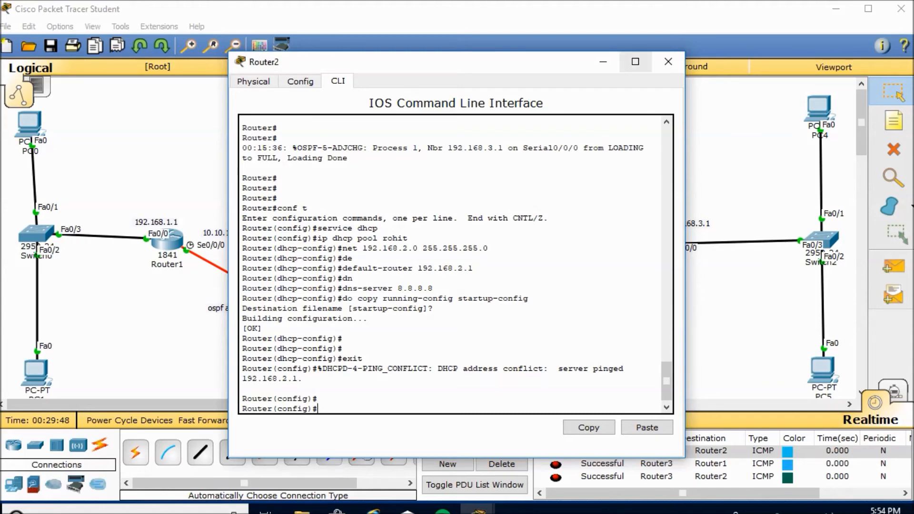
{"action": "left_click", "coordinate": [669, 61]}
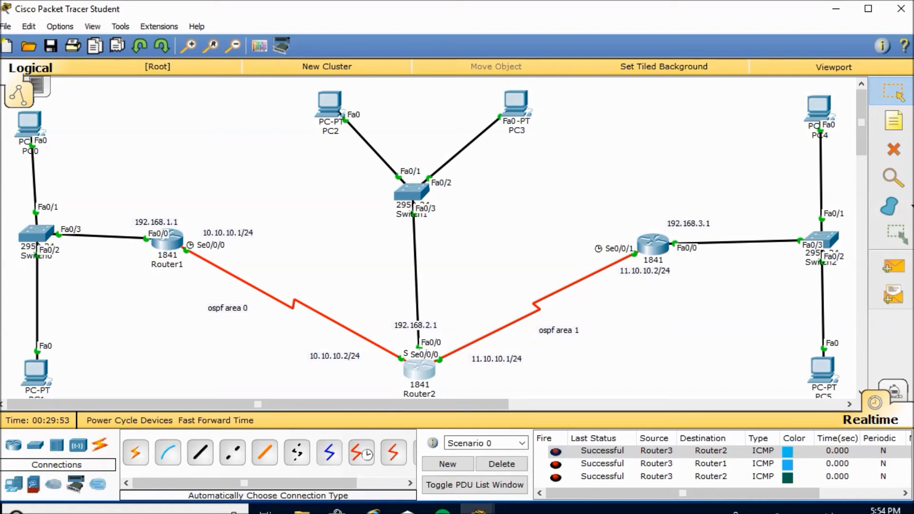
Add a static inside-source NAT entry on Router2 that translates 192.168.2.2 to 10.10.10.4
{"action": "left_click", "coordinate": [419, 369]}
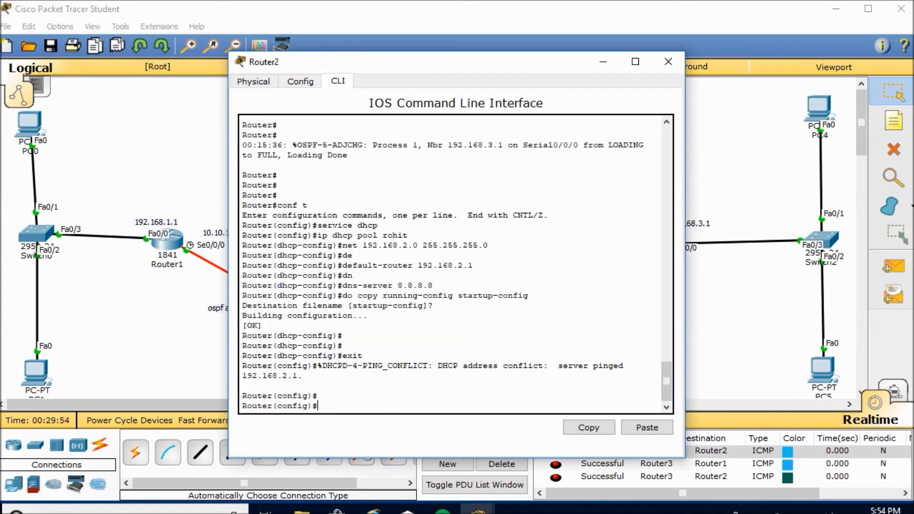
{"action": "key", "text": "Return"}
{"action": "key", "text": "Return"}
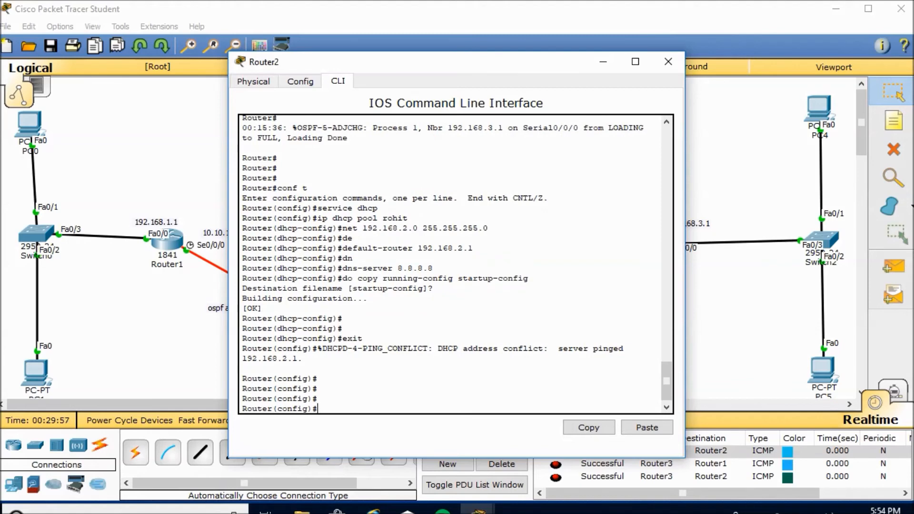
{"action": "type", "text": "ip nat in"}
{"action": "key", "text": "Tab"}
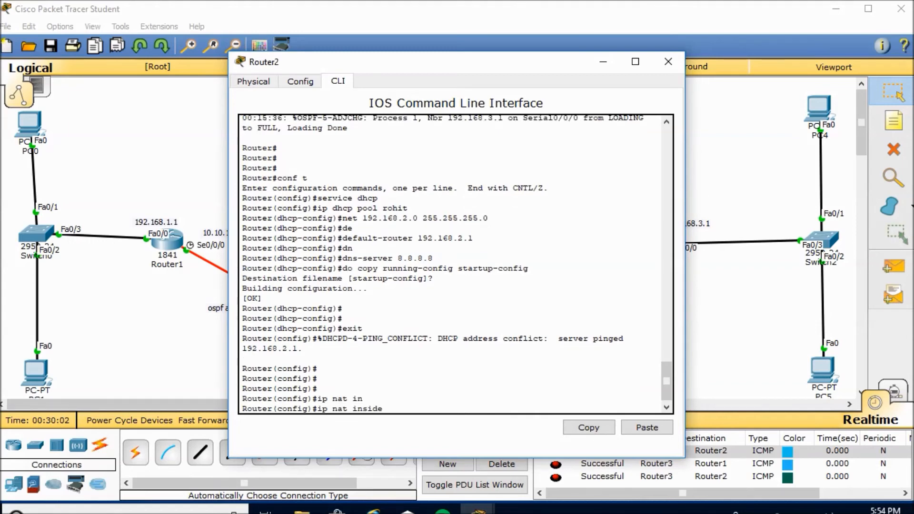
{"action": "type", "text": "so"}
{"action": "key", "text": "Tab"}
{"action": "type", "text": "st"}
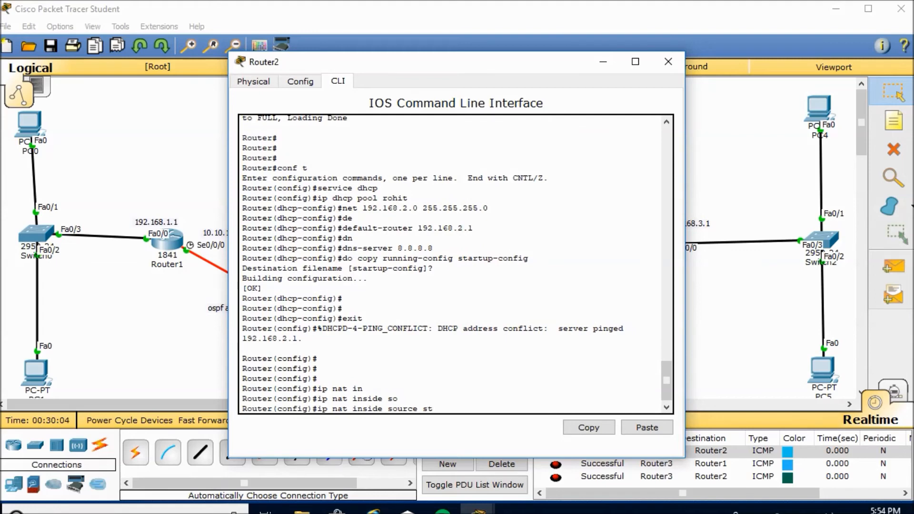
{"action": "key", "text": "Tab"}
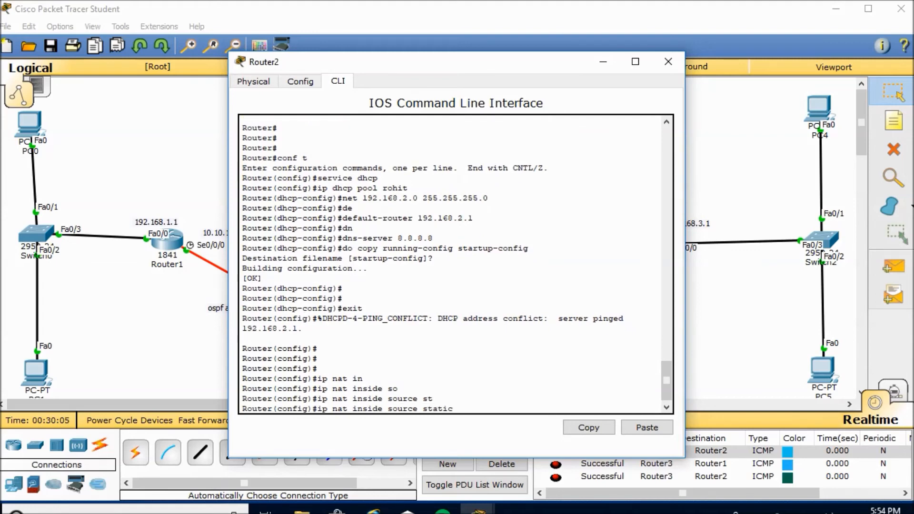
{"action": "type", "text": "a"}
{"action": "key", "text": "BackSpace"}
{"action": "type", "text": "l"}
{"action": "type", "text": "92.168"}
{"action": "type", "text": "."}
{"action": "type", "text": "2."}
{"action": "type", "text": "2"}
{"action": "type", "text": " 10.1"}
{"action": "type", "text": "0.1"}
{"action": "type", "text": "0."}
{"action": "type", "text": "4"}
{"action": "key", "text": "Return"}
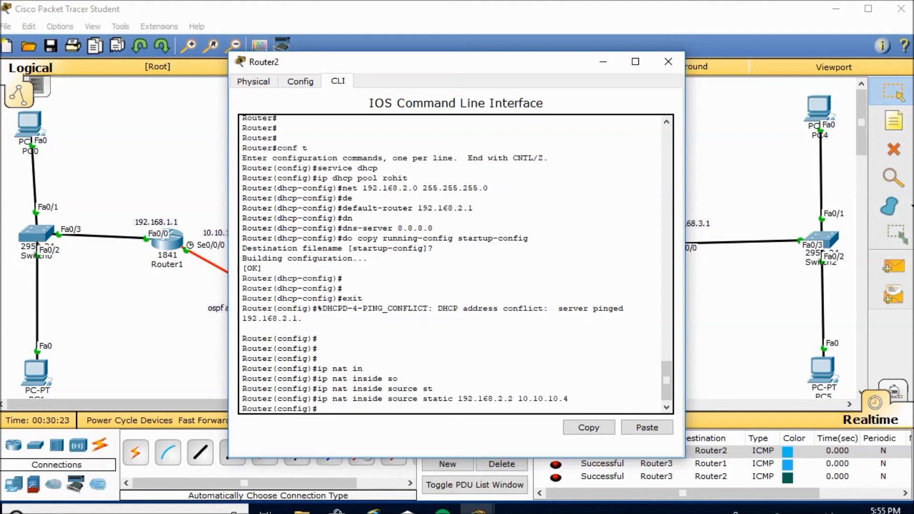
Add a second static inside-source NAT entry on Router2 that translates 192.168.2.3 to 10.10.10.5
{"action": "key", "text": "Up"}
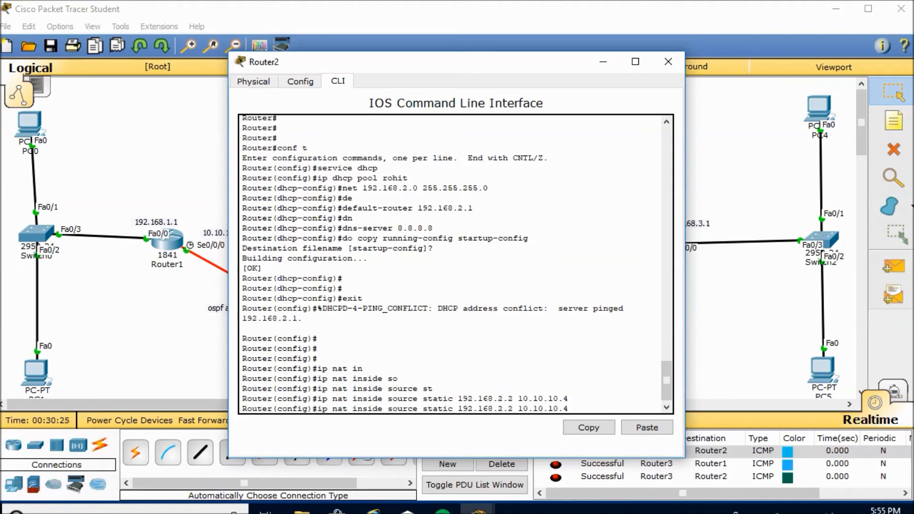
{"action": "key", "text": "Left"}
{"action": "key", "text": "Left"}
{"action": "key", "text": "Left"}
{"action": "key", "text": "Left"}
{"action": "key", "text": "Left"}
{"action": "key", "text": "Left"}
{"action": "key", "text": "Left"}
{"action": "key", "text": "BackSpace"}
{"action": "type", "text": "3"}
{"action": "key", "text": "Right"}
{"action": "key", "text": "Right"}
{"action": "key", "text": "Right"}
{"action": "key", "text": "Right"}
{"action": "key", "text": "Right"}
{"action": "key", "text": "Right"}
{"action": "key", "text": "Right"}
{"action": "key", "text": "Right"}
{"action": "key", "text": "BackSpace"}
{"action": "type", "text": "5"}
{"action": "key", "text": "Return"}
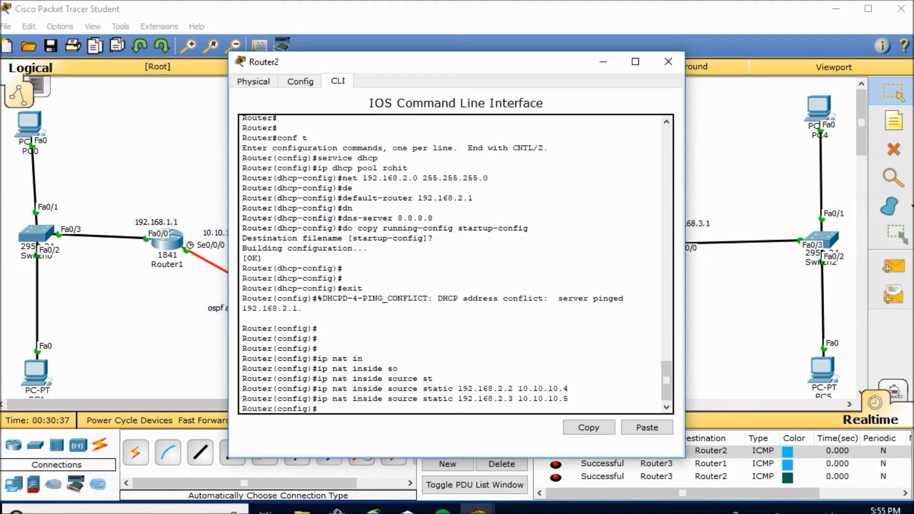
Arrange Router2's command-line window beside the topology so both can be seen together
{"action": "key", "text": "super+Right"}
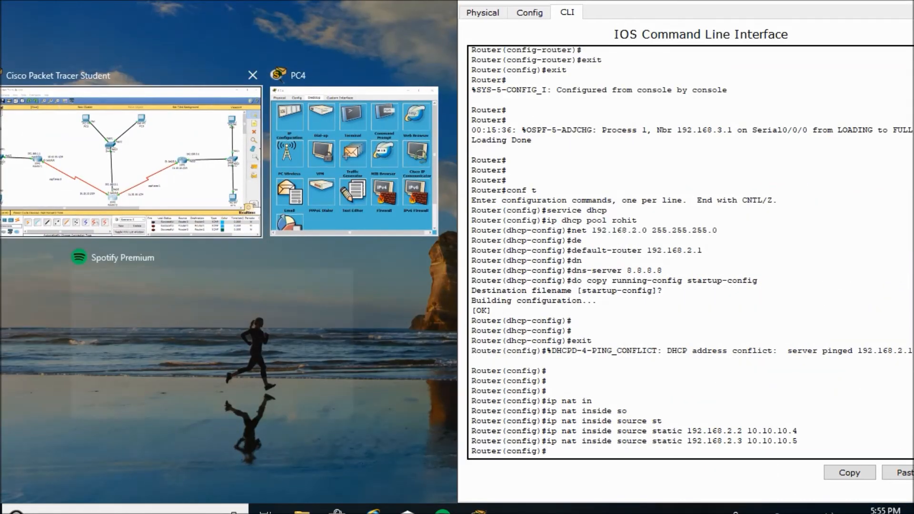
{"action": "left_click", "coordinate": [131, 161]}
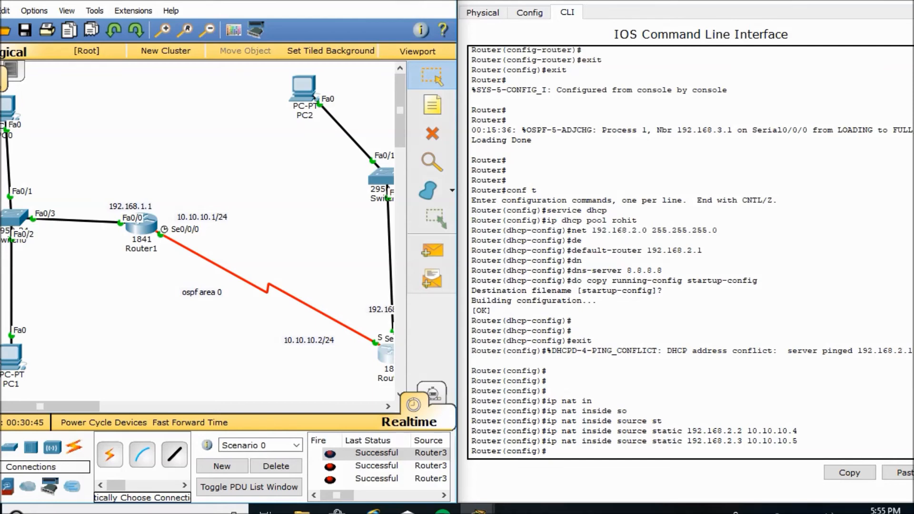
{"action": "left_click", "coordinate": [863, 2]}
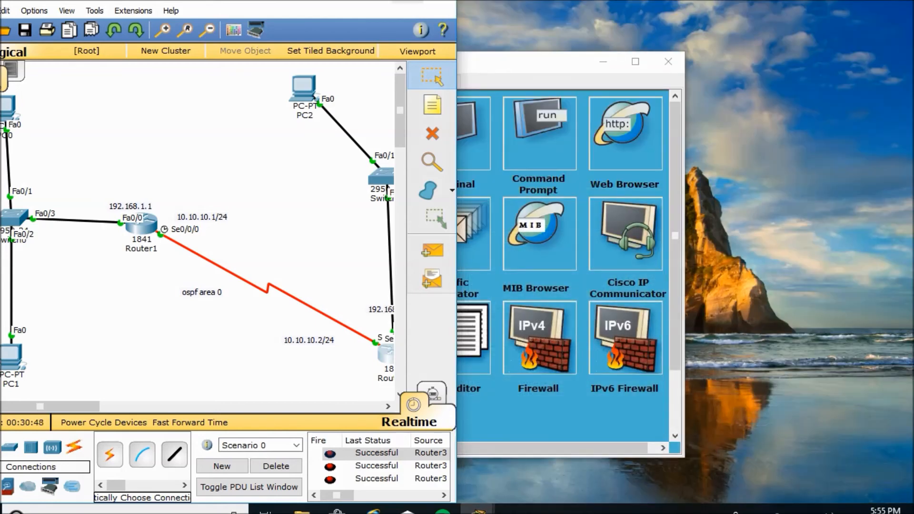
{"action": "left_click", "coordinate": [408, 1]}
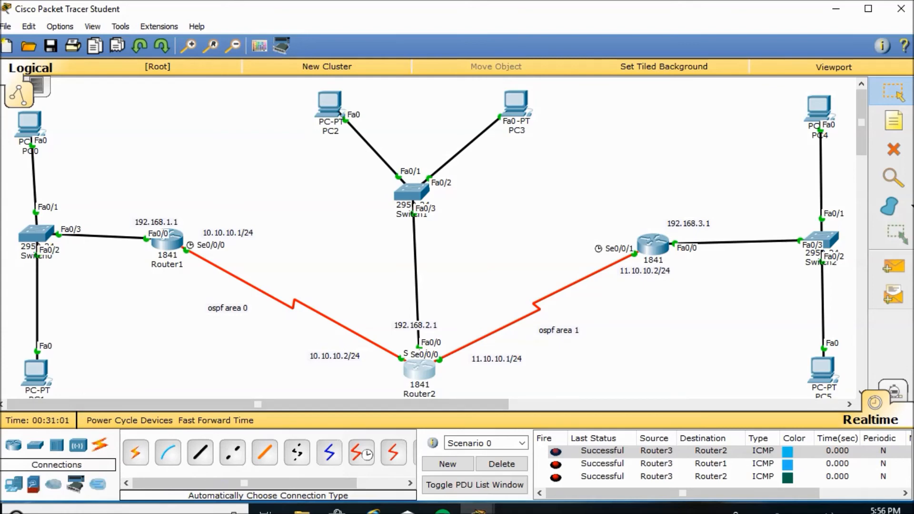
{"action": "left_click", "coordinate": [419, 370]}
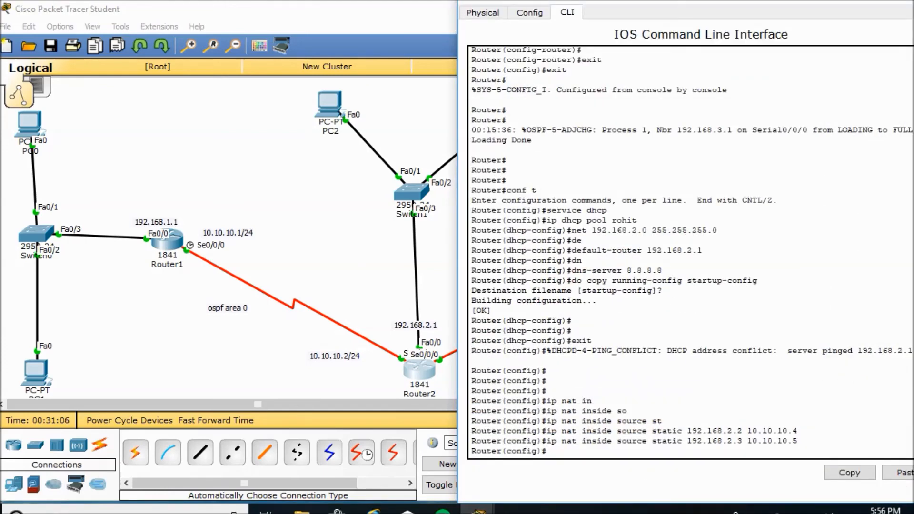
Add a static inside-source NAT entry on Router2 that translates 192.168.2.3 to 11.10.10.5
{"action": "left_click", "coordinate": [896, 2]}
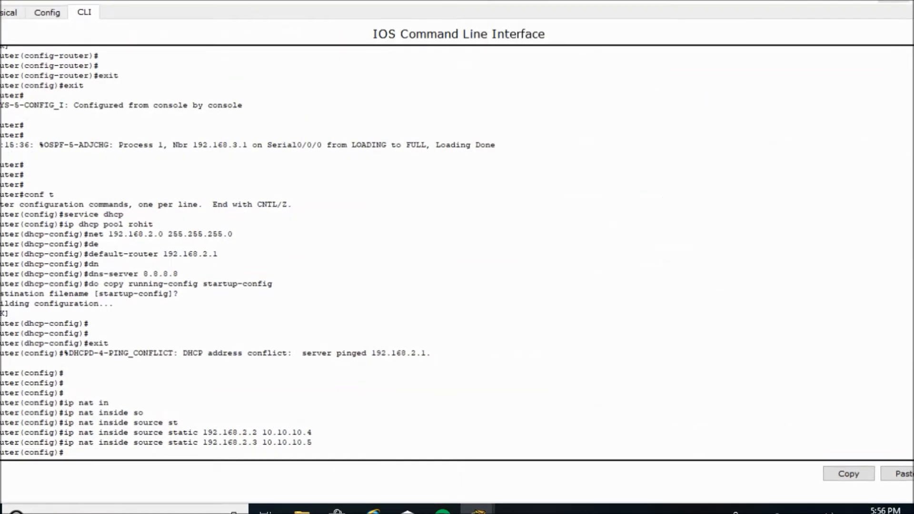
{"action": "left_click", "coordinate": [896, 2]}
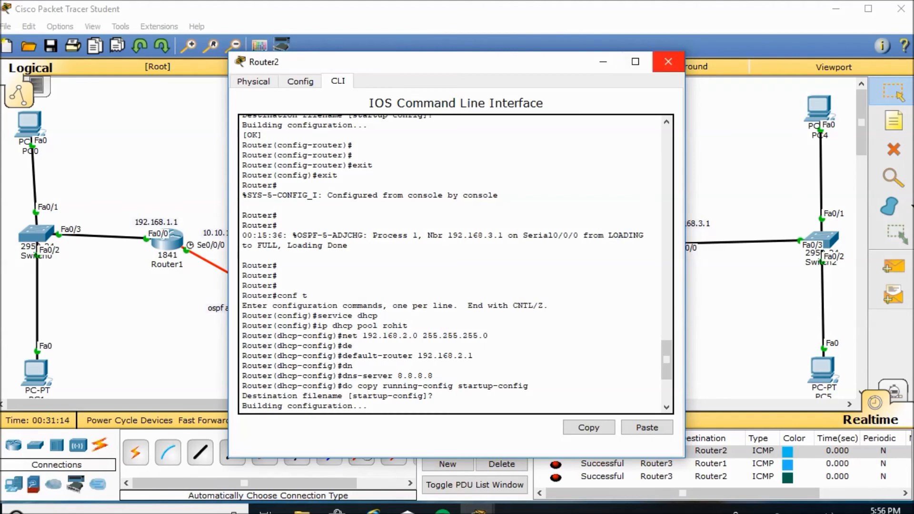
{"action": "left_click", "coordinate": [668, 61]}
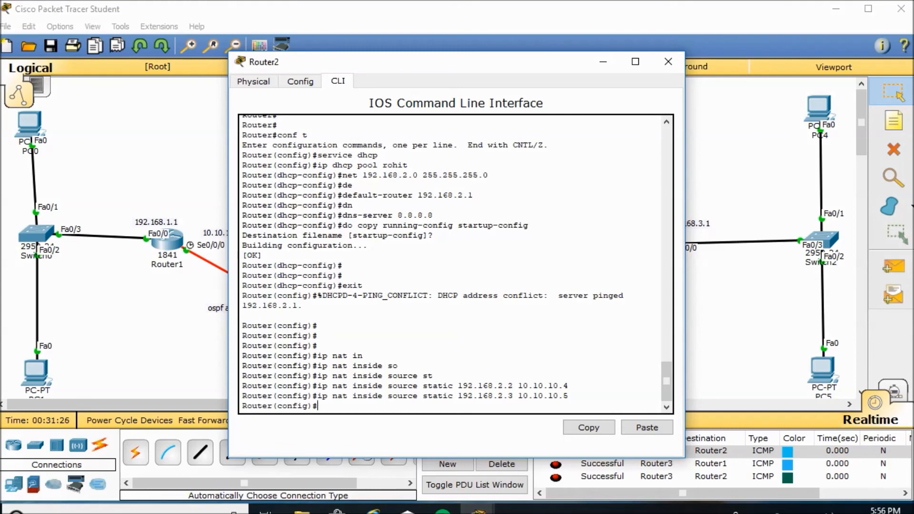
{"action": "key", "text": "Up"}
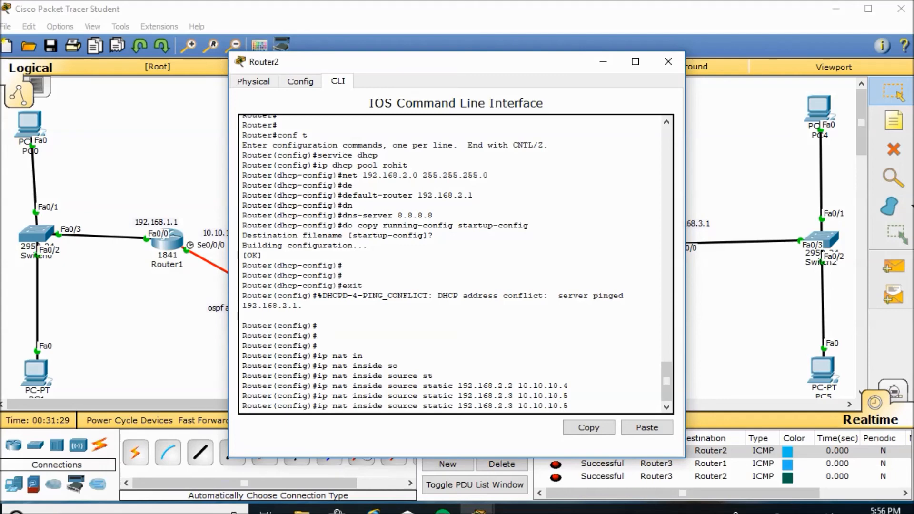
{"action": "key", "text": "Left"}
{"action": "key", "text": "Left"}
{"action": "key", "text": "Left"}
{"action": "key", "text": "Left"}
{"action": "key", "text": "BackSpace"}
{"action": "type", "text": "1"}
{"action": "key", "text": "Return"}
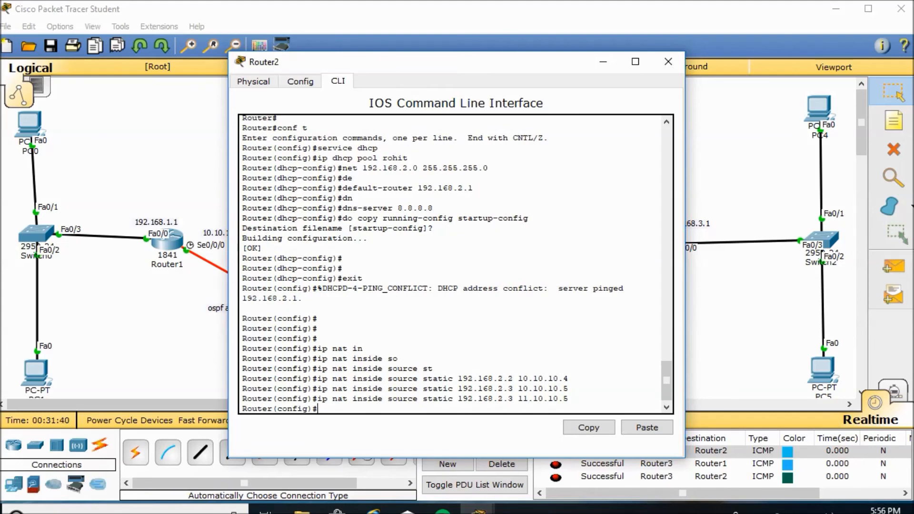
Add another static inside-source NAT entry on Router2 that translates 192.168.2.2 to 11.10.10.5
{"action": "key", "text": "Up"}
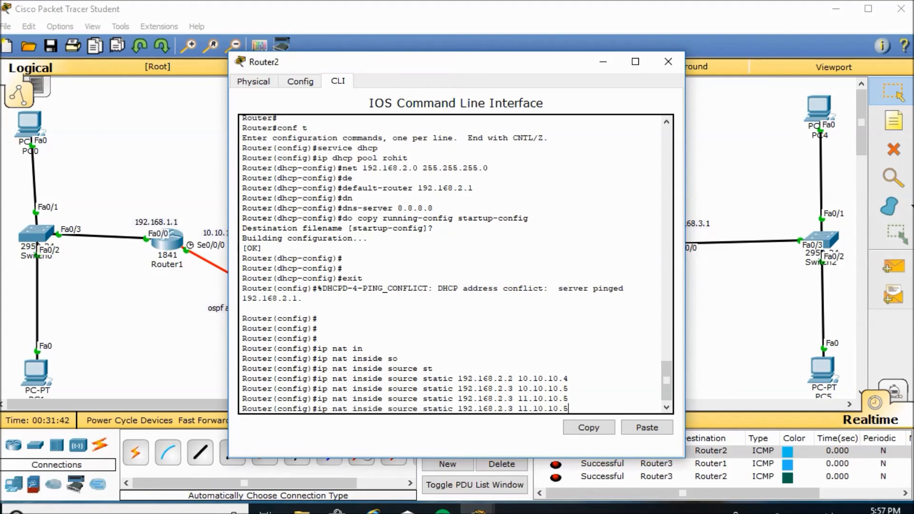
{"action": "key", "text": "Up"}
{"action": "key", "text": "Up"}
{"action": "key", "text": "Left"}
{"action": "key", "text": "Left"}
{"action": "key", "text": "Left"}
{"action": "key", "text": "BackSpace"}
{"action": "type", "text": "1"}
{"action": "key", "text": "BackSpace"}
{"action": "type", "text": "5"}
{"action": "key", "text": "Return"}
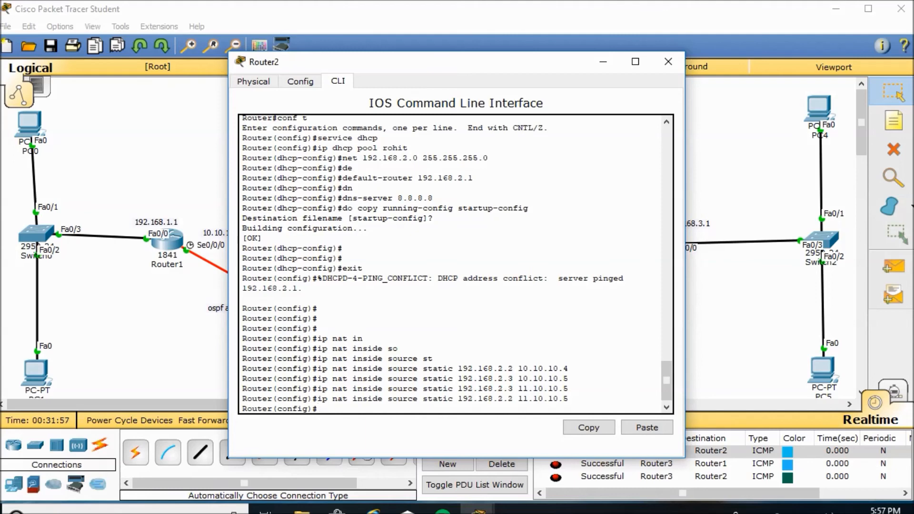
Mark Router2's LAN interface fa0/0 as a NAT inside interface
{"action": "type", "text": "int fa0/0"}
{"action": "key", "text": "Return"}
{"action": "type", "text": "ip "}
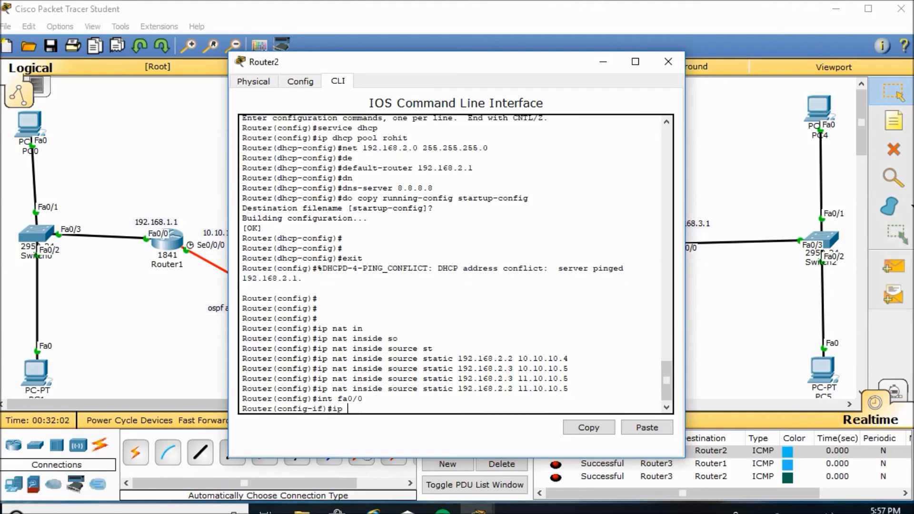
{"action": "type", "text": "nat inside"}
{"action": "key", "text": "Return"}
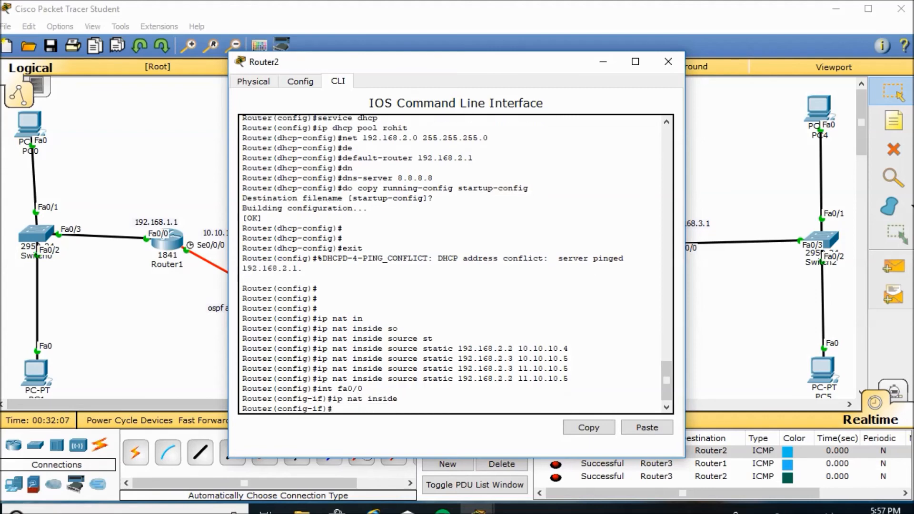
Mark Router2's serial interface s0/0/0 as a NAT outside interface
{"action": "type", "text": "int s0/0/0"}
{"action": "key", "text": "Return"}
{"action": "type", "text": "ip"}
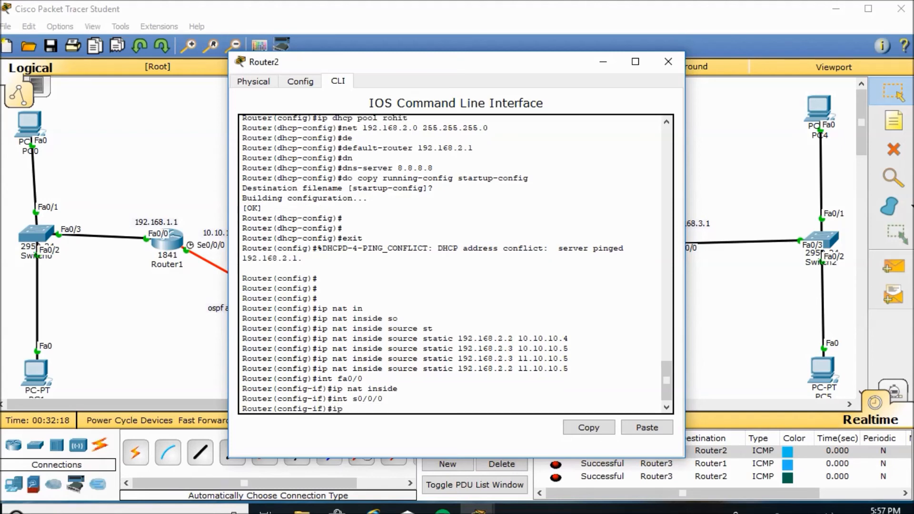
{"action": "type", "text": " nat out"}
{"action": "key", "text": "Tab"}
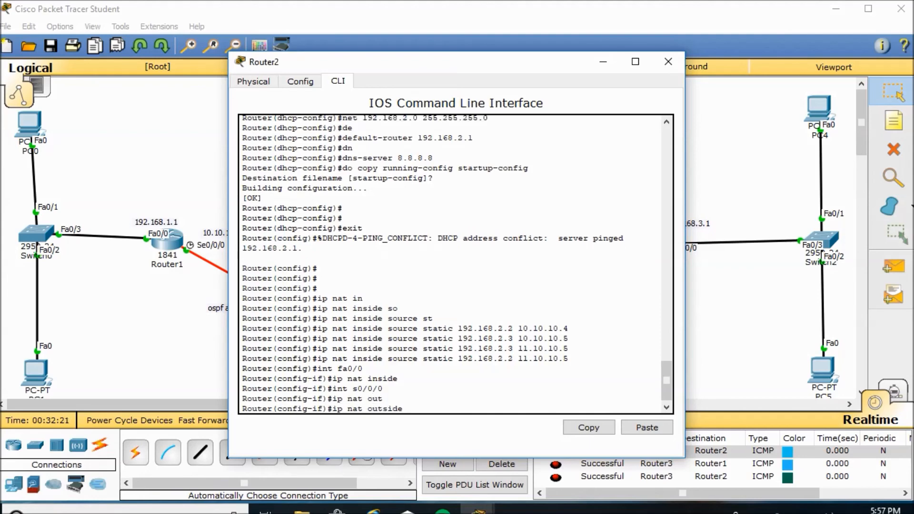
{"action": "key", "text": "Return"}
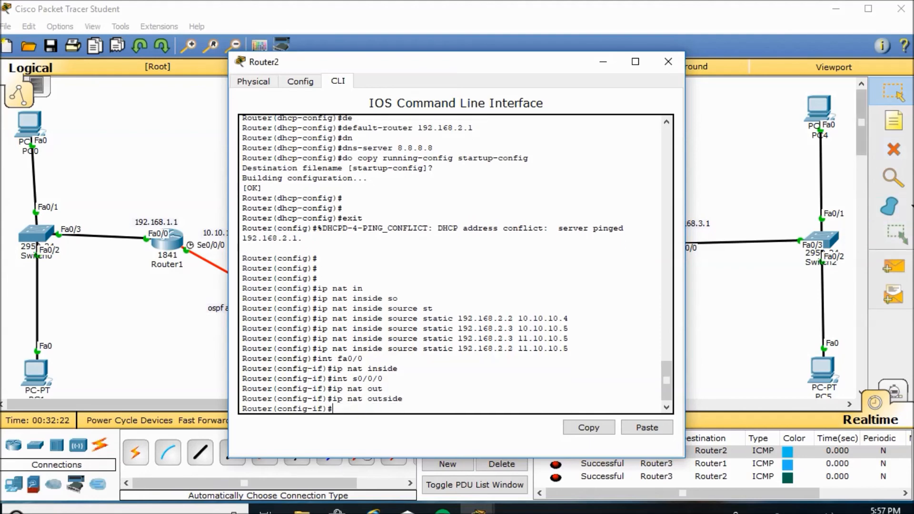
Mark Router2's second serial interface, s0/0/1, as NAT outside as well
{"action": "left_click_drag", "start_coordinate": [381, 62], "coordinate": [767, 98]}
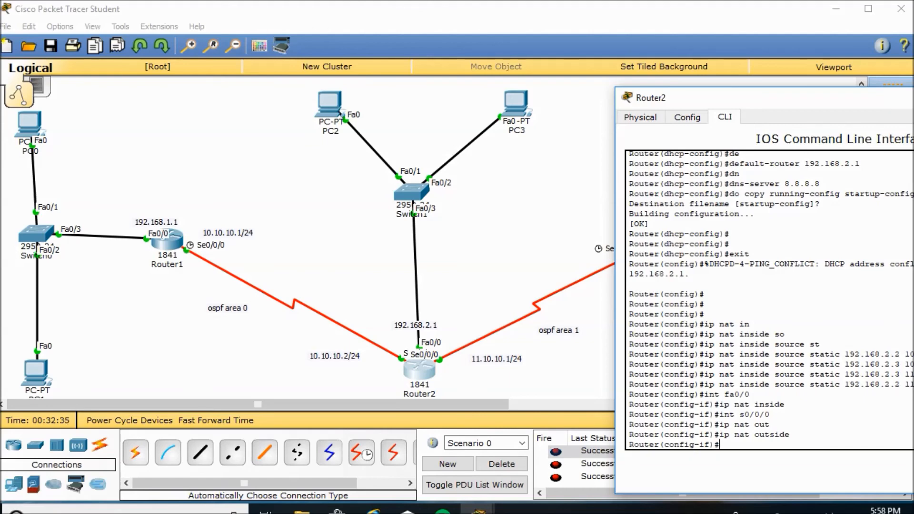
{"action": "type", "text": "int s0/0/0"}
{"action": "key", "text": "BackSpace"}
{"action": "type", "text": "1"}
{"action": "key", "text": "Return"}
{"action": "type", "text": "ip nat out"}
{"action": "key", "text": "Tab"}
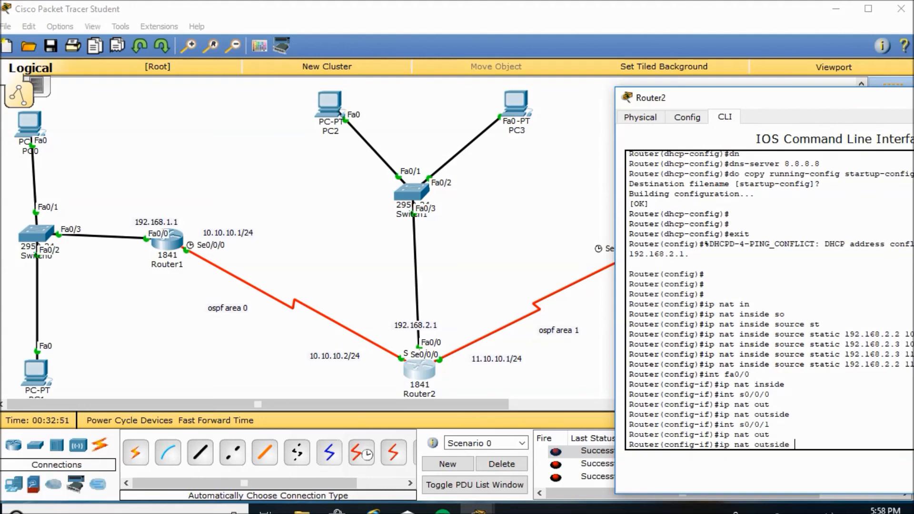
{"action": "key", "text": "Return"}
{"action": "key", "text": "Return"}
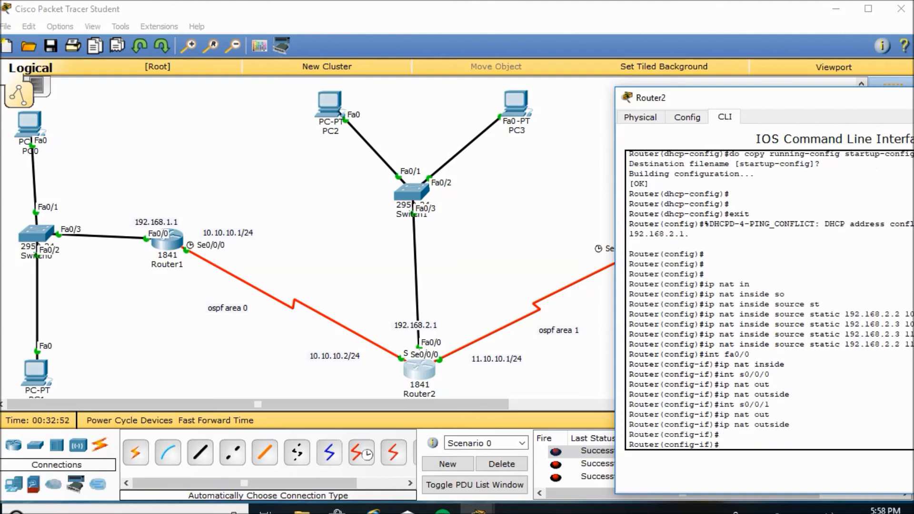
Save Router2's running configuration to startup-config with the default filename and close the router's window
{"action": "left_click_drag", "start_coordinate": [762, 97], "coordinate": [554, 122]}
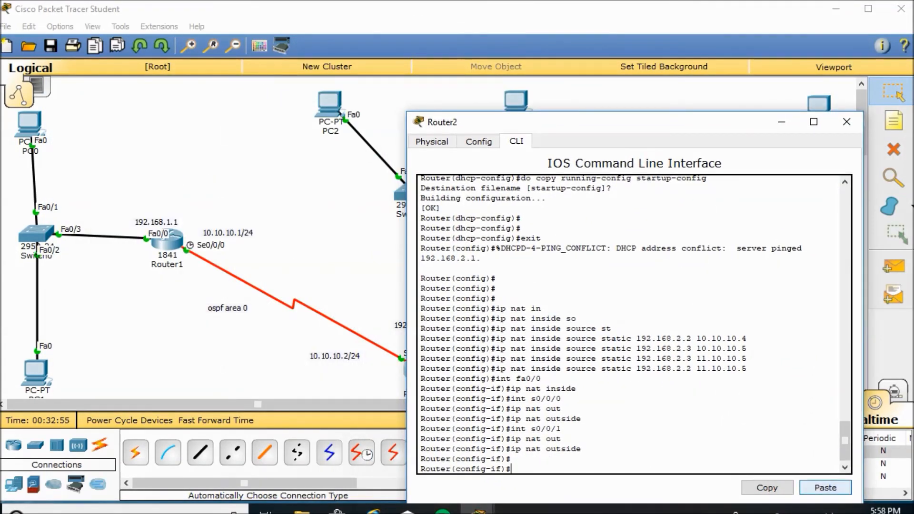
{"action": "left_click", "coordinate": [825, 487]}
{"action": "key", "text": "Return"}
{"action": "key", "text": "Return"}
{"action": "key", "text": "Return"}
{"action": "key", "text": "Return"}
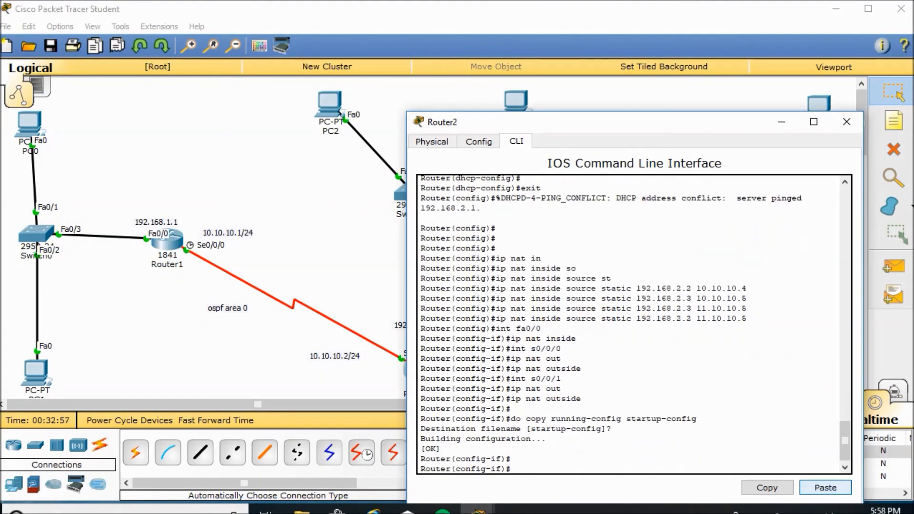
{"action": "key", "text": "Return"}
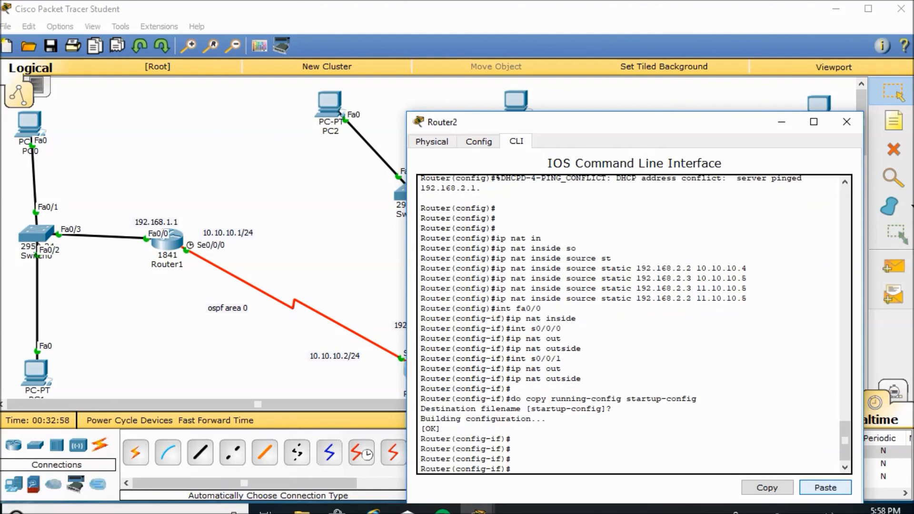
{"action": "type", "text": "exit"}
{"action": "key", "text": "Return"}
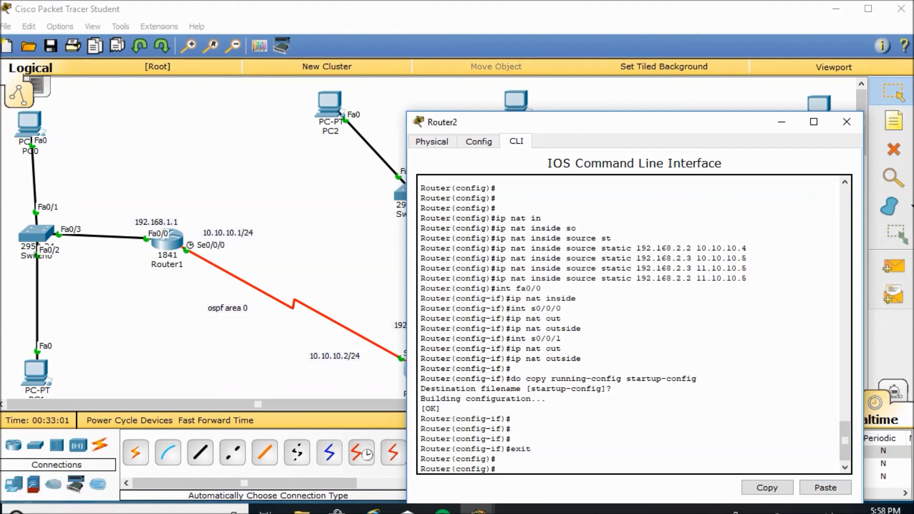
{"action": "left_click", "coordinate": [846, 122]}
Open Router3's command line and begin an "ip nat inside source static" command in global configuration mode
{"action": "left_click", "coordinate": [652, 243]}
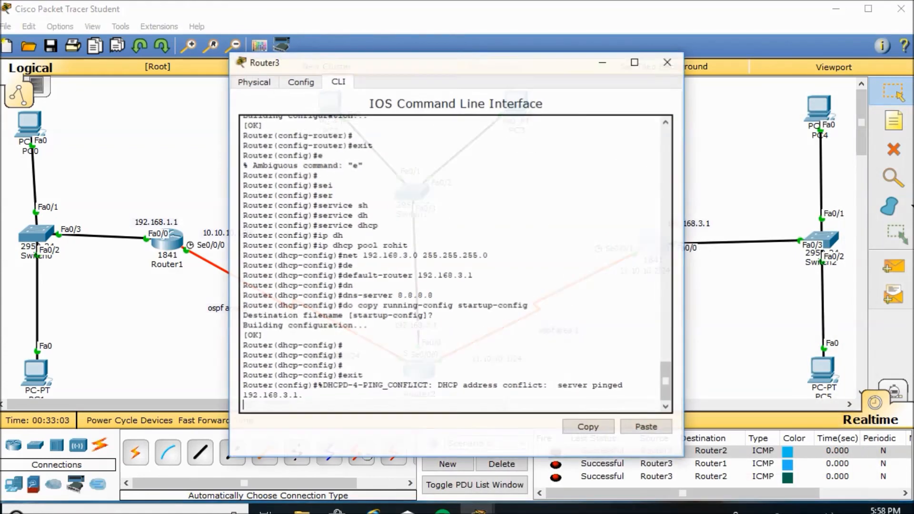
{"action": "key", "text": "Return"}
{"action": "key", "text": "Return"}
{"action": "key", "text": "Return"}
{"action": "key", "text": "Return"}
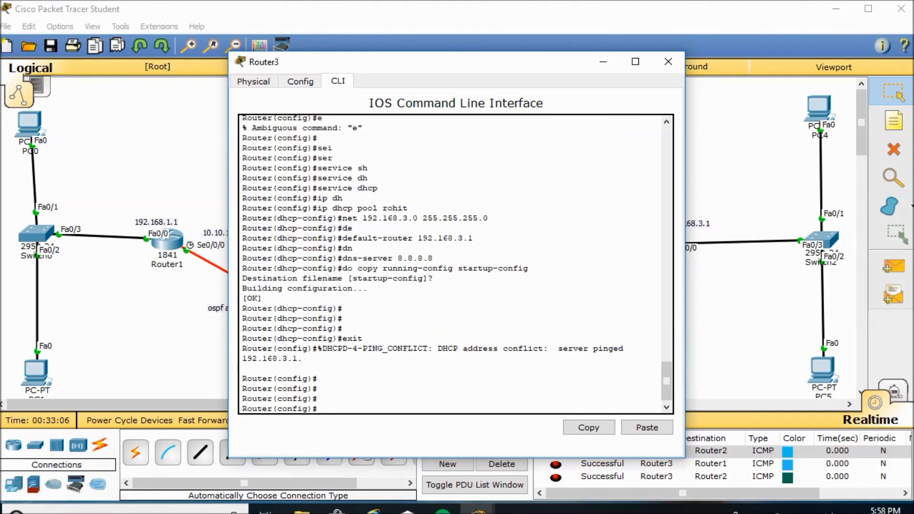
{"action": "type", "text": "ip nat in"}
{"action": "key", "text": "Tab"}
{"action": "type", "text": "so"}
{"action": "key", "text": "Tab"}
{"action": "type", "text": "st"}
{"action": "key", "text": "Tab"}
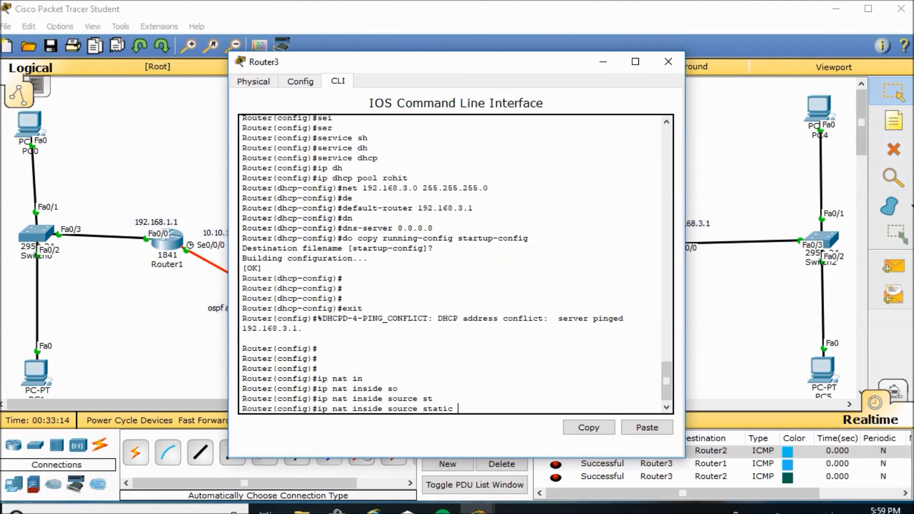
Check the IP addresses assigned to PC4 and PC5 on Router3's LAN
{"action": "left_click", "coordinate": [819, 108]}
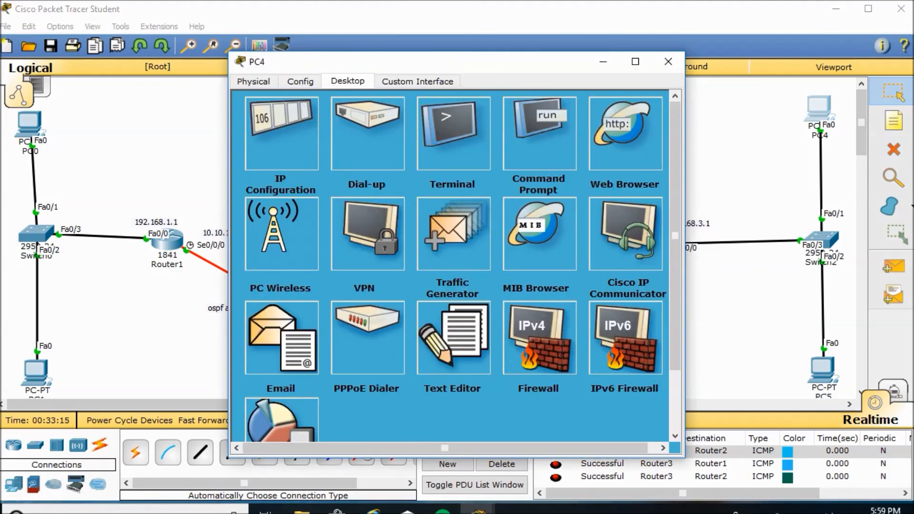
{"action": "left_click", "coordinate": [668, 62]}
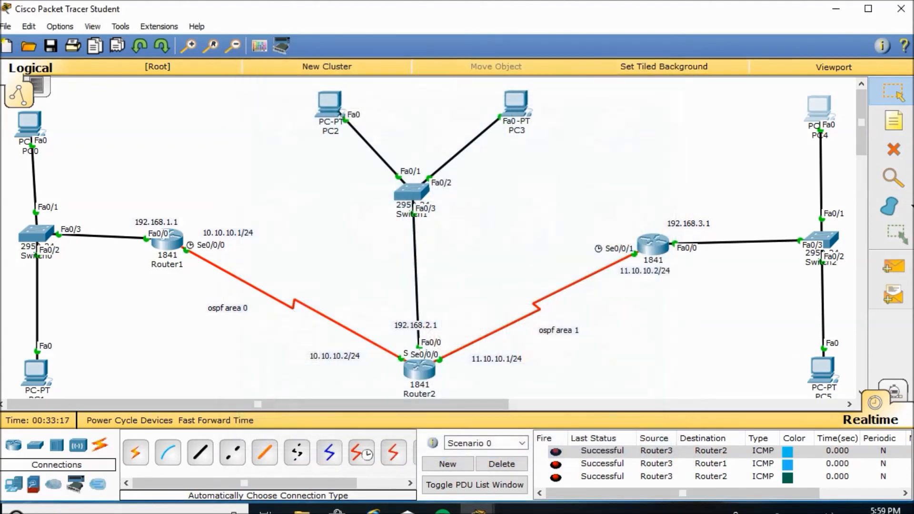
{"action": "left_click", "coordinate": [819, 109]}
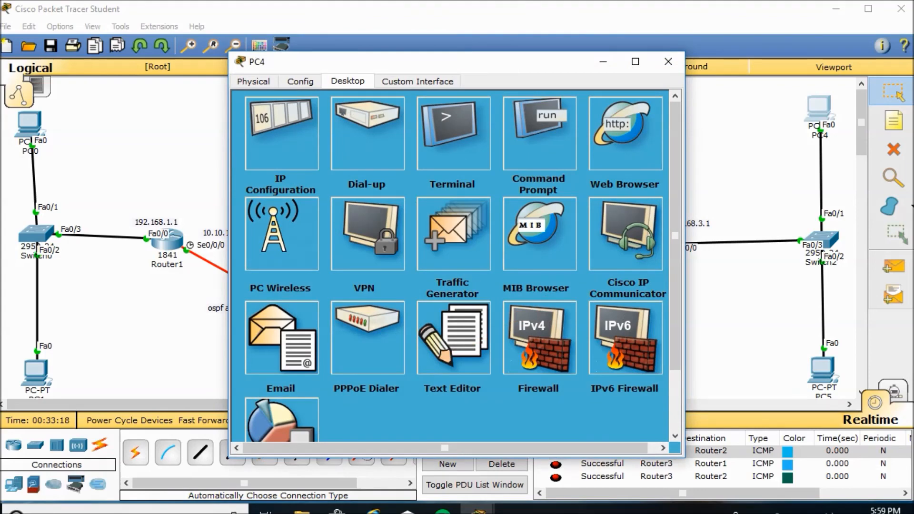
{"action": "left_click", "coordinate": [668, 62]}
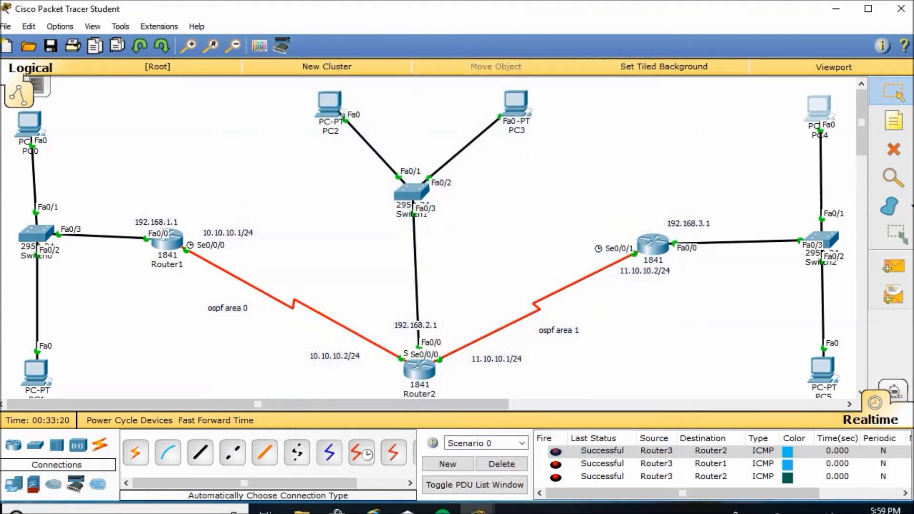
{"action": "mouse_move", "coordinate": [819, 109]}
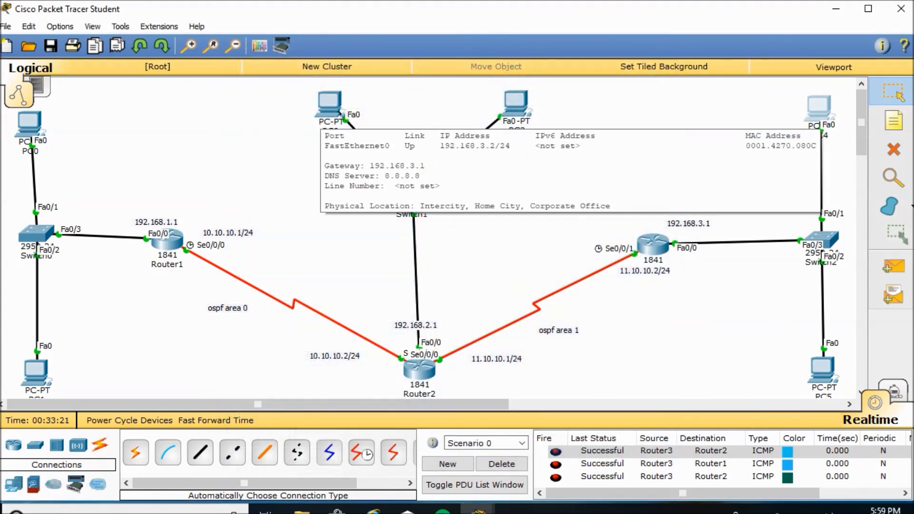
{"action": "mouse_move", "coordinate": [823, 372]}
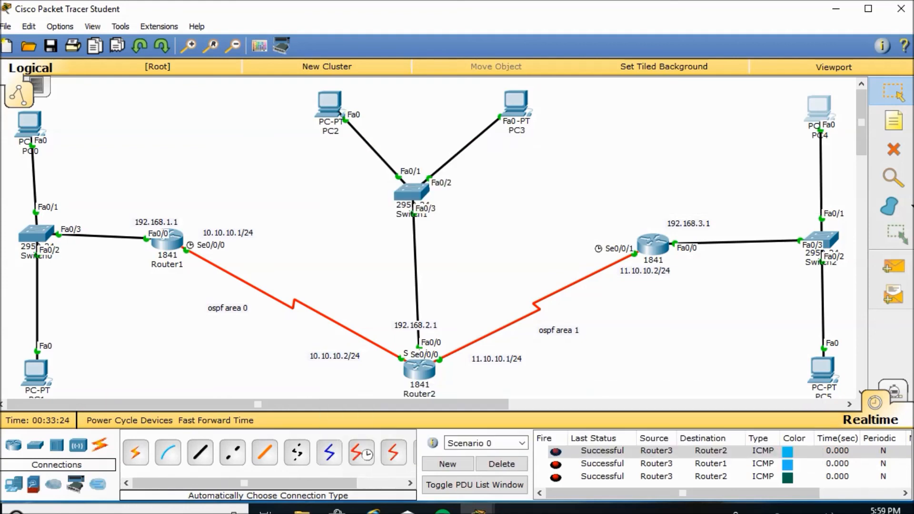
Complete Router3's pending static NAT command so that it translates 192.168.3.2 to 11.10.10.6
{"action": "left_click", "coordinate": [653, 244]}
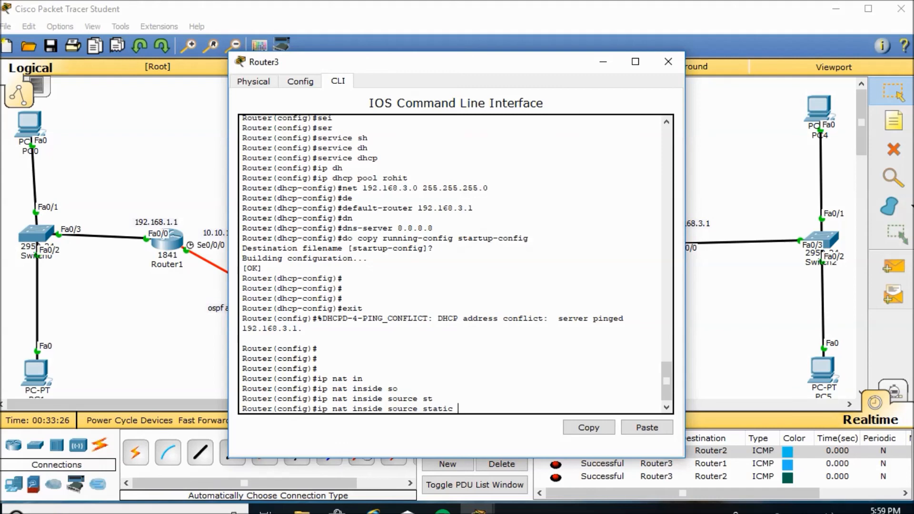
{"action": "type", "text": "192.168.3.2 11.10.10.6"}
{"action": "key", "text": "Return"}
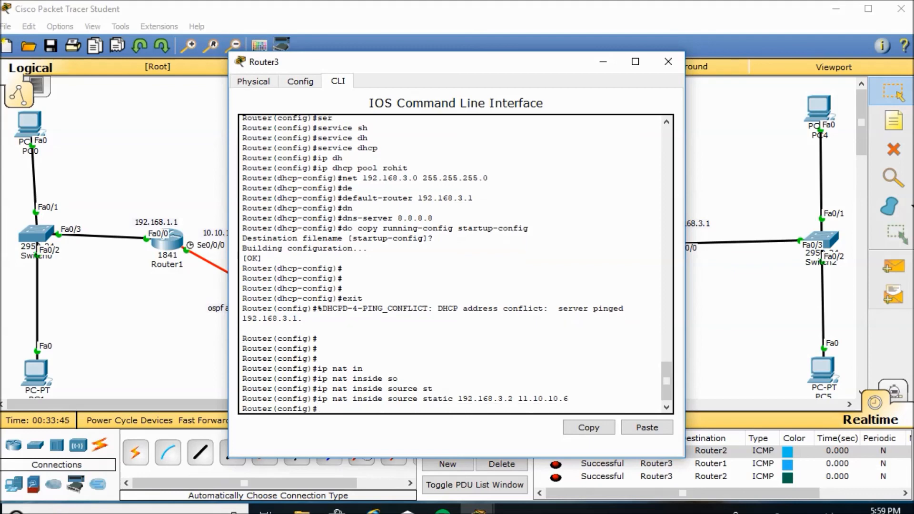
Add a second static inside-source NAT entry on Router3 that translates 192.168.3.3 to 11.10.10.7
{"action": "key", "text": "Up"}
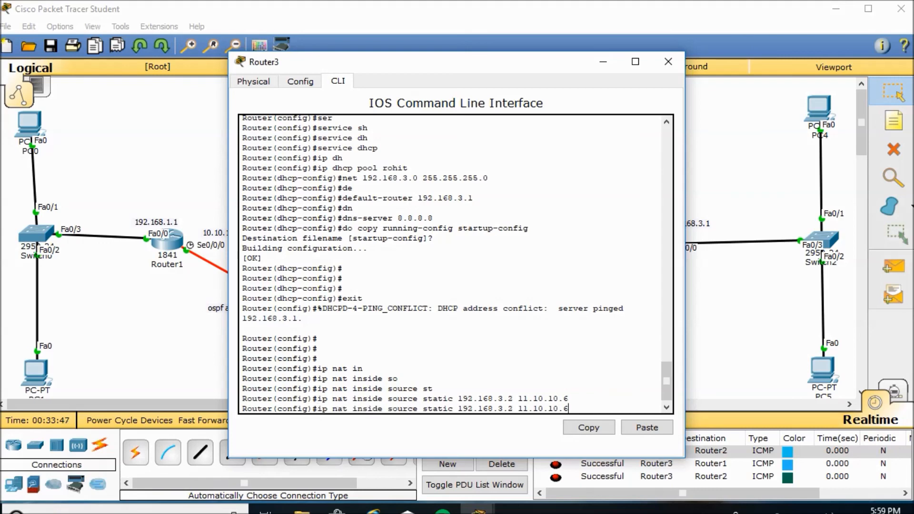
{"action": "key", "text": "Left"}
{"action": "key", "text": "Left"}
{"action": "key", "text": "Left"}
{"action": "key", "text": "Left"}
{"action": "key", "text": "Left"}
{"action": "key", "text": "Left"}
{"action": "key", "text": "Left"}
{"action": "key", "text": "Left"}
{"action": "key", "text": "Left"}
{"action": "key", "text": "Left"}
{"action": "key", "text": "BackSpace"}
{"action": "type", "text": "3"}
{"action": "key", "text": "Right"}
{"action": "key", "text": "Right"}
{"action": "key", "text": "Right"}
{"action": "key", "text": "Right"}
{"action": "key", "text": "Right"}
{"action": "key", "text": "Right"}
{"action": "key", "text": "Right"}
{"action": "key", "text": "Right"}
{"action": "key", "text": "Right"}
{"action": "key", "text": "Right"}
{"action": "key", "text": "Right"}
{"action": "key", "text": "BackSpace"}
{"action": "type", "text": "7"}
{"action": "key", "text": "Return"}
Mark Router3's LAN interface fa0/0 as a NAT inside interface
{"action": "type", "text": "i"}
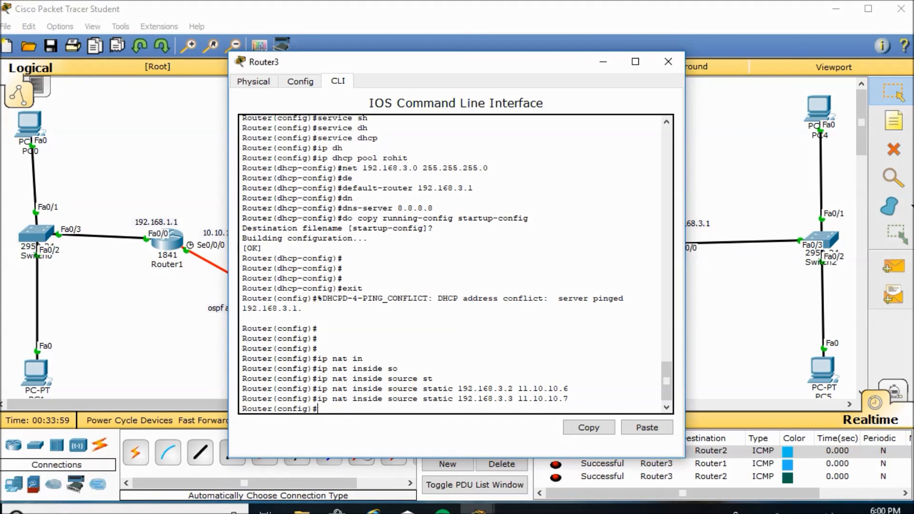
{"action": "type", "text": "nt fa0/0"}
{"action": "key", "text": "Return"}
{"action": "type", "text": "ip"}
{"action": "type", "text": " na"}
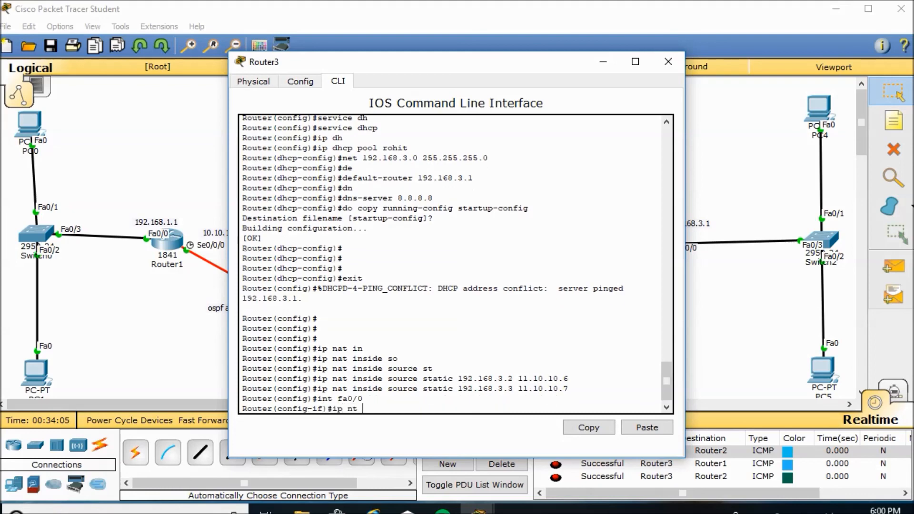
{"action": "type", "text": "t ins"}
{"action": "key", "text": "Tab"}
{"action": "key", "text": "Return"}
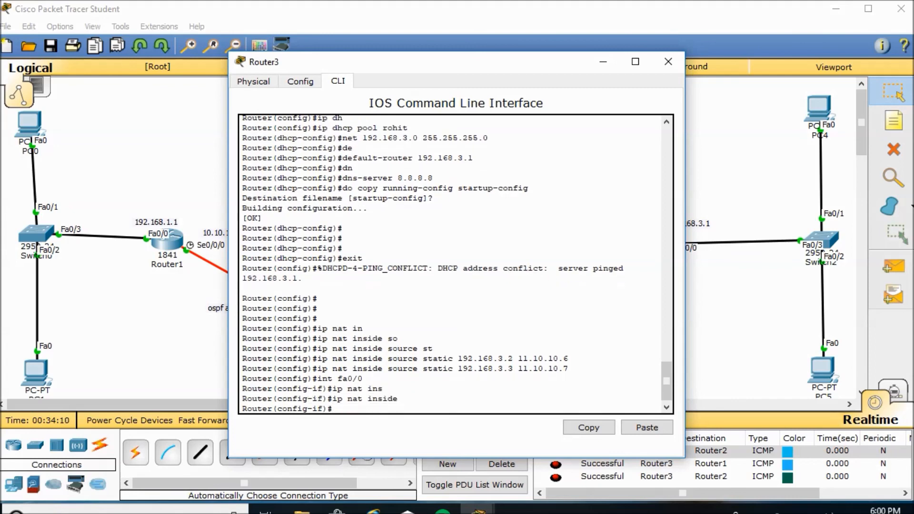
Mark Router3's serial interface s0/0/1 as a NAT outside interface
{"action": "type", "text": "int s0"}
{"action": "type", "text": "0/"}
{"action": "left_click_drag", "start_coordinate": [380, 62], "coordinate": [400, 65]}
{"action": "type", "text": "1"}
{"action": "key", "text": "Return"}
{"action": "type", "text": "ip"}
{"action": "type", "text": " ant"}
{"action": "key", "text": "BackSpace"}
{"action": "key", "text": "BackSpace"}
{"action": "key", "text": "BackSpace"}
{"action": "type", "text": "nat"}
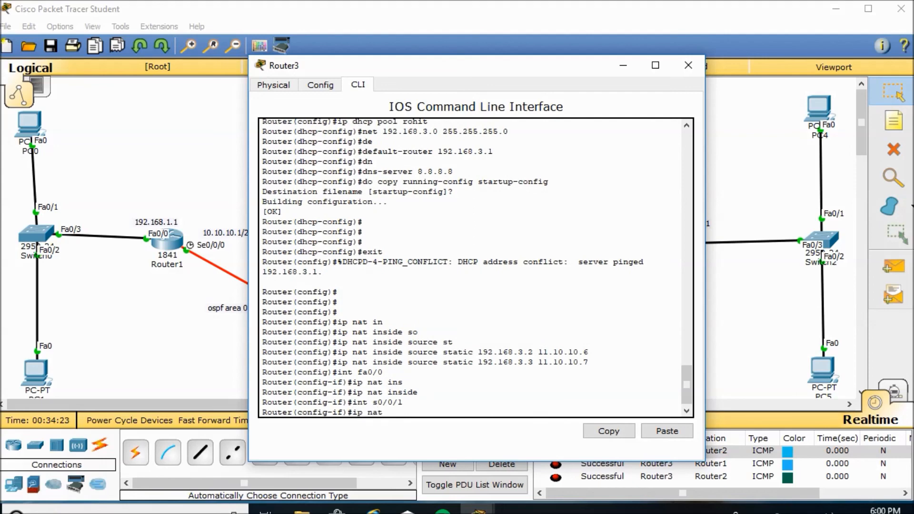
{"action": "type", "text": " outis"}
{"action": "key", "text": "BackSpace"}
{"action": "key", "text": "BackSpace"}
{"action": "key", "text": "Return"}
{"action": "key", "text": "Up"}
{"action": "type", "text": "side"}
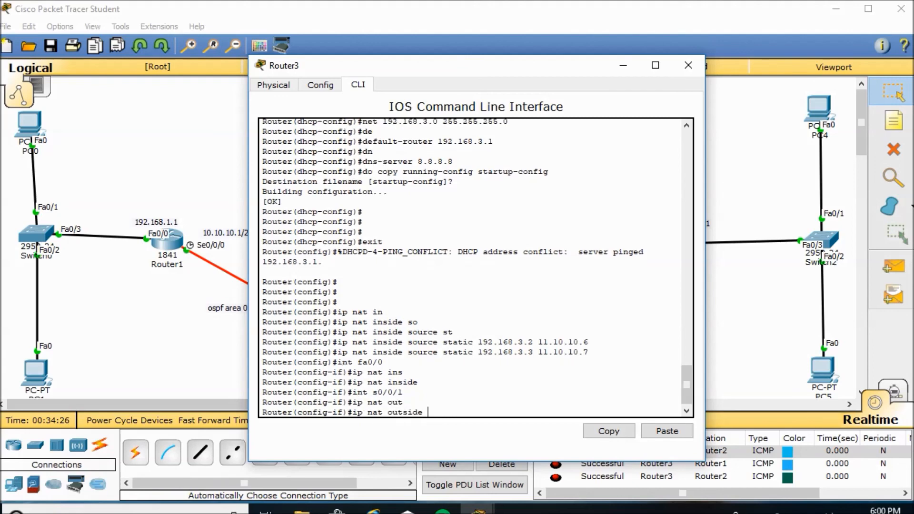
{"action": "key", "text": "Return"}
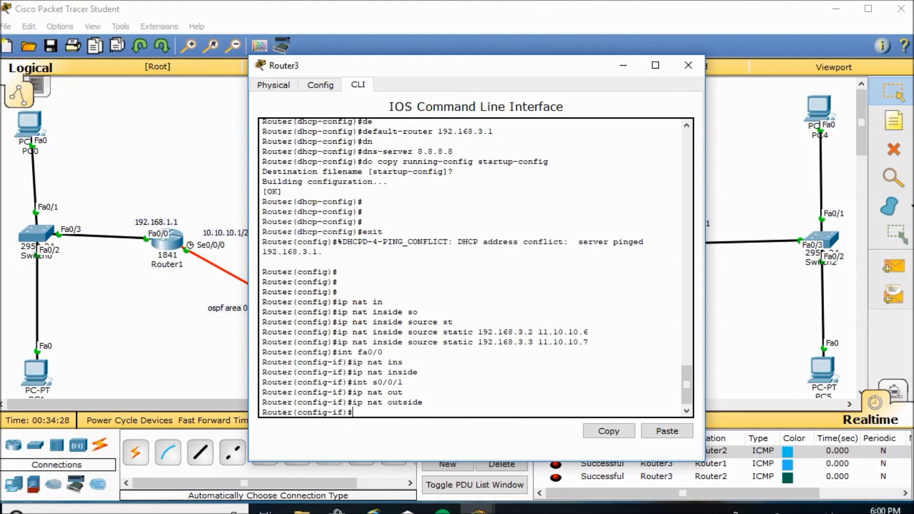
Save Router3's running configuration to startup-config, exit interface configuration mode and close the router's window
{"action": "left_click", "coordinate": [667, 431]}
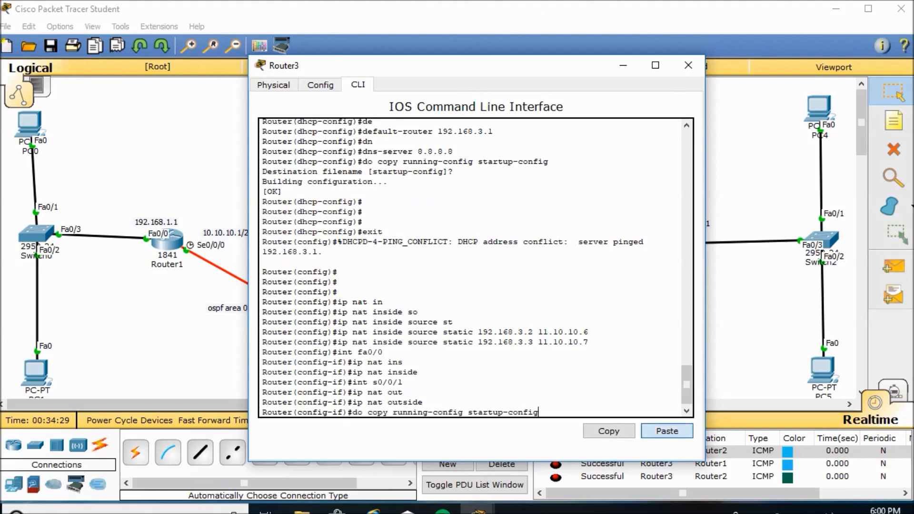
{"action": "key", "text": "Return"}
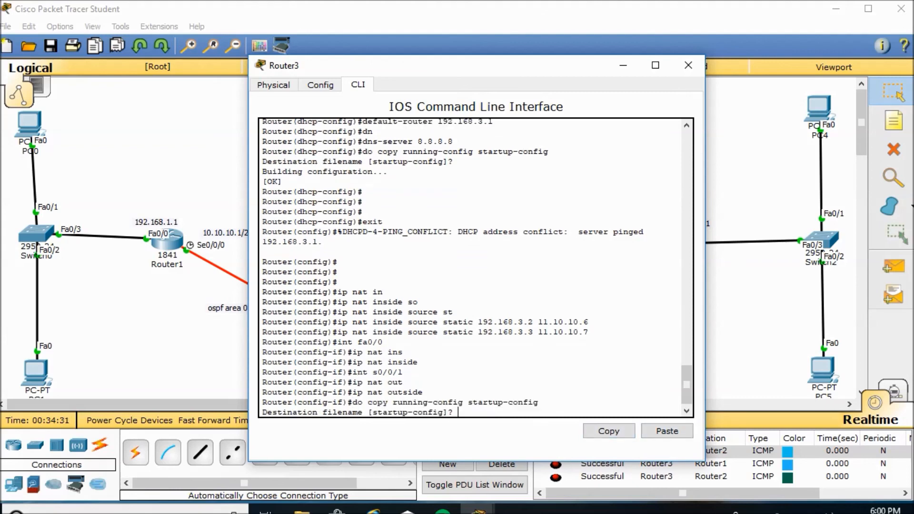
{"action": "key", "text": "Return"}
{"action": "key", "text": "Return"}
{"action": "key", "text": "Return"}
{"action": "key", "text": "Return"}
{"action": "type", "text": "exit"}
{"action": "key", "text": "Return"}
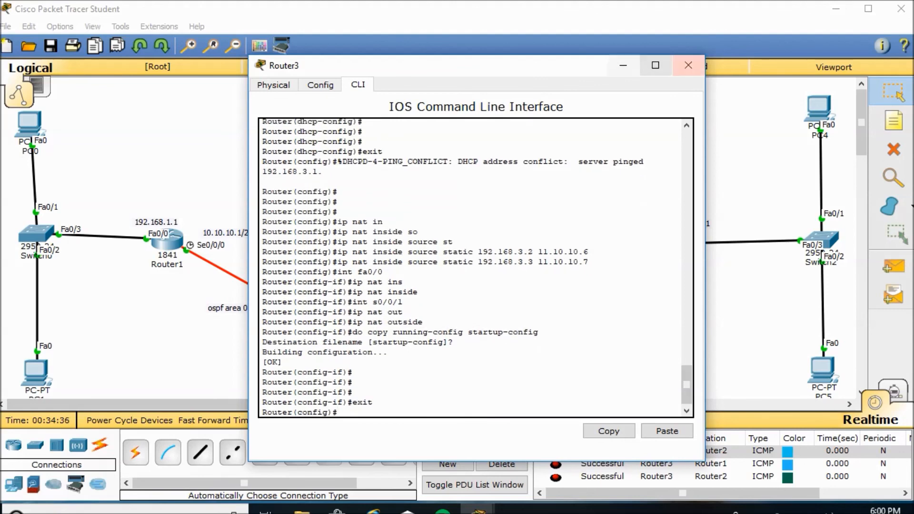
{"action": "left_click", "coordinate": [688, 65]}
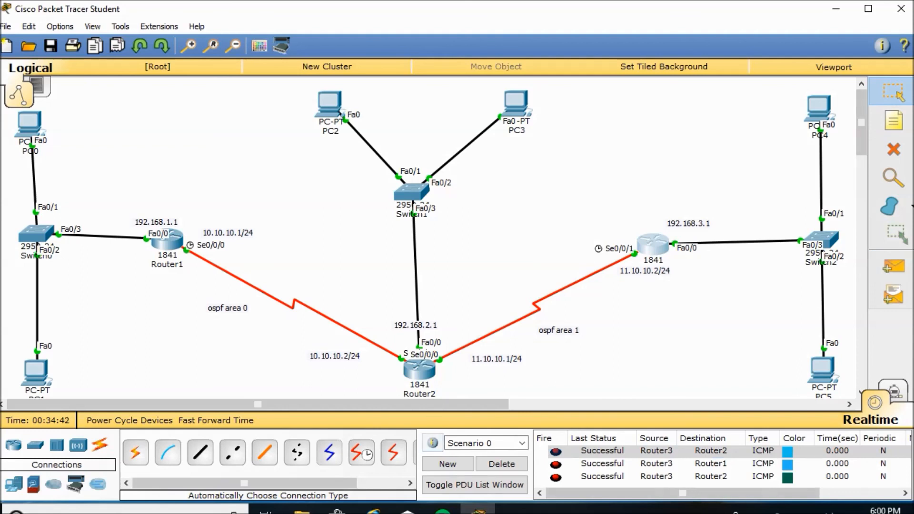
Clear the old PDU tests from Scenario 0 and send a simple PDU from PC1 to Router1
{"action": "left_click", "coordinate": [501, 463]}
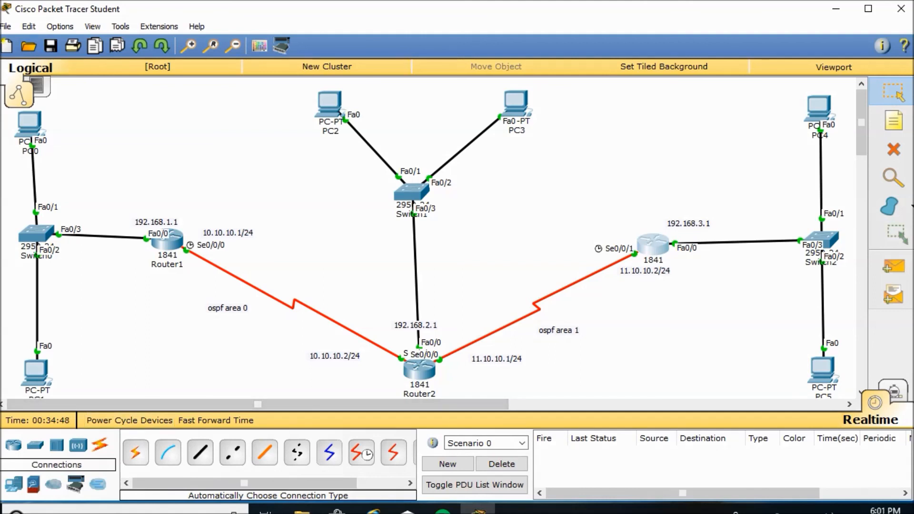
{"action": "left_click", "coordinate": [894, 266]}
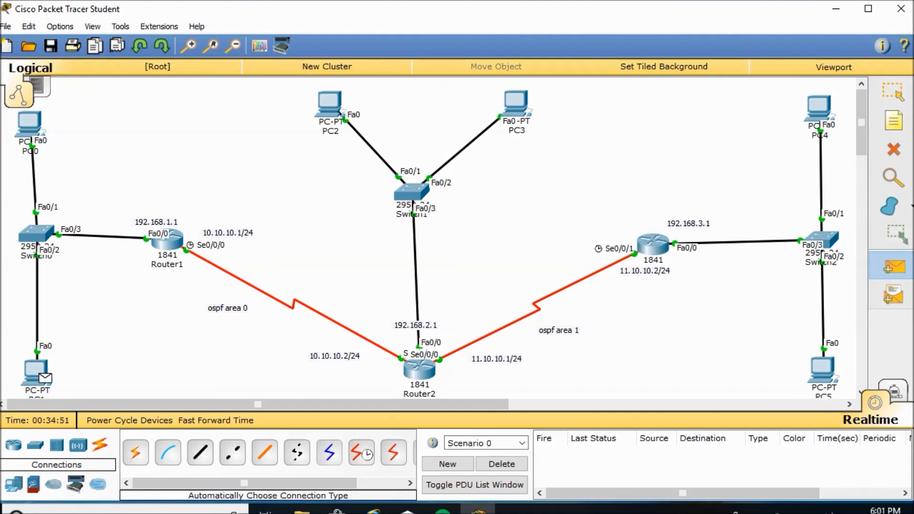
{"action": "left_click", "coordinate": [38, 373]}
{"action": "left_click", "coordinate": [167, 240]}
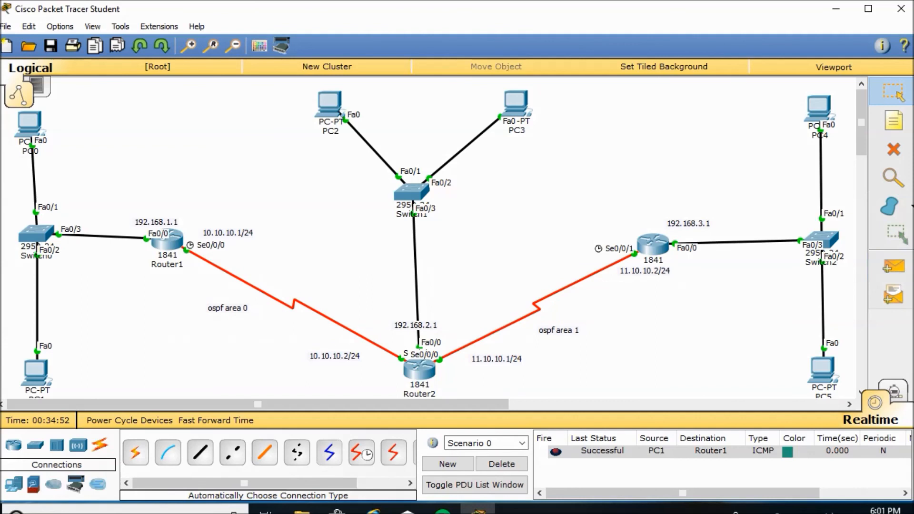
Clear the PDU list and send a simple PDU from PC1 to PC3
{"action": "left_click", "coordinate": [501, 464]}
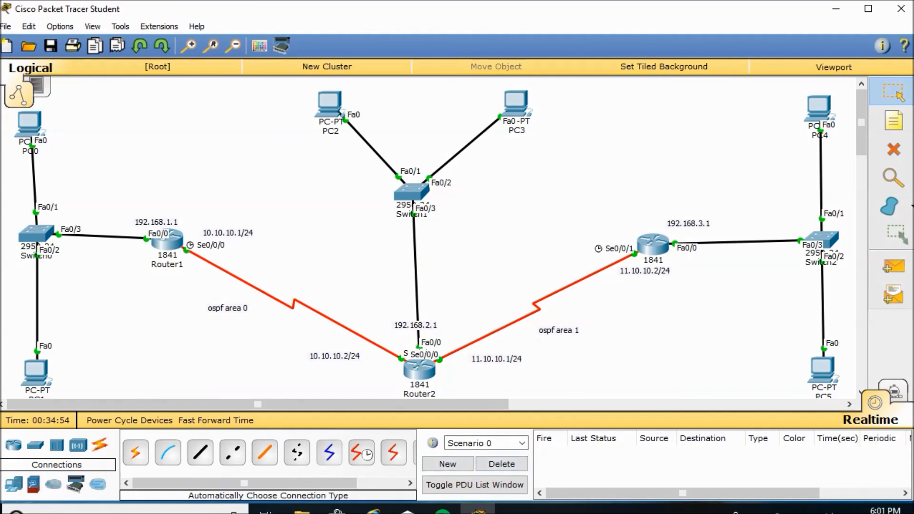
{"action": "left_click", "coordinate": [894, 267]}
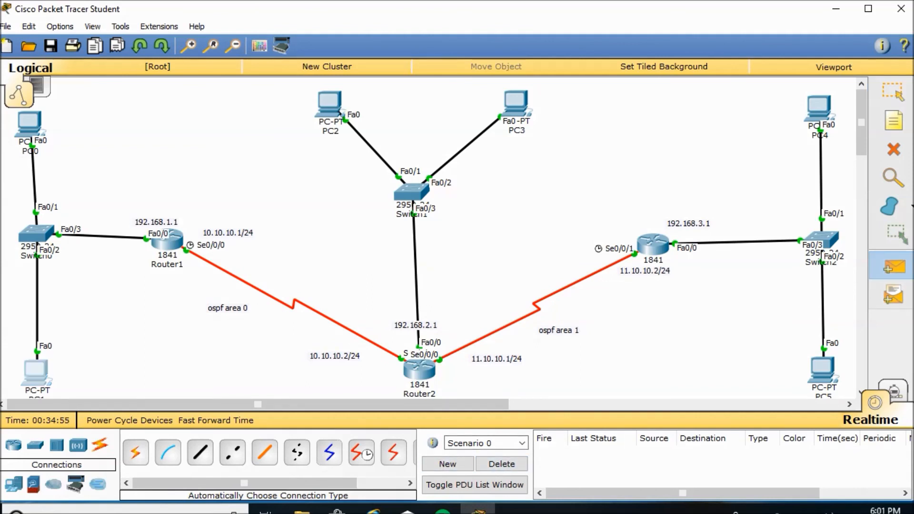
{"action": "left_click", "coordinate": [516, 103]}
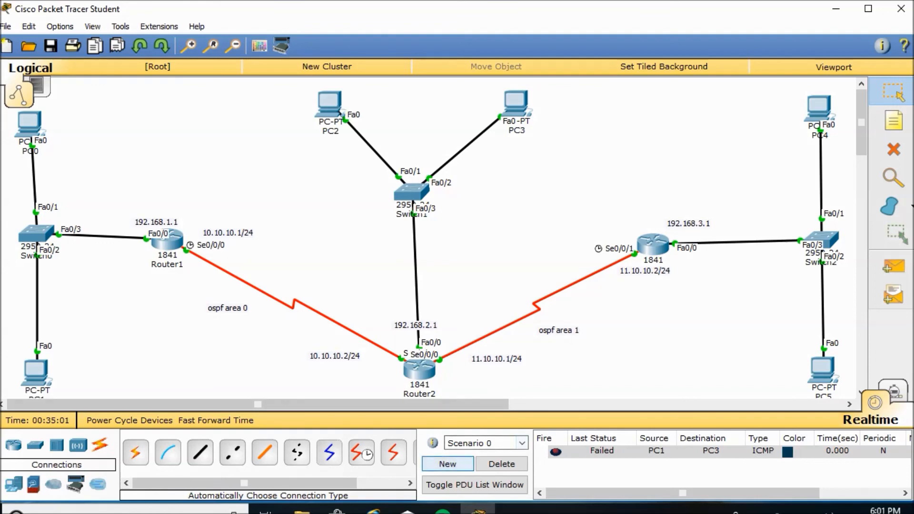
Clear the PDU list and send simple PDUs to Router2 from PC2, PC4 and PC1
{"action": "left_click", "coordinate": [502, 464]}
{"action": "left_click", "coordinate": [36, 372]}
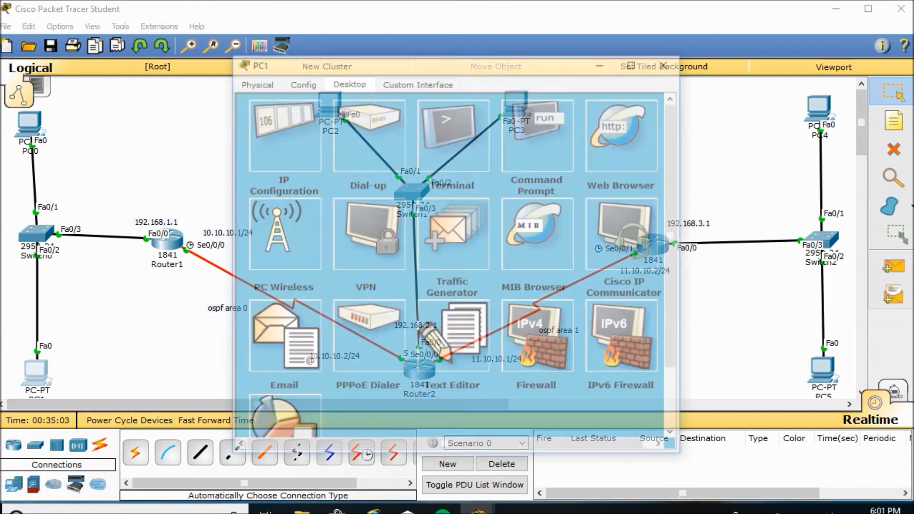
{"action": "left_click", "coordinate": [669, 61]}
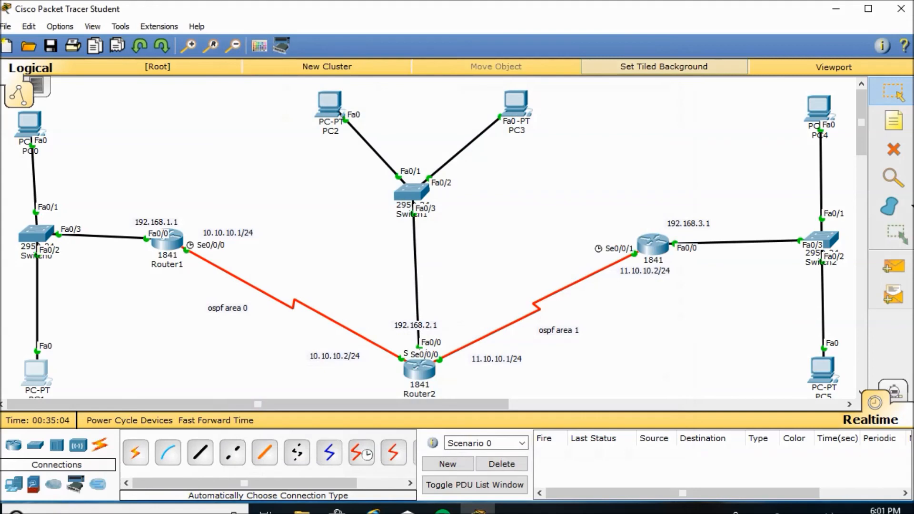
{"action": "left_click", "coordinate": [894, 266]}
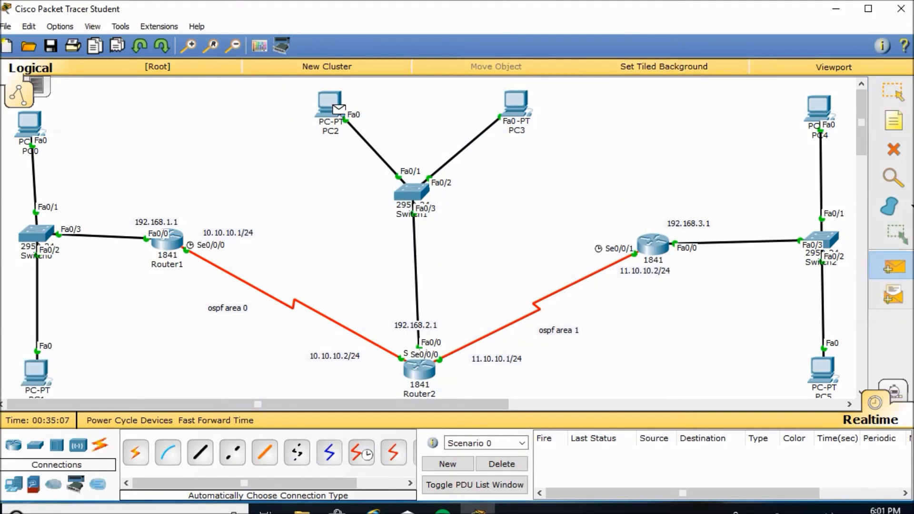
{"action": "left_click", "coordinate": [419, 370]}
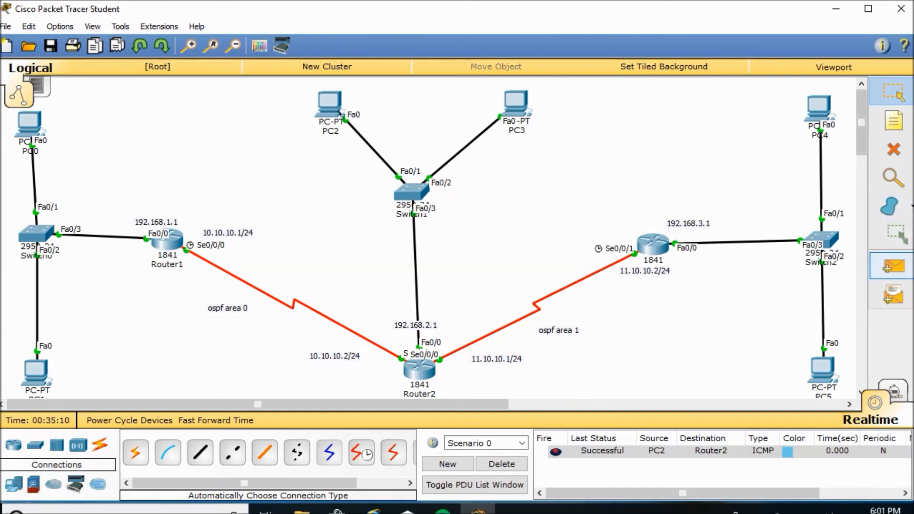
{"action": "left_click", "coordinate": [894, 267]}
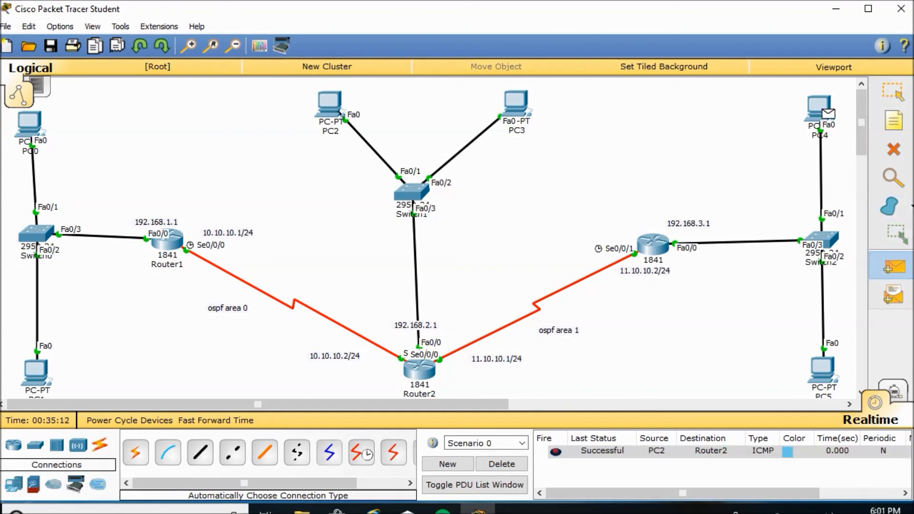
{"action": "left_click", "coordinate": [419, 369]}
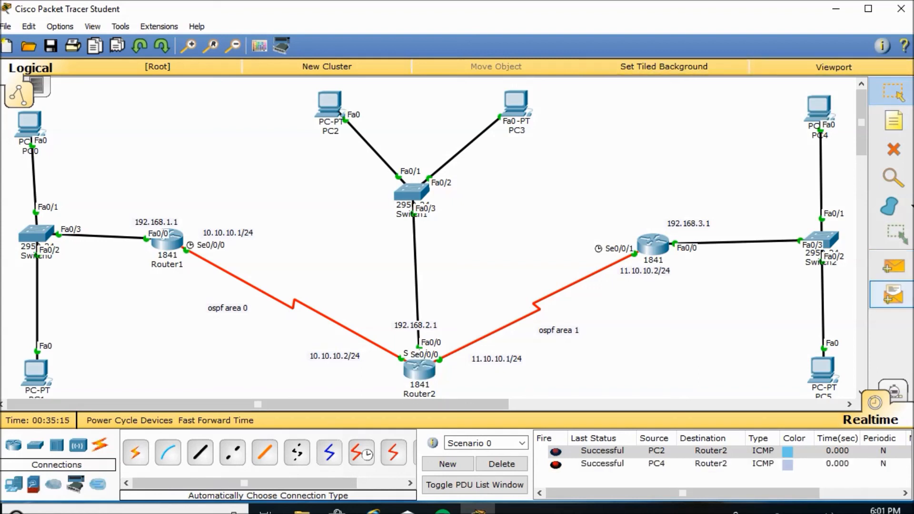
{"action": "left_click", "coordinate": [894, 266]}
{"action": "left_click", "coordinate": [35, 372]}
{"action": "left_click", "coordinate": [419, 369]}
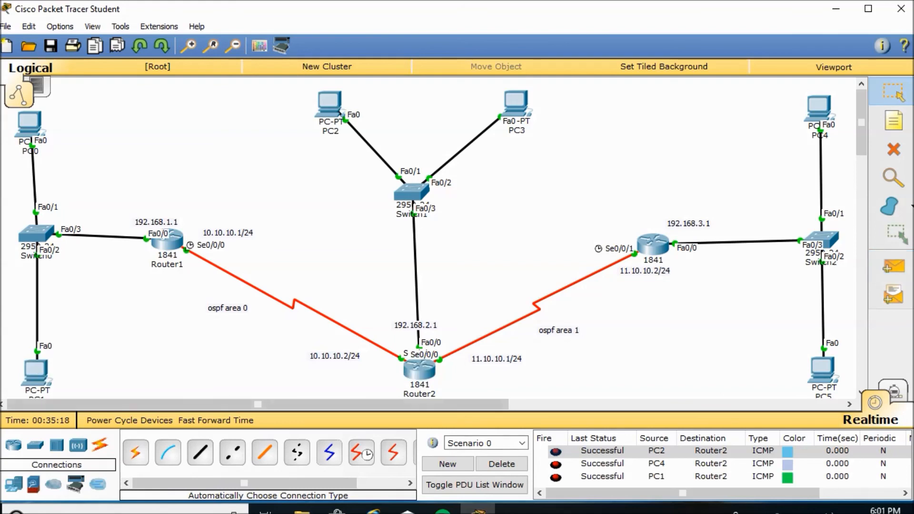
Clear the PDU list and send simple PDUs from PC1 to PC2, PC1 to PC3, and PC0 to PC3
{"action": "left_click", "coordinate": [502, 464]}
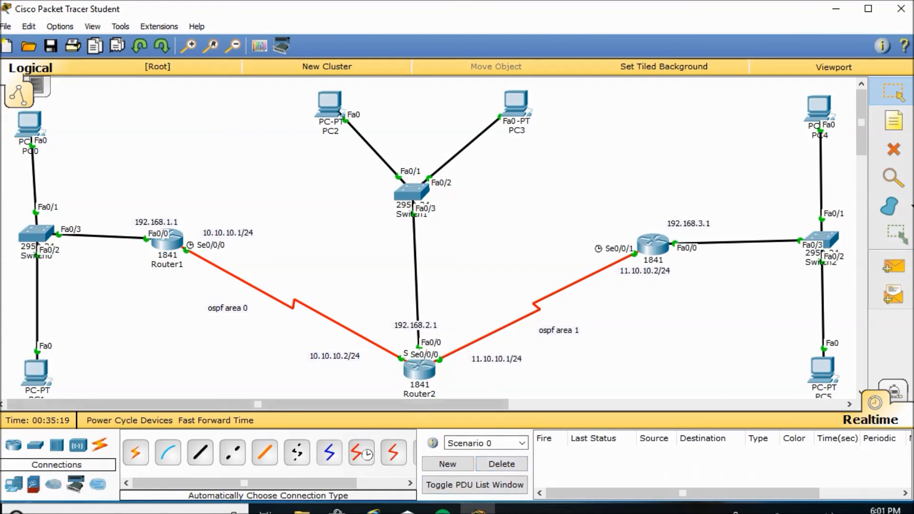
{"action": "left_click", "coordinate": [893, 266]}
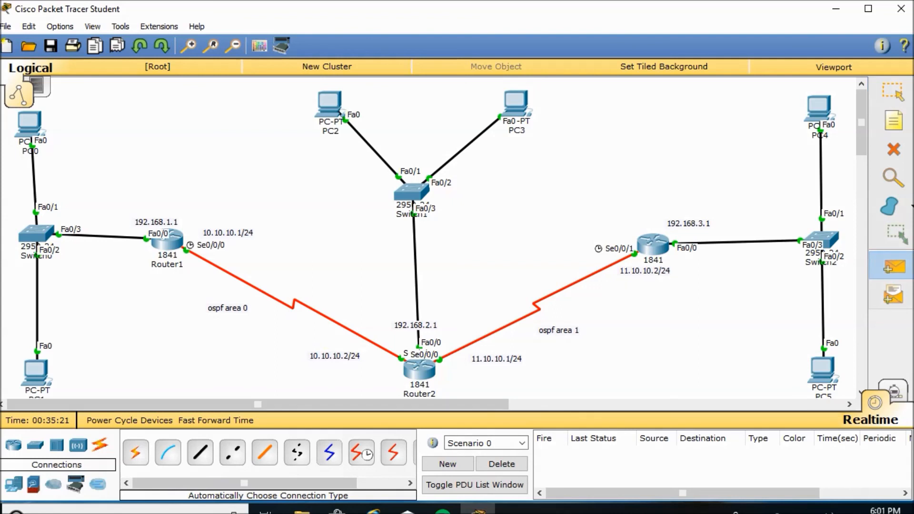
{"action": "left_click", "coordinate": [36, 371]}
{"action": "left_click", "coordinate": [329, 103]}
{"action": "left_click", "coordinate": [894, 266]}
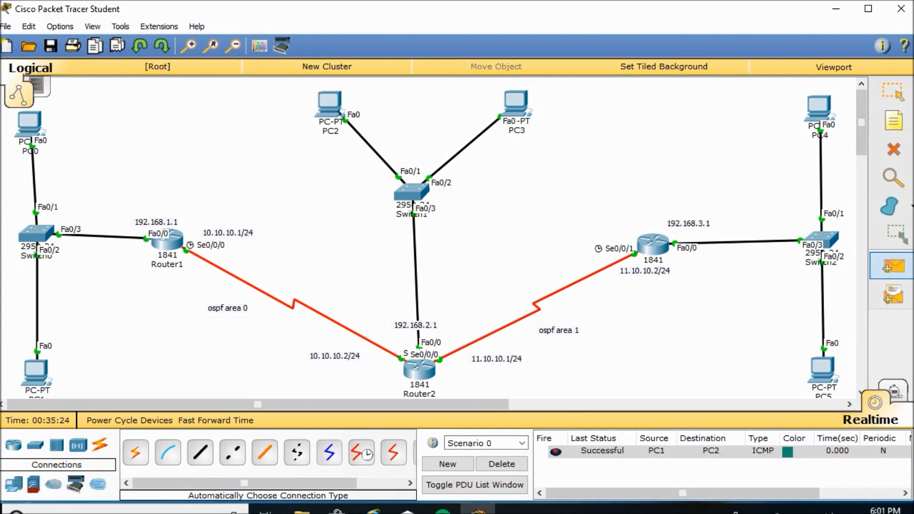
{"action": "left_click", "coordinate": [42, 376]}
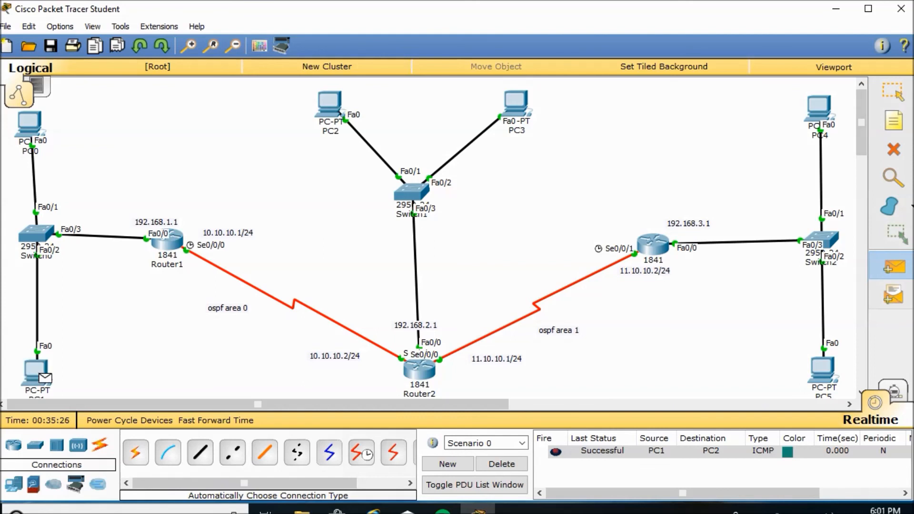
{"action": "left_click", "coordinate": [516, 102]}
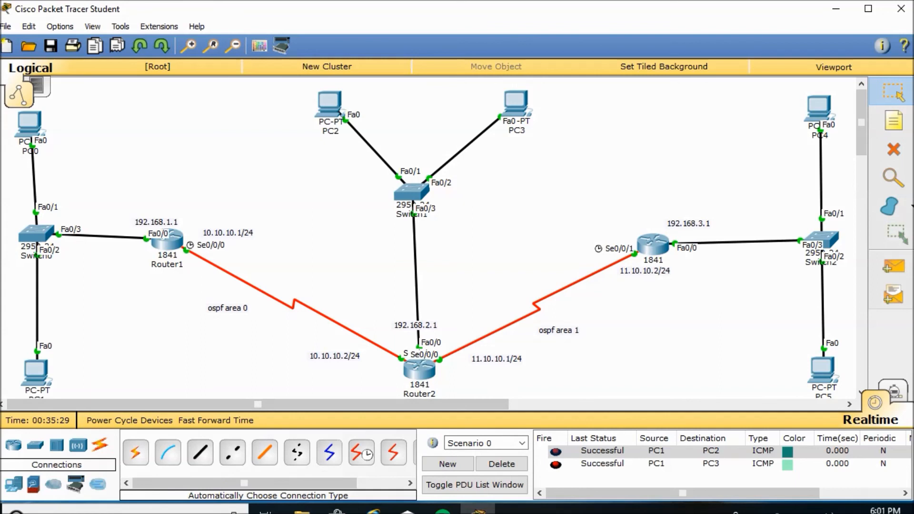
{"action": "left_click", "coordinate": [893, 266]}
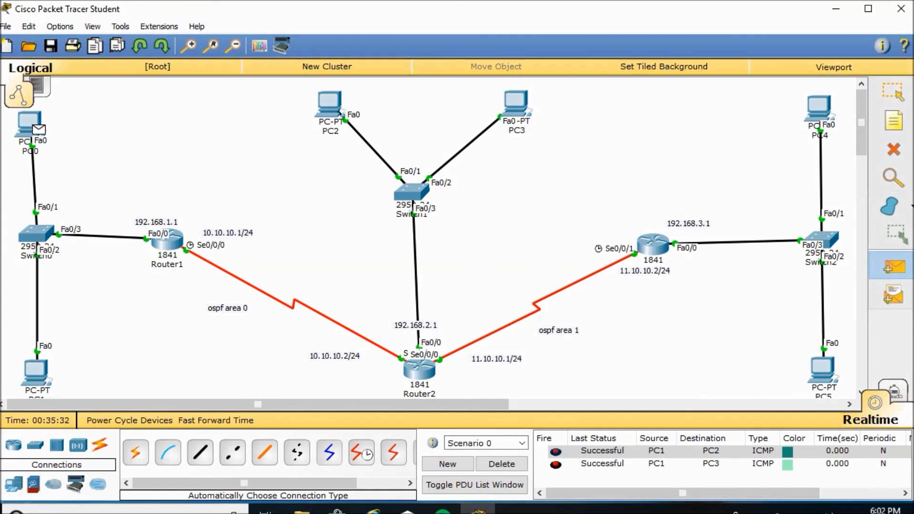
{"action": "left_click", "coordinate": [30, 123]}
{"action": "left_click", "coordinate": [516, 102]}
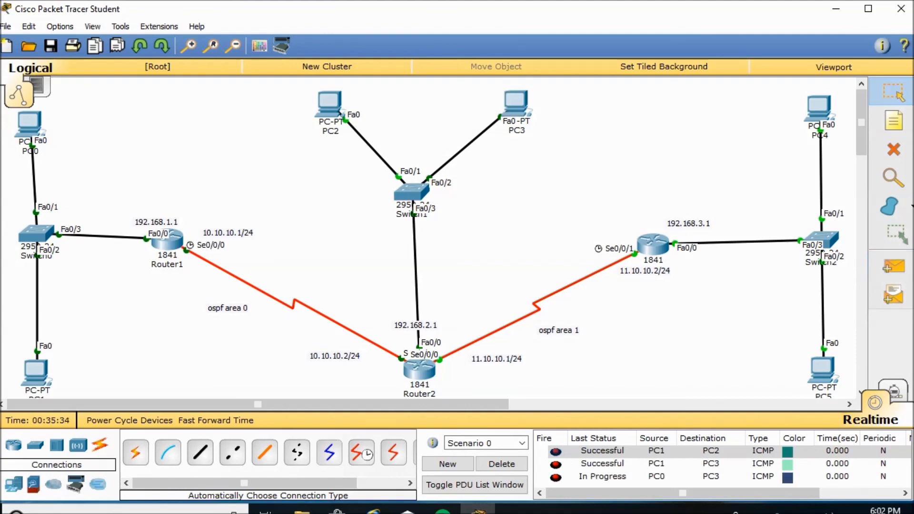
Clear the PDU list and send a simple PDU from PC0 to PC5
{"action": "left_click", "coordinate": [501, 464]}
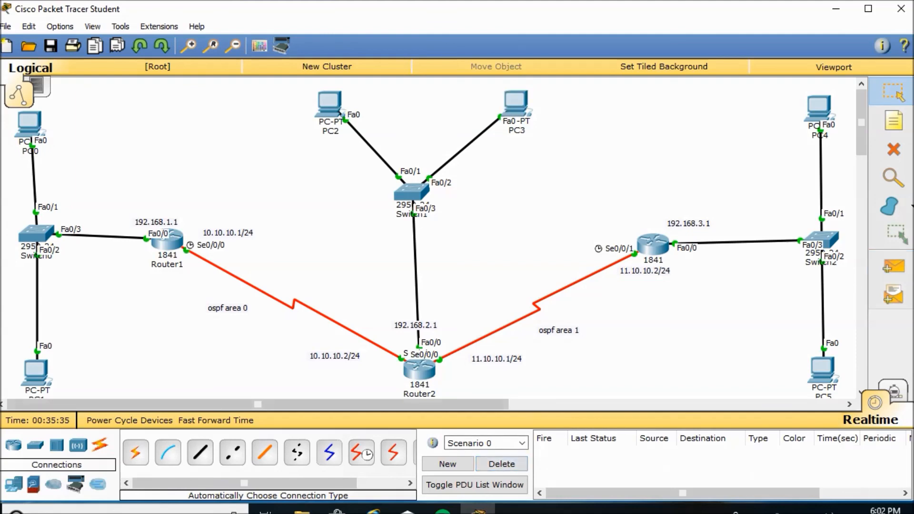
{"action": "left_click", "coordinate": [30, 124]}
{"action": "left_click", "coordinate": [682, 60]}
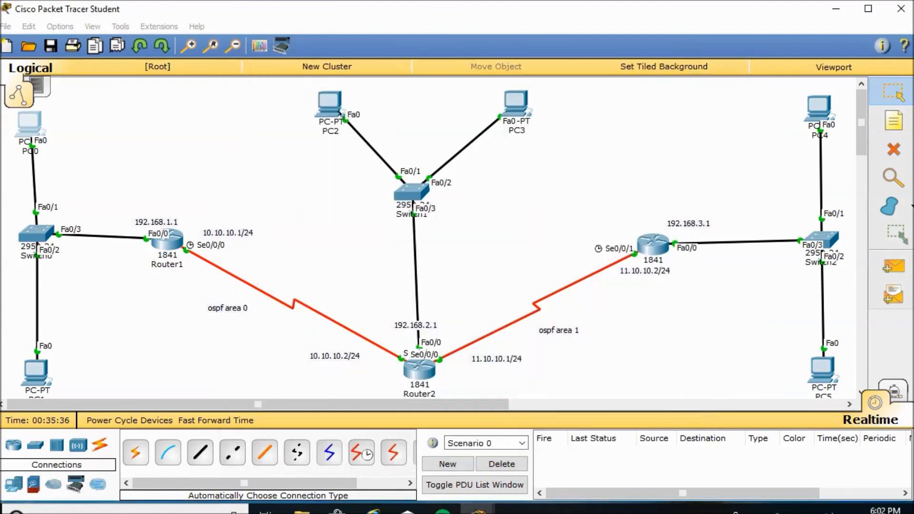
{"action": "left_click", "coordinate": [893, 266]}
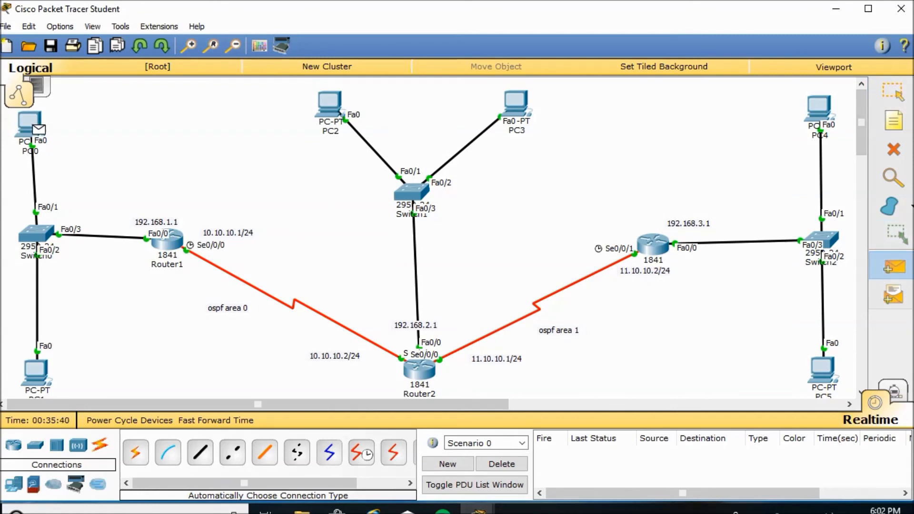
{"action": "left_click", "coordinate": [30, 125]}
{"action": "left_click", "coordinate": [821, 369]}
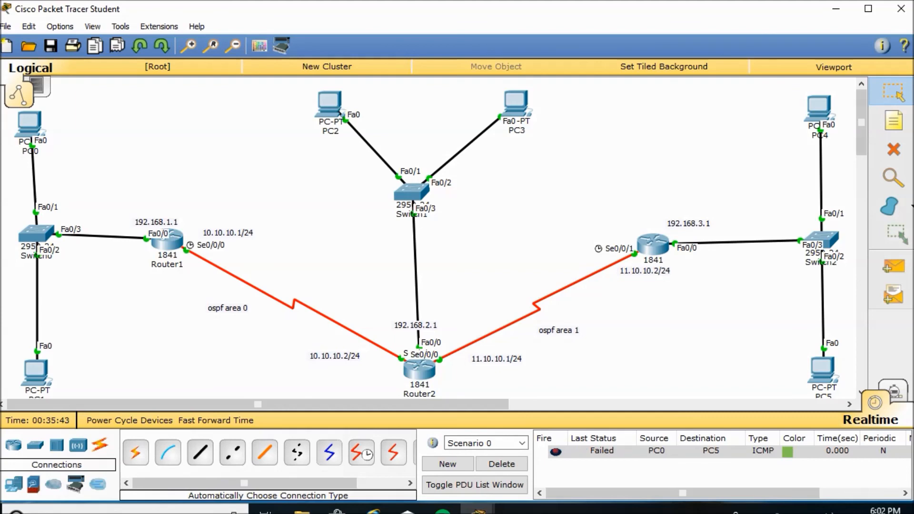
Send simple PDUs from PC1 to Router3 and from PC4 to PC1 to test connectivity between their networks
{"action": "left_click", "coordinate": [893, 267]}
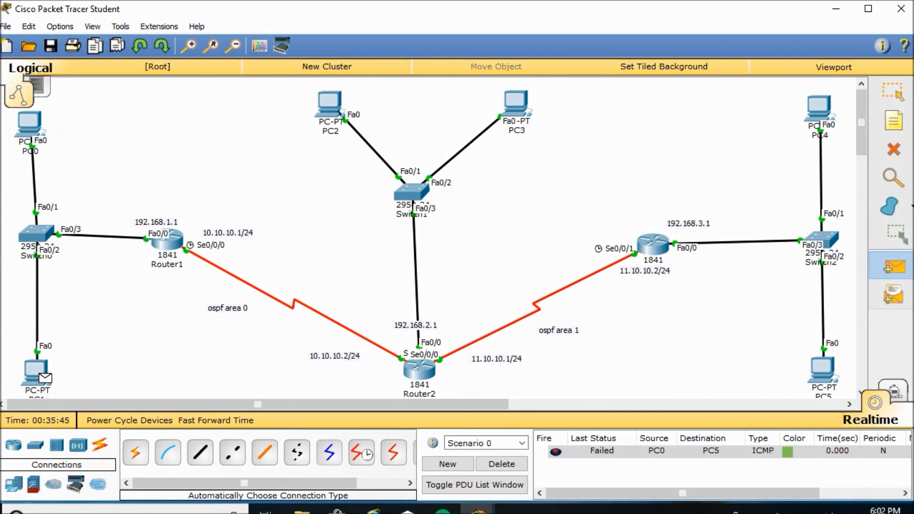
{"action": "left_click", "coordinate": [653, 243]}
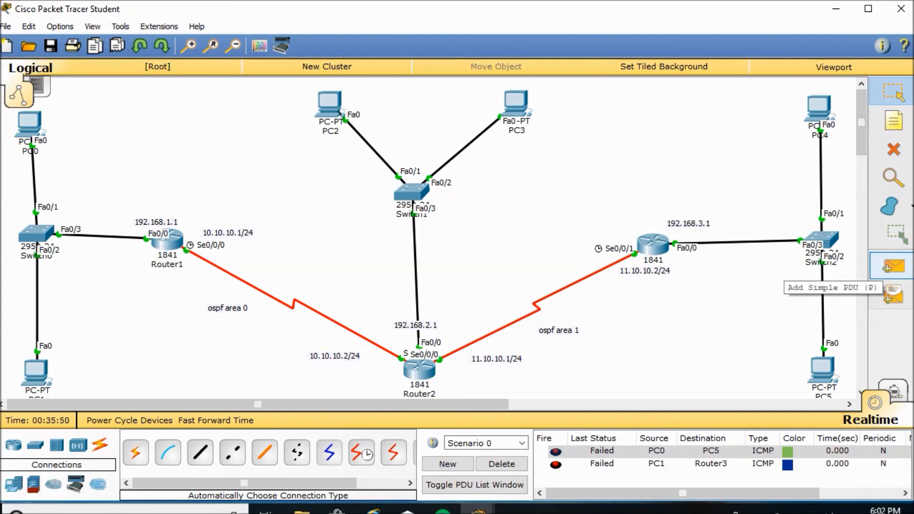
{"action": "left_click", "coordinate": [891, 267]}
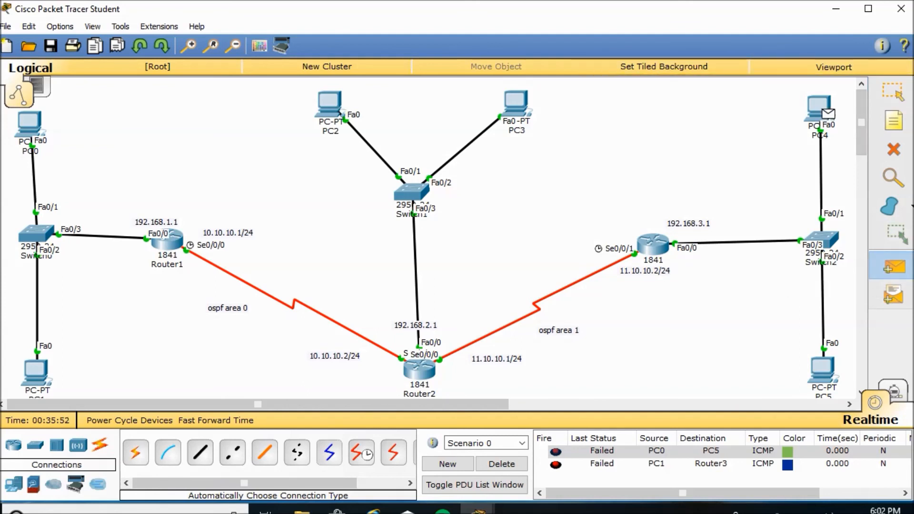
{"action": "left_click", "coordinate": [820, 107]}
{"action": "left_click", "coordinate": [35, 372]}
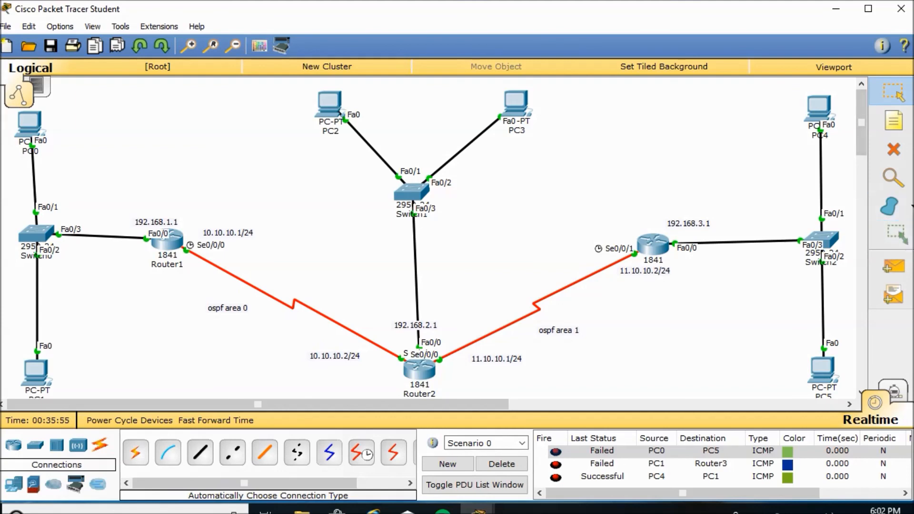
Send a simple PDU from PC1 to PC5 and review its entry in the PDU list
{"action": "key", "text": "p"}
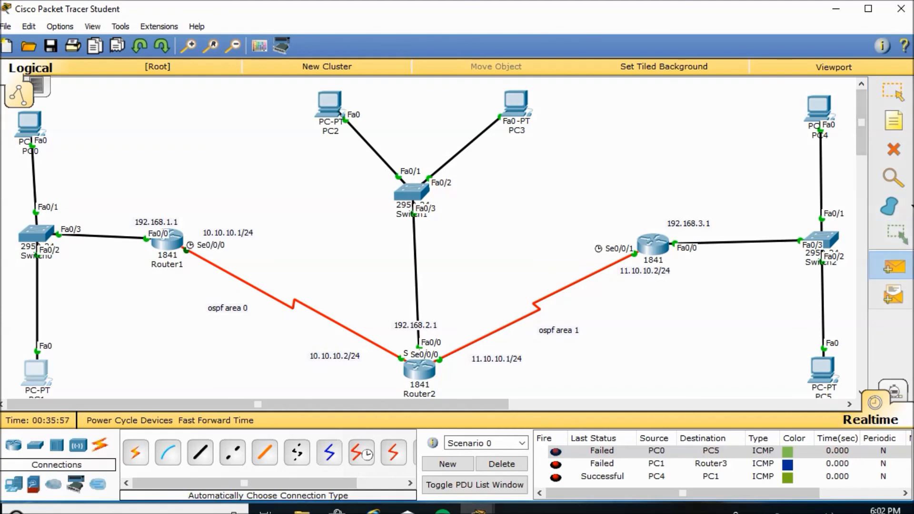
{"action": "left_click", "coordinate": [823, 371]}
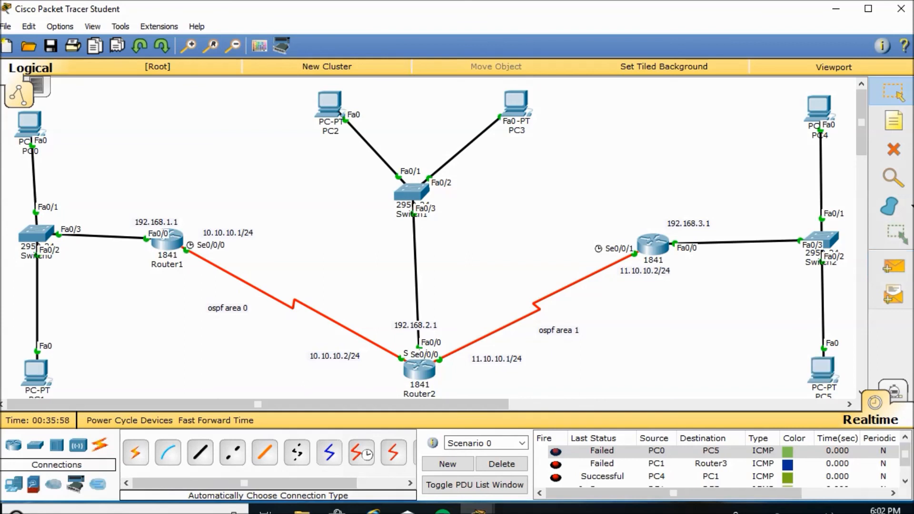
{"action": "scroll", "coordinate": [667, 453], "scroll_direction": "down", "scroll_amount": 1}
{"action": "scroll", "coordinate": [667, 452], "scroll_direction": "up", "scroll_amount": 1}
{"action": "key", "text": "Delete"}
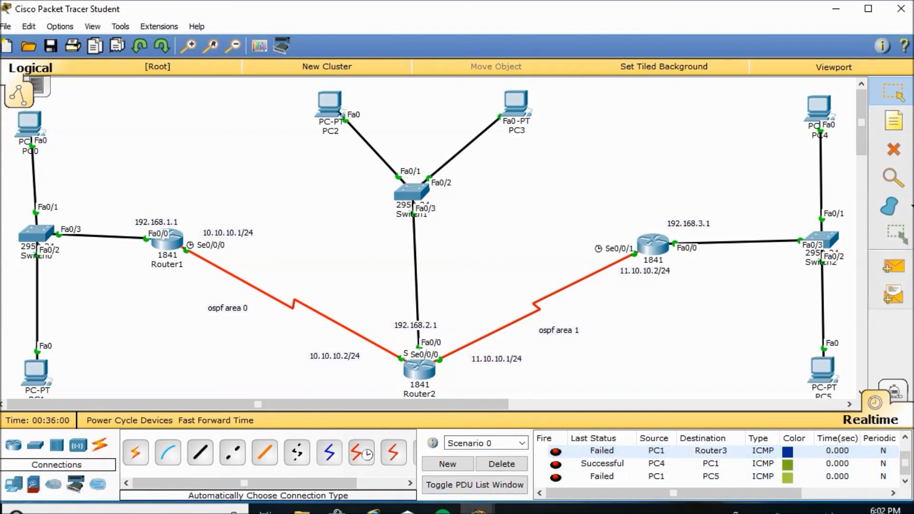
Clear the PDU list and send simple PDUs from PC4 to PC1 and from PC0 to Router3
{"action": "left_click", "coordinate": [501, 463]}
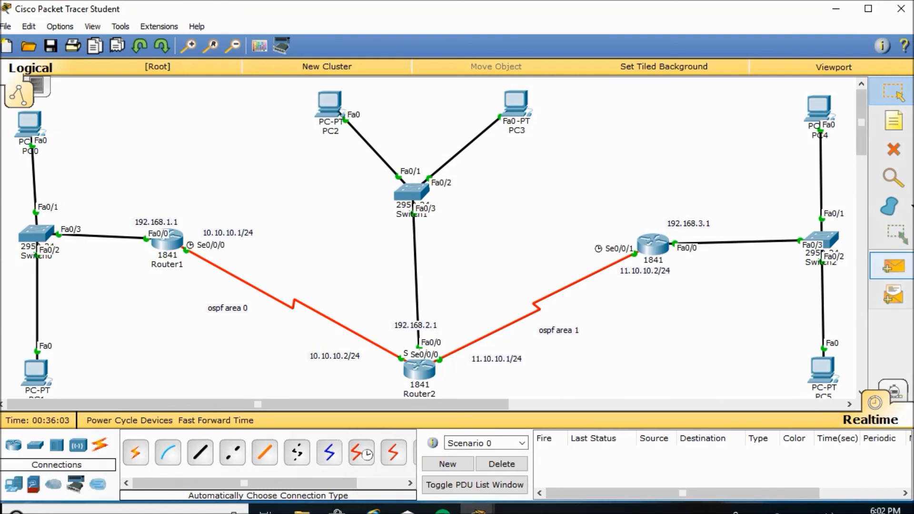
{"action": "left_click", "coordinate": [893, 266]}
{"action": "left_click", "coordinate": [820, 107]}
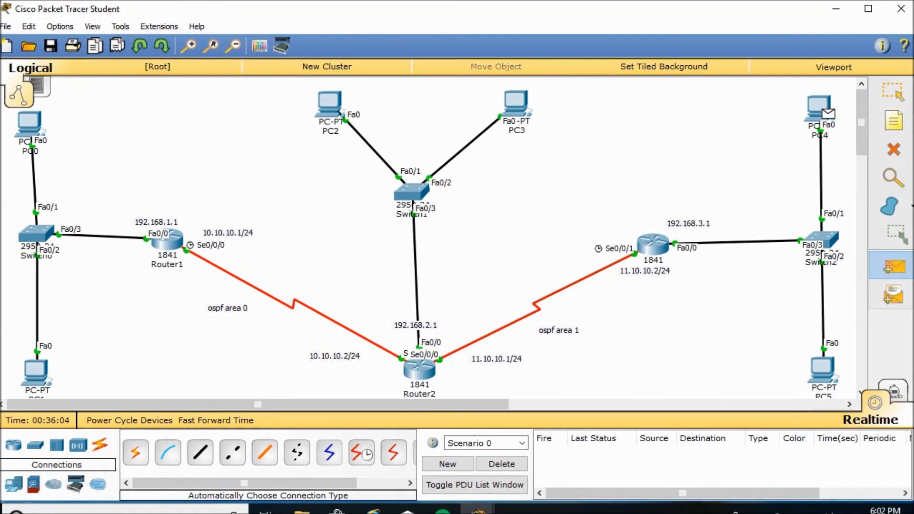
{"action": "left_click", "coordinate": [36, 372]}
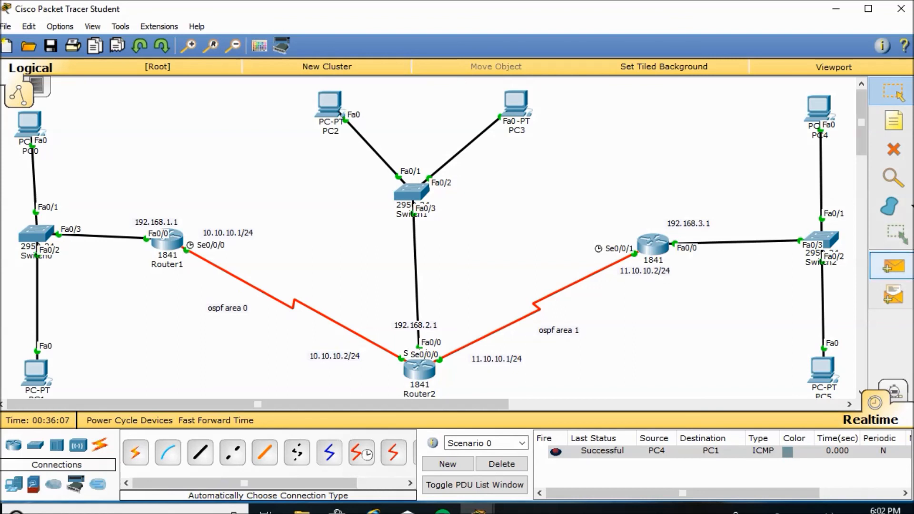
{"action": "left_click", "coordinate": [893, 266]}
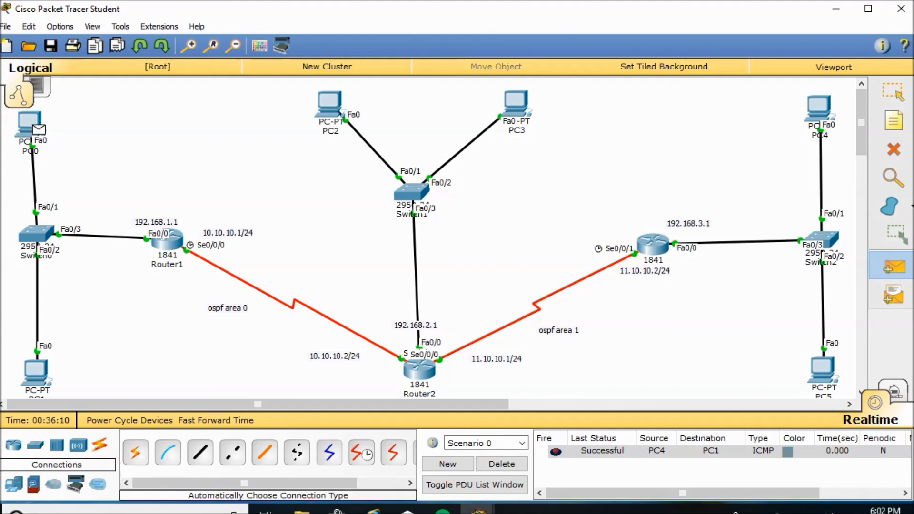
{"action": "left_click", "coordinate": [38, 127]}
{"action": "left_click", "coordinate": [654, 243]}
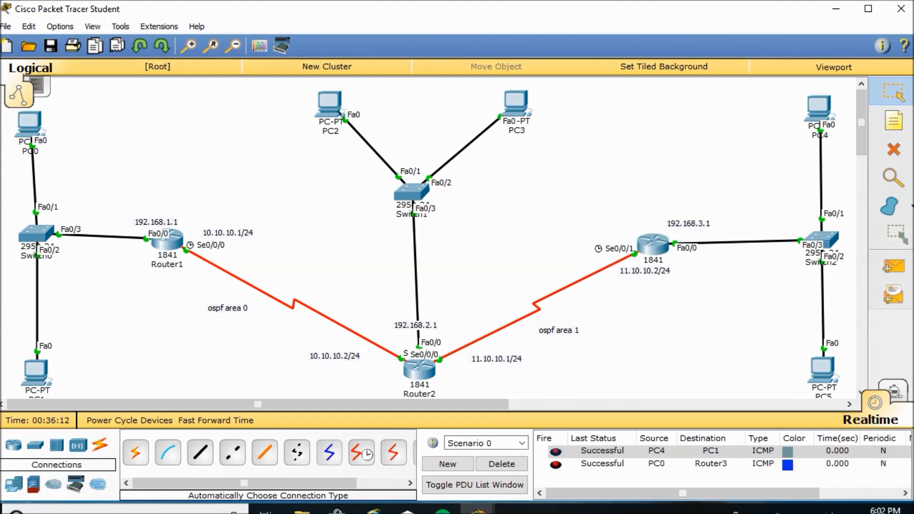